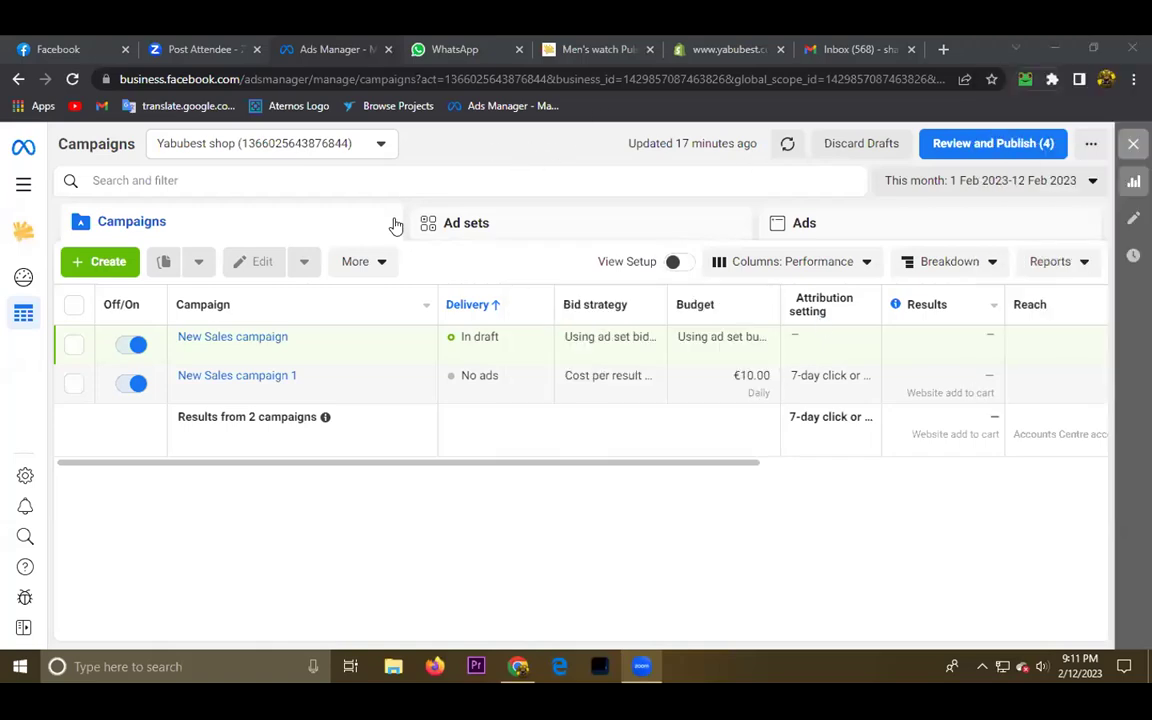
mouse_move(20, 272)
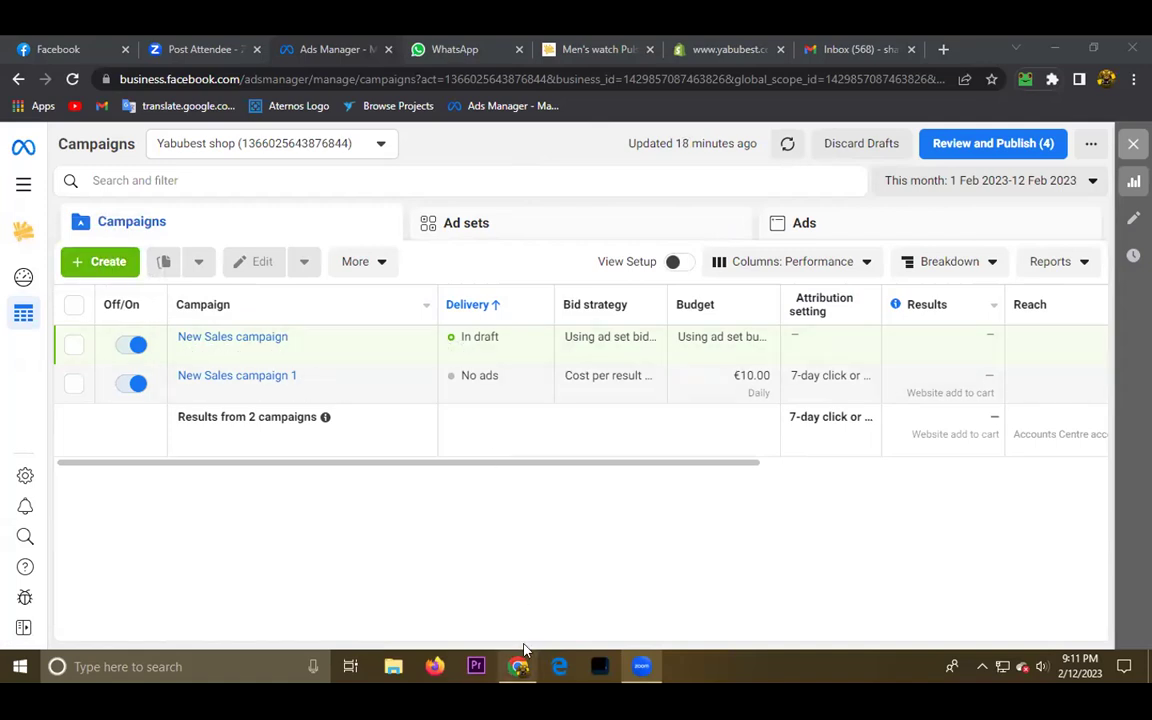
click(514, 481)
scroll(805, 468, right, 2)
scroll(557, 486, left, 1)
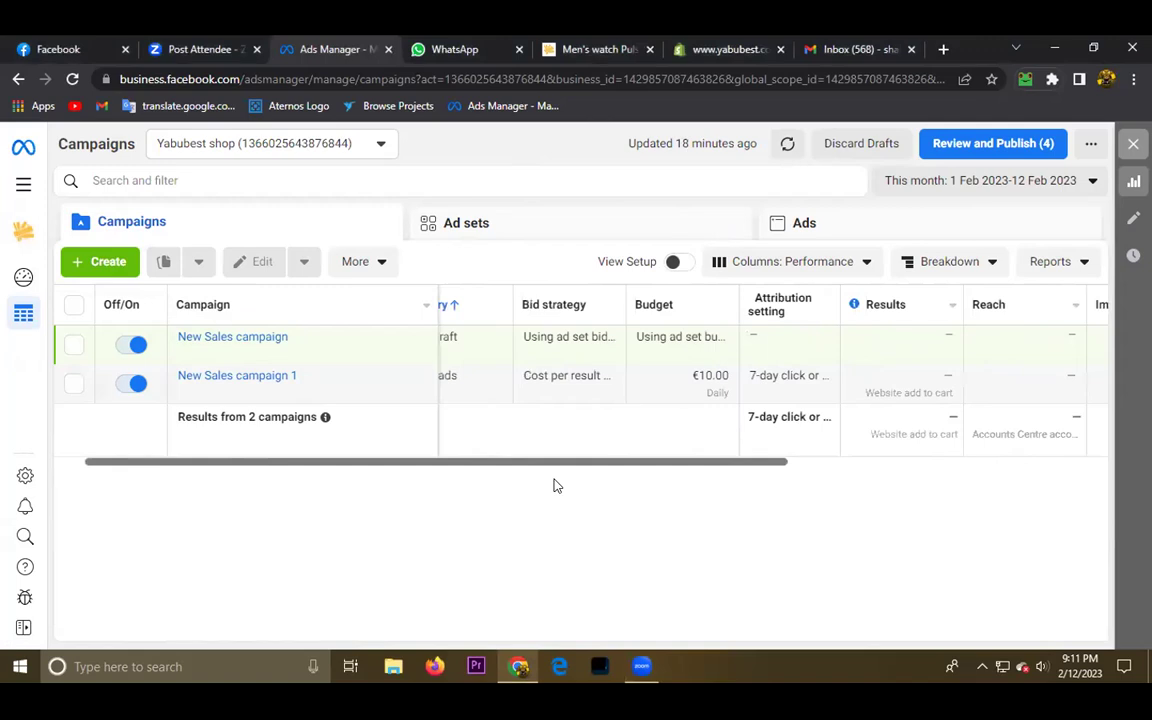
scroll(557, 486, left, 1)
mouse_move(527, 665)
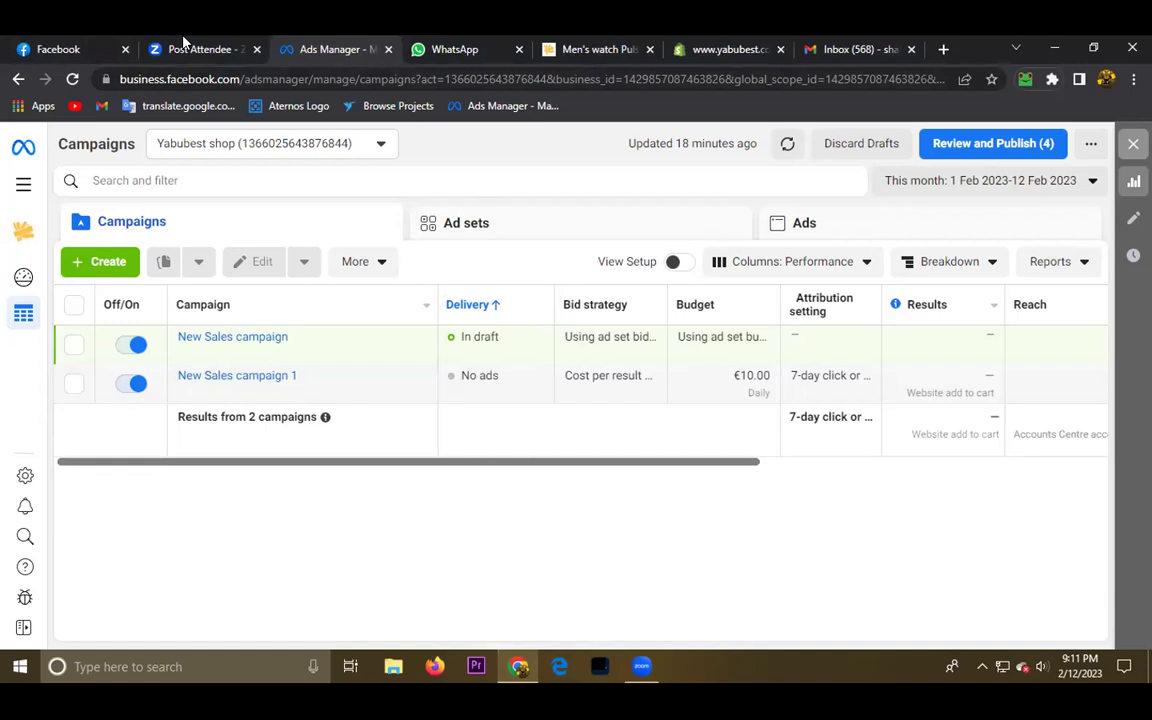
Switch to WhatsApp and read the German Client chat for the campaign goal and the watch to advertise
click(483, 49)
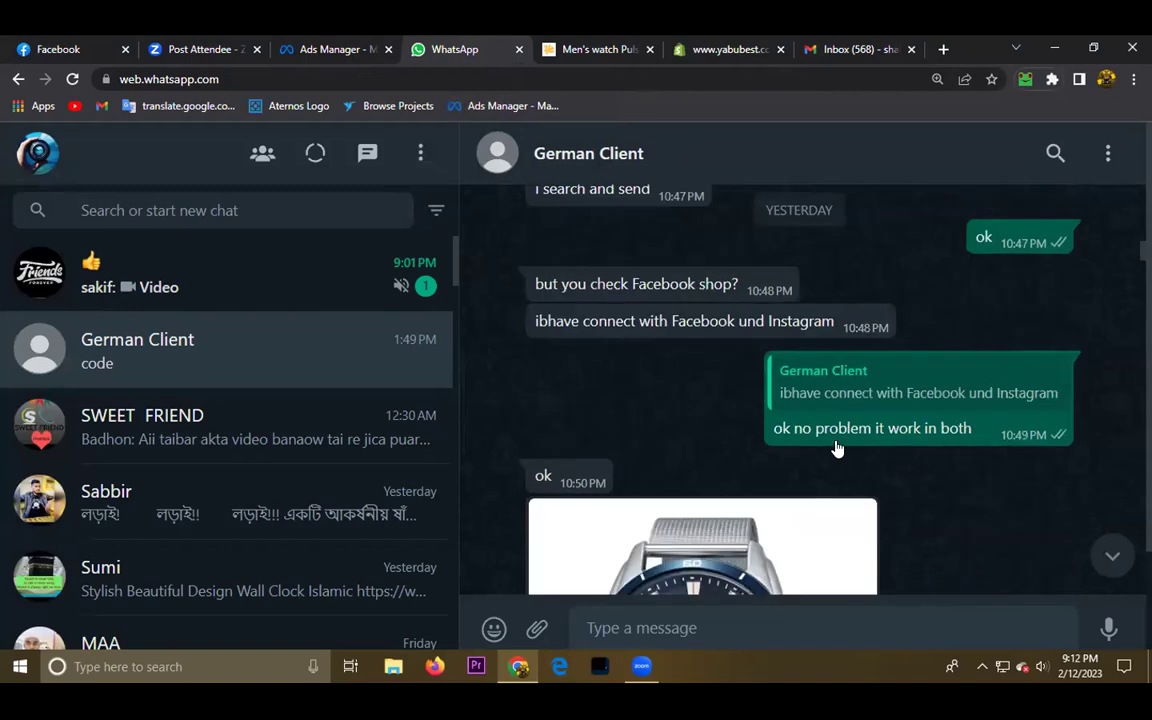
scroll(850, 448, up, 3)
scroll(869, 455, up, 3)
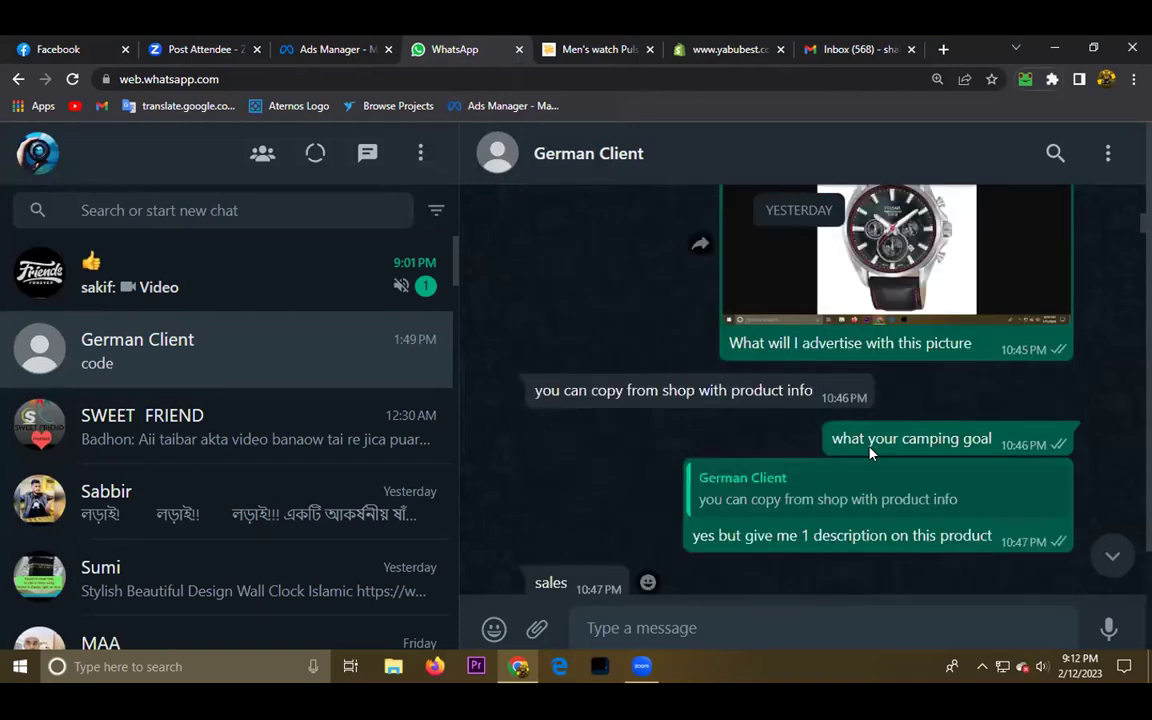
scroll(869, 453, up, 2)
scroll(916, 458, down, 5)
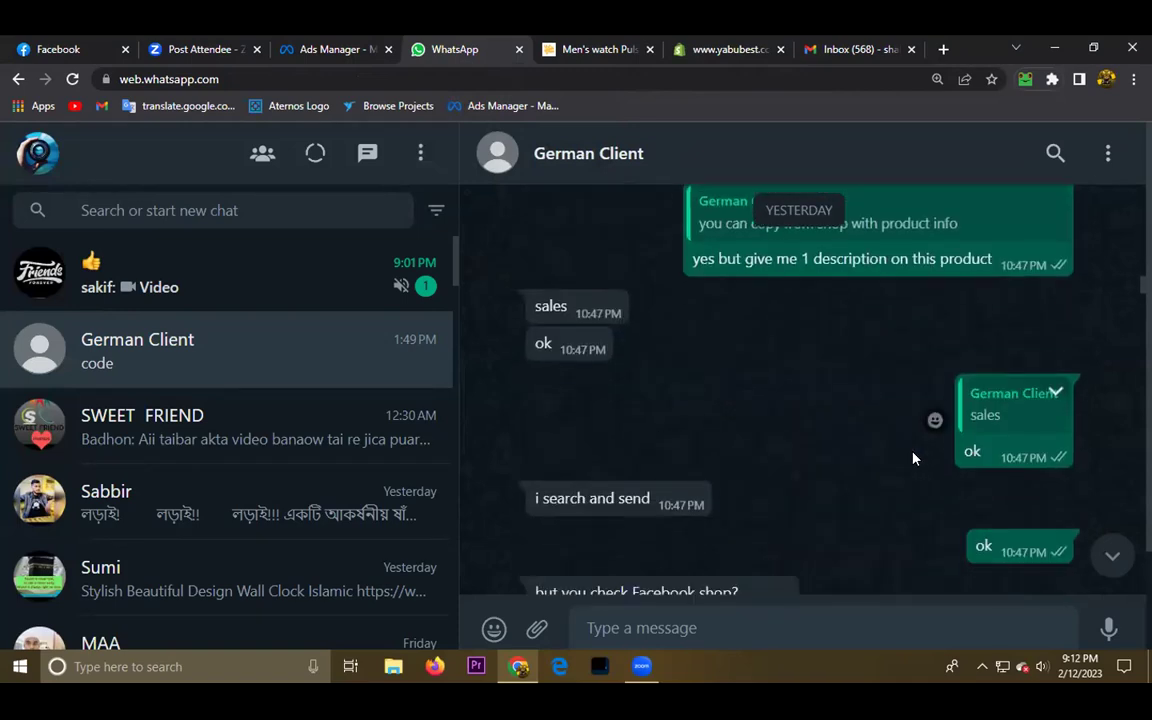
scroll(912, 458, down, 5)
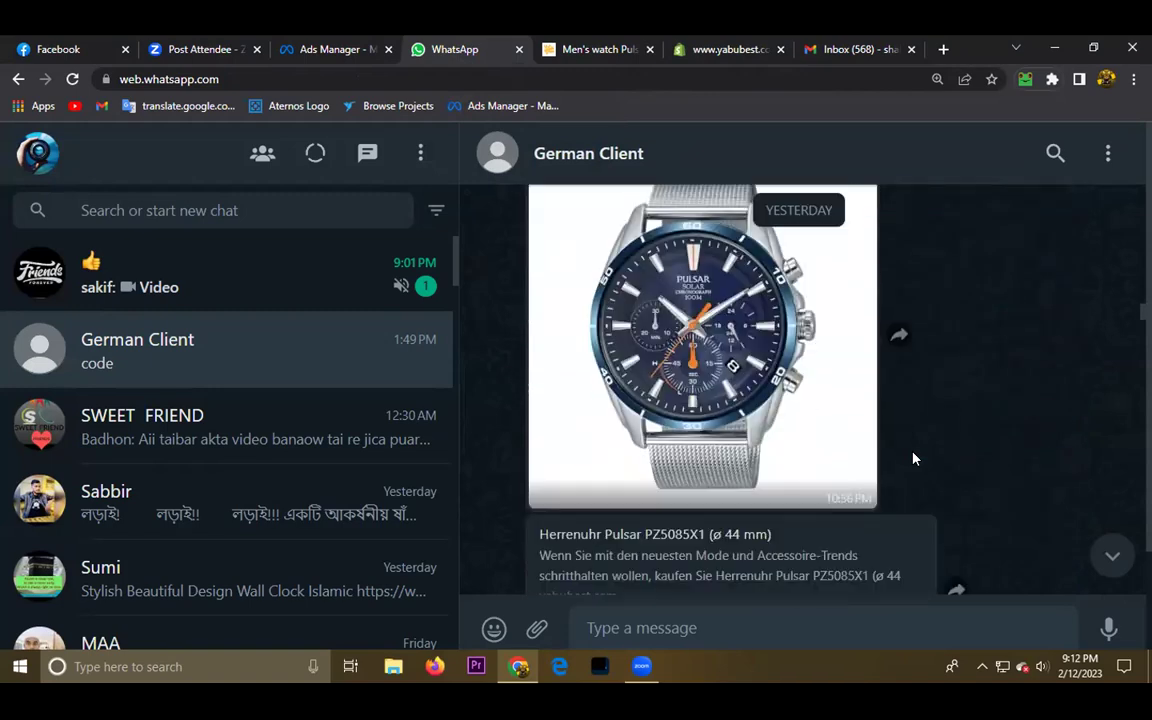
scroll(913, 458, down, 2)
scroll(911, 458, up, 2)
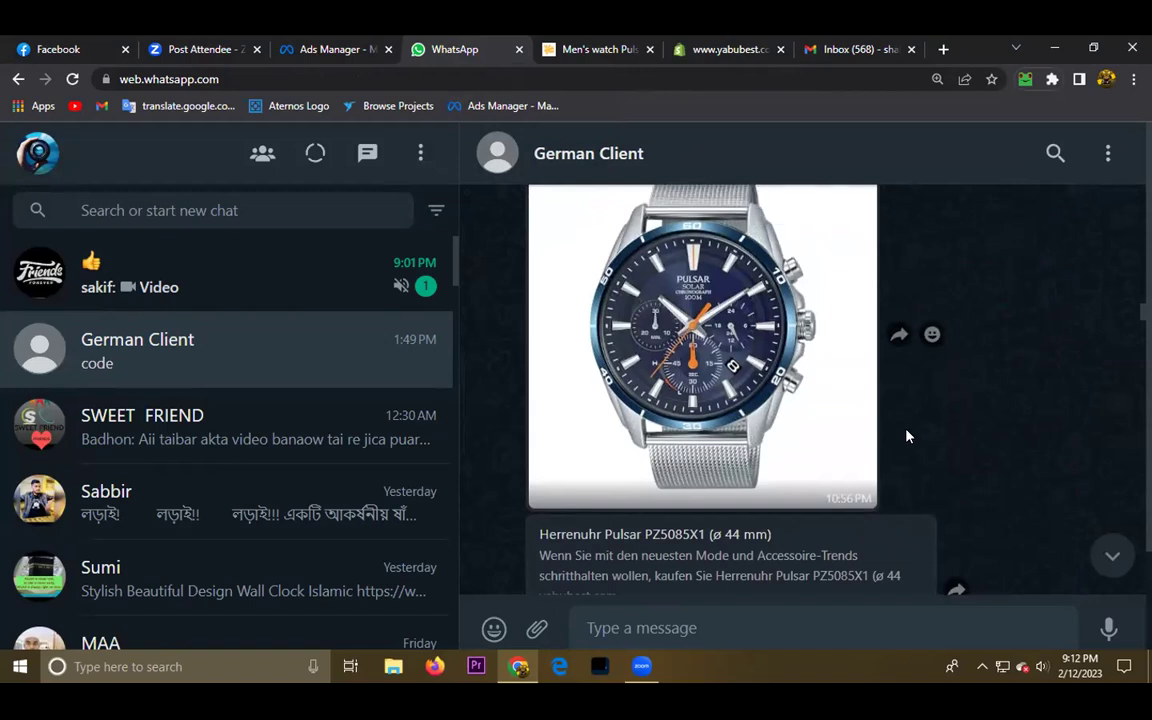
click(520, 664)
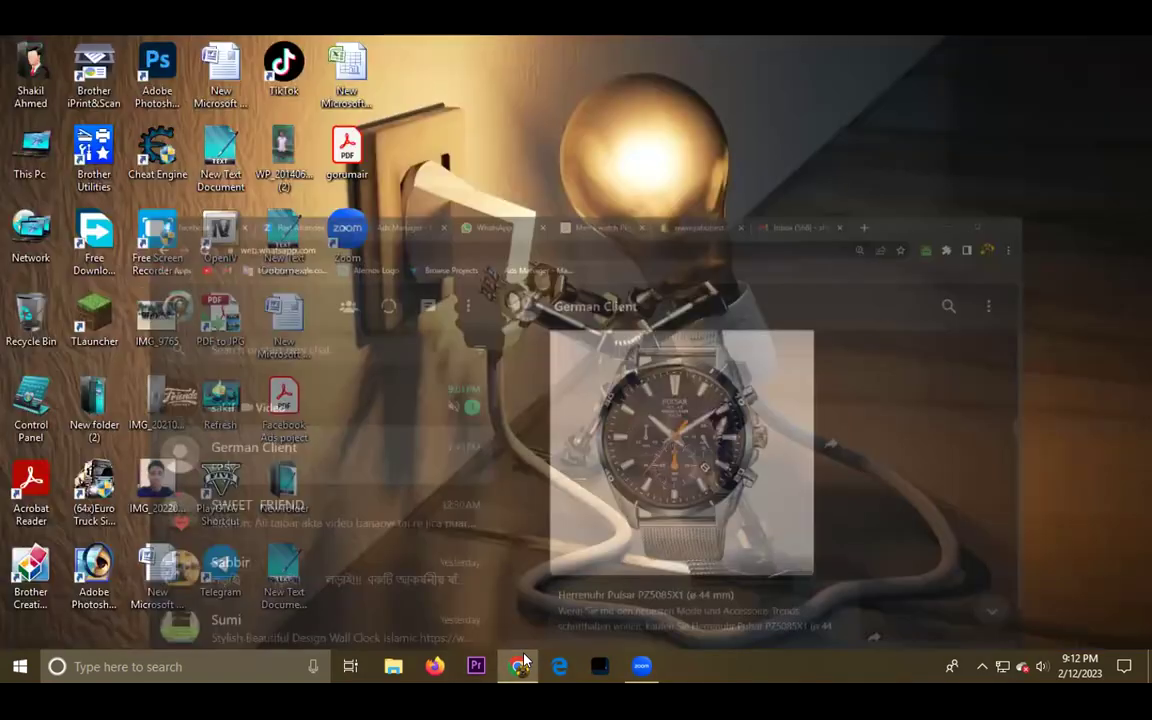
click(520, 664)
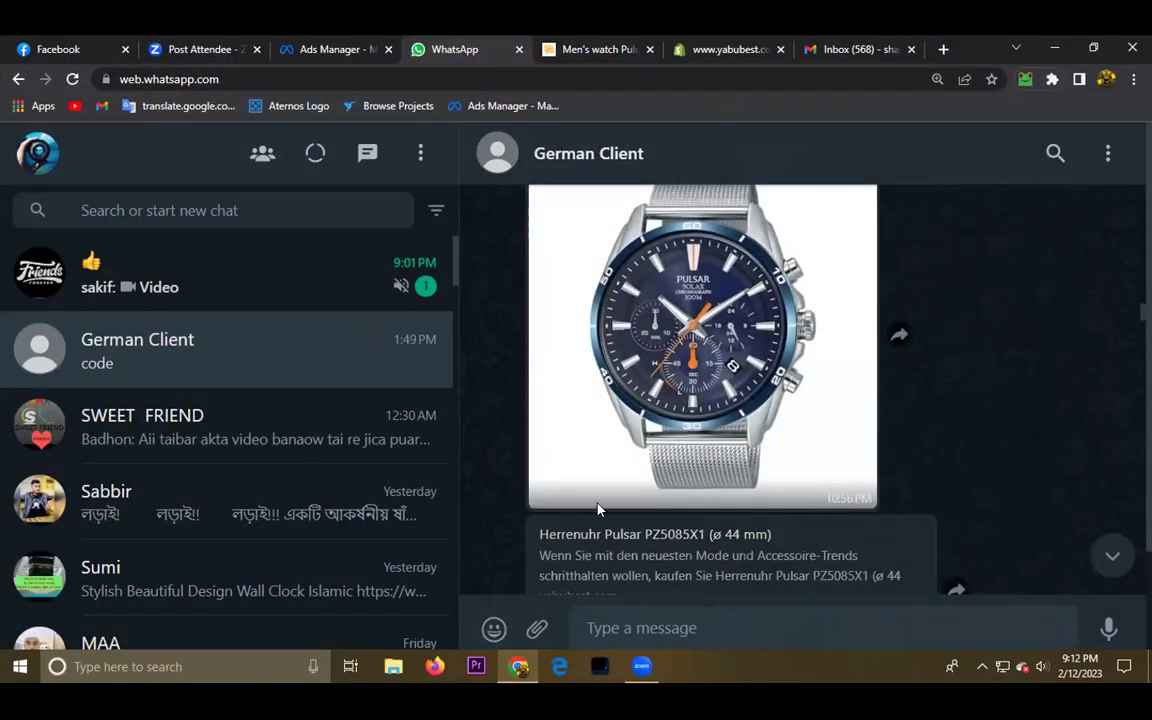
Return to Ads Manager, open the draft New Sales campaign for editing and look through its campaign-level settings
click(335, 49)
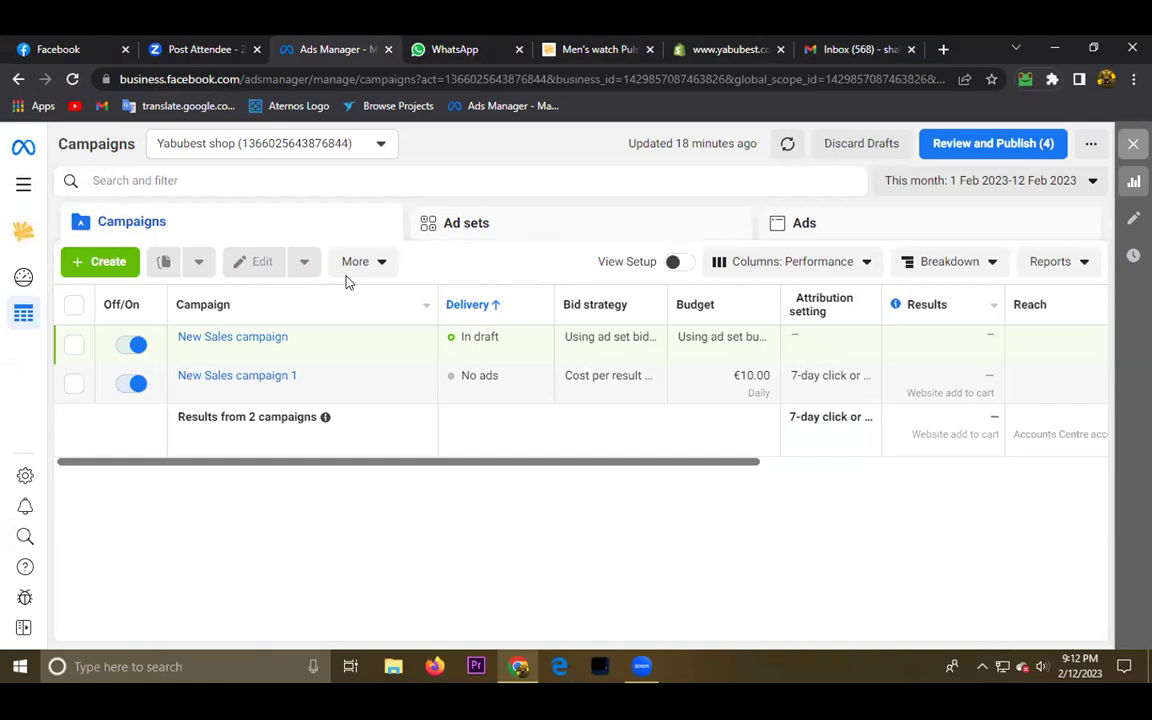
mouse_move(367, 333)
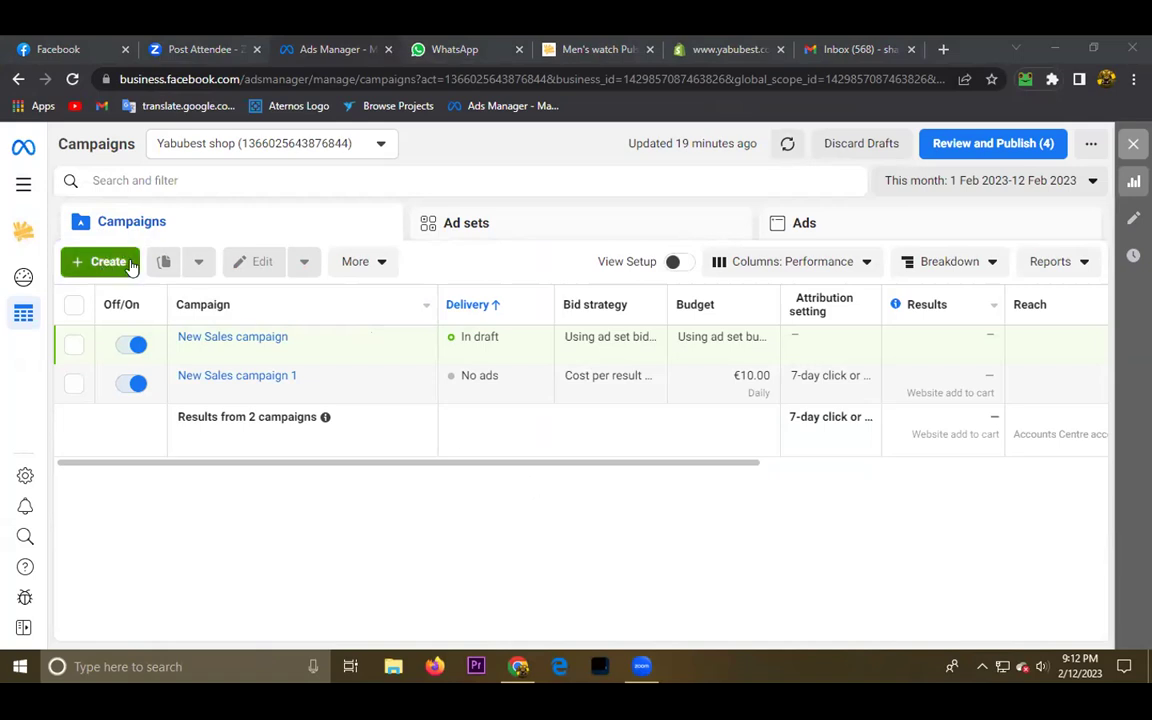
mouse_move(276, 337)
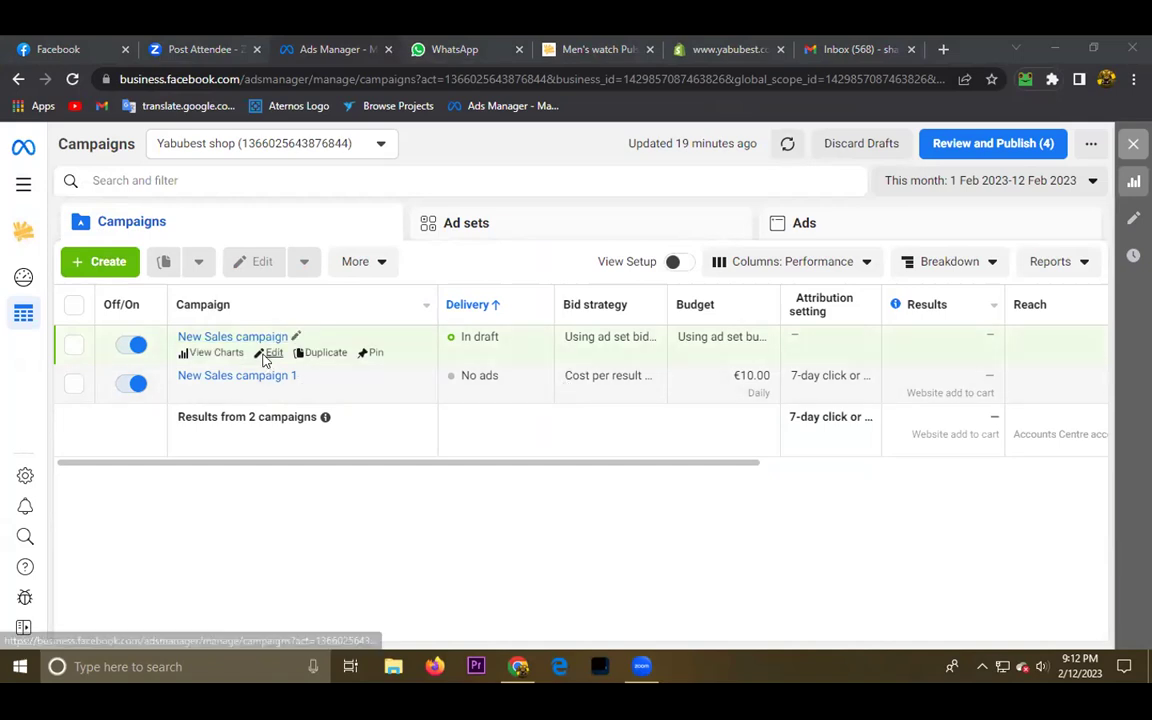
click(270, 352)
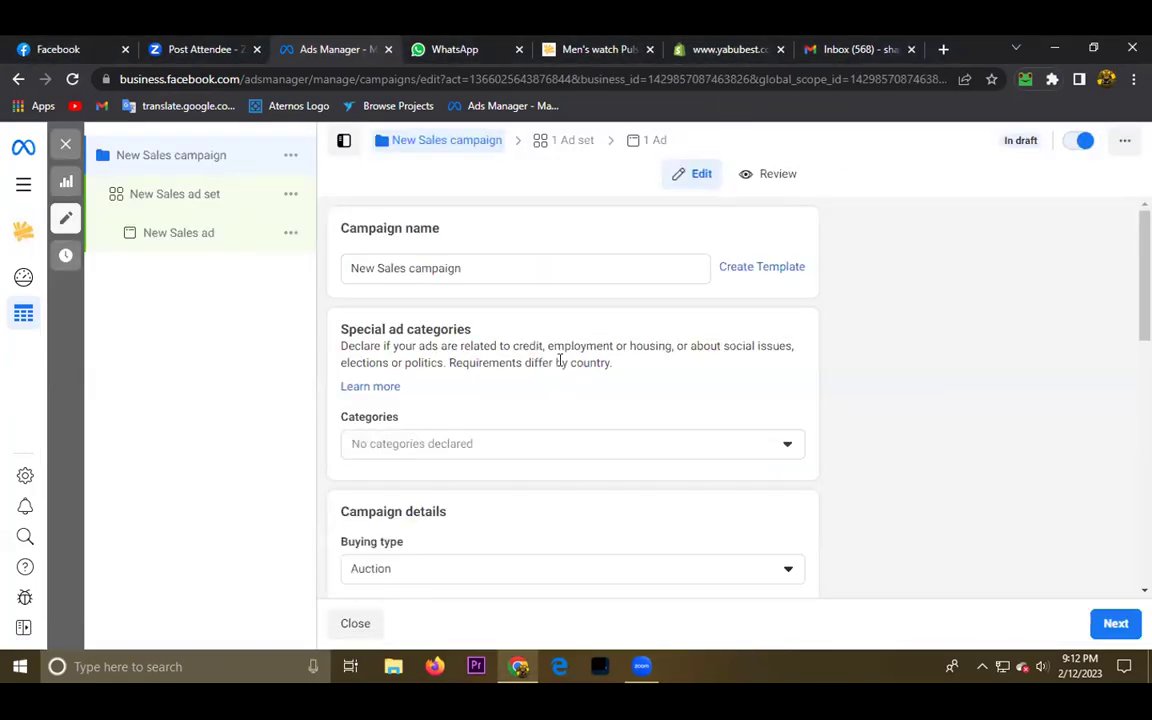
scroll(545, 395, down, 3)
scroll(540, 403, down, 4)
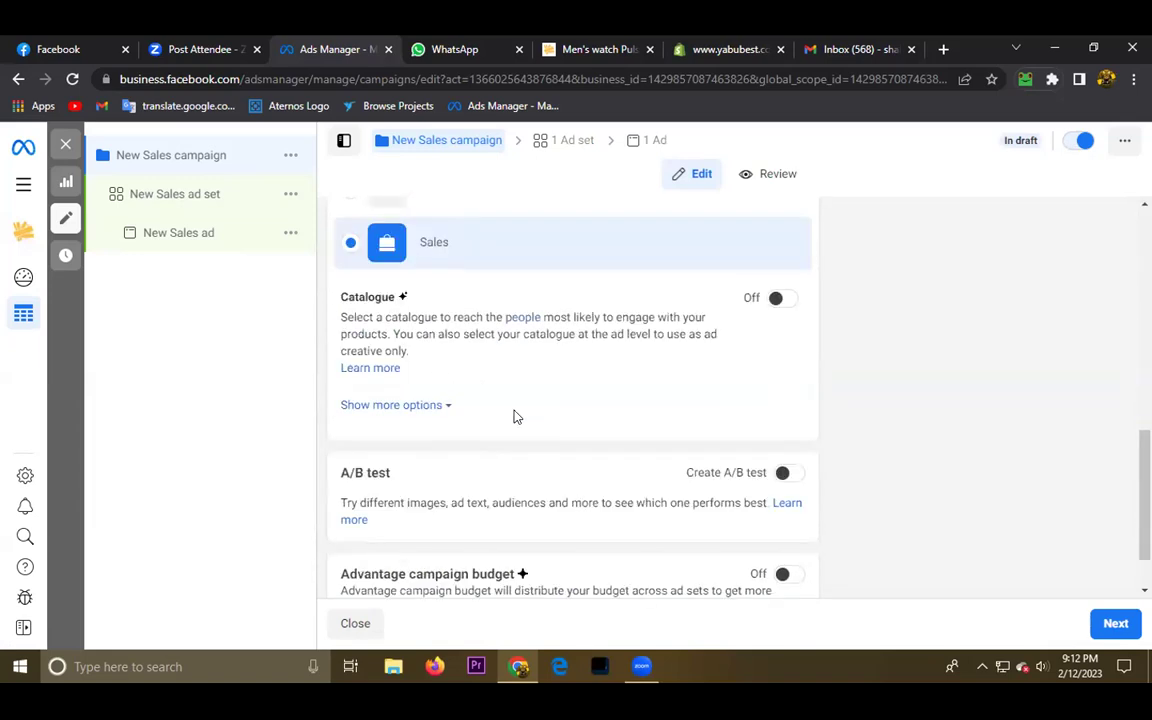
scroll(514, 413, down, 1)
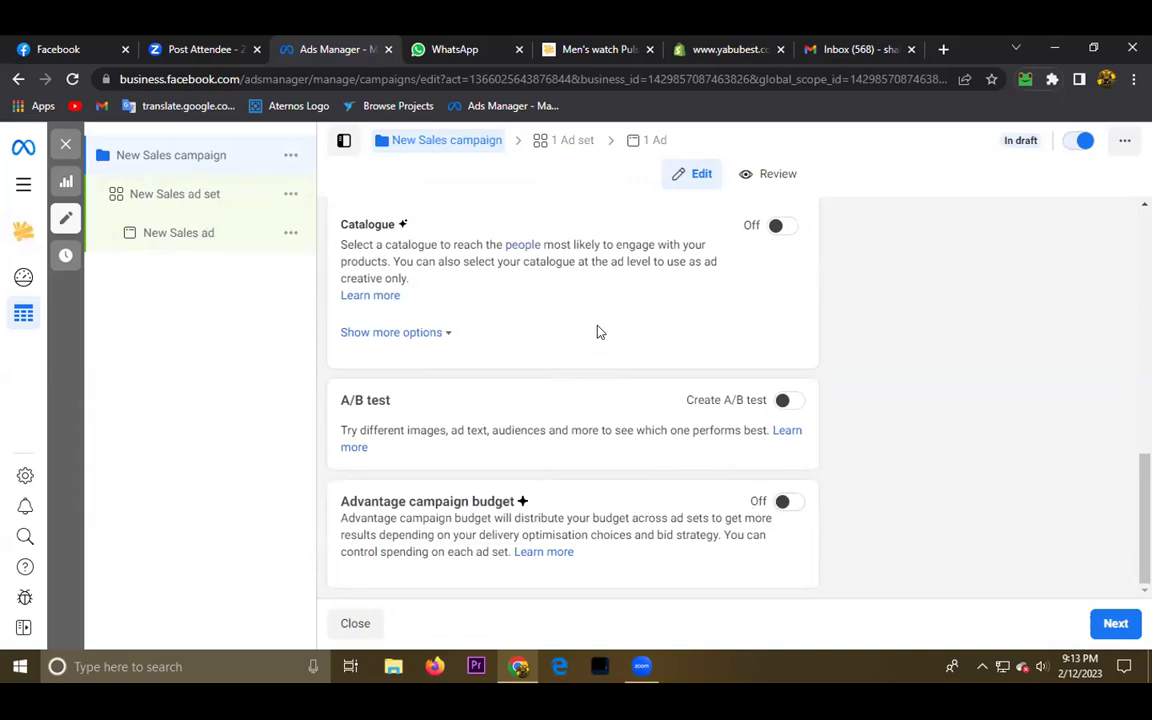
Open the New Sales ad set and examine its conversion, budget, schedule and audience settings
click(188, 200)
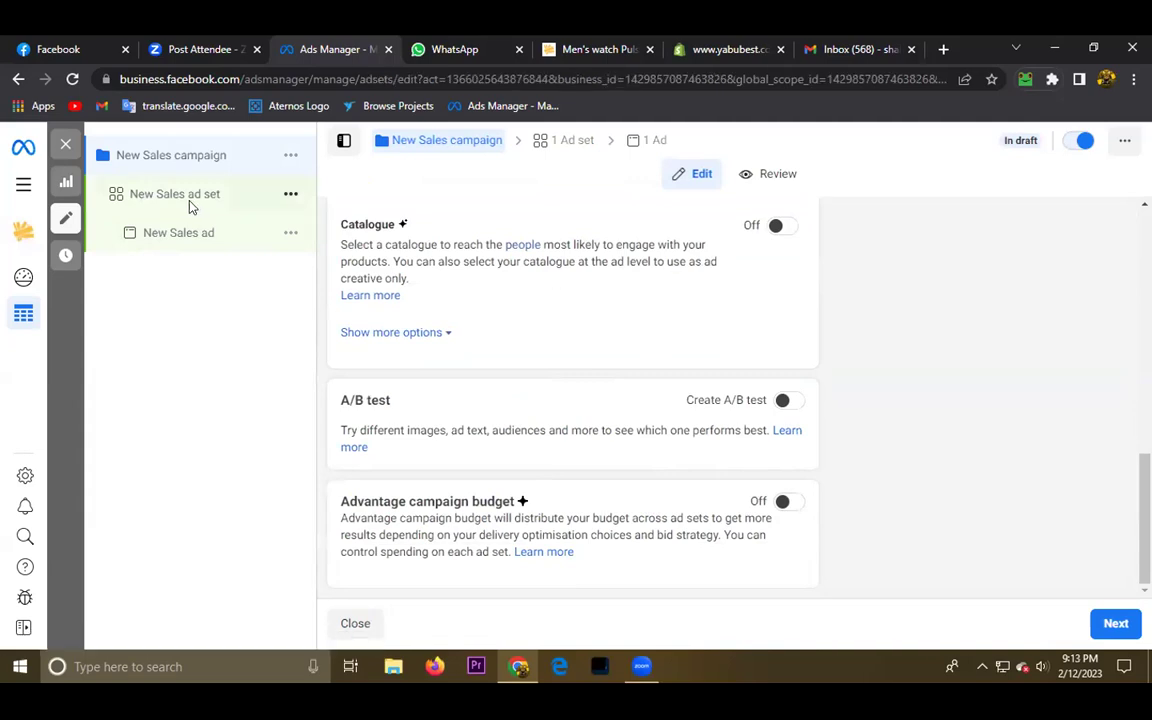
scroll(724, 470, down, 5)
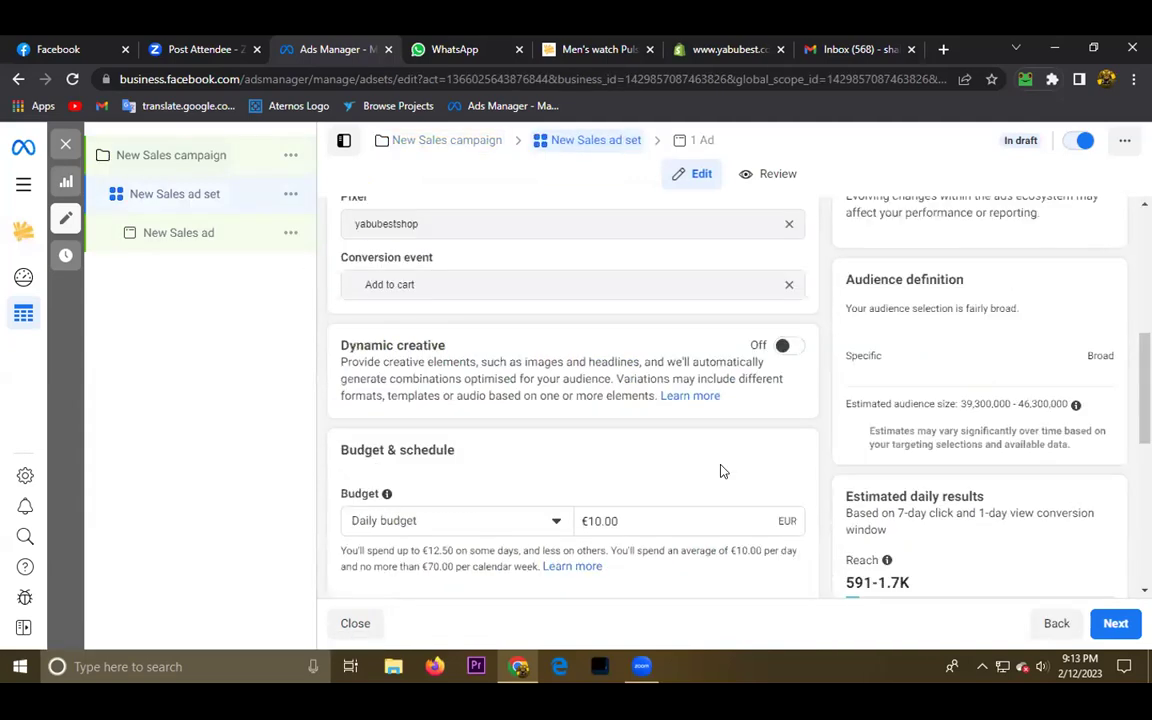
scroll(650, 482, down, 10)
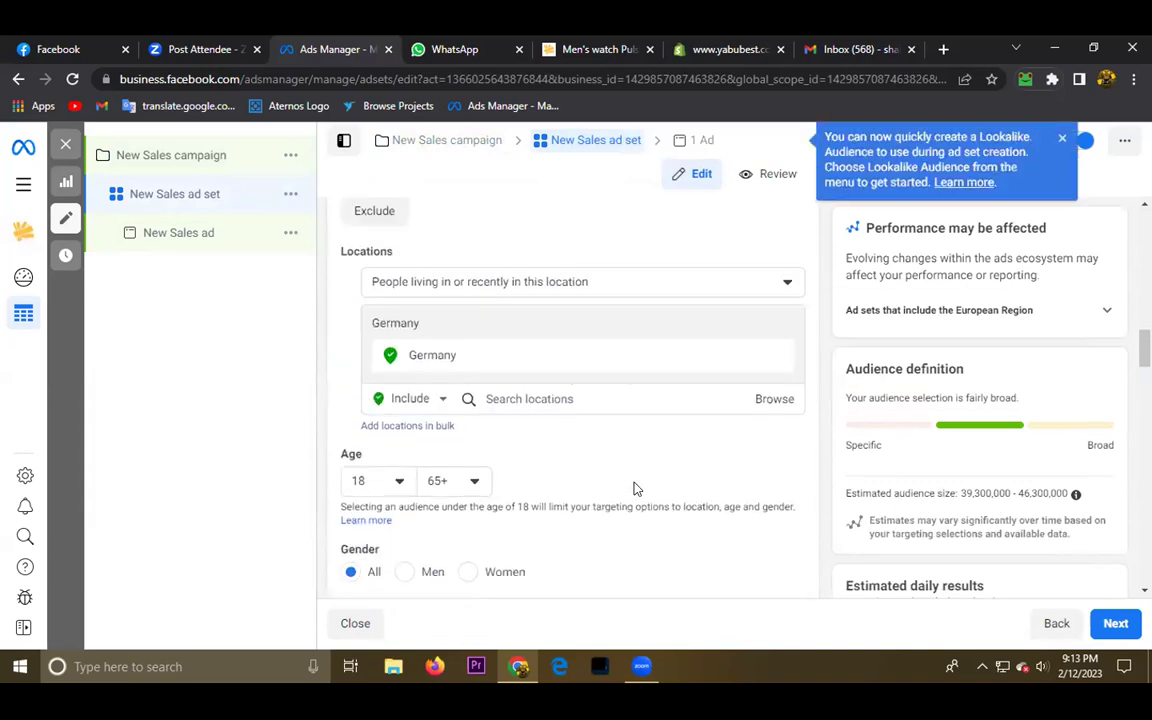
scroll(636, 488, up, 1)
scroll(283, 332, up, 8)
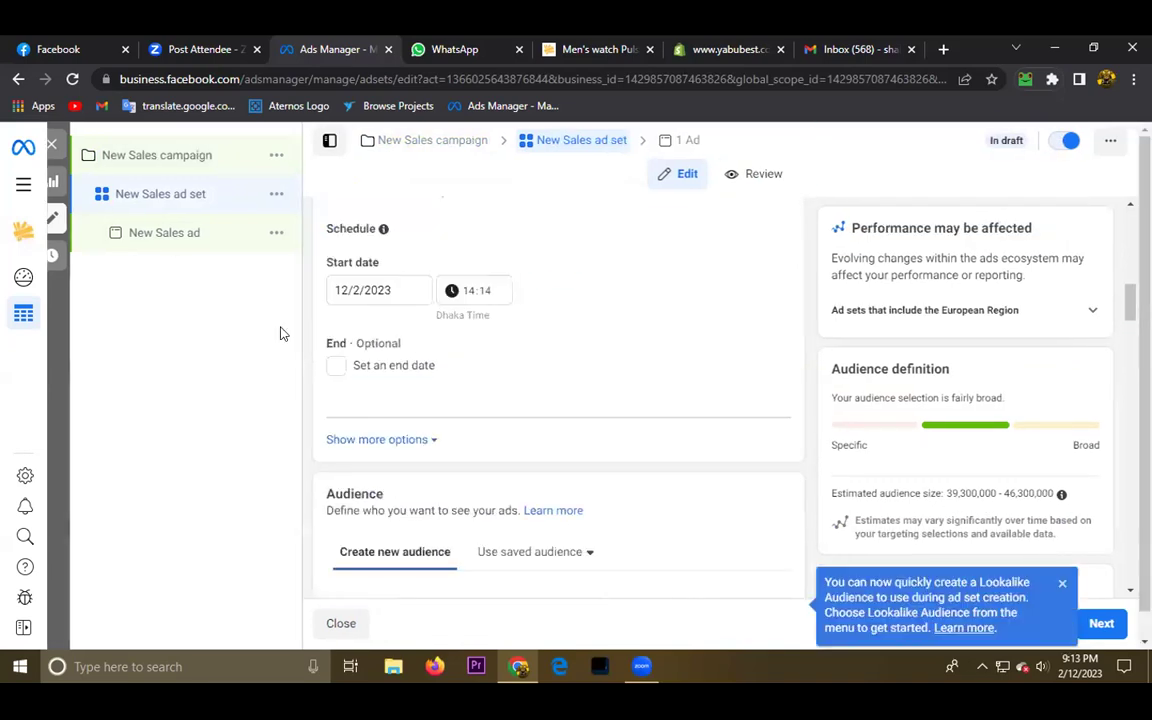
Go back to the New Sales campaign level and check the campaign name field
click(157, 152)
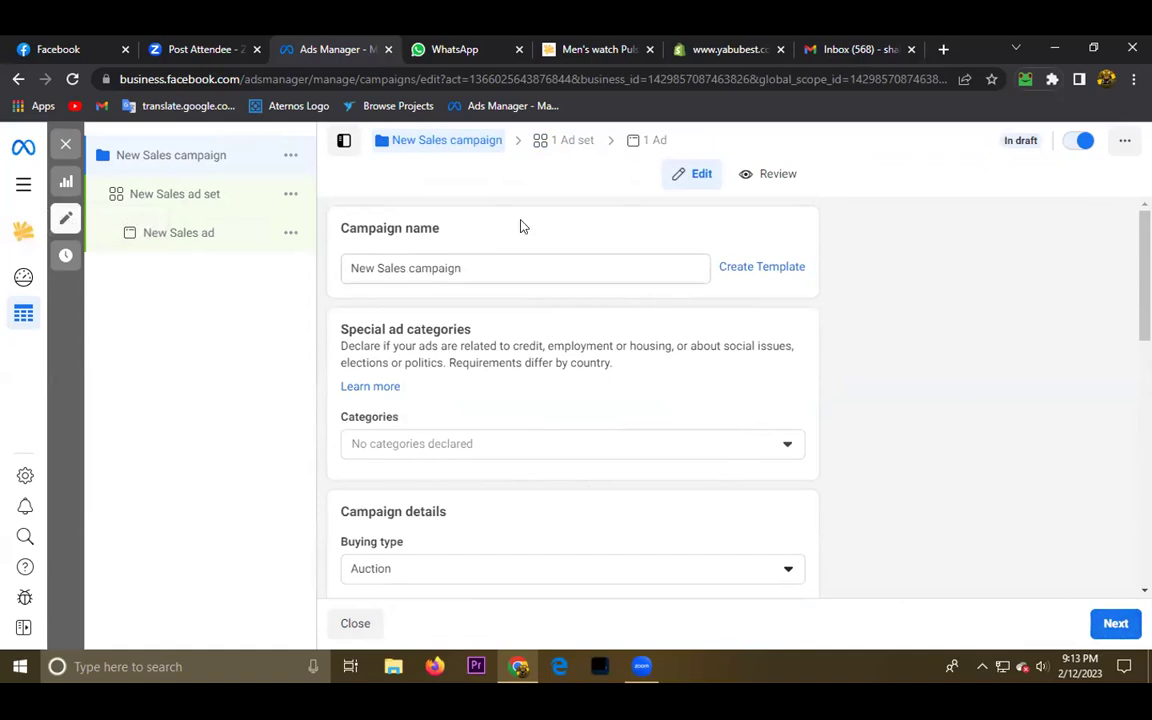
click(477, 270)
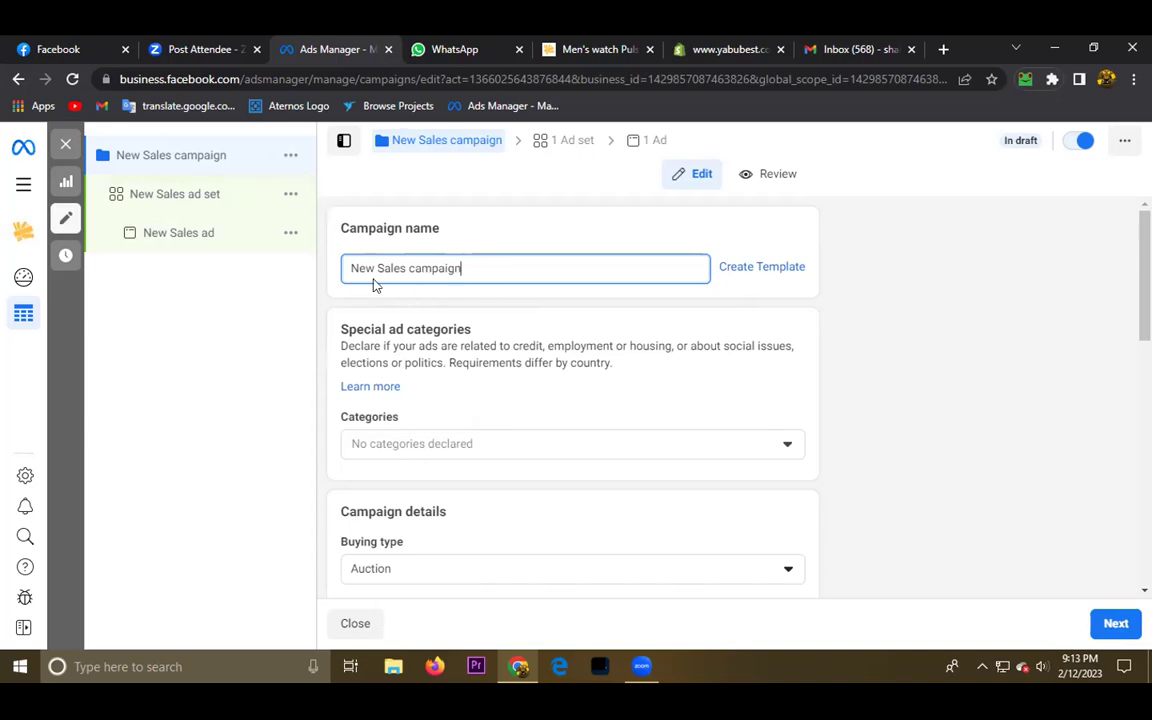
drag(377, 268, 349, 274)
click(416, 300)
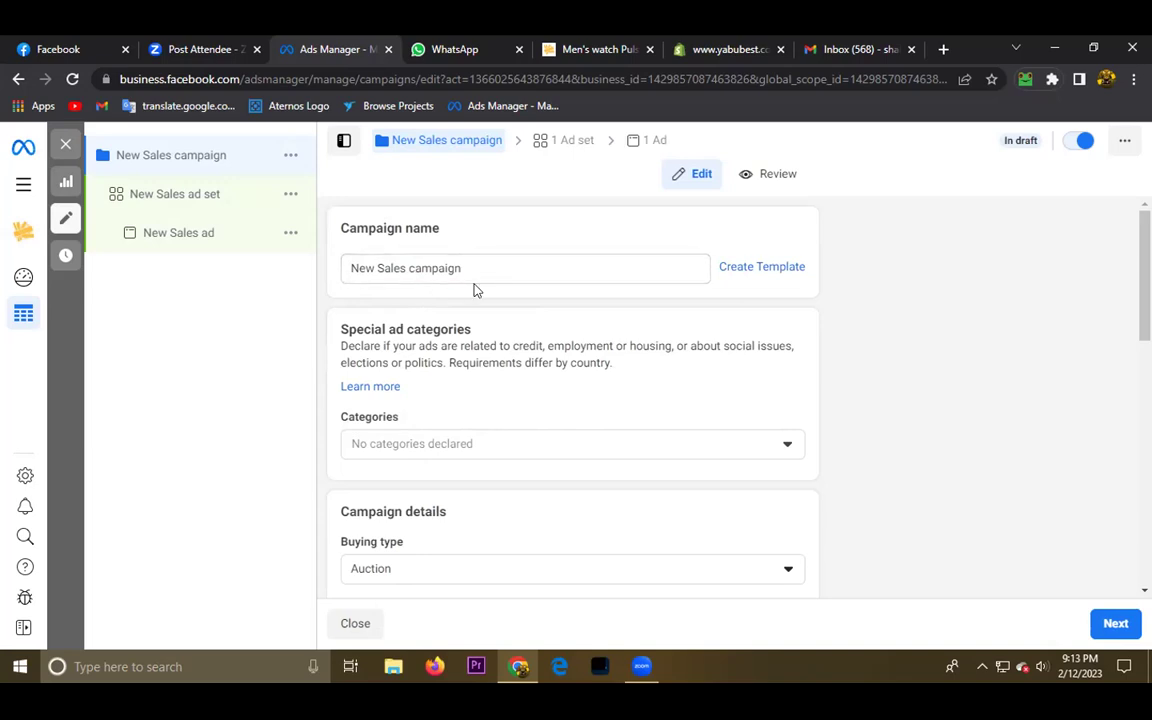
Turn on Advantage campaign budget for the New Sales campaign and dismiss the bid strategy notice
scroll(489, 325, down, 3)
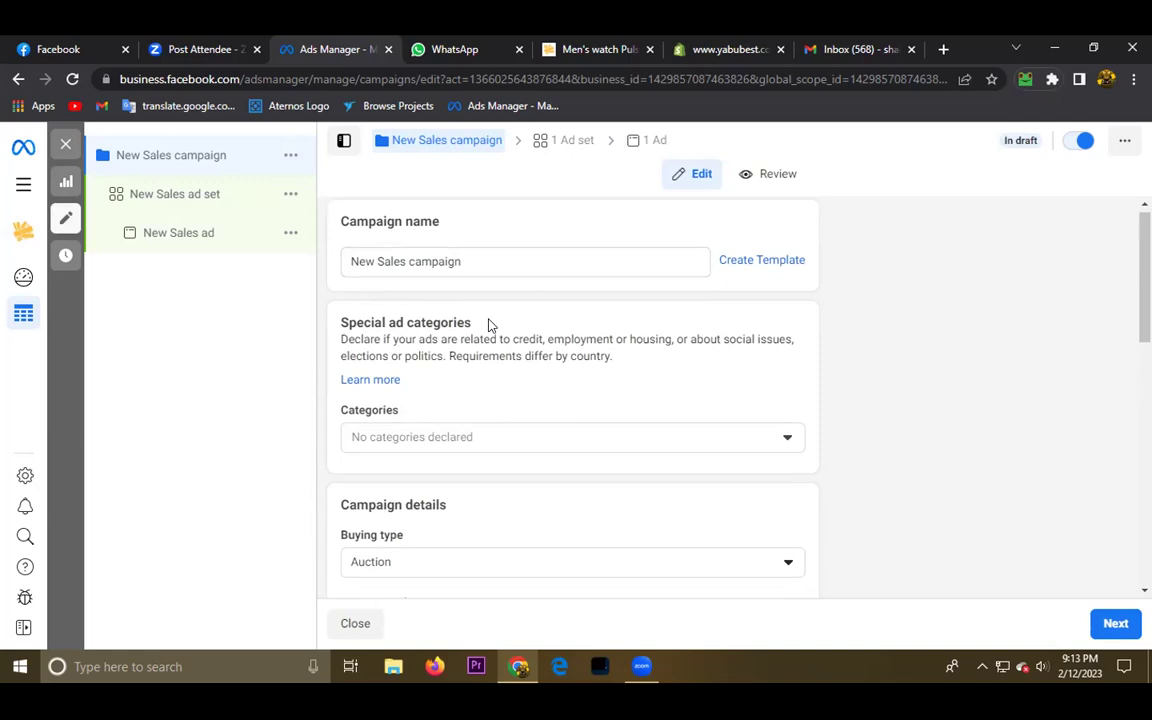
scroll(489, 327, down, 1)
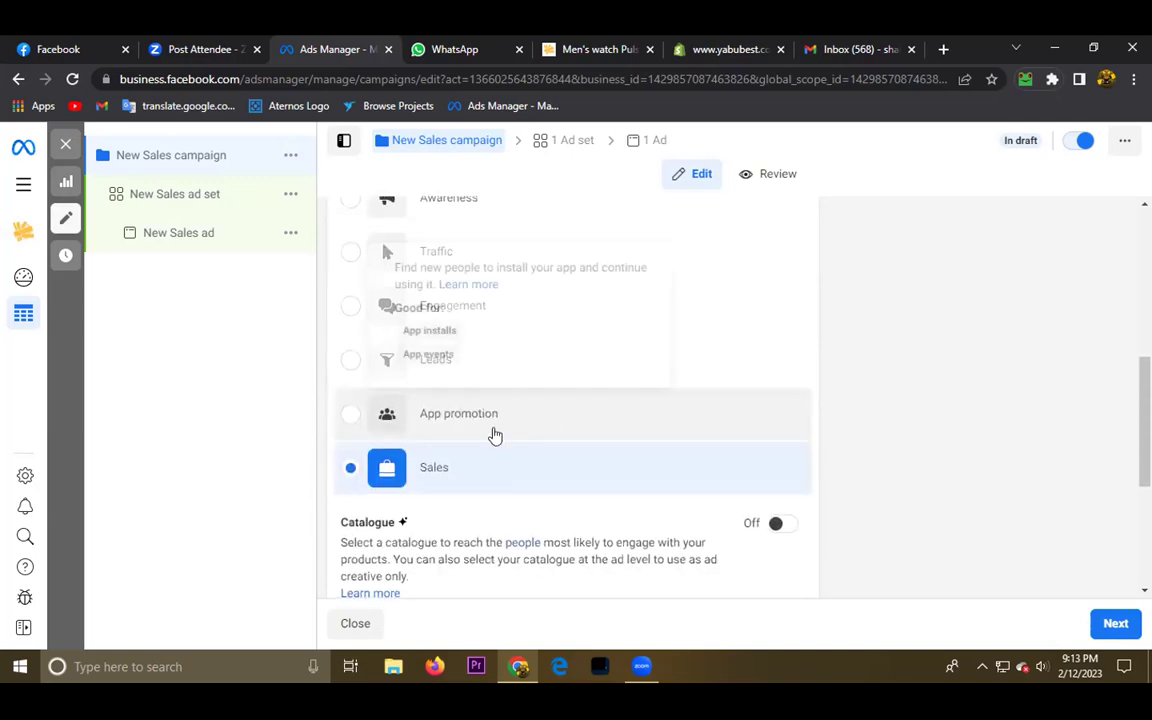
scroll(466, 471, down, 3)
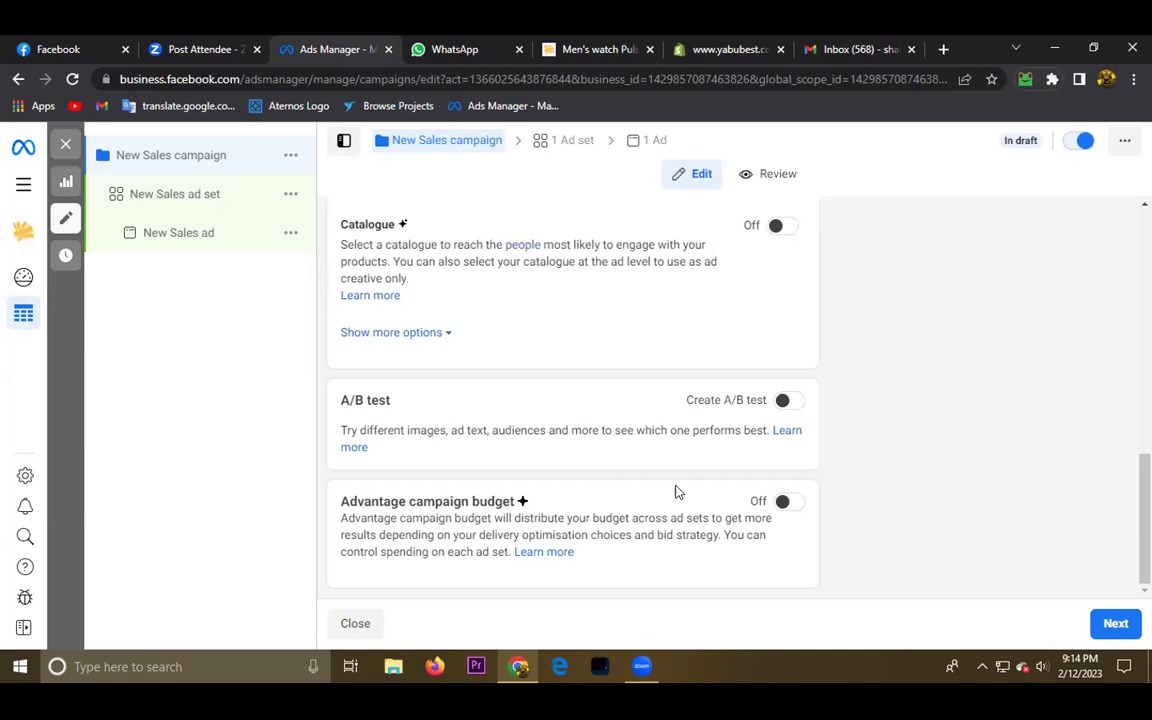
click(782, 501)
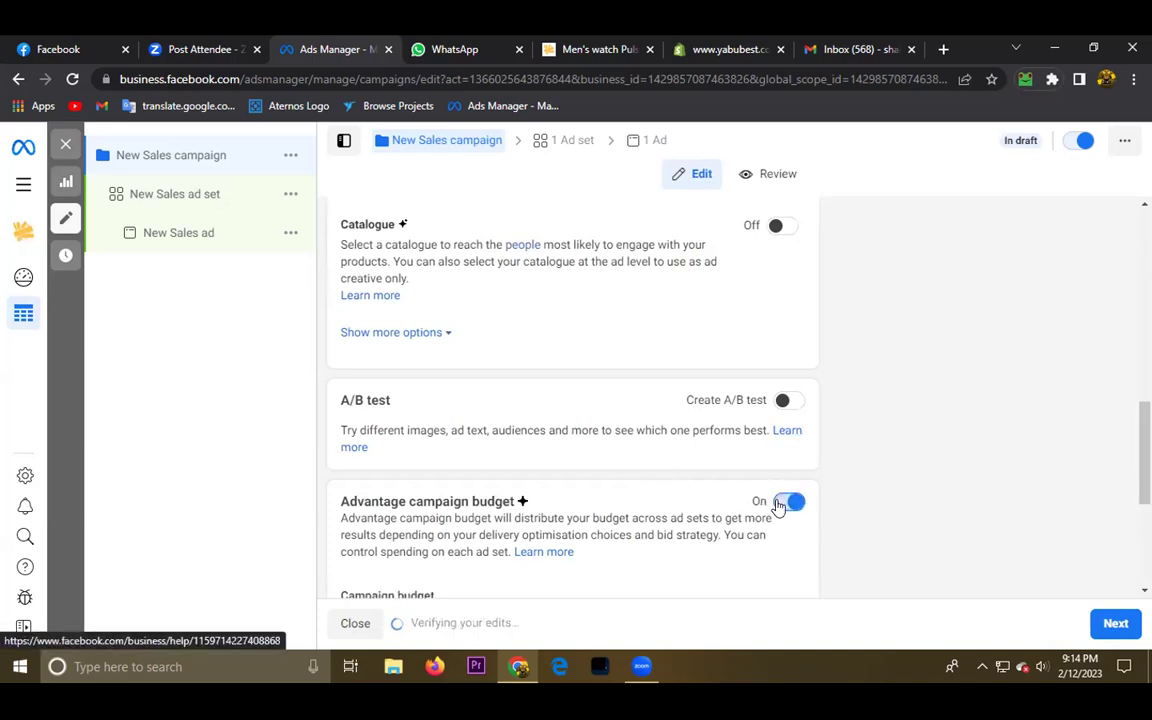
scroll(688, 495, down, 3)
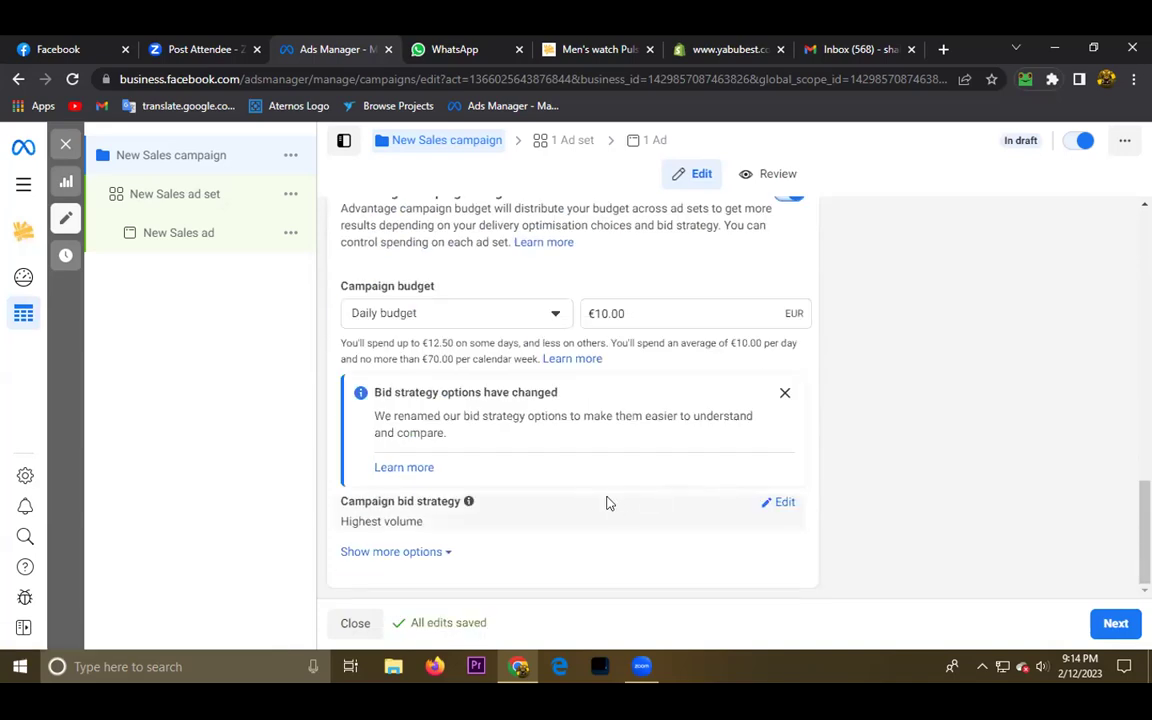
click(786, 395)
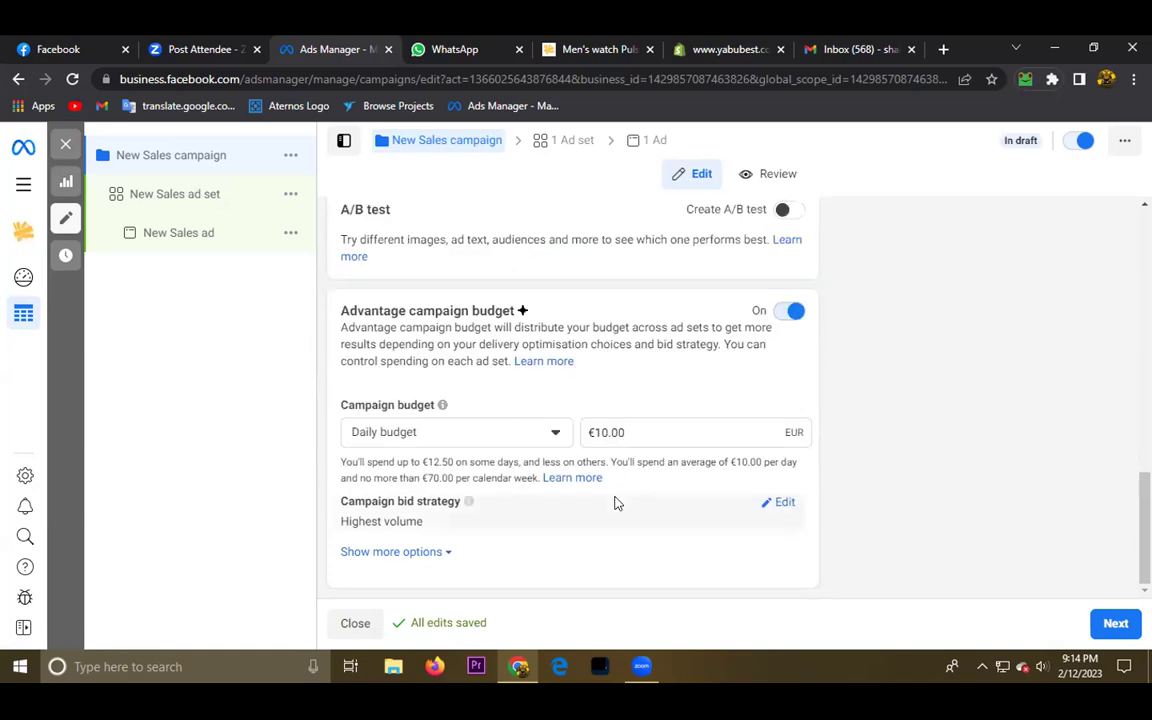
Go on to the New Sales ad set and review its name, conversion, dynamic creative and schedule settings
click(1102, 623)
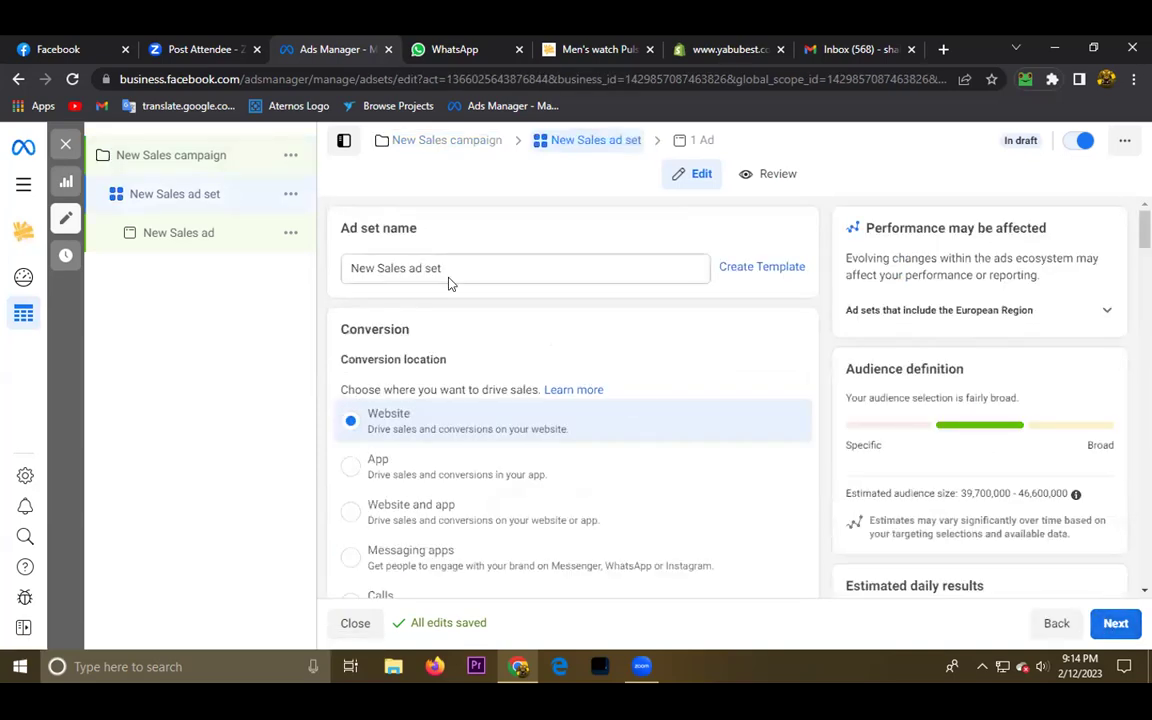
drag(455, 267, 327, 275)
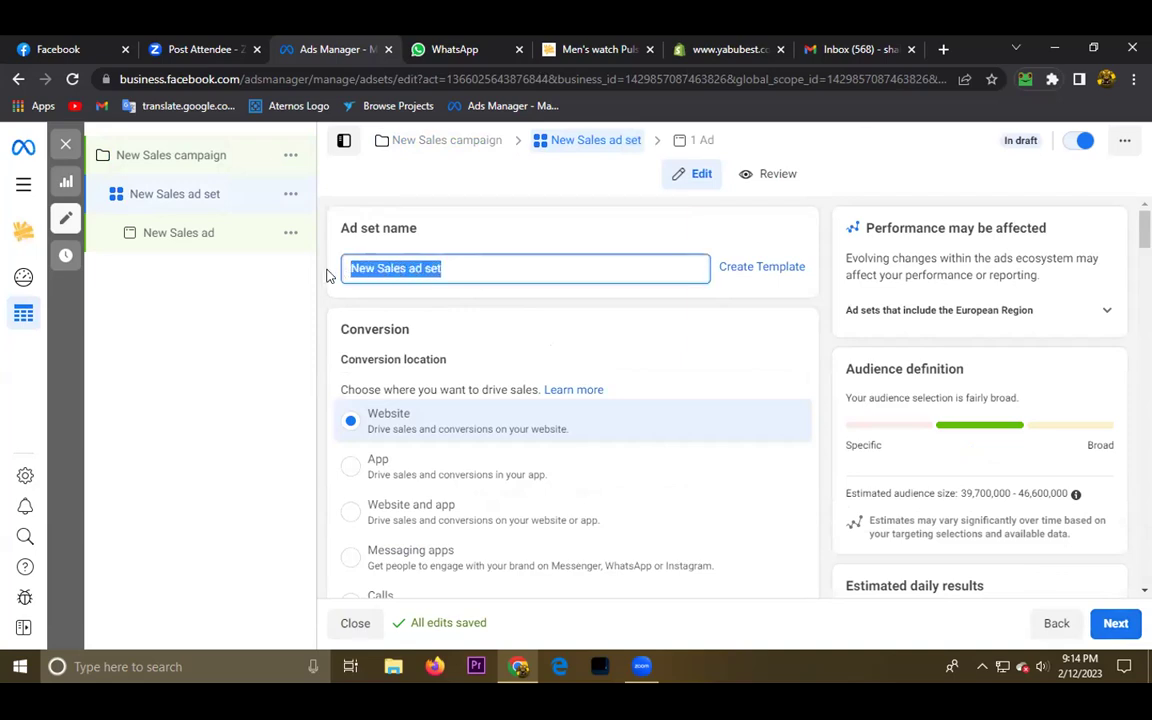
click(462, 309)
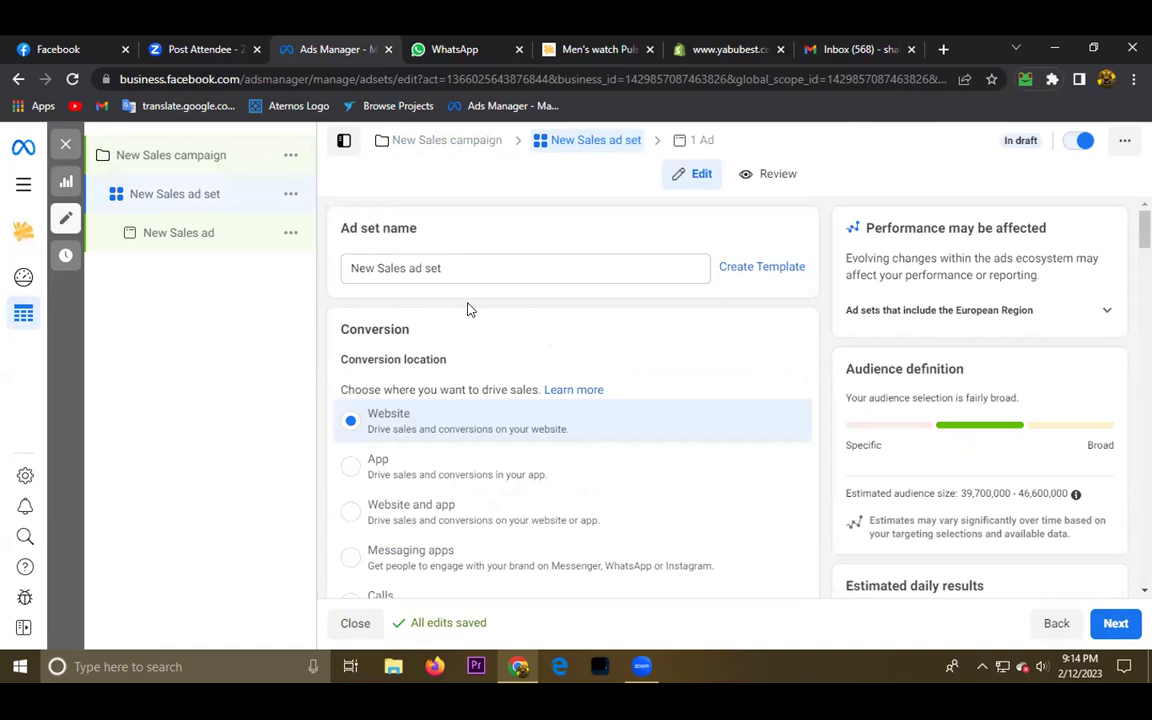
scroll(510, 342, down, 1)
scroll(510, 342, down, 3)
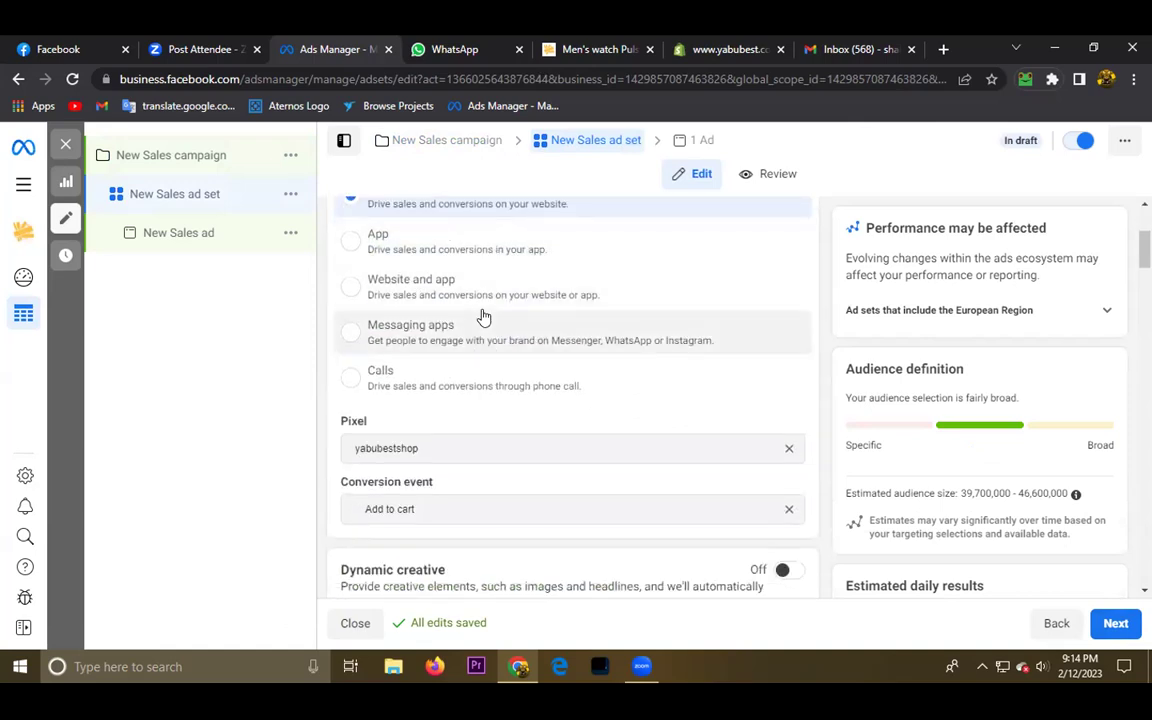
scroll(489, 332, down, 2)
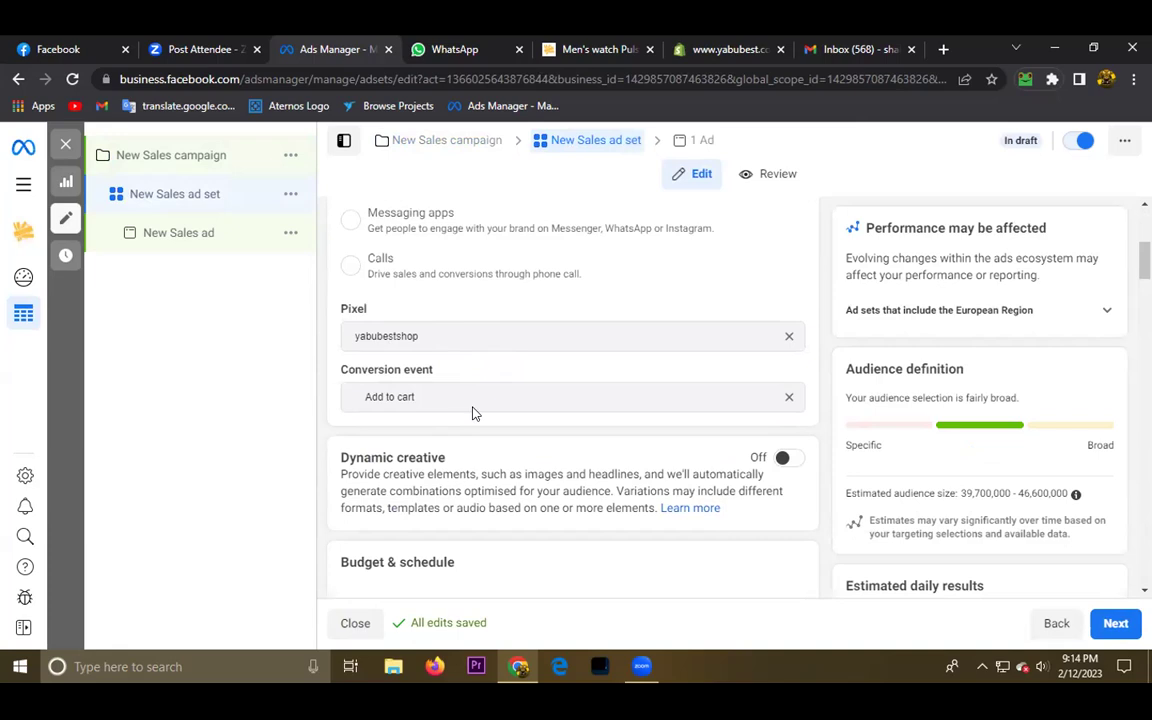
scroll(500, 420, down, 3)
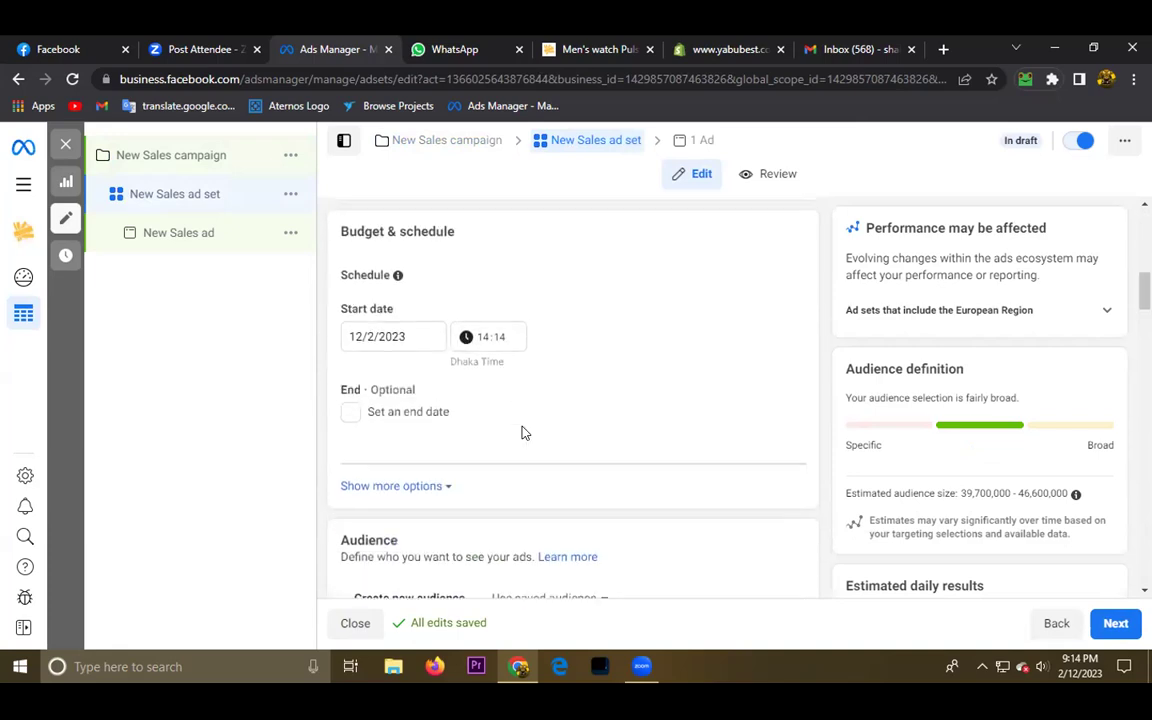
scroll(522, 432, up, 2)
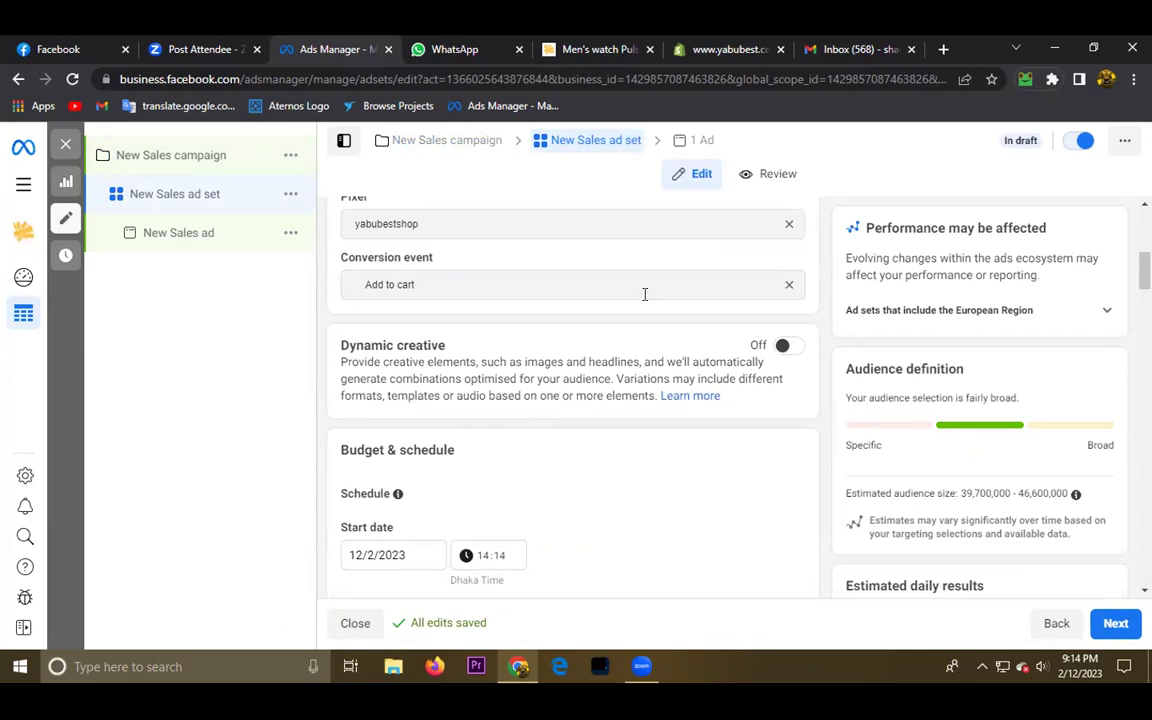
scroll(599, 391, down, 4)
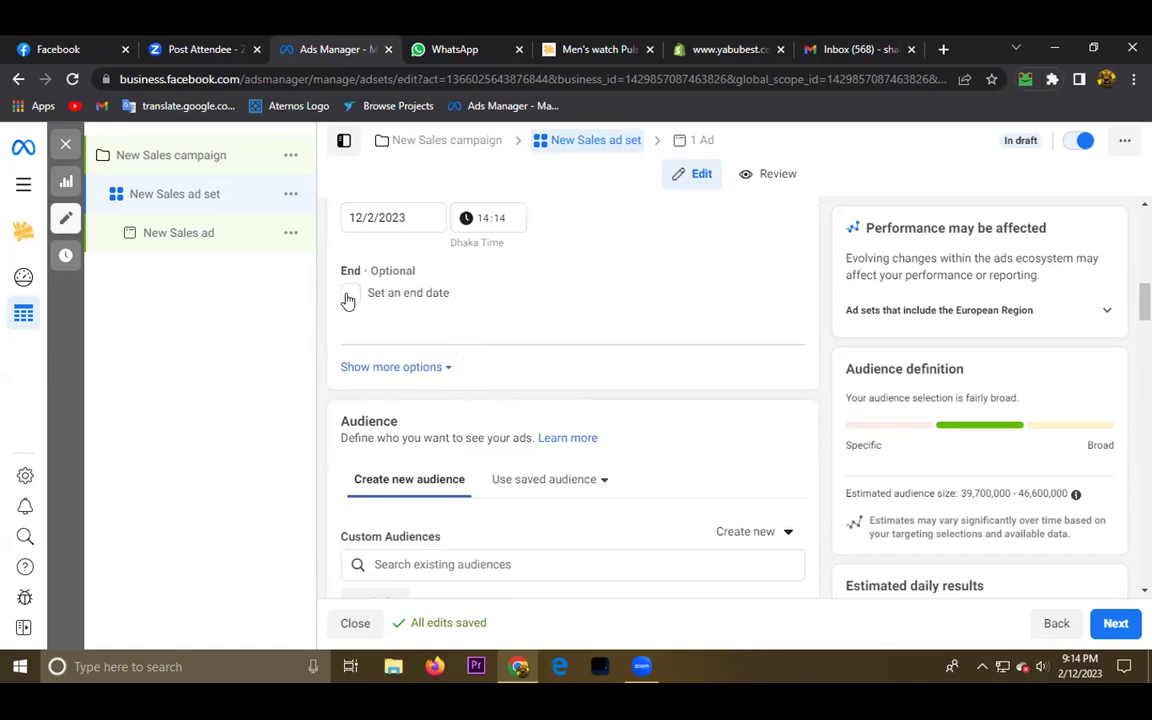
Examine the ad set's audience settings, including custom audiences, locations, age, gender and languages
scroll(506, 383, down, 1)
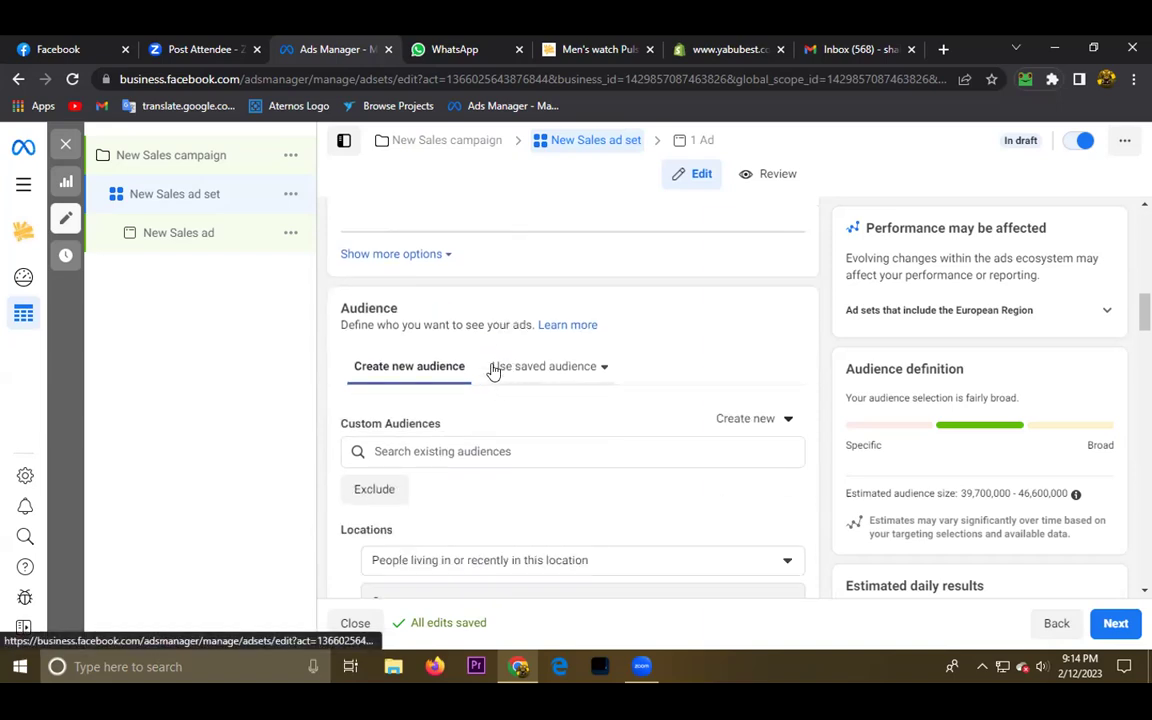
scroll(489, 380, down, 2)
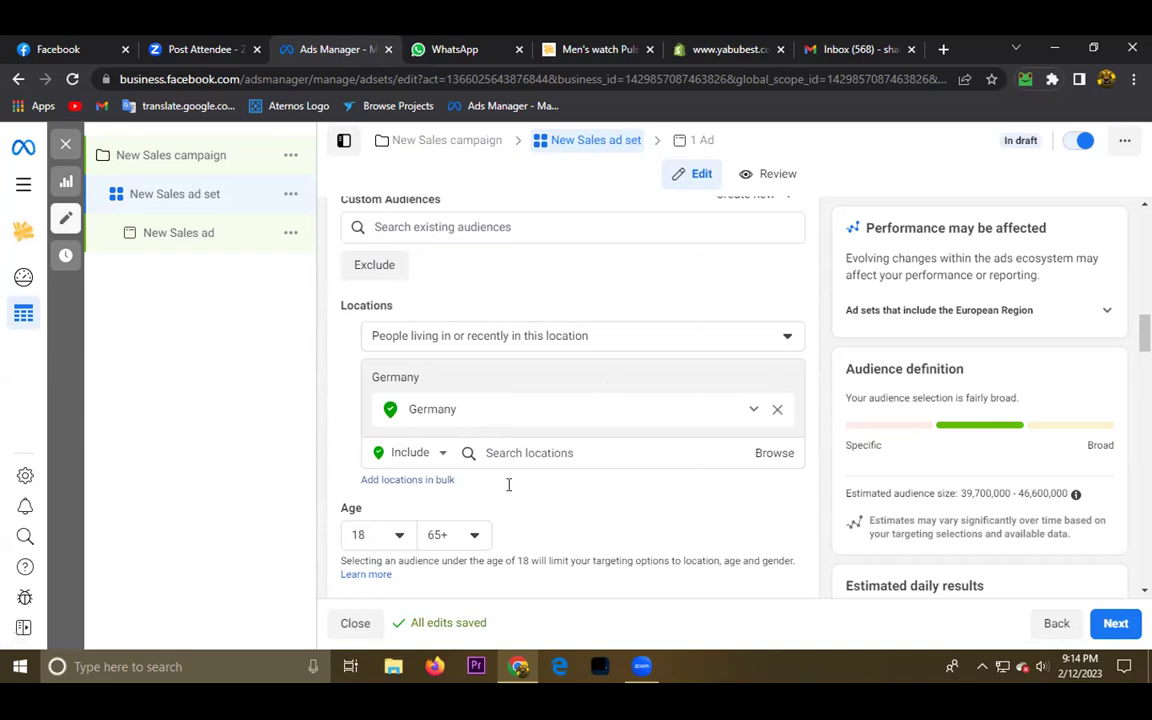
double_click(618, 402)
click(618, 402)
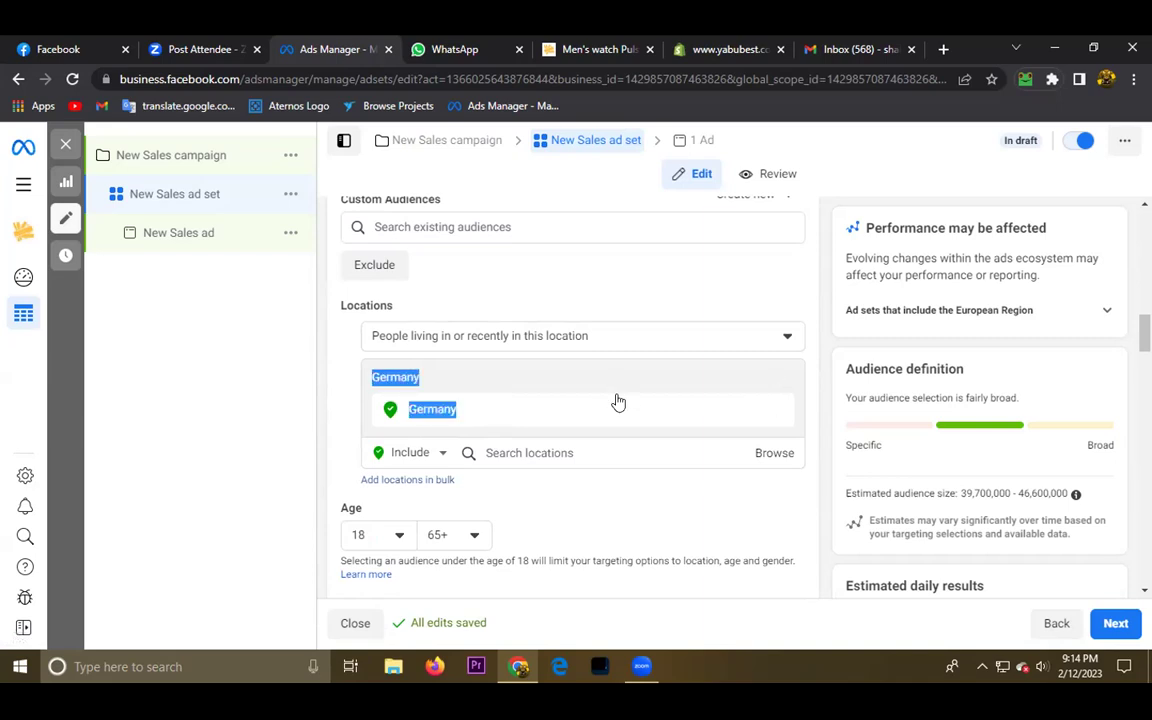
click(617, 400)
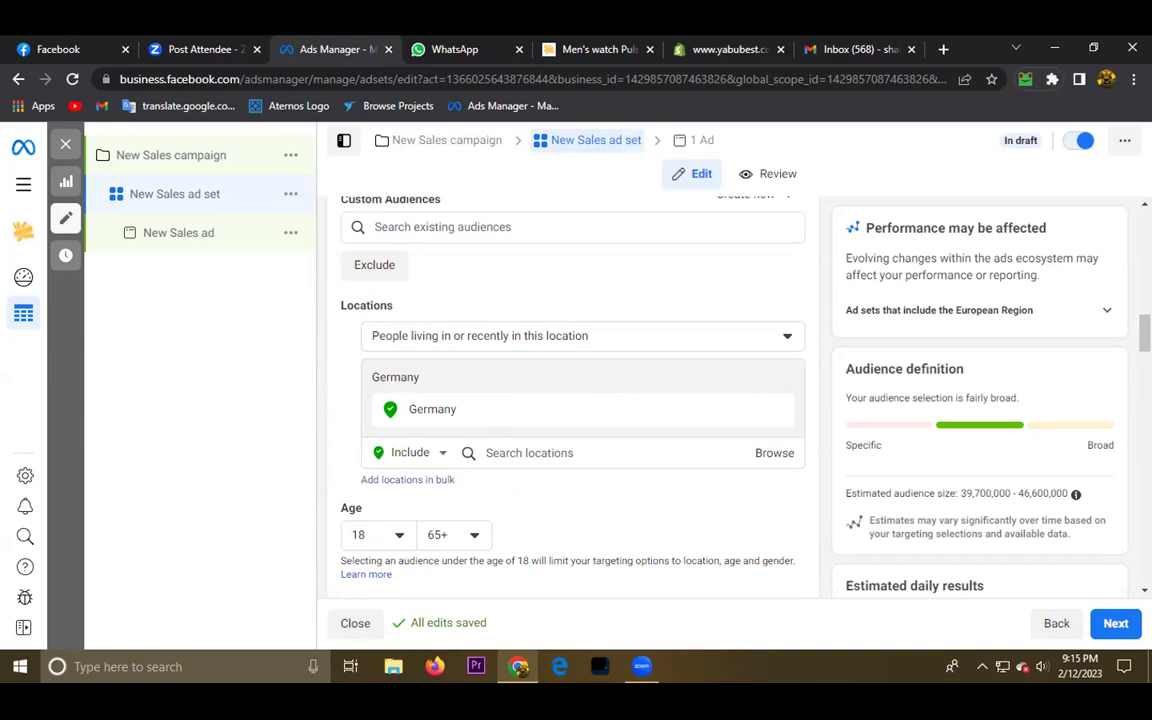
scroll(586, 517, down, 6)
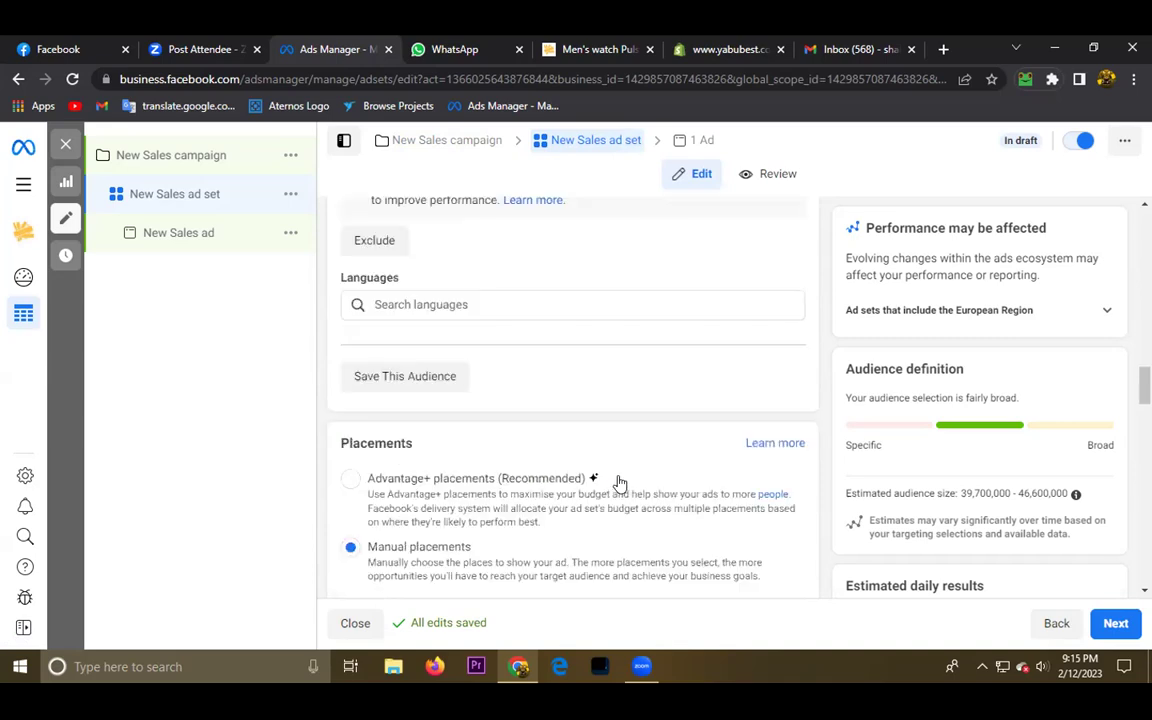
scroll(603, 441, up, 1)
scroll(545, 393, up, 2)
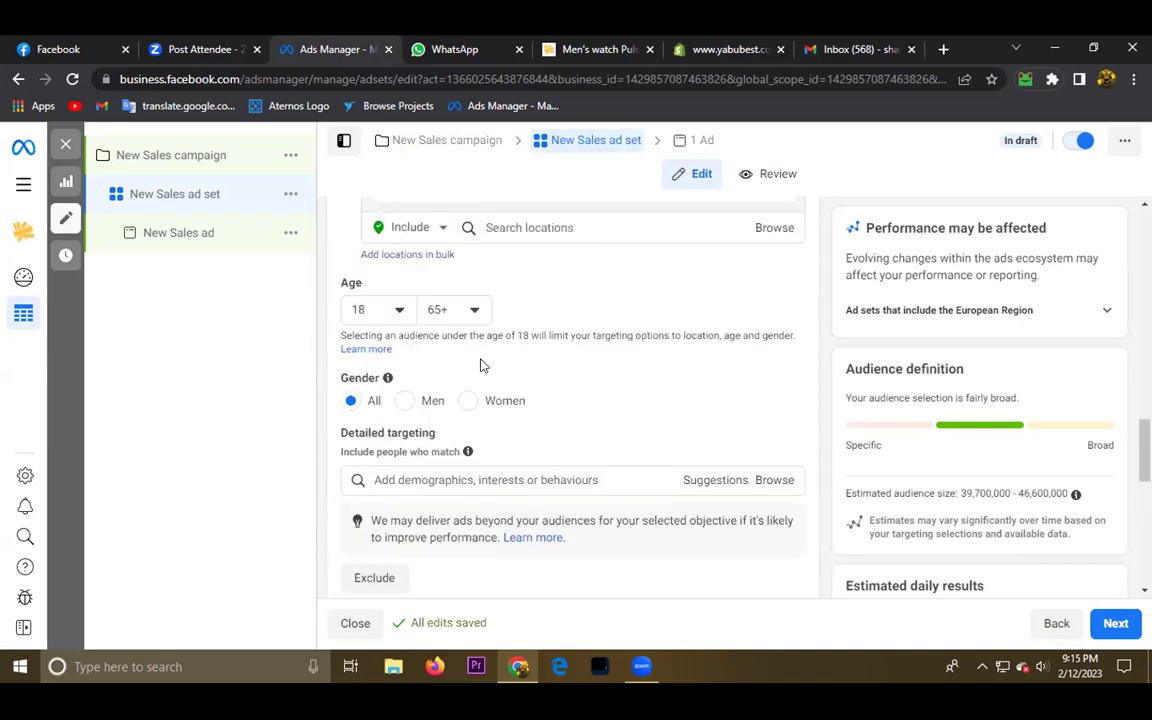
Open the audience's minimum age choices and look over the Pulsar men's watch product page on the shop website
click(374, 313)
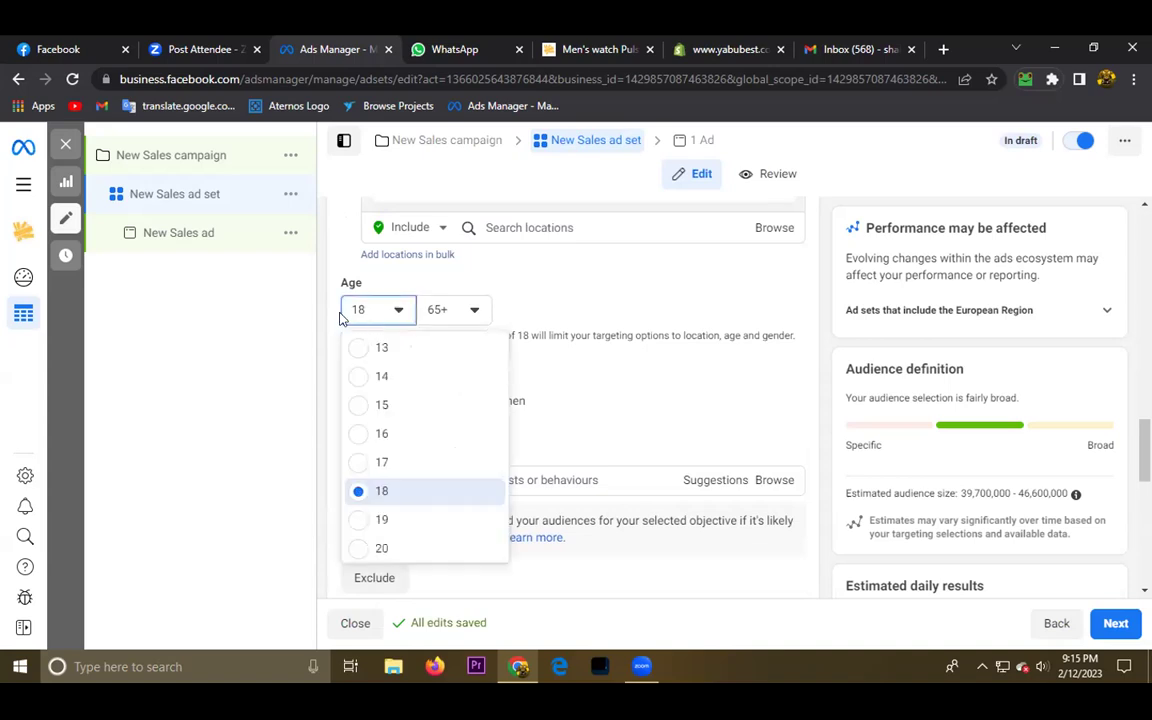
click(590, 60)
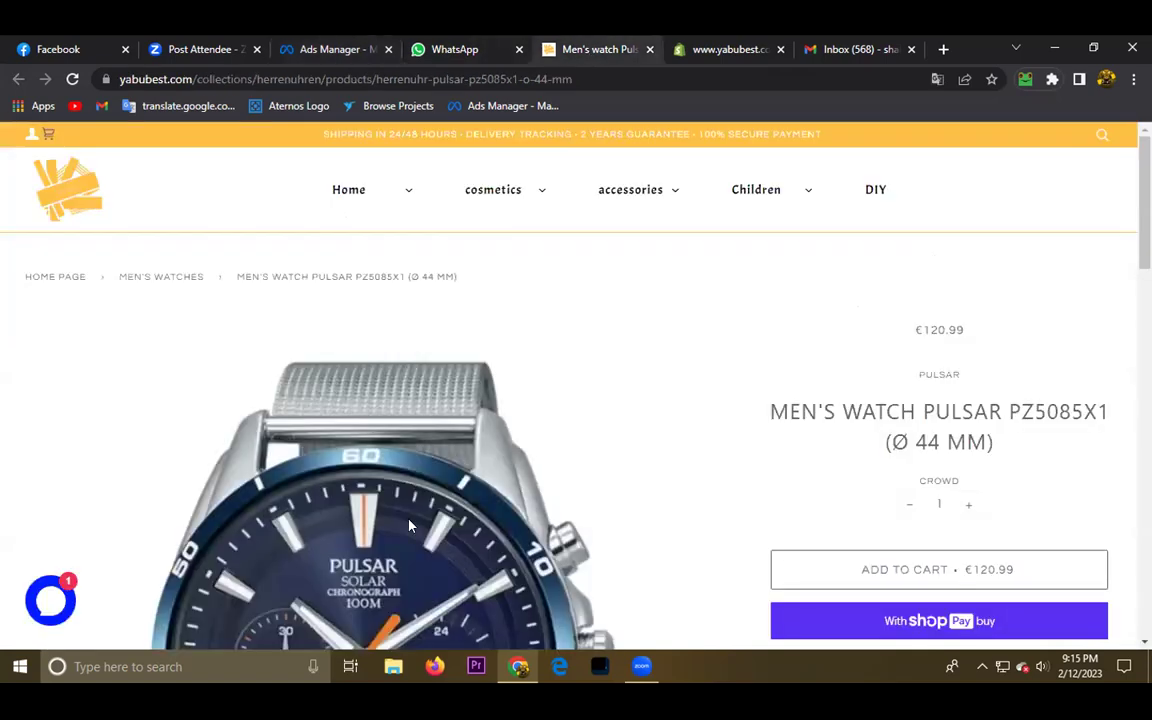
scroll(490, 480, down, 3)
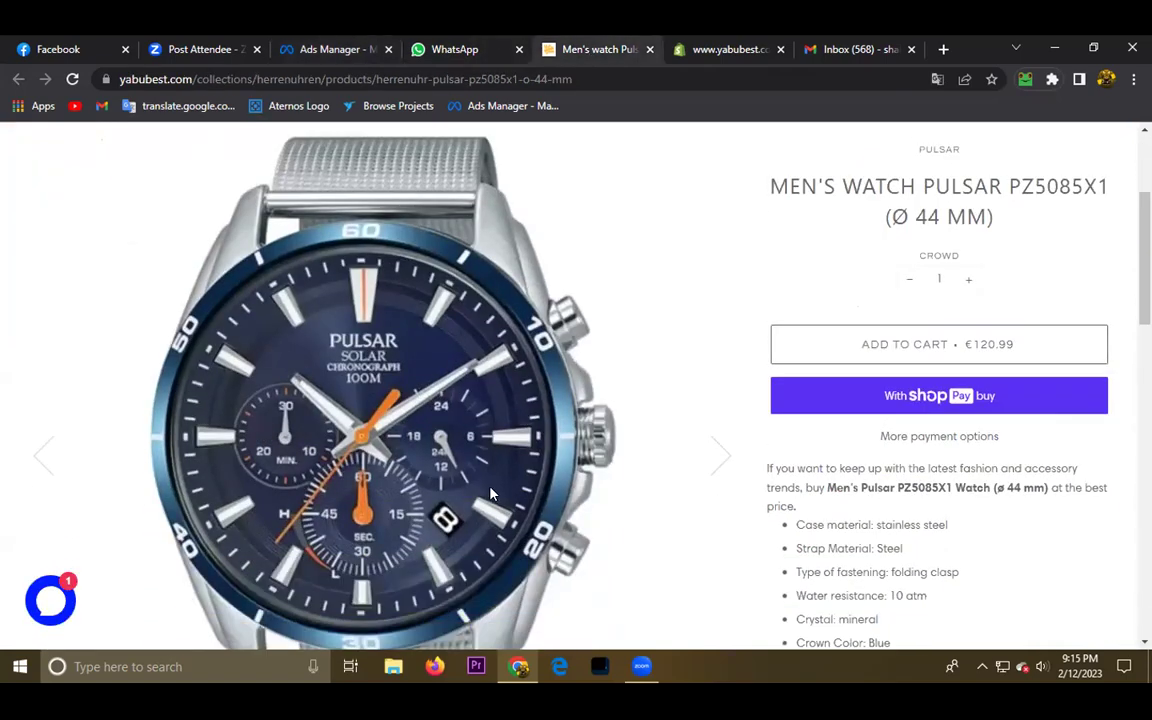
scroll(490, 494, up, 3)
scroll(490, 494, down, 2)
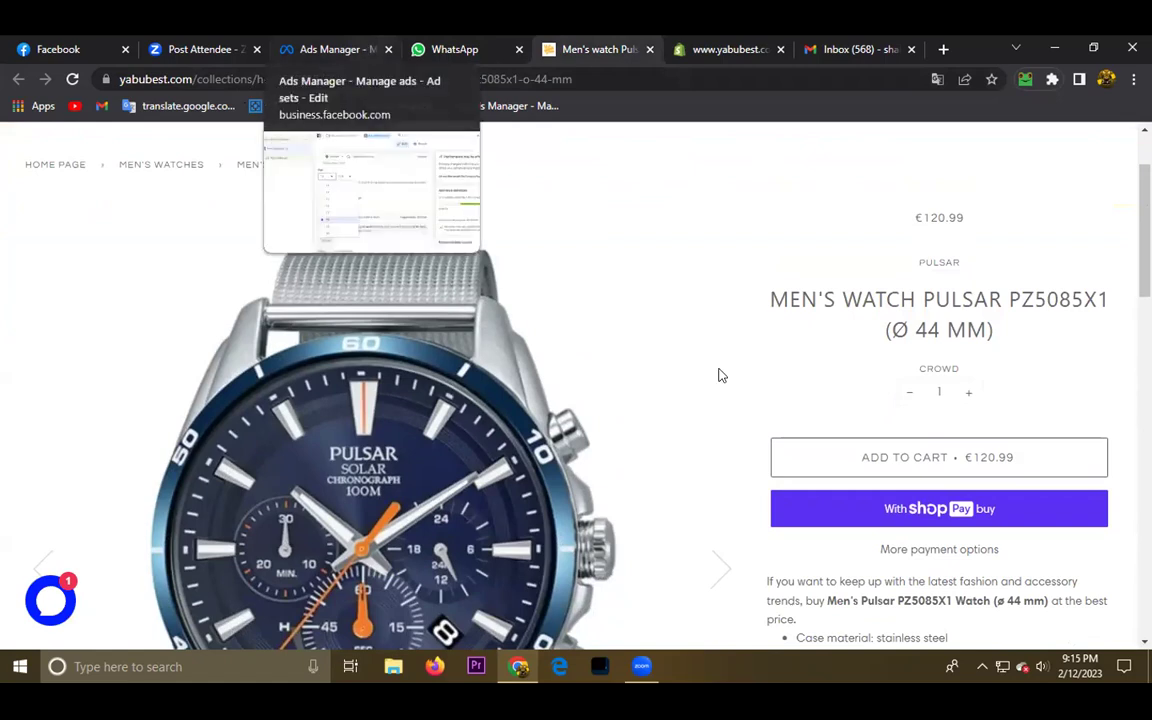
Return to Ads Manager and set the audience's minimum age to 25
click(316, 42)
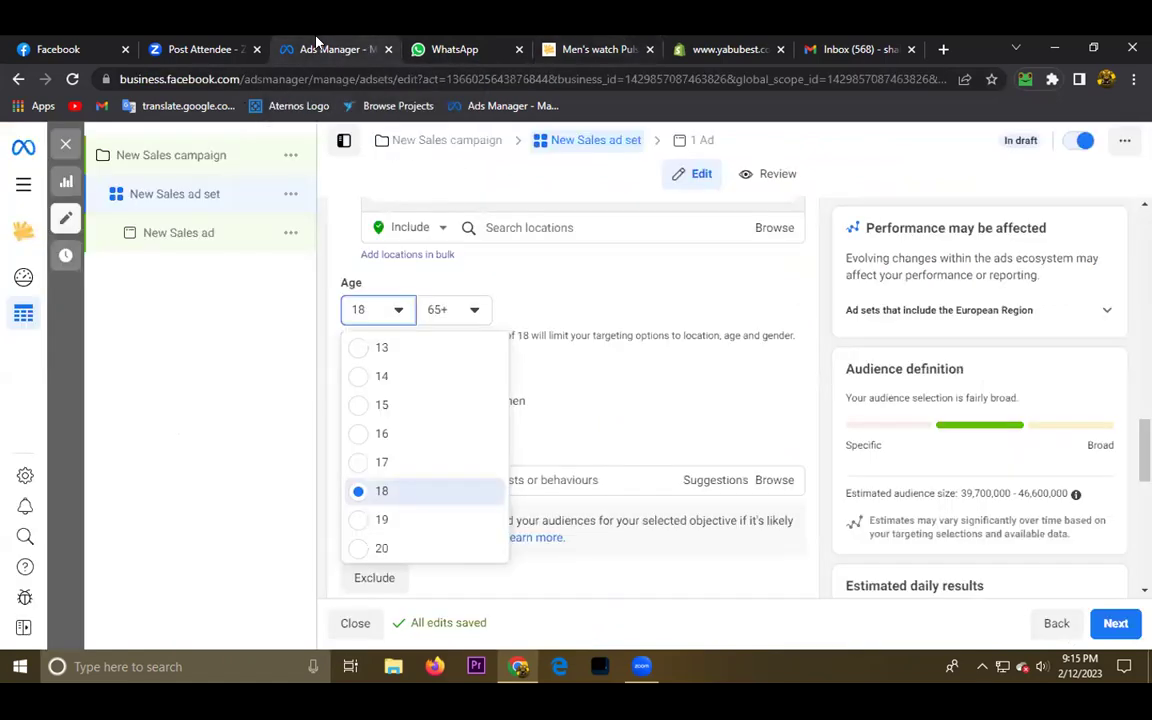
scroll(380, 500, down, 2)
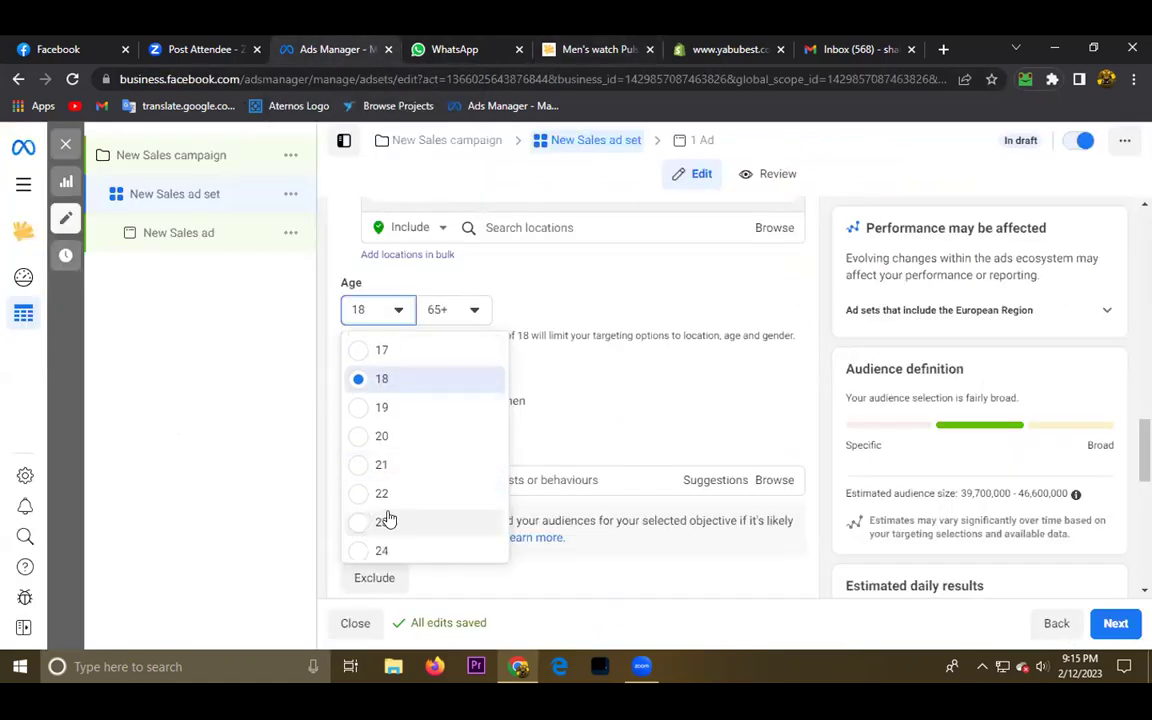
scroll(378, 496, down, 2)
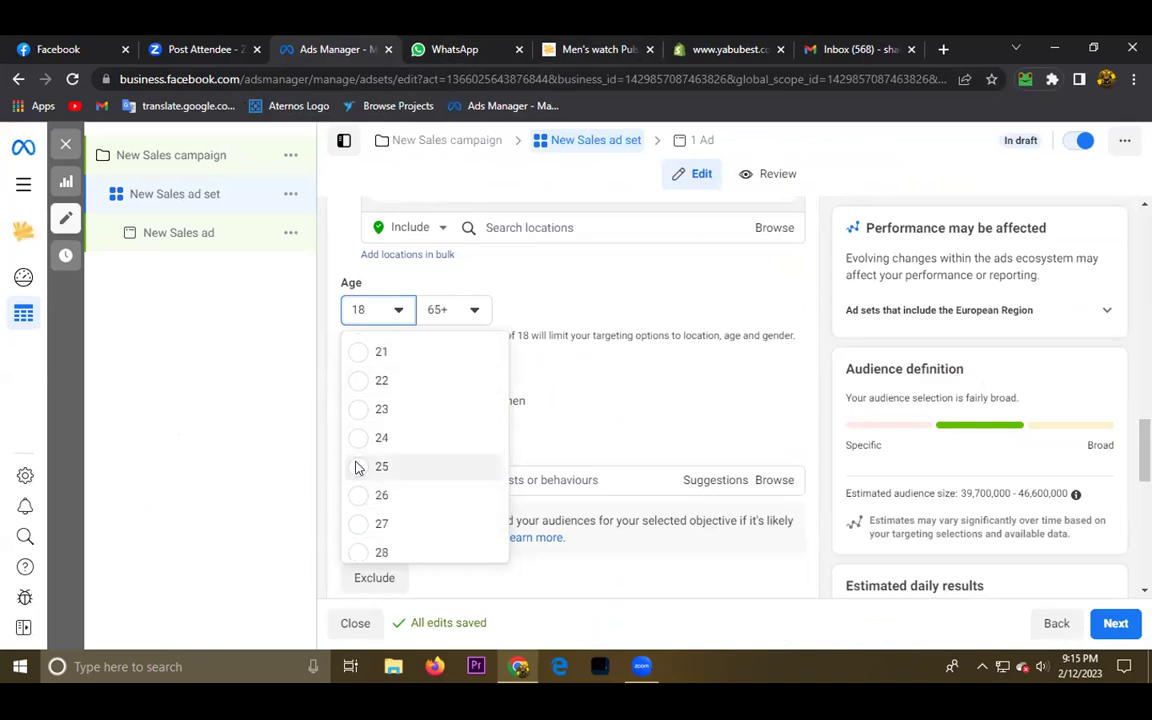
click(358, 467)
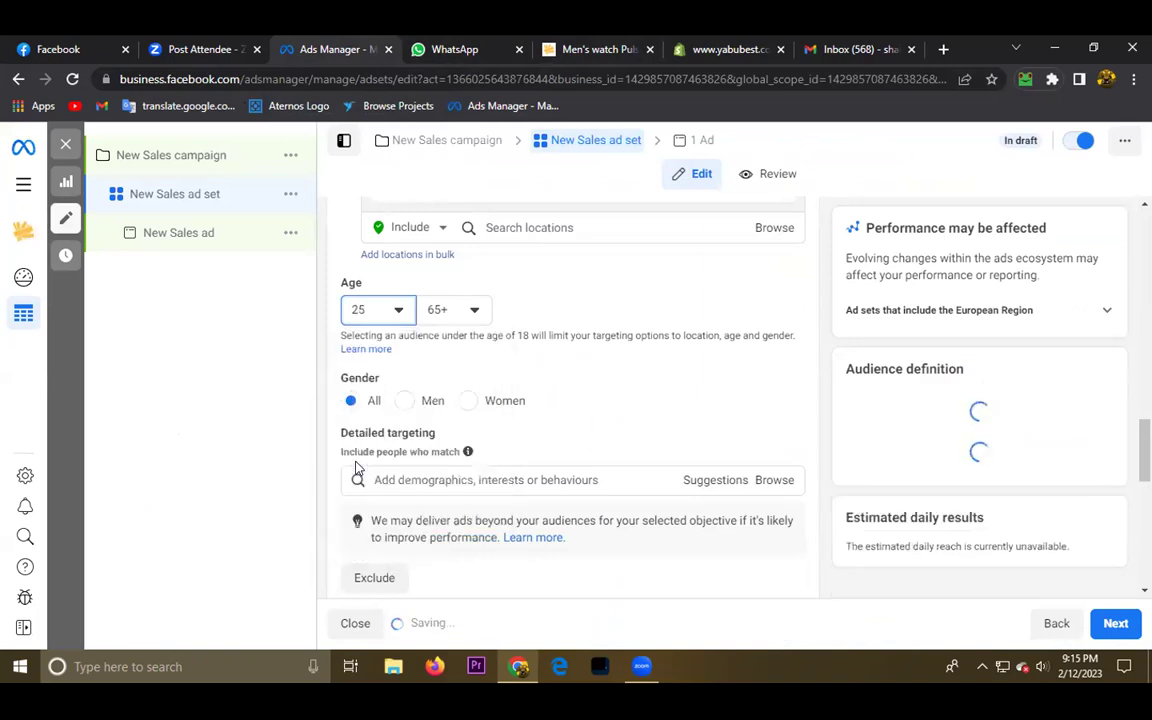
Set the audience's maximum age to 45 and restrict the gender to Men
click(443, 312)
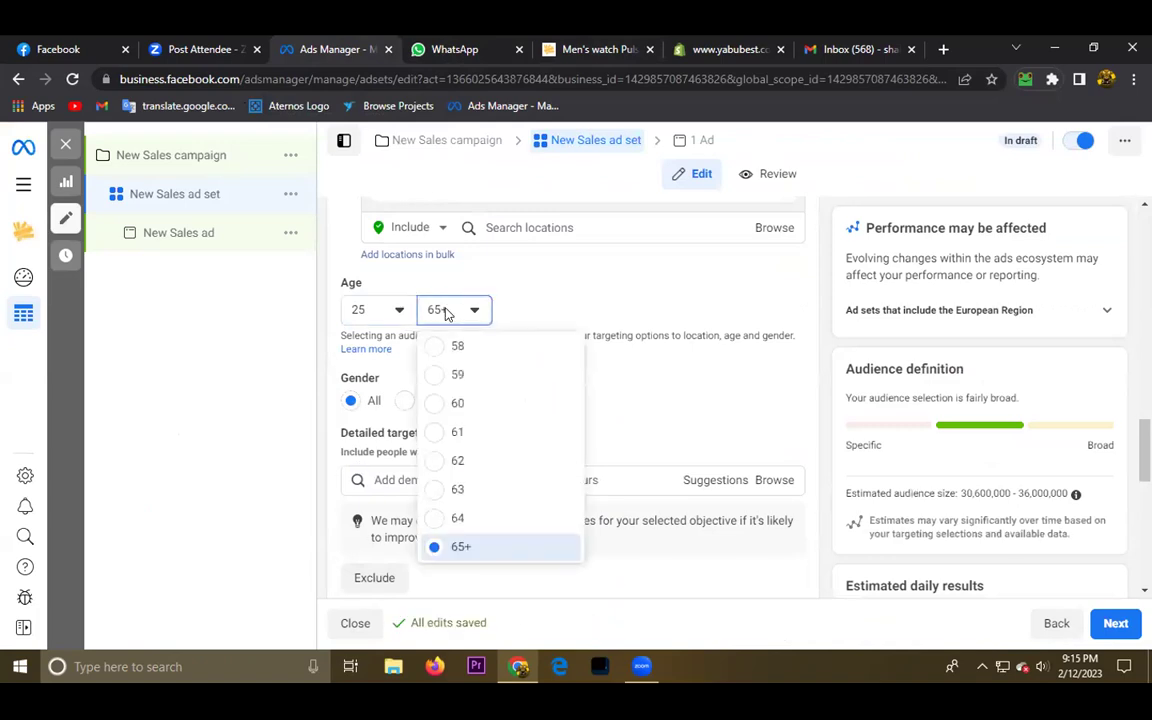
scroll(453, 463, up, 6)
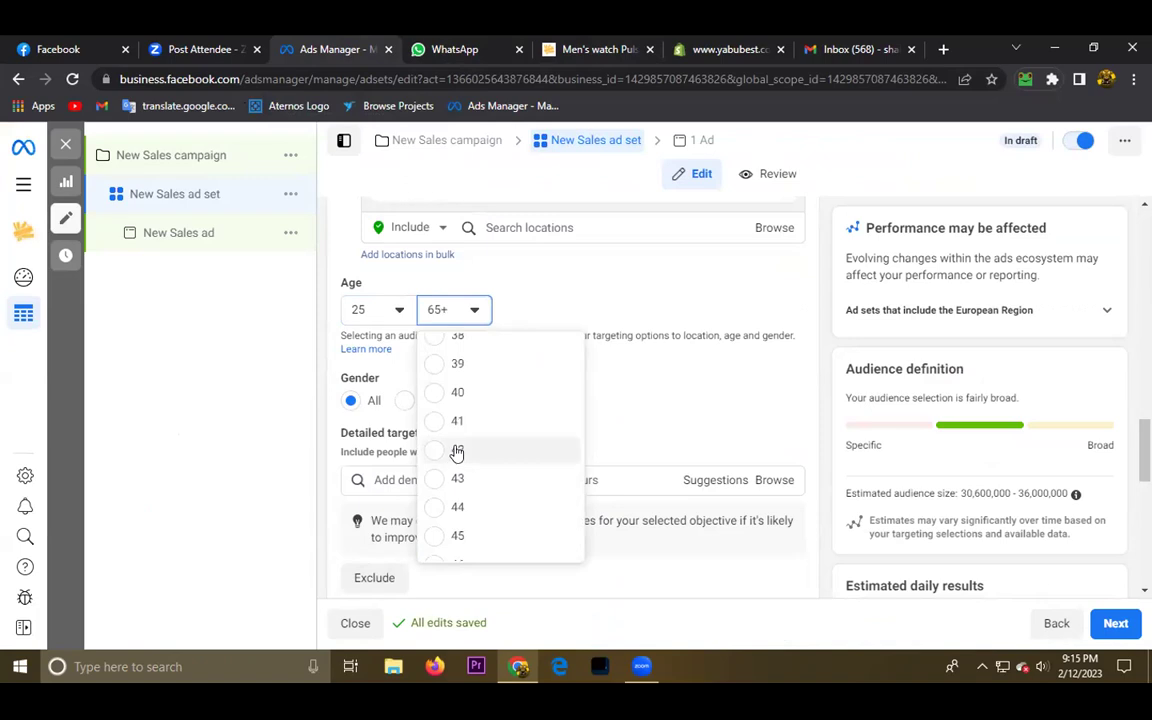
scroll(456, 453, up, 4)
scroll(464, 462, down, 3)
scroll(471, 489, down, 3)
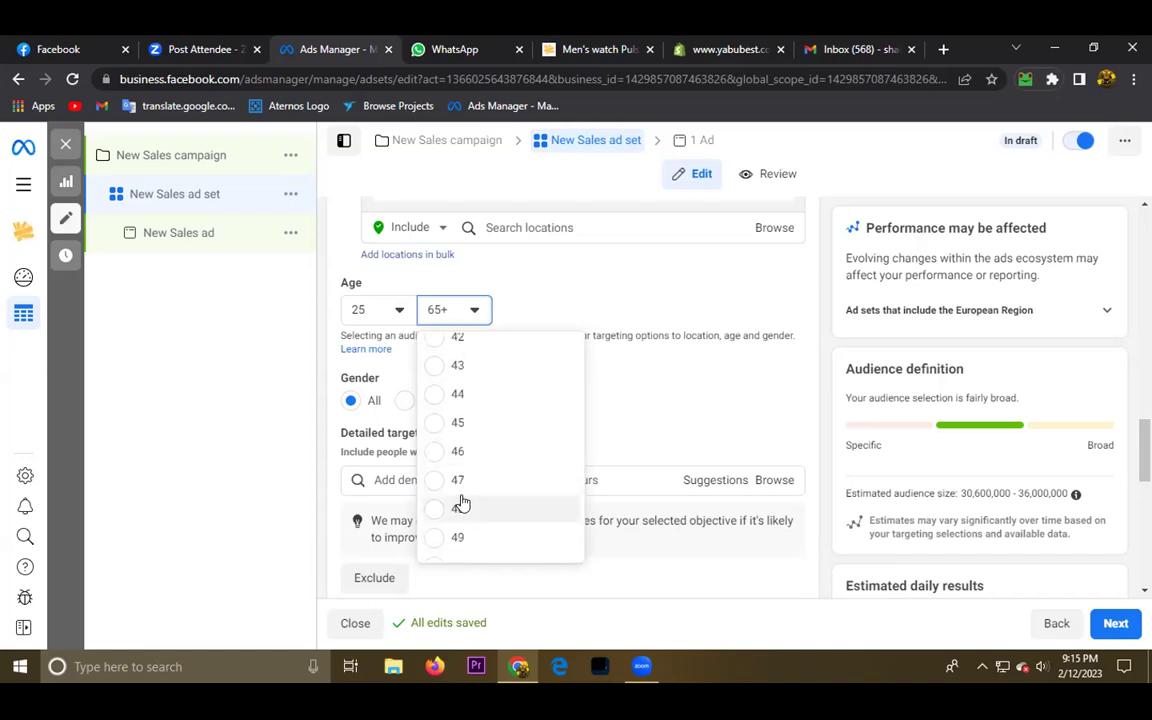
click(440, 430)
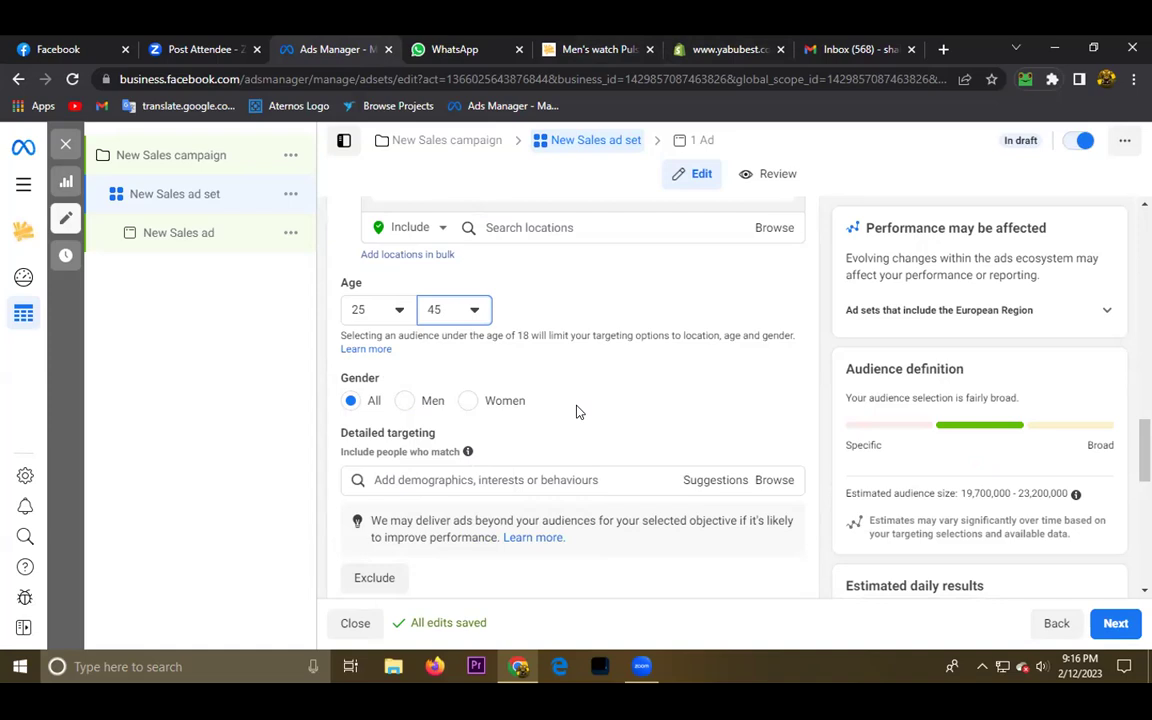
click(404, 401)
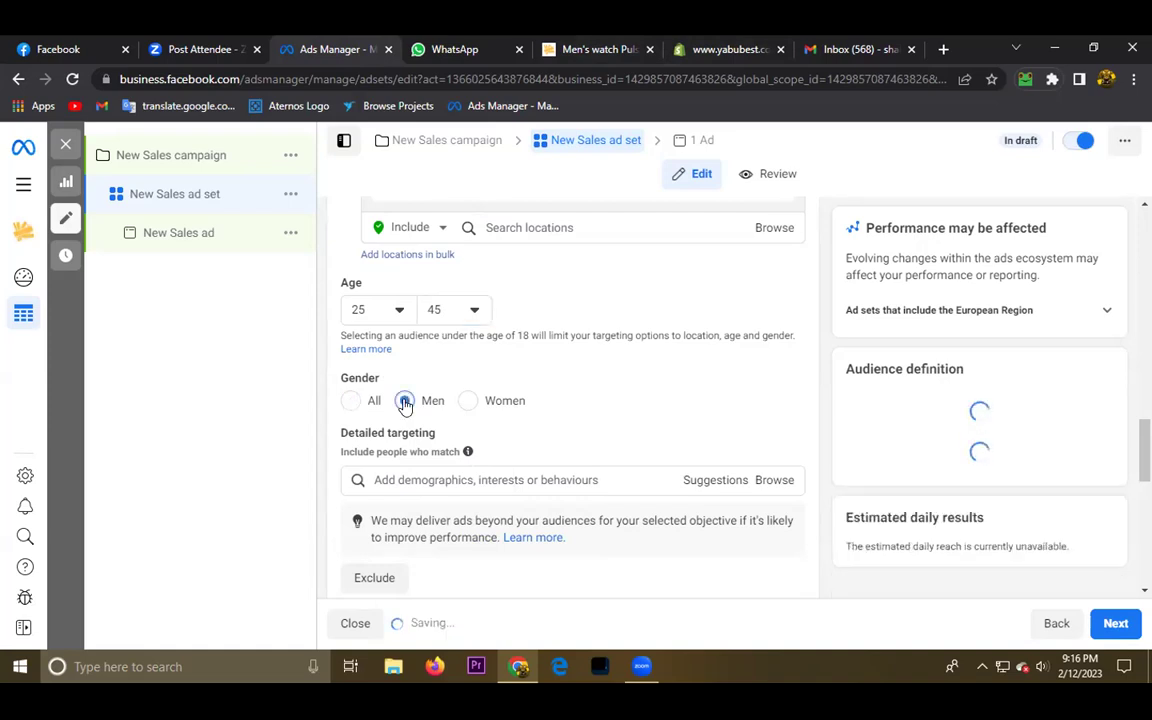
Check the detailed targeting field and search the audience languages for "Eng" without choosing one
scroll(525, 404, down, 2)
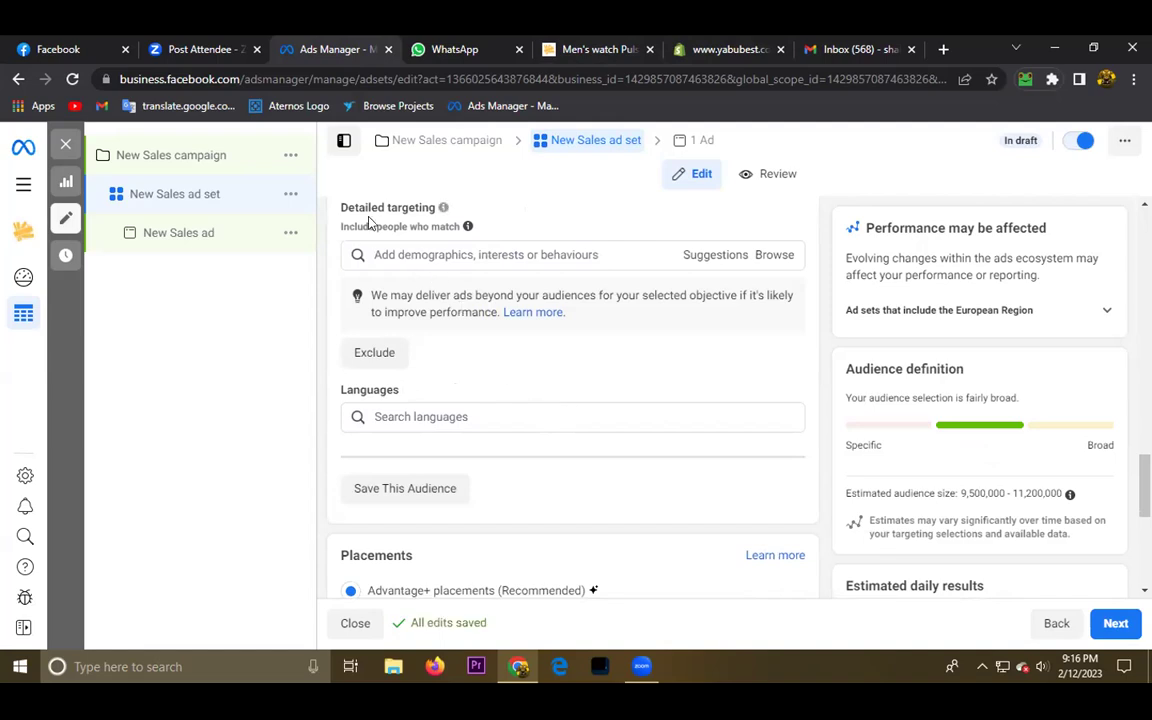
click(413, 252)
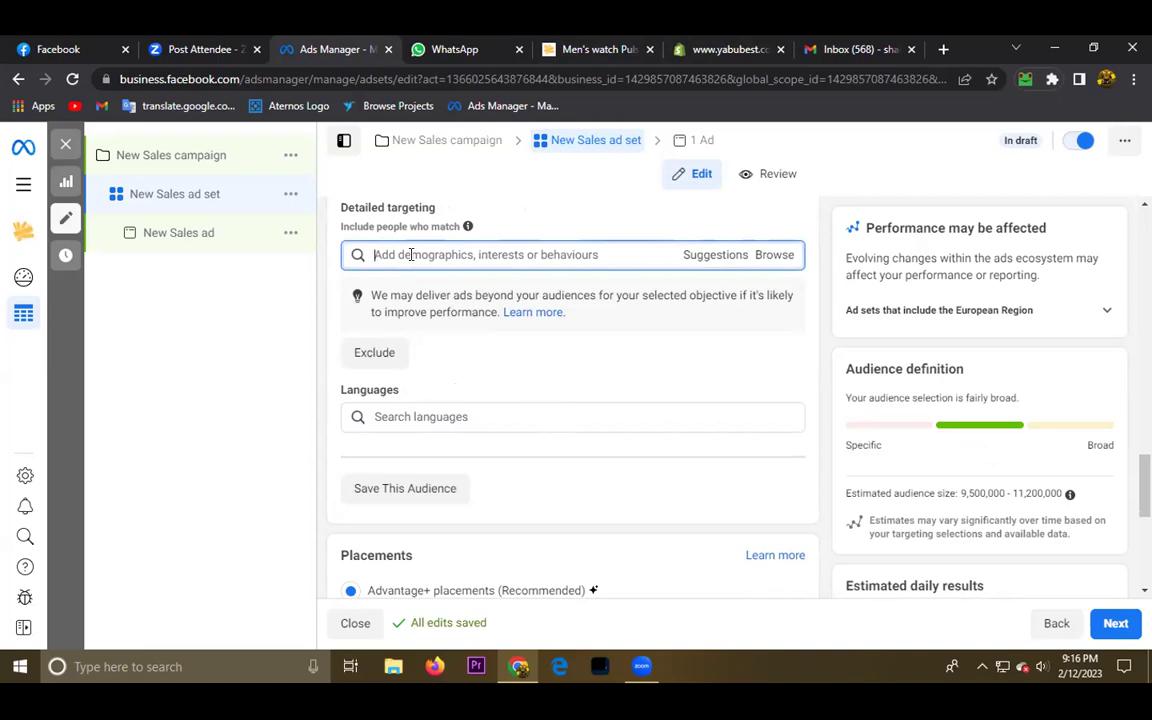
scroll(476, 381, down, 1)
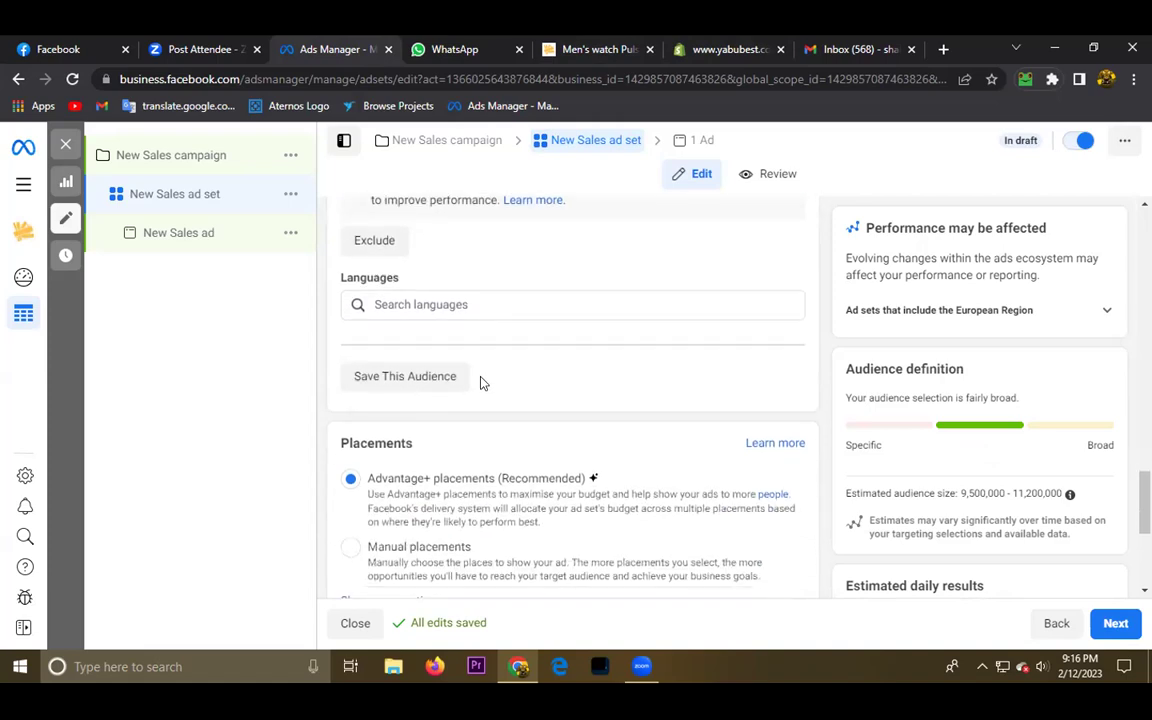
click(425, 307)
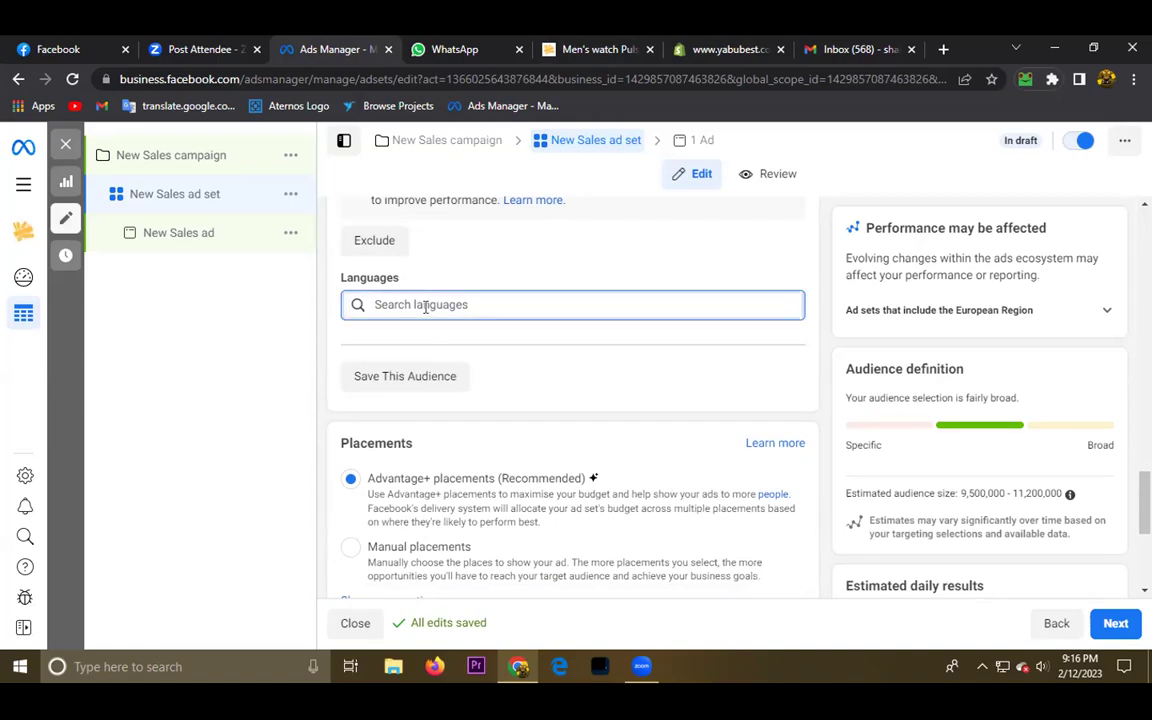
text(En)
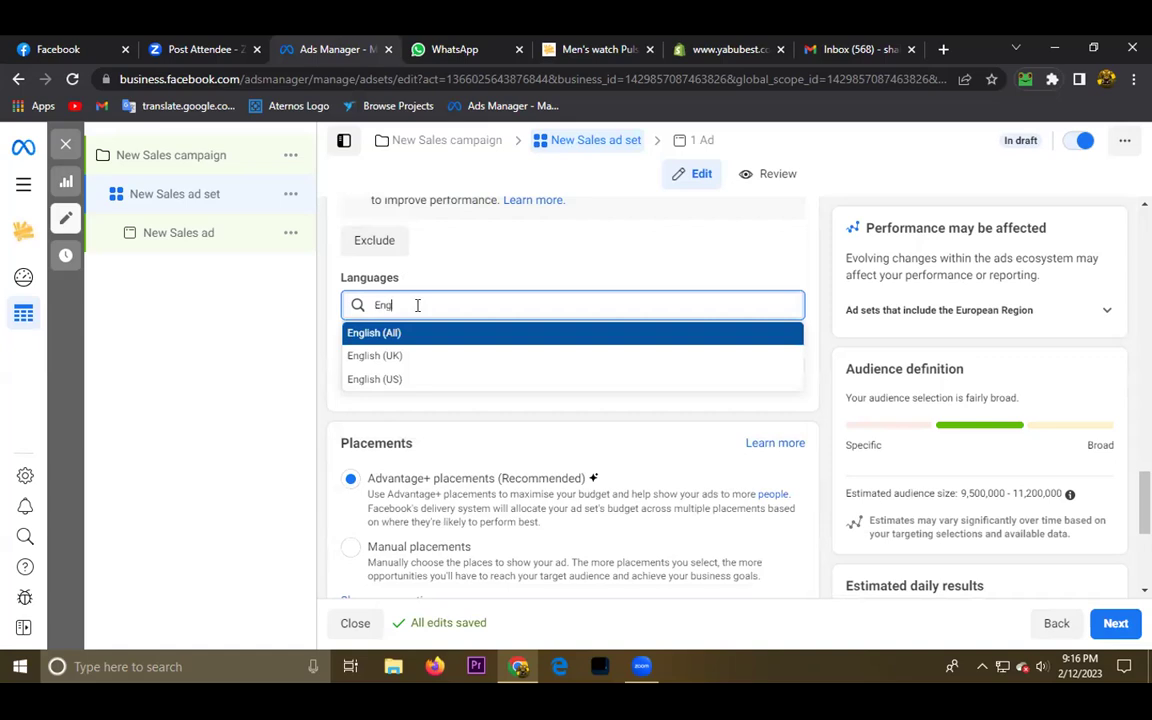
click(320, 279)
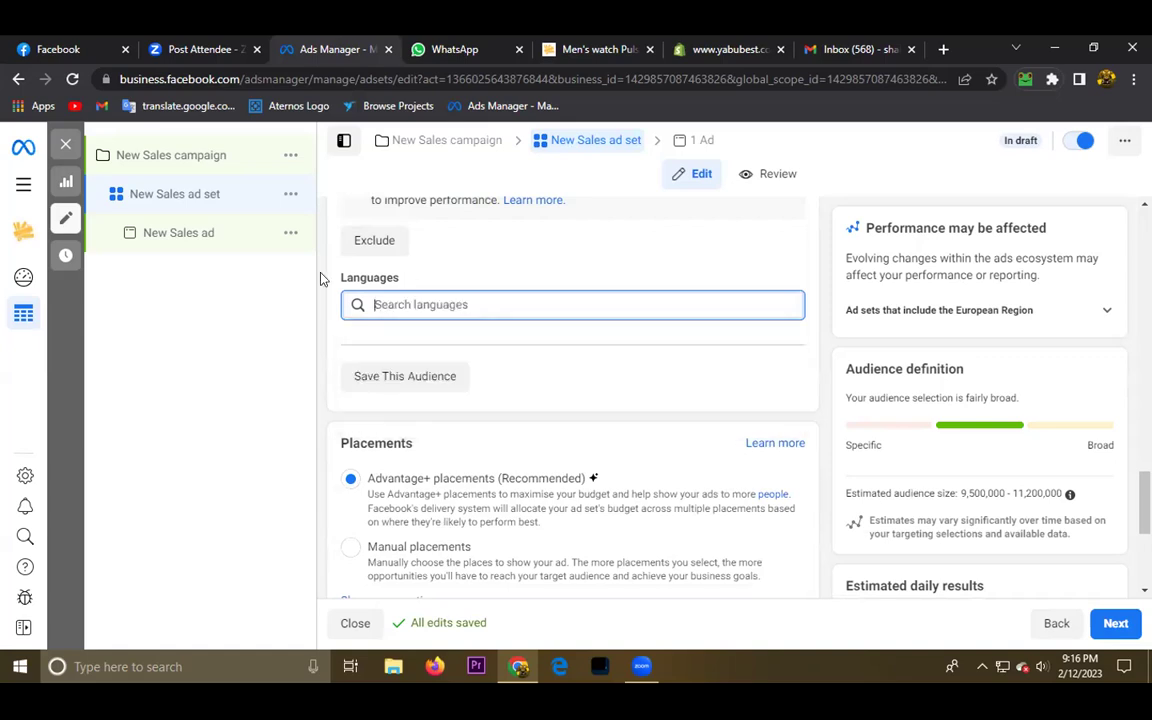
Switch the ad set to manual placements and deselect the Audience Network platform, dismissing the in-stream ads notice
scroll(458, 411, down, 3)
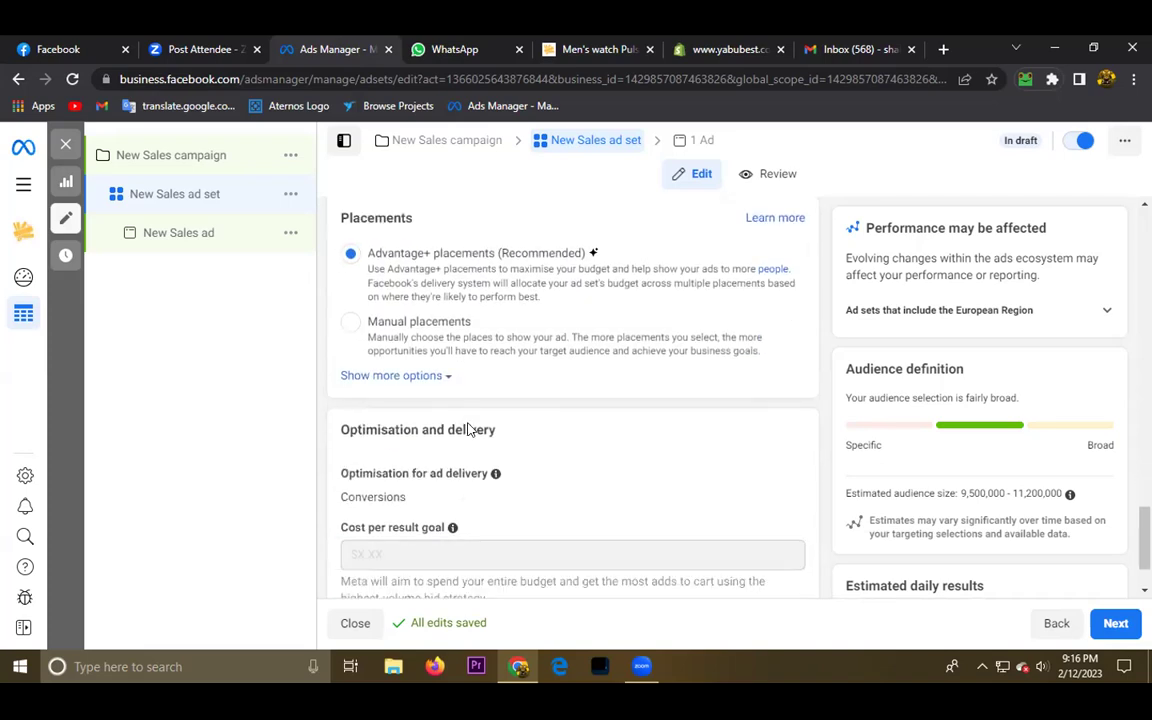
click(349, 321)
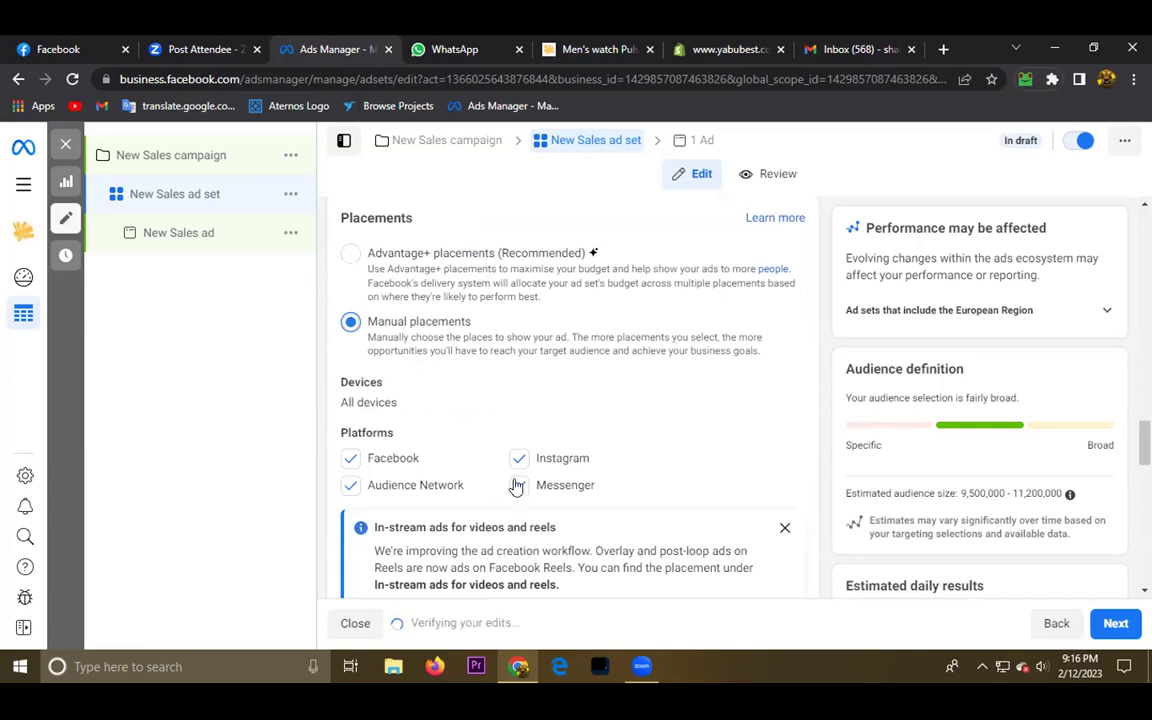
click(349, 486)
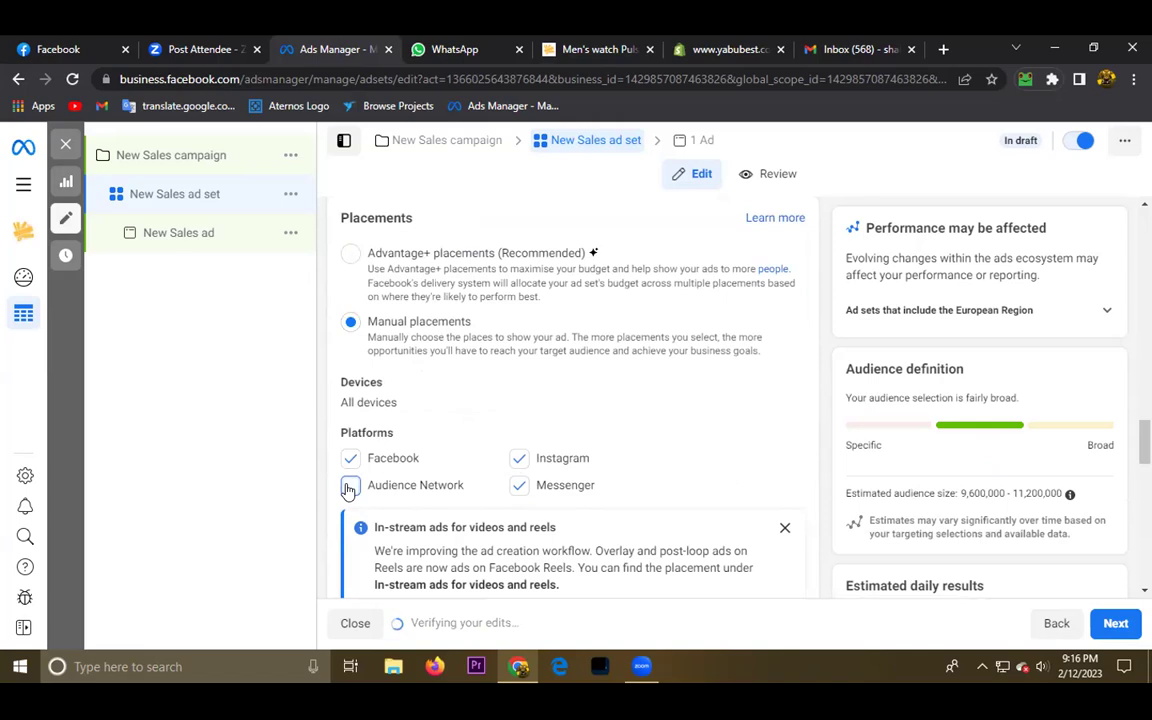
scroll(591, 489, down, 2)
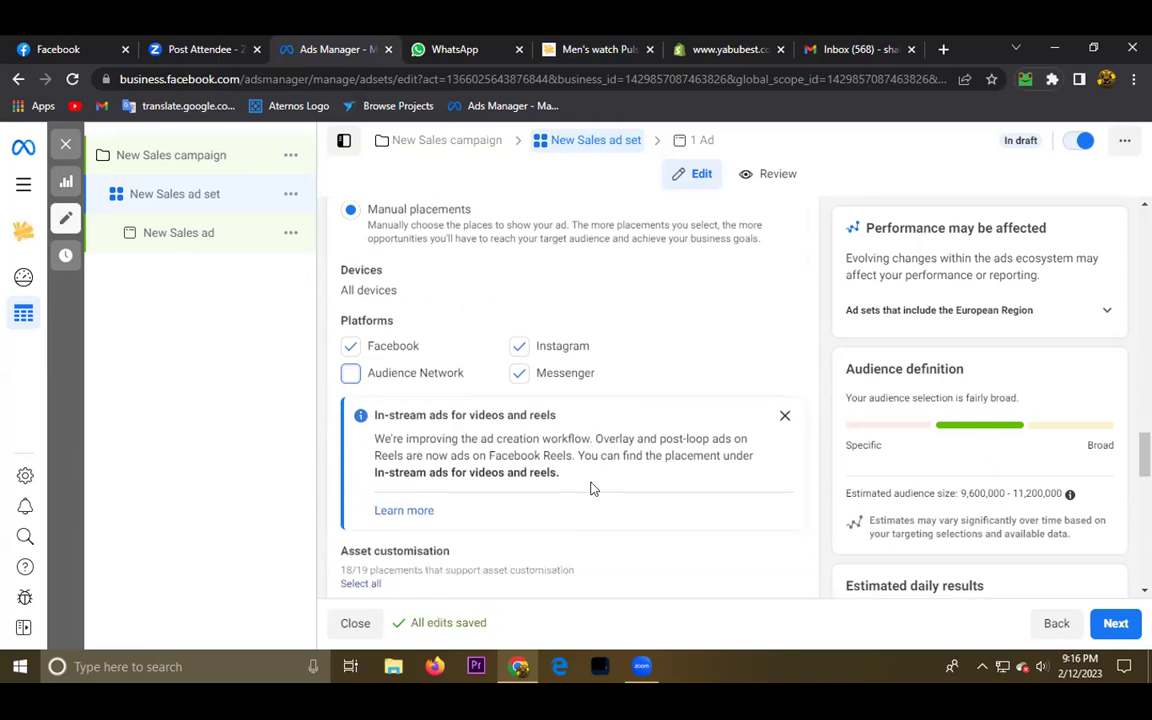
click(785, 416)
Show the additional optimisation and delivery options, and continue to the ad's settings
scroll(586, 447, down, 6)
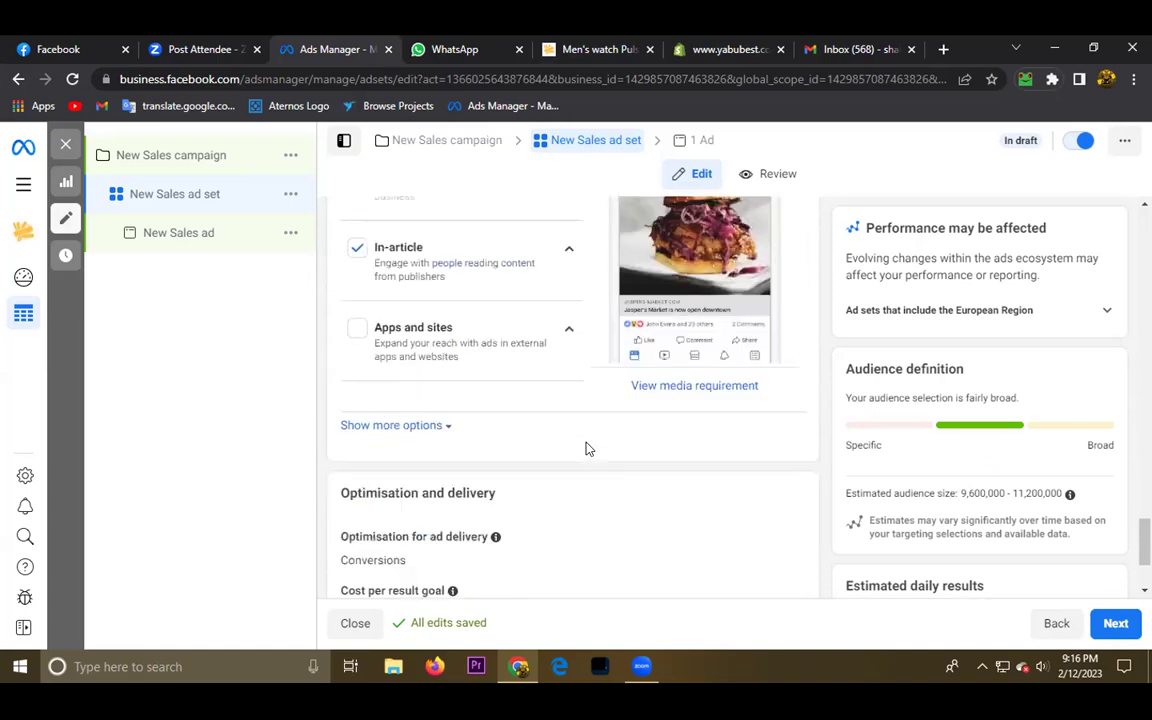
scroll(585, 450, down, 3)
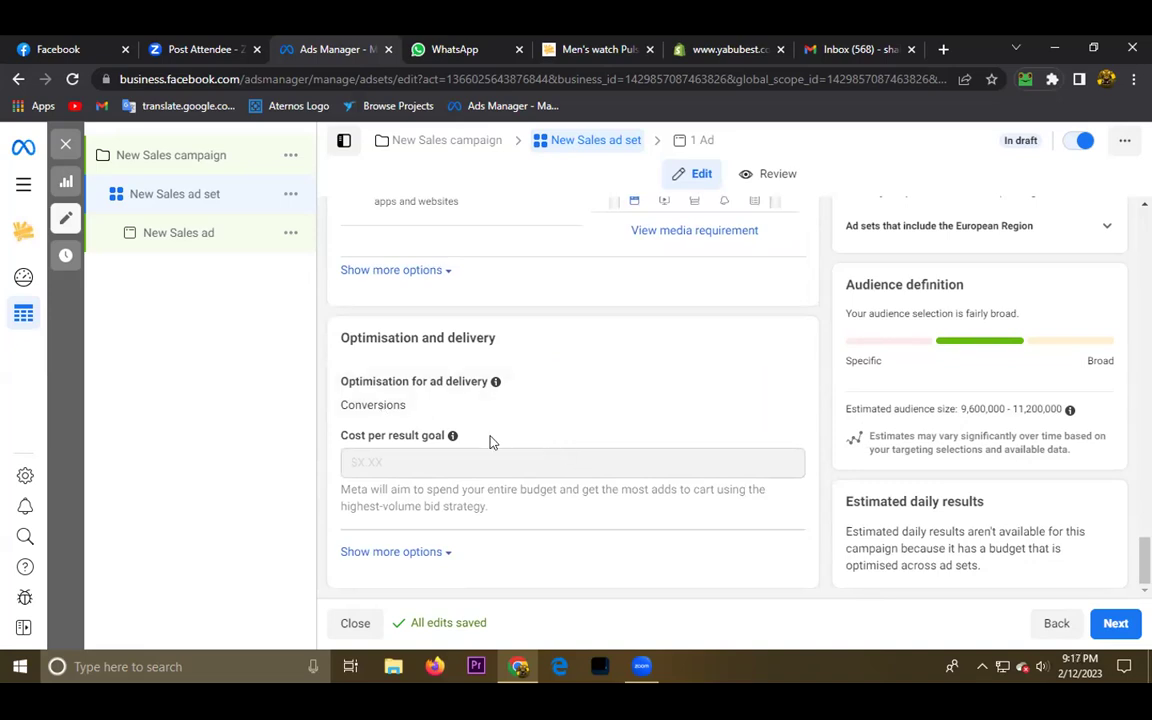
click(404, 556)
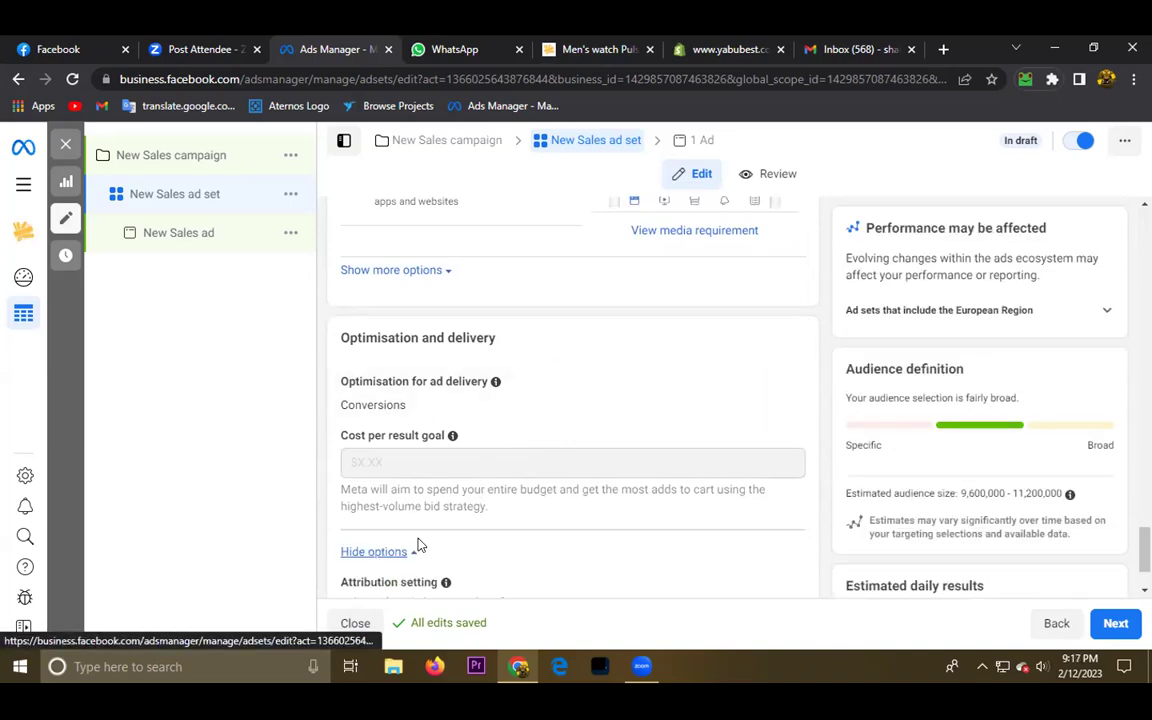
scroll(450, 530, down, 1)
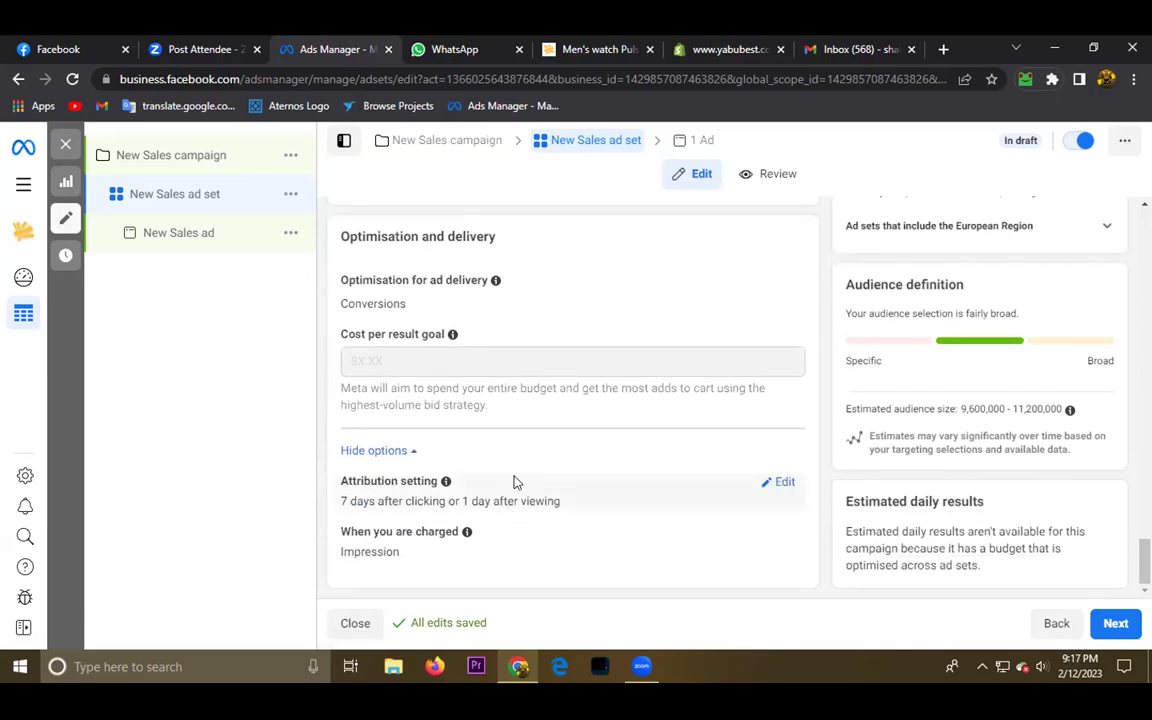
click(1110, 625)
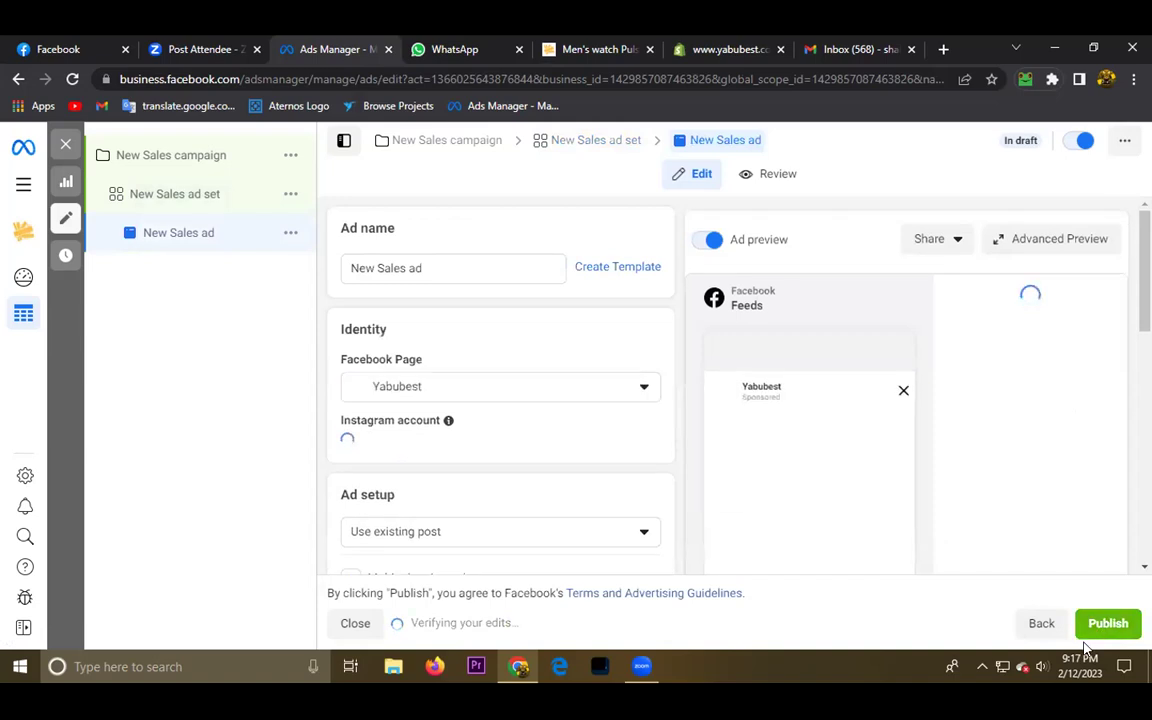
Change the ad setup to Create Ad and dismiss the recommendation about creating videos from images
click(435, 270)
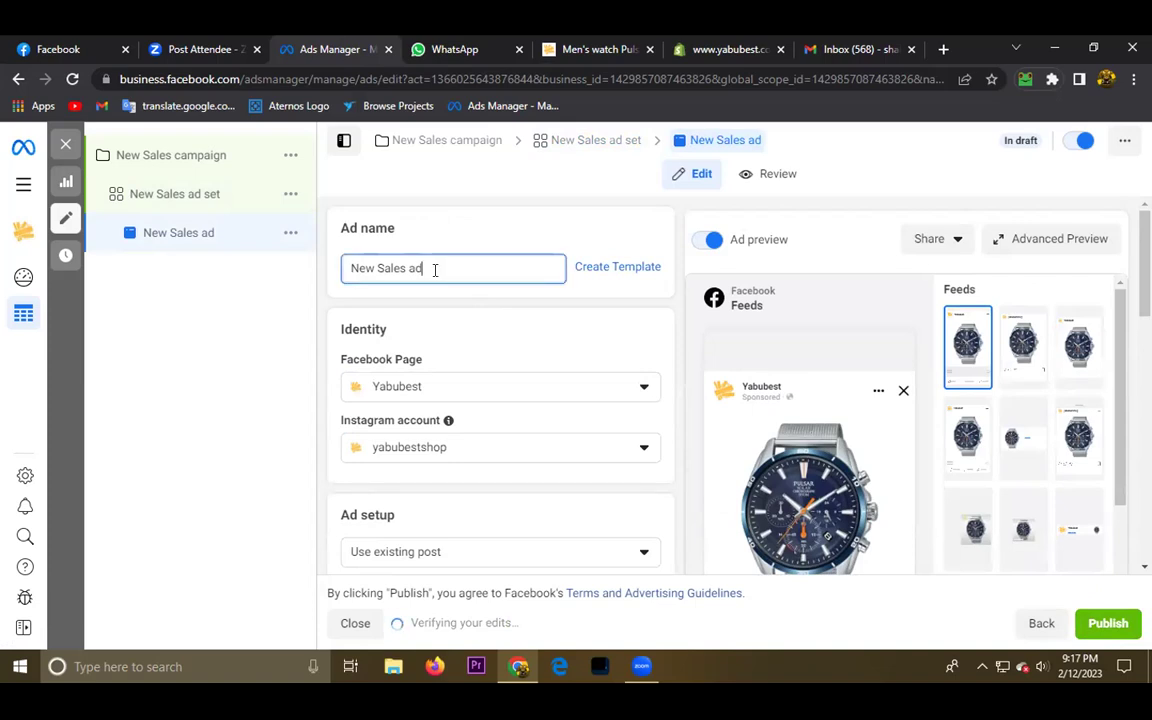
click(435, 306)
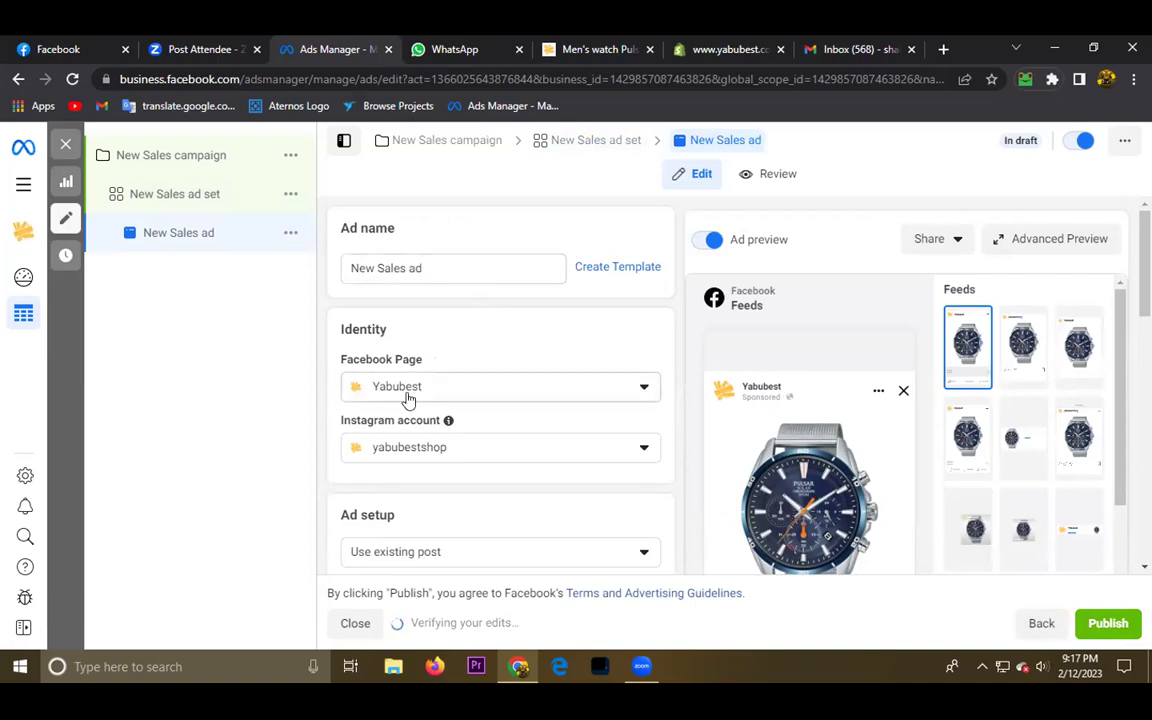
scroll(429, 460, down, 2)
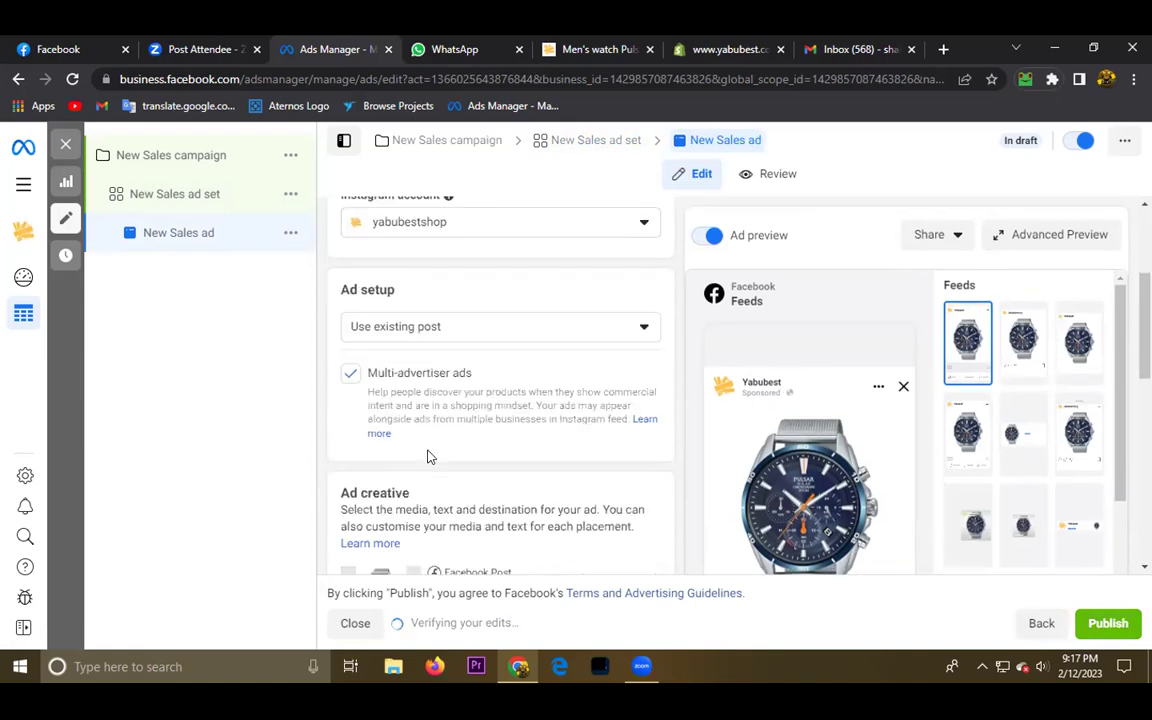
scroll(452, 457, down, 1)
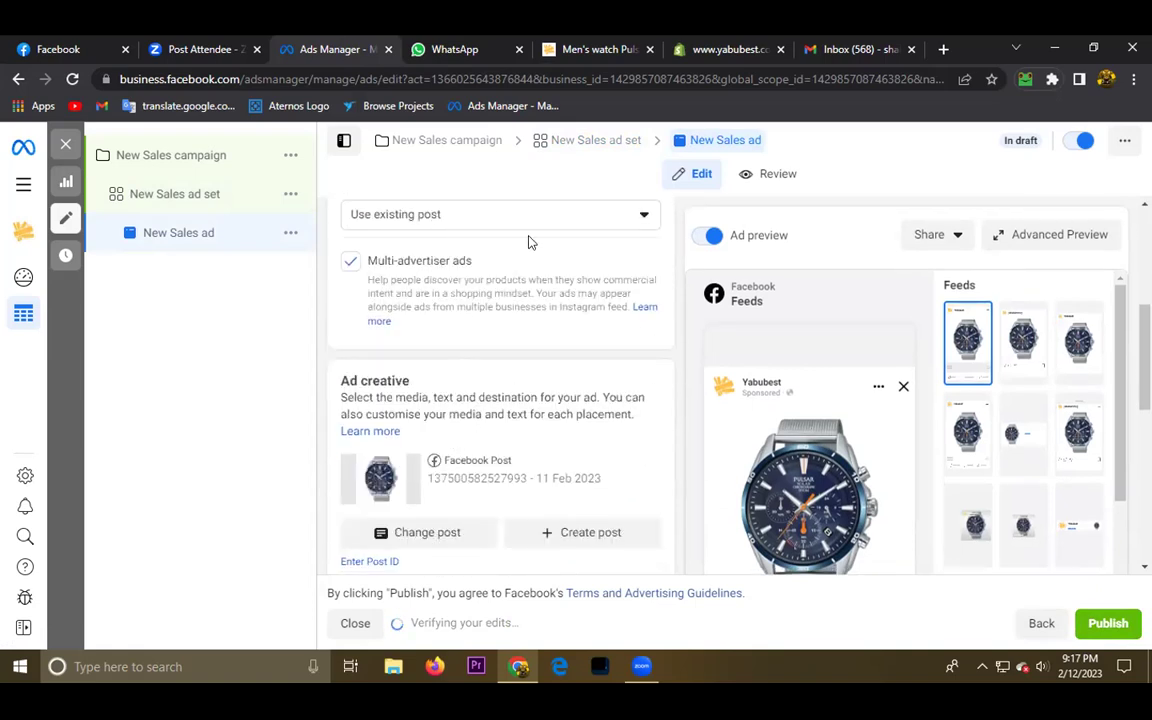
click(620, 222)
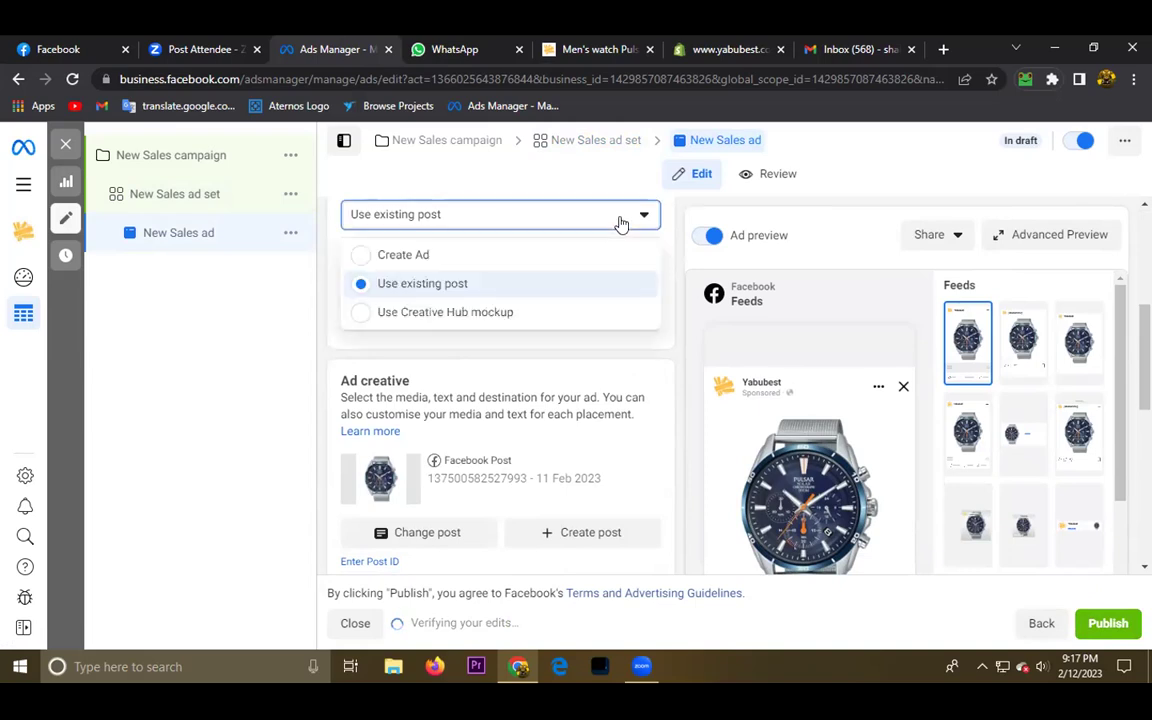
click(400, 256)
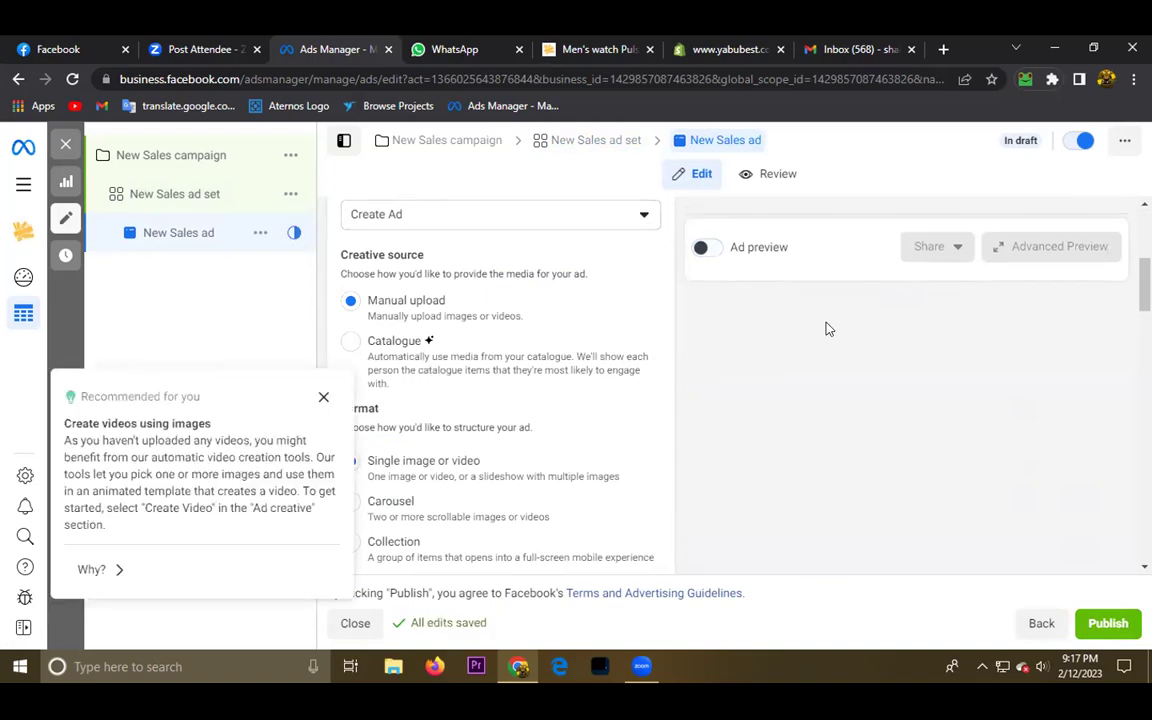
click(322, 398)
Set the ad format to Carousel and turn on the ad preview
scroll(514, 390, down, 1)
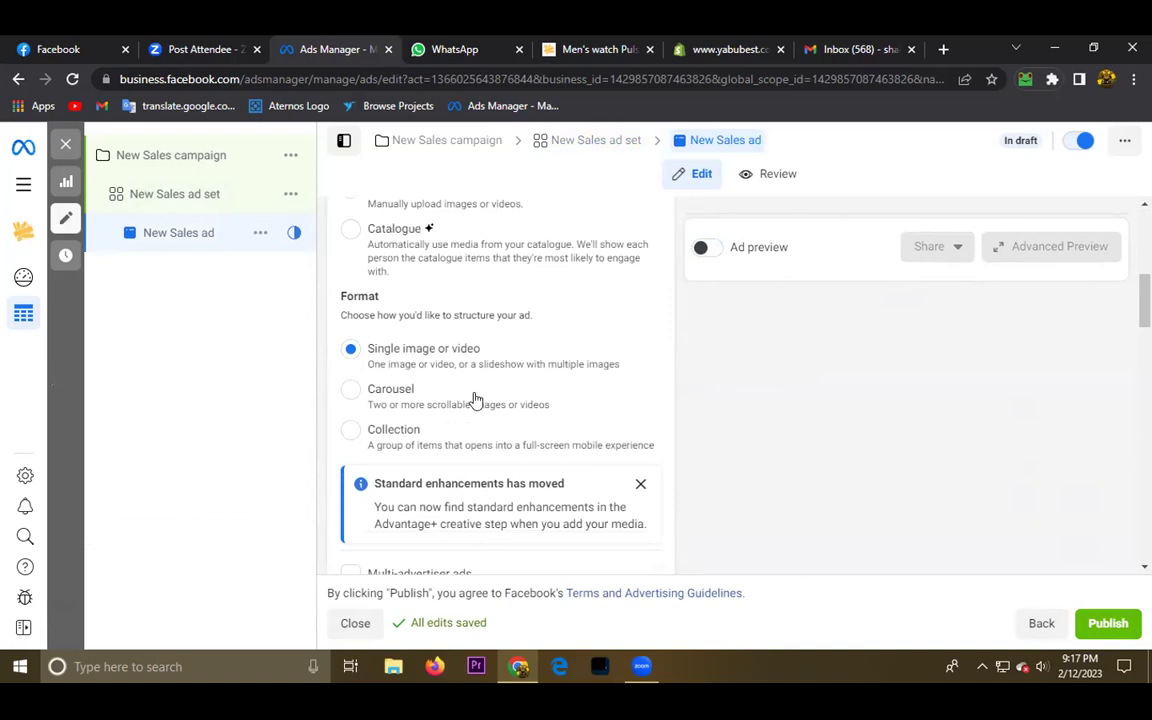
click(349, 391)
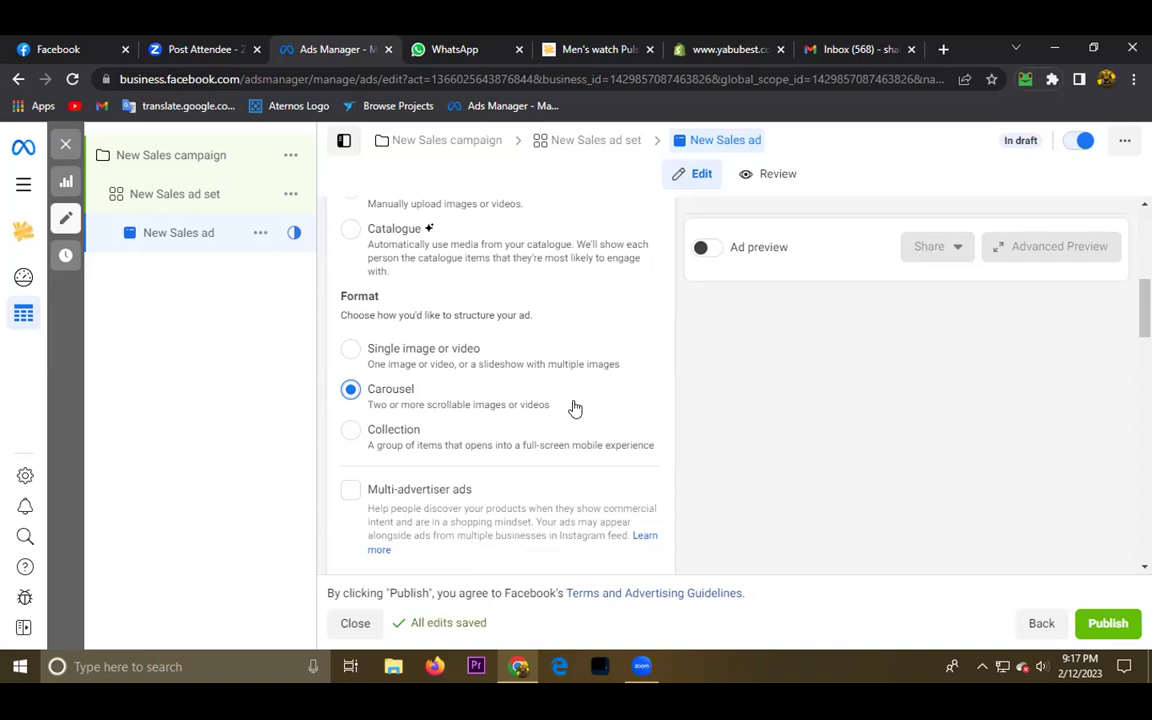
scroll(579, 399, down, 1)
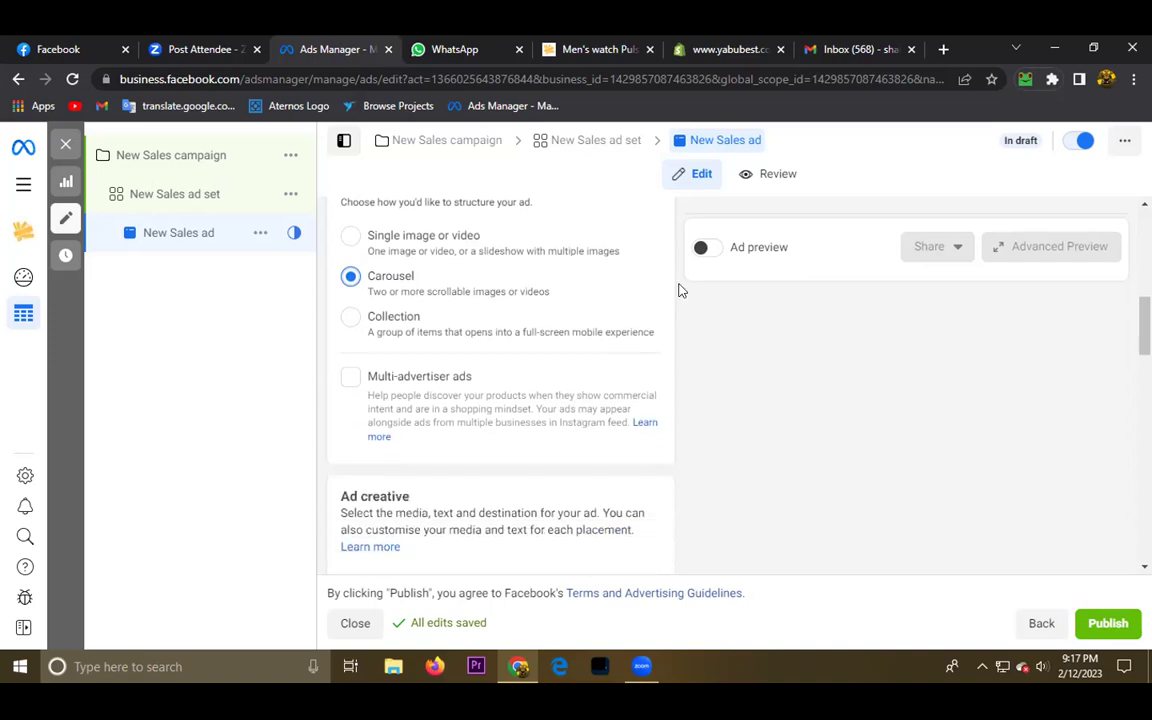
click(704, 248)
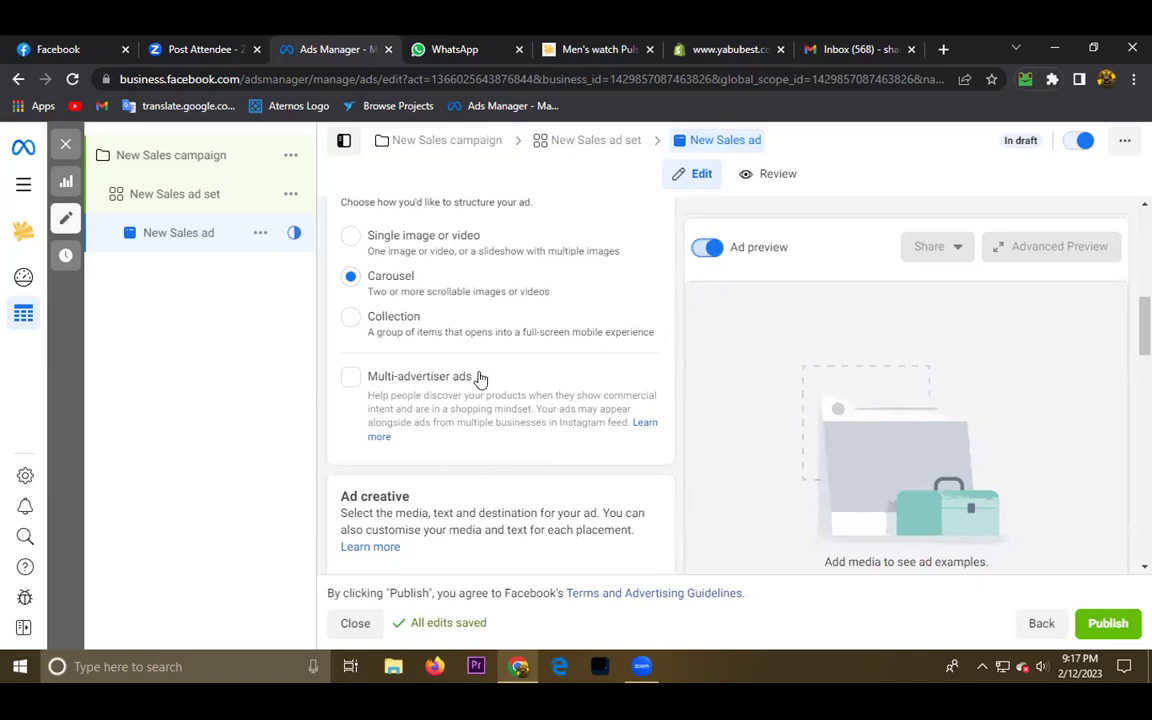
Start adding image cards to the carousel and select the 800 × 800 WhatsApp watch image from the account images
scroll(479, 390, down, 3)
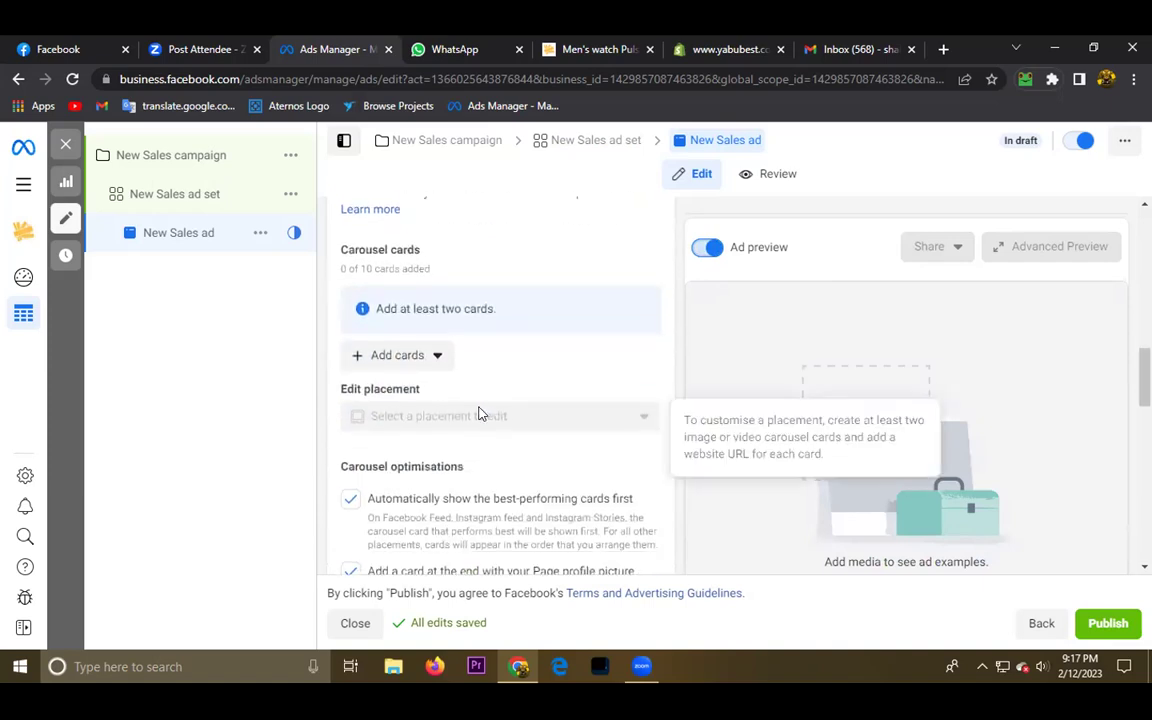
click(403, 360)
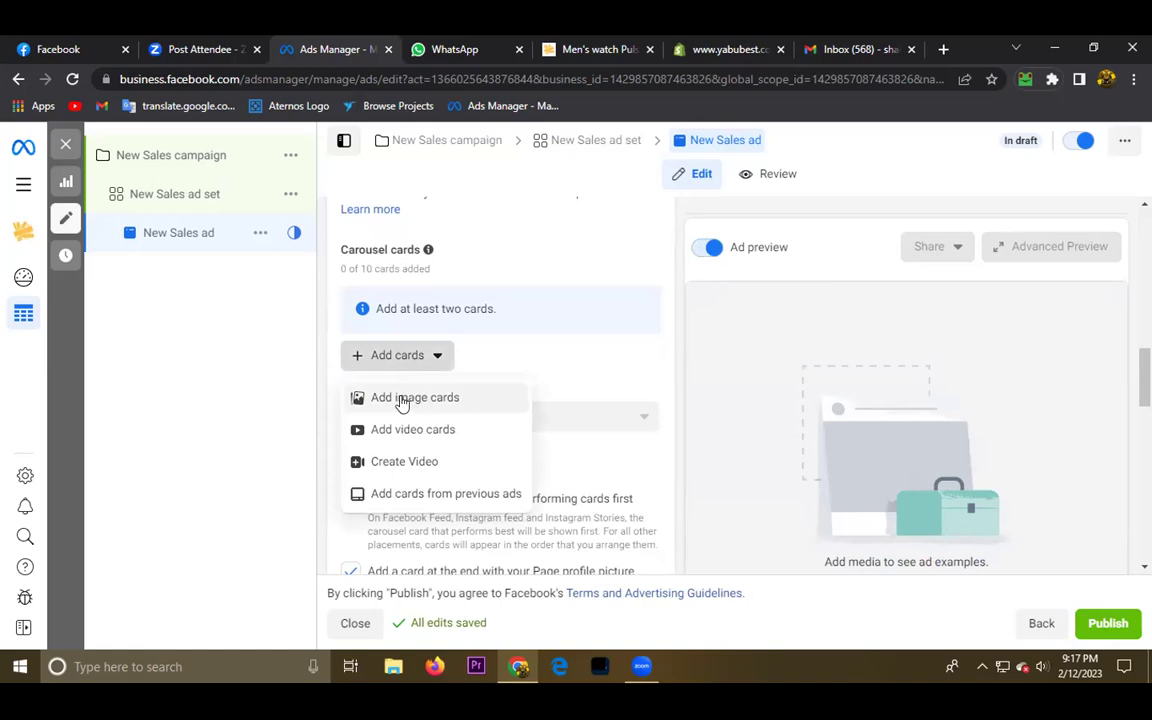
click(402, 399)
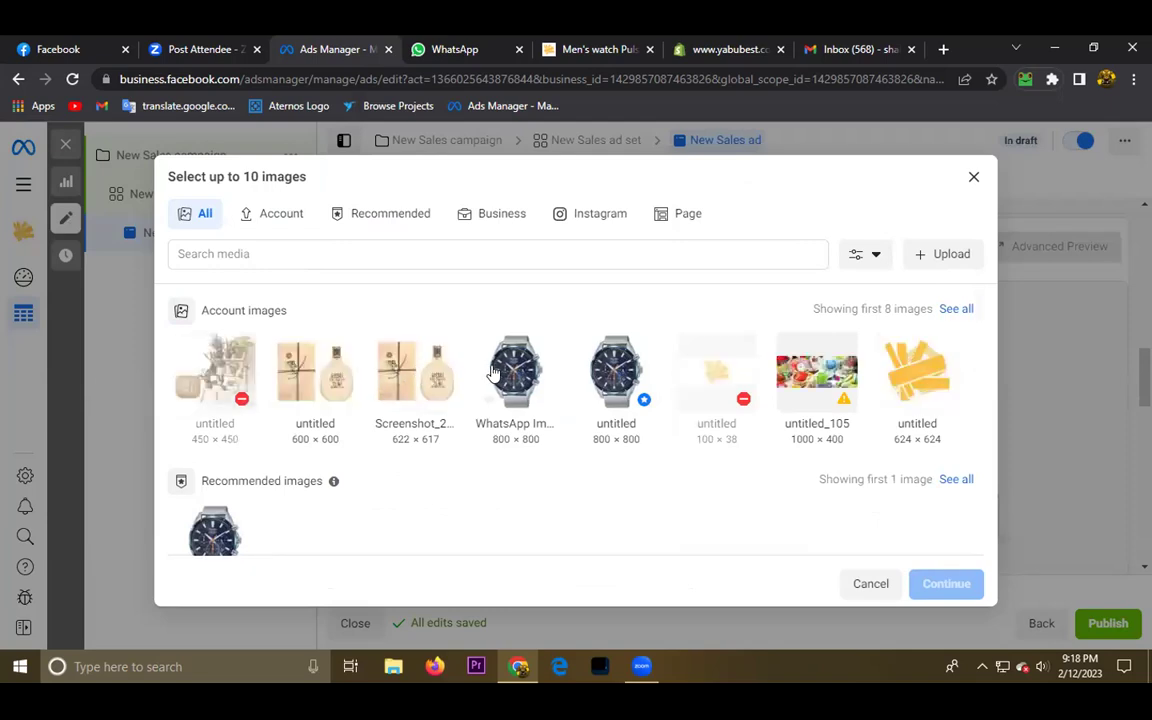
click(509, 376)
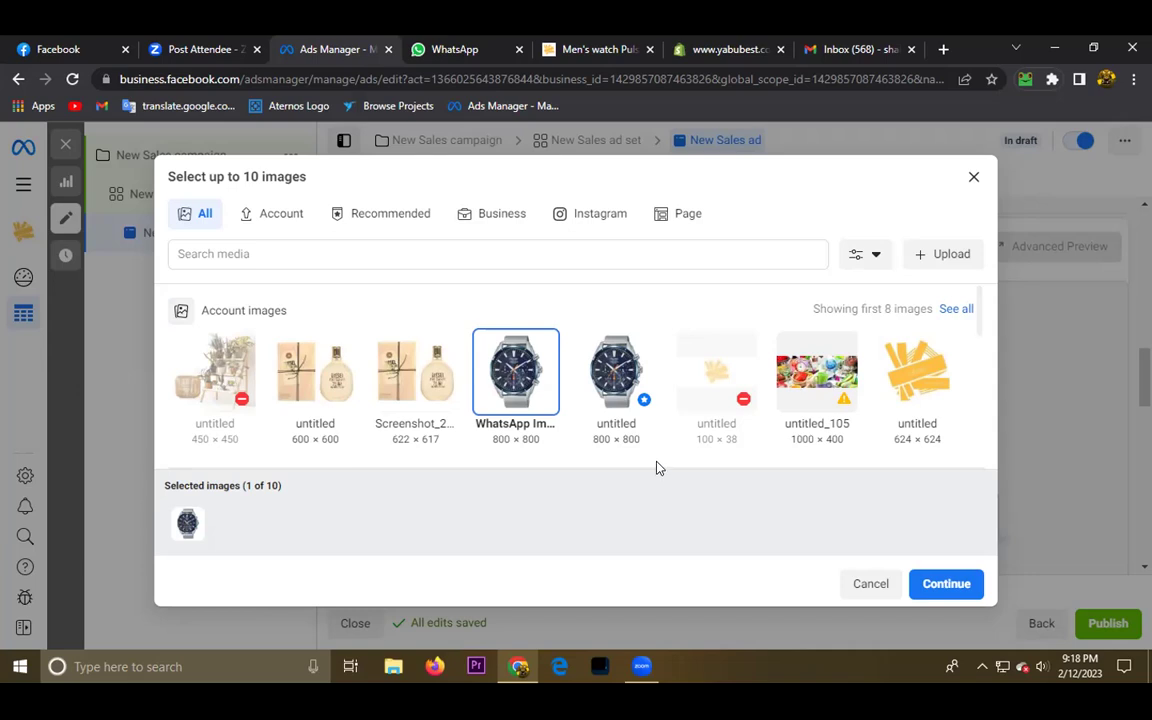
Open canva.com in a new browser tab and dismiss the Canva Docs introduction
click(943, 49)
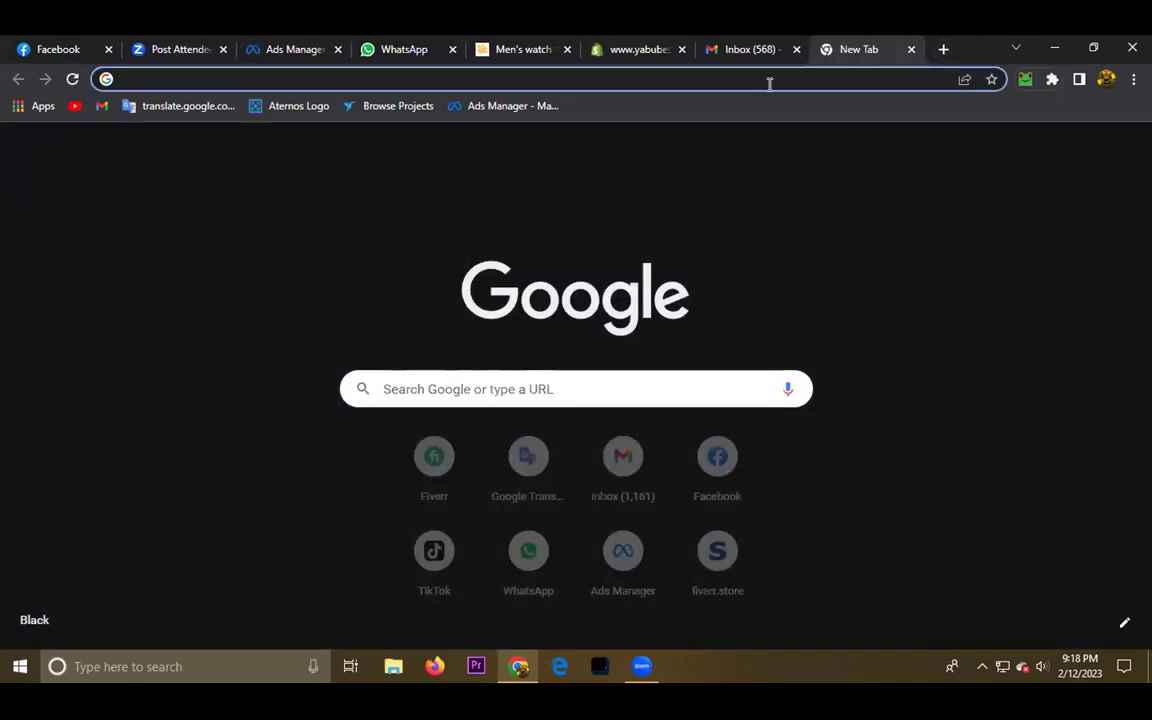
text(canva.com)
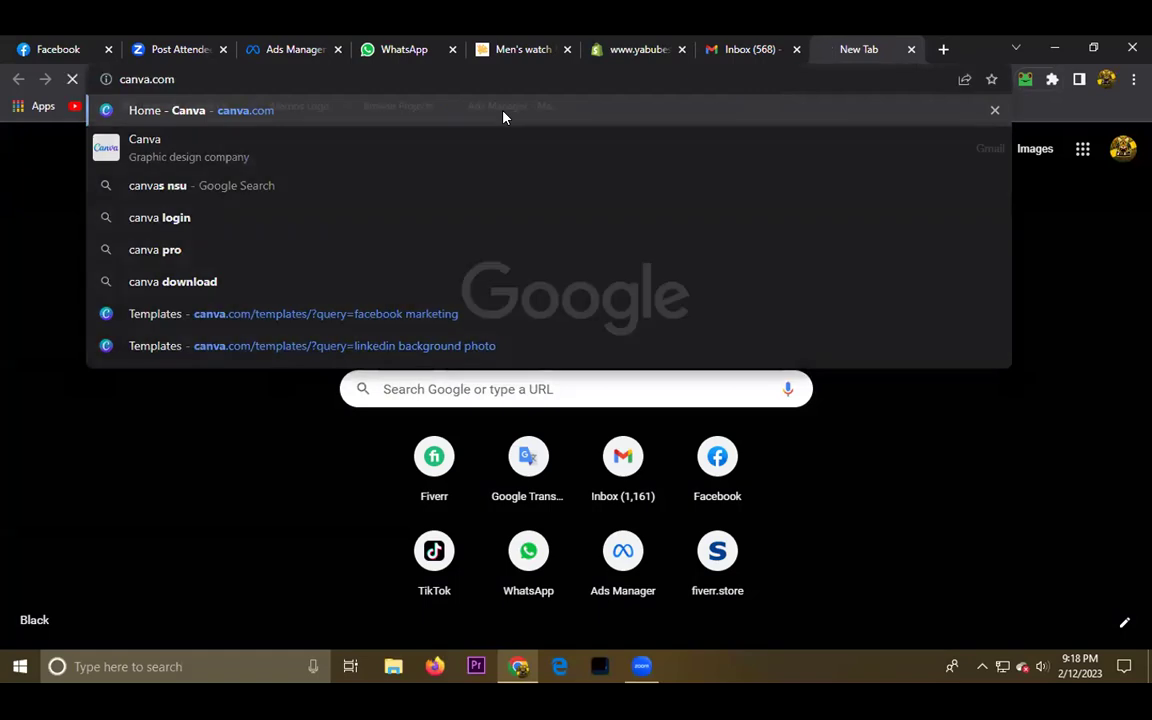
click(503, 113)
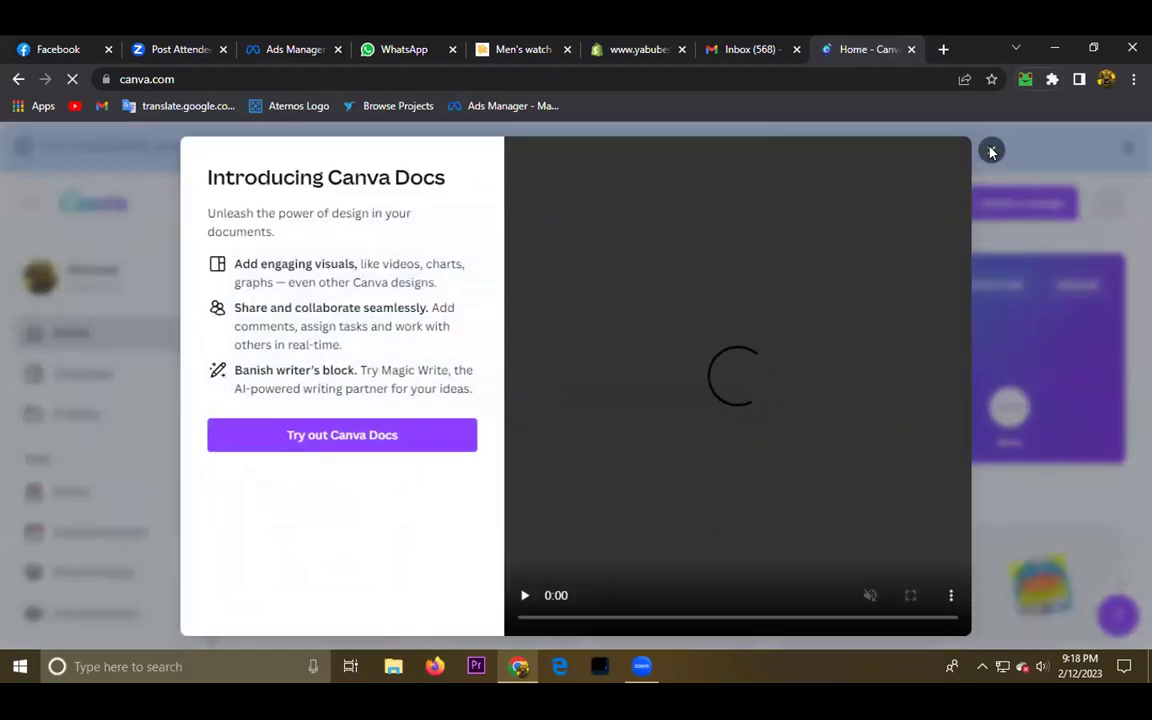
click(990, 147)
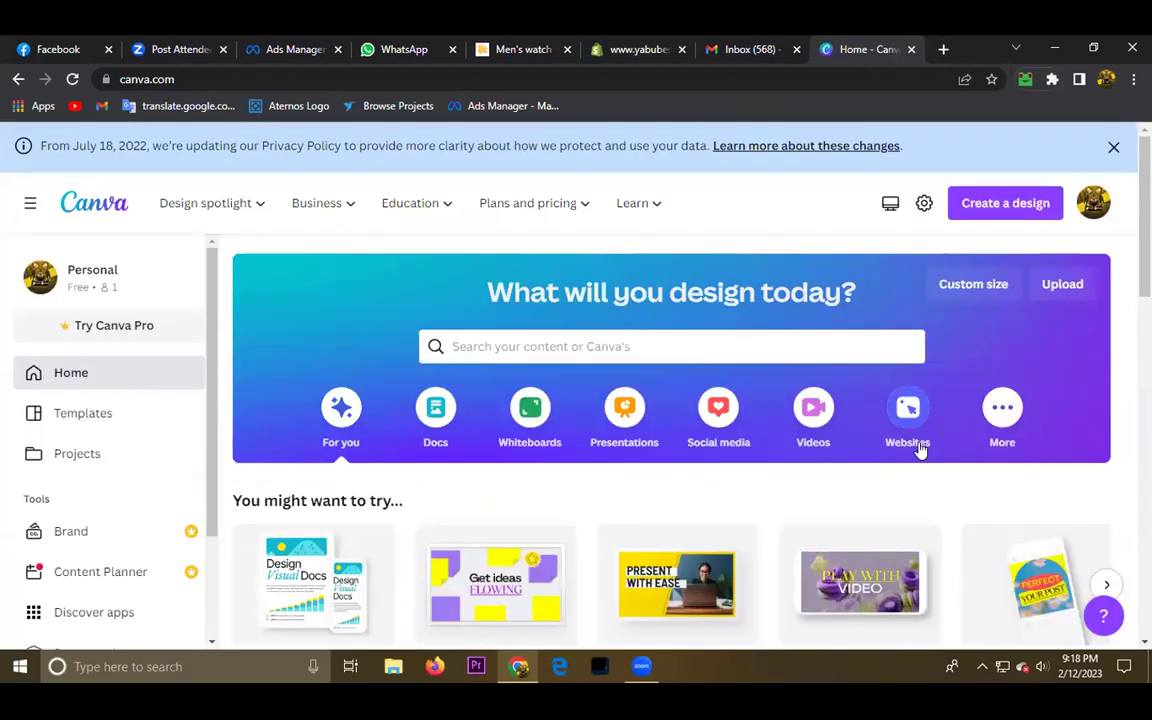
Create a new custom-size design in Canva measuring 1080 × 1080 px
click(1008, 203)
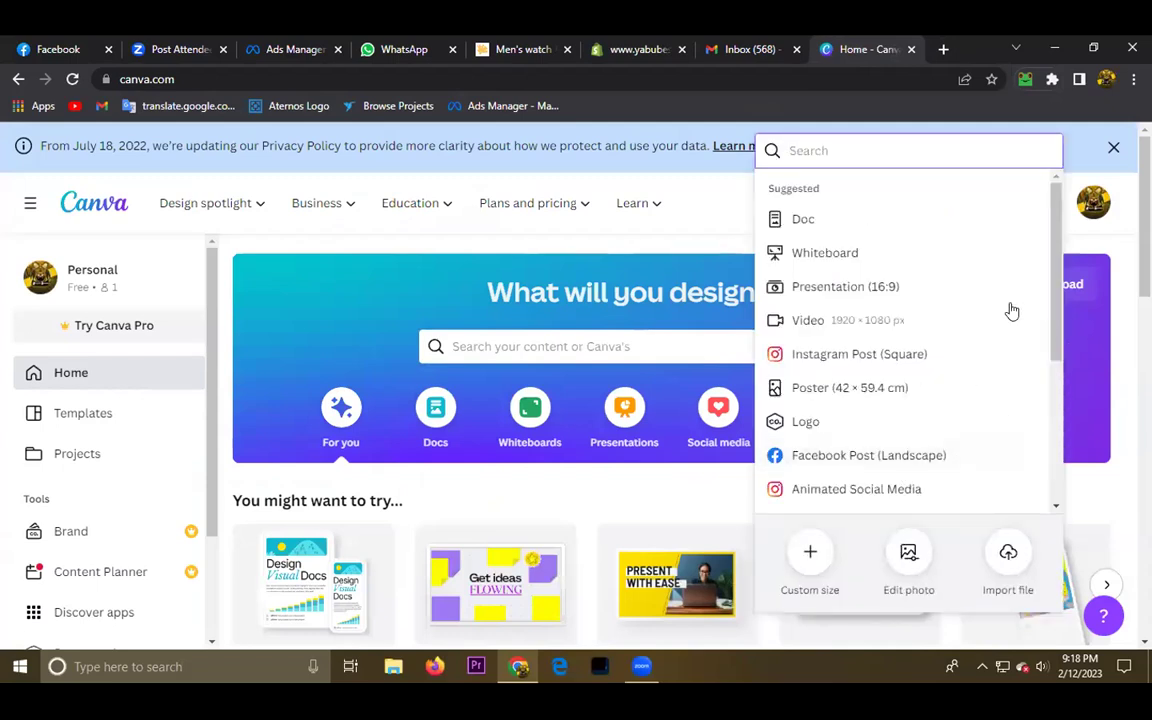
click(810, 553)
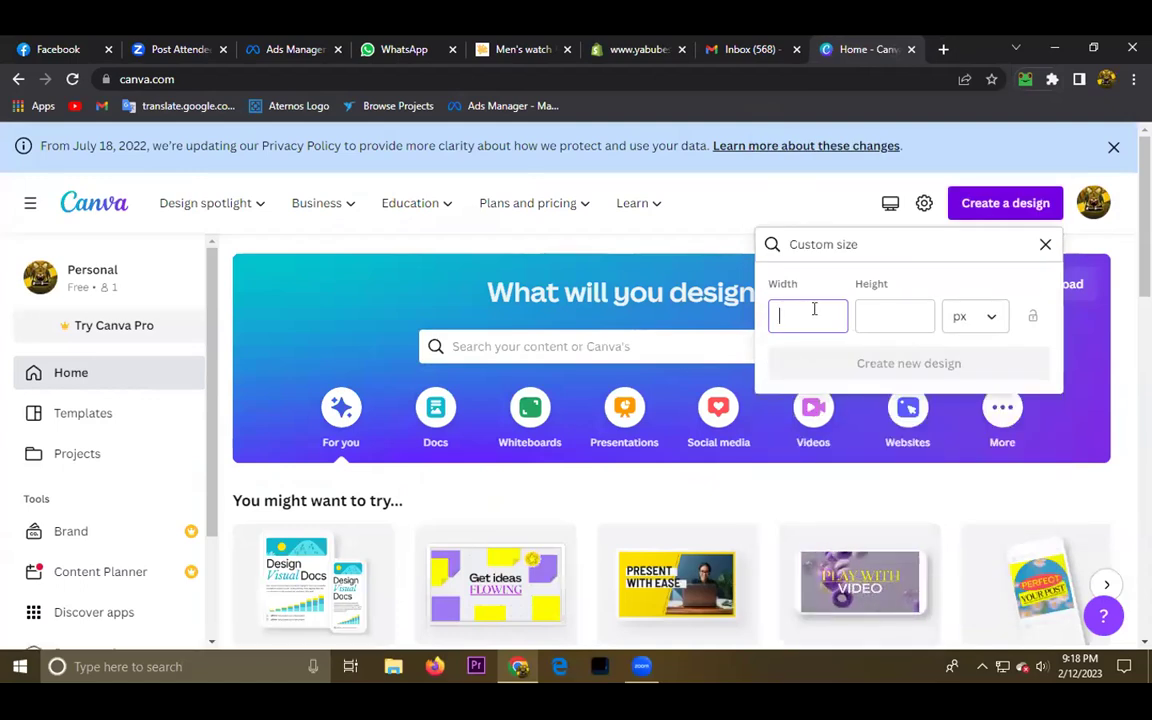
text(1080)
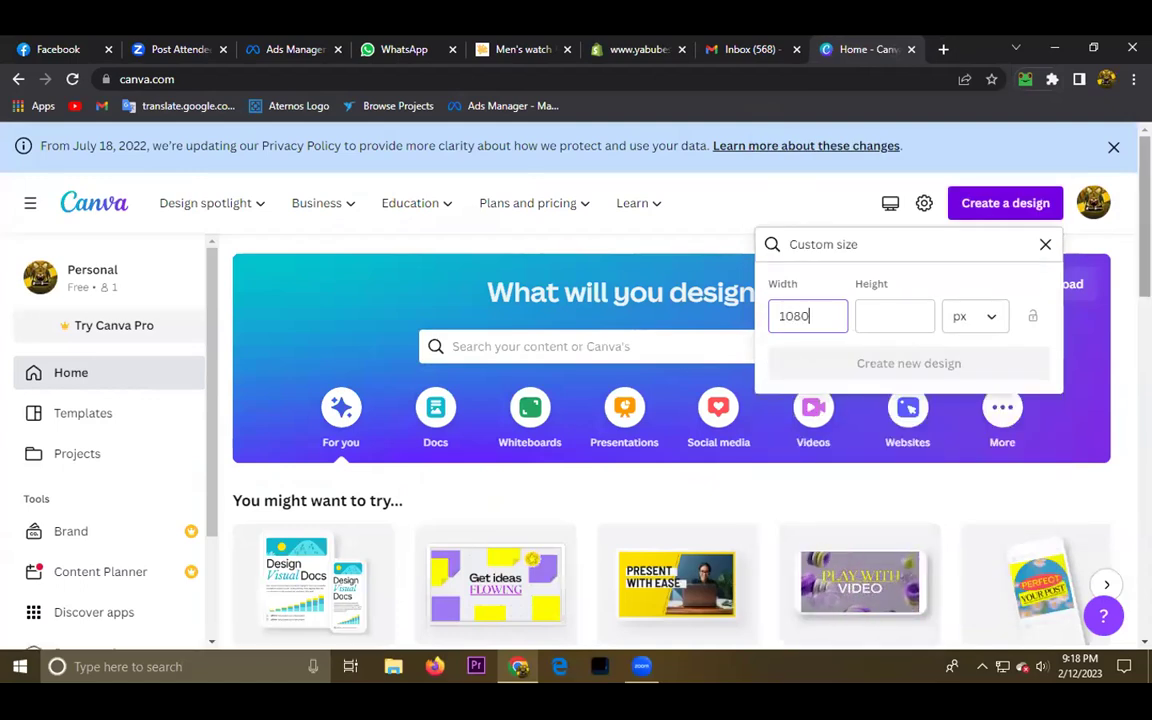
click(885, 314)
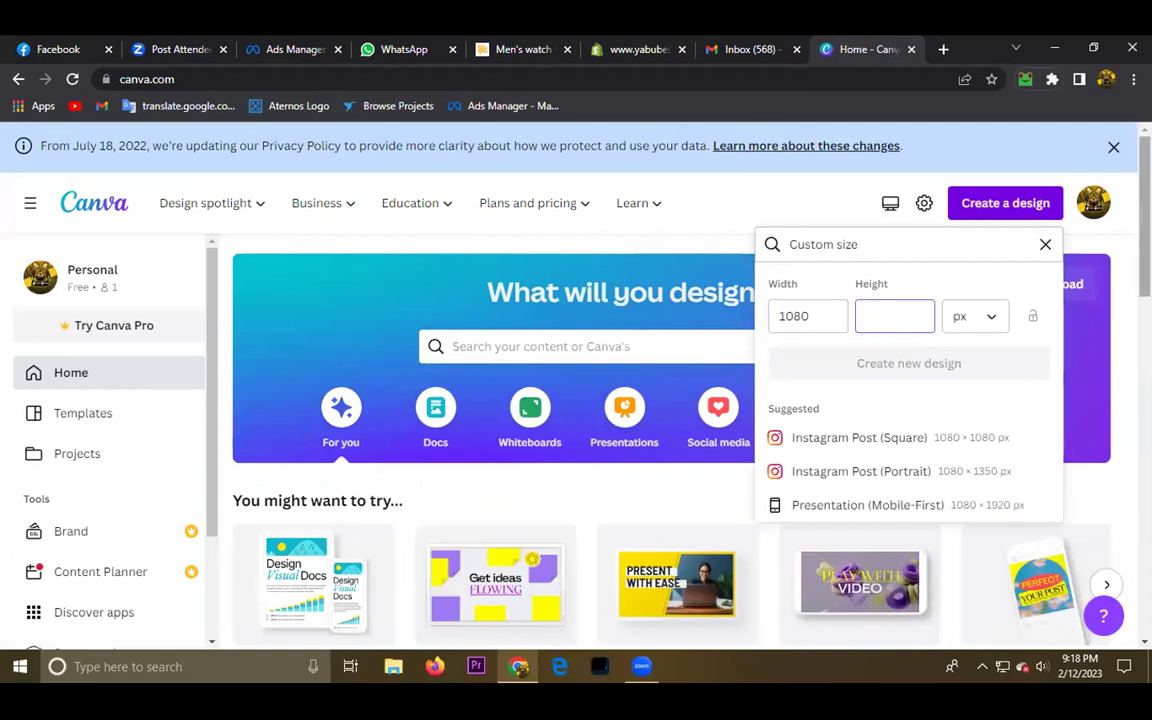
text(1080)
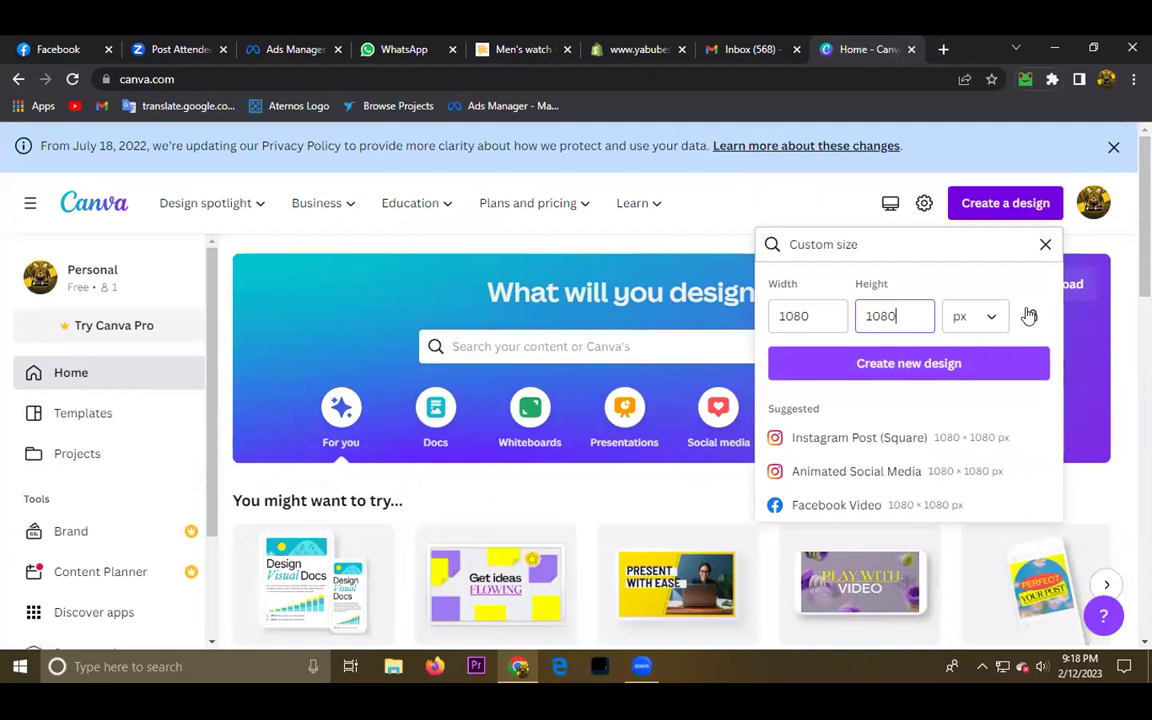
key(Return)
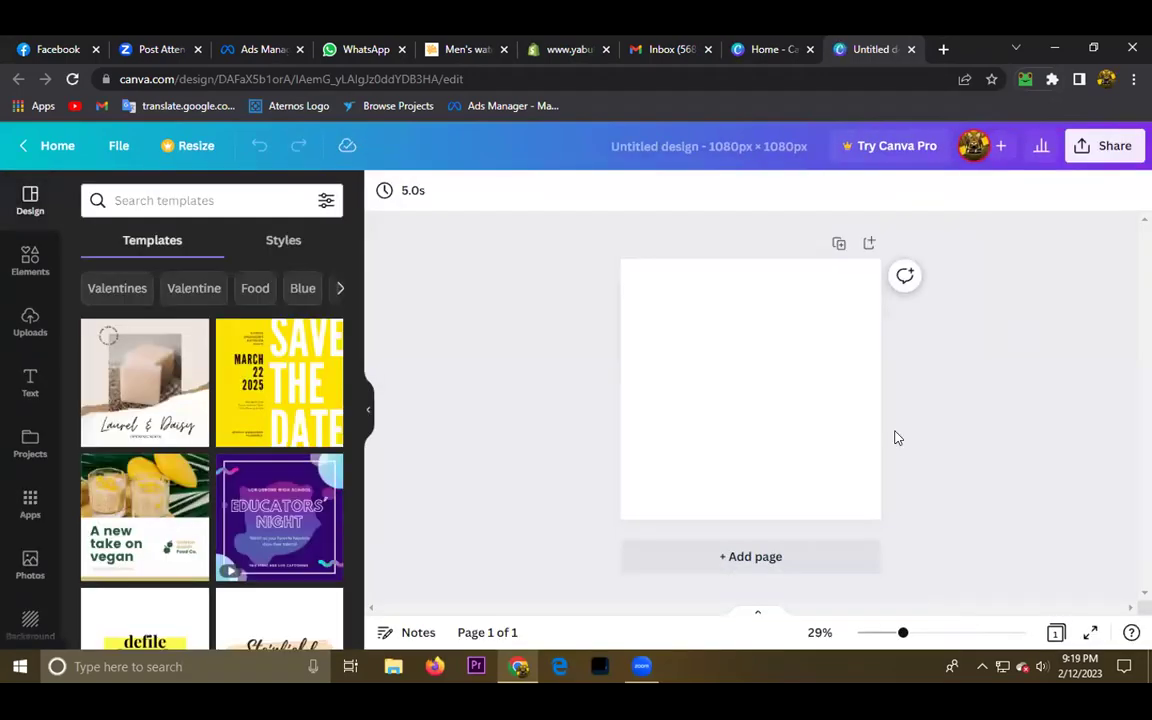
Upload the watch picture "WhatsApp Image 2023-02-11 at 10.56.35 PM (1)" from the Downloads folder to the design's uploads
click(12, 327)
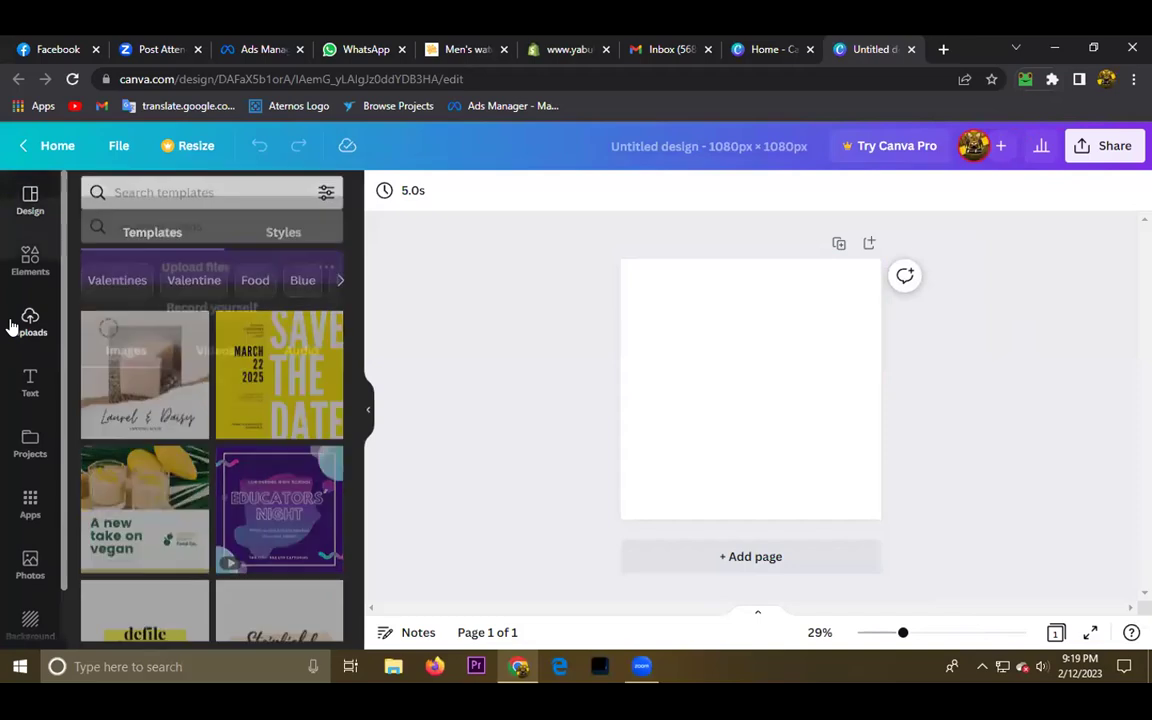
click(195, 241)
scroll(229, 318, down, 10)
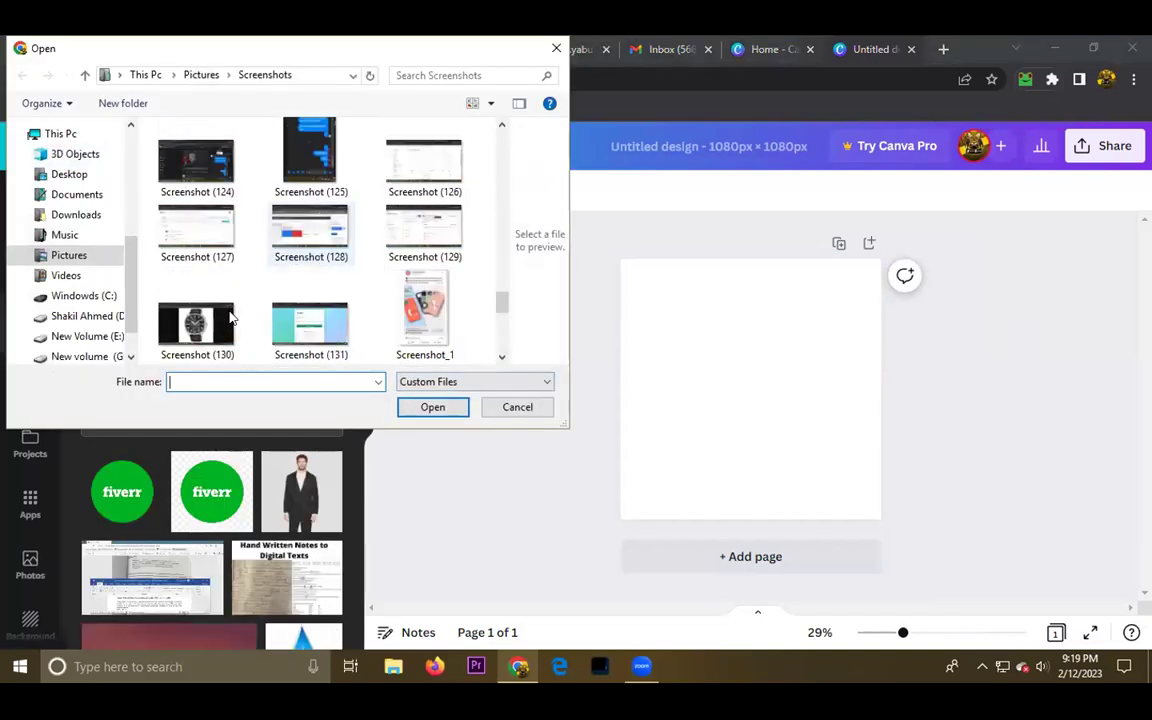
scroll(260, 275, up, 3)
click(70, 256)
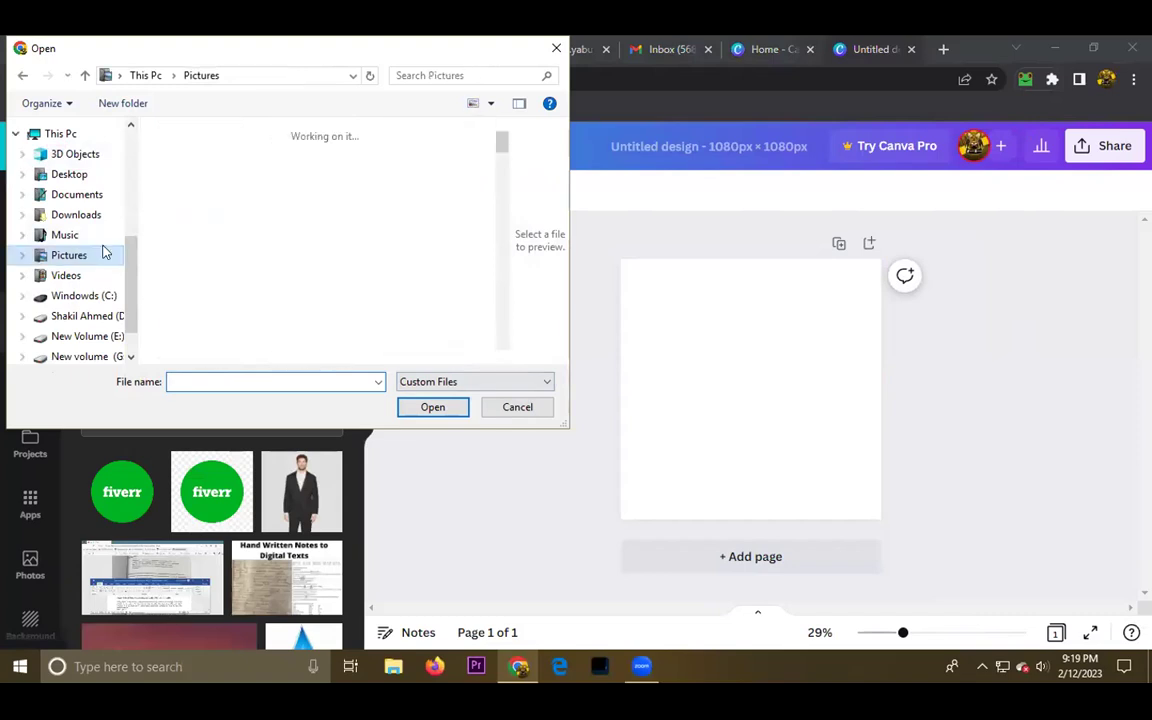
scroll(288, 264, down, 5)
scroll(288, 264, down, 10)
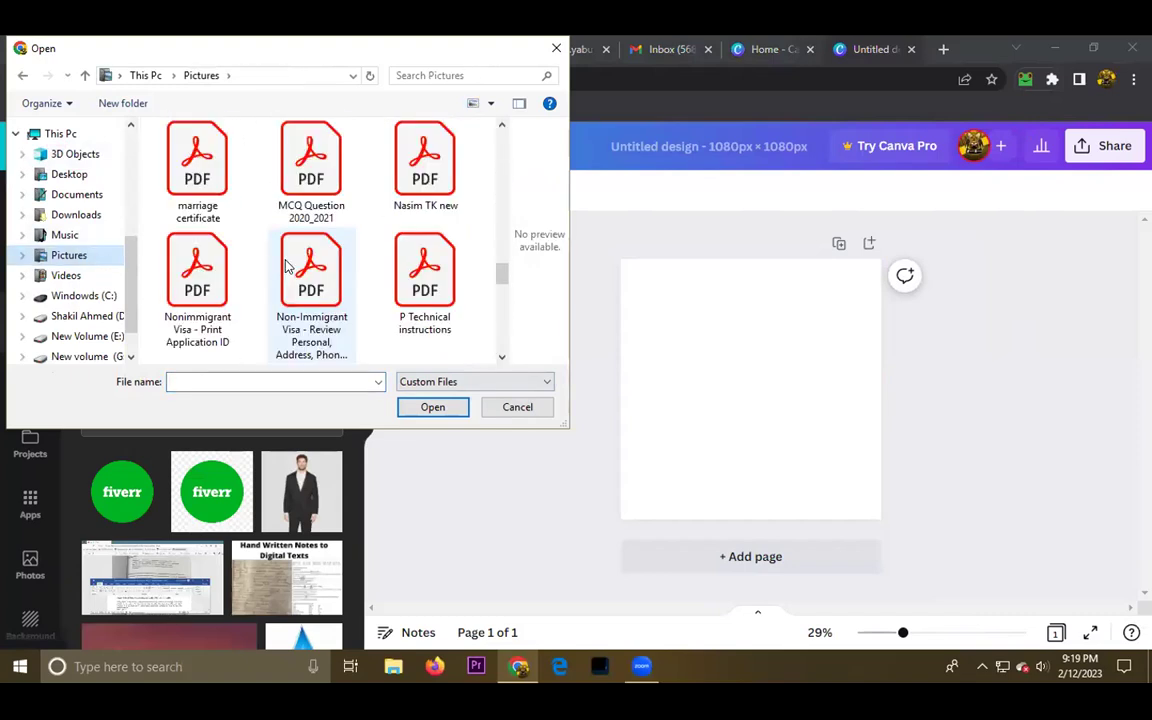
click(85, 215)
scroll(291, 213, down, 10)
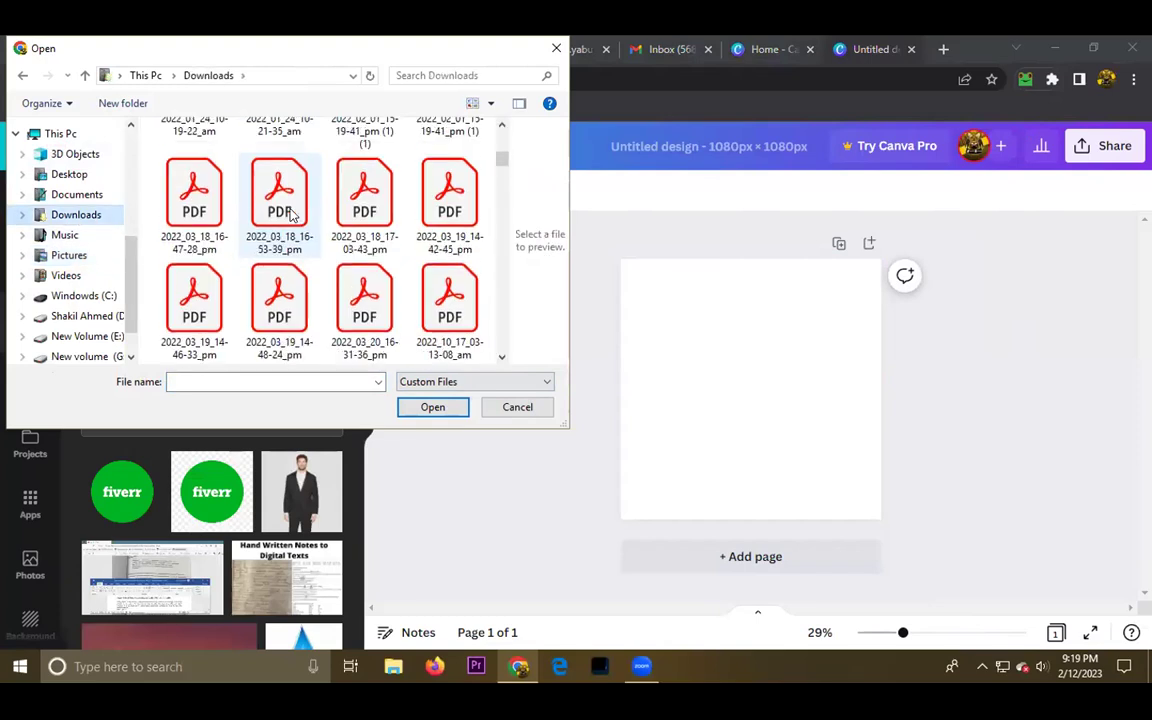
scroll(291, 213, down, 10)
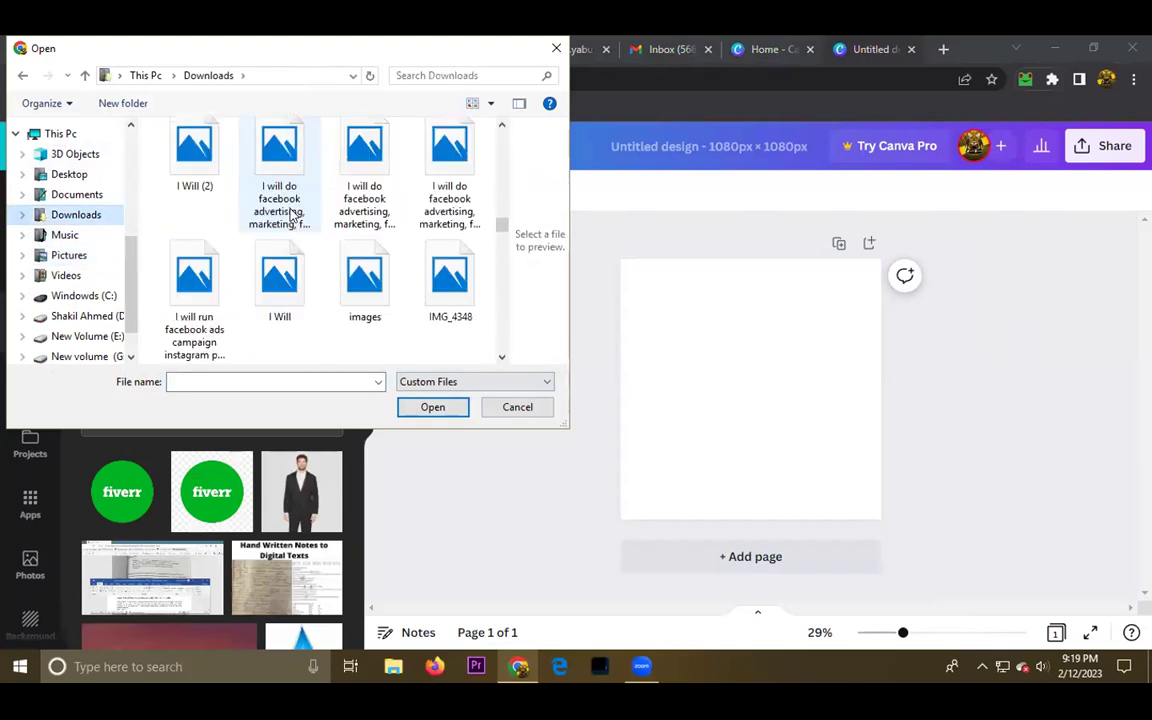
scroll(291, 213, down, 10)
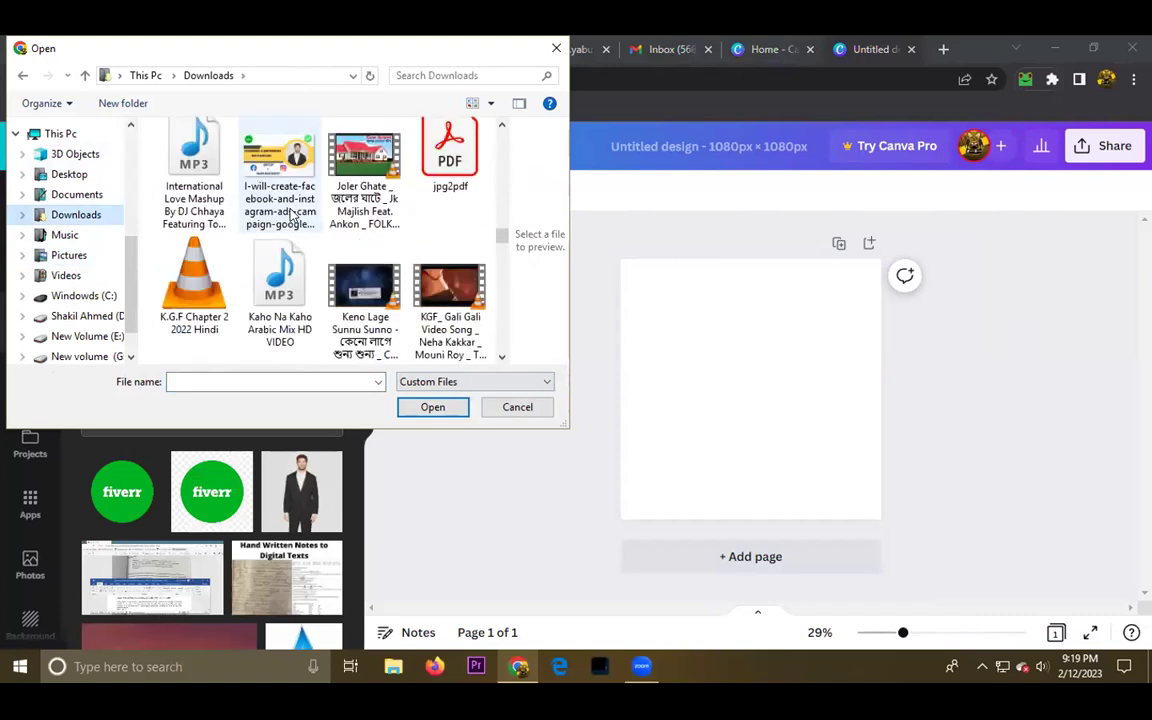
scroll(291, 213, down, 10)
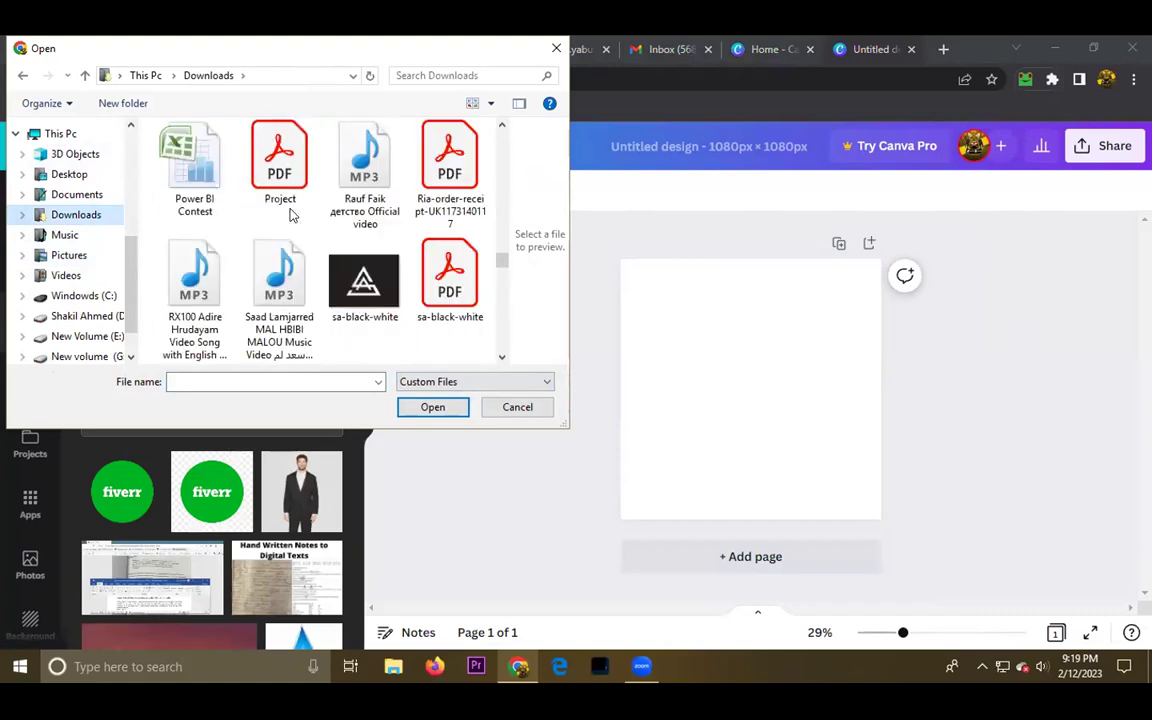
scroll(291, 213, down, 10)
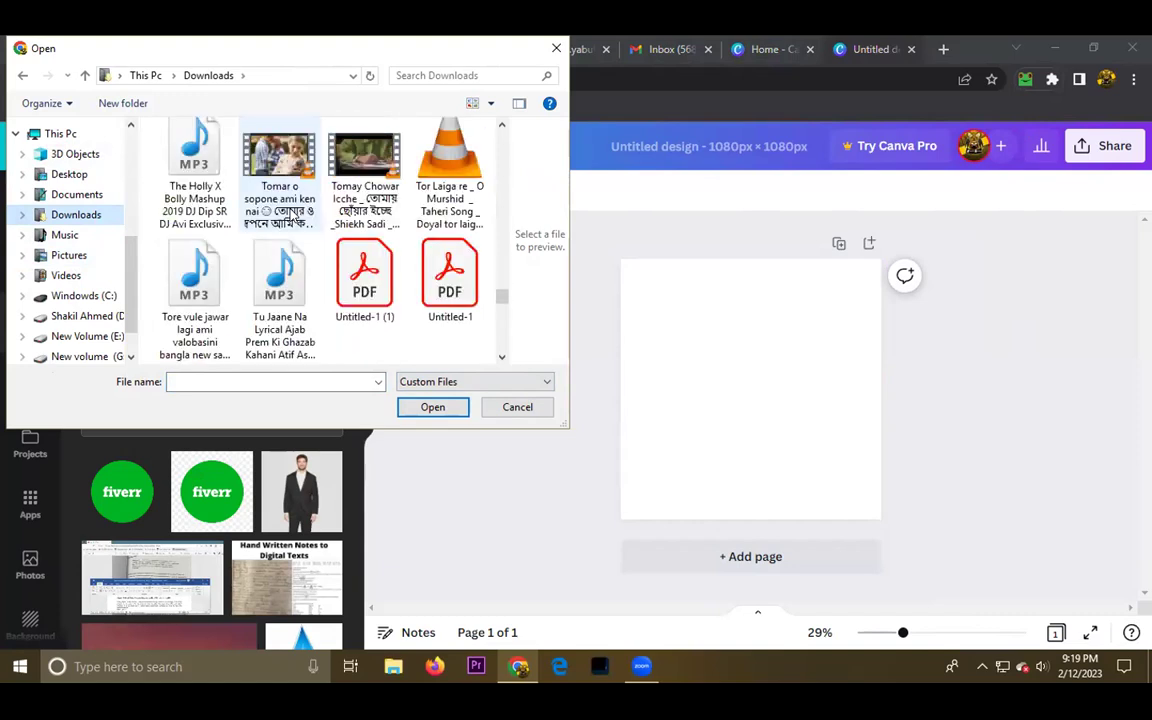
scroll(291, 213, down, 3)
scroll(291, 213, down, 15)
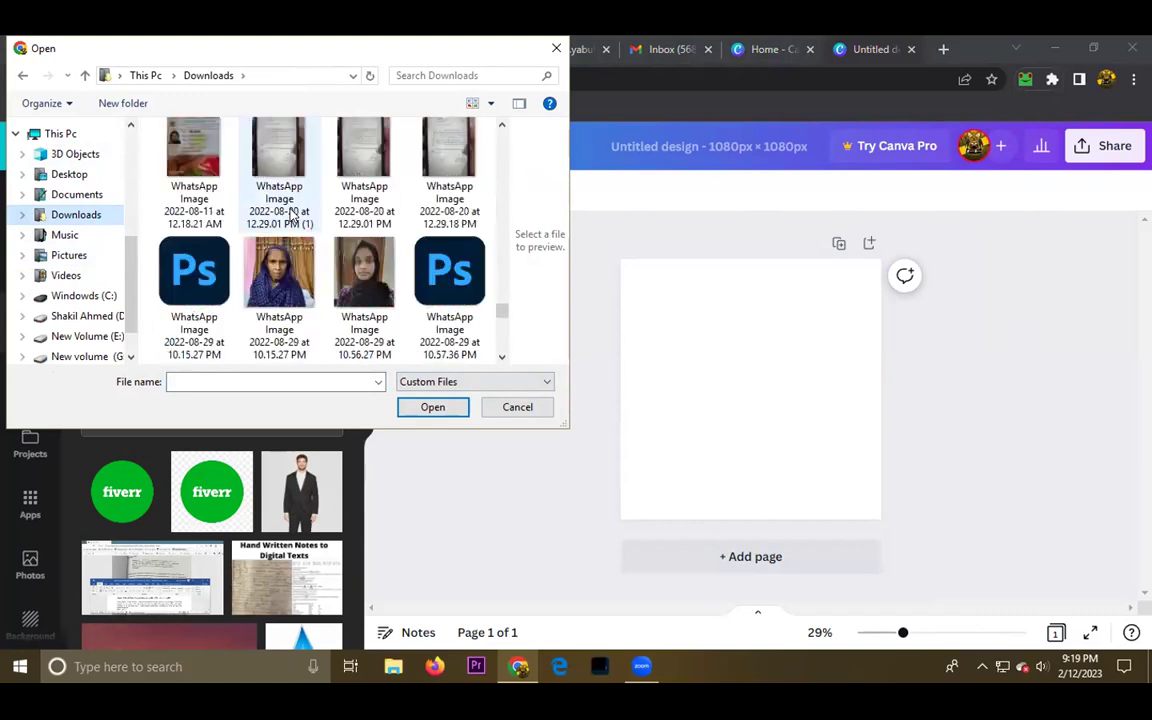
scroll(291, 213, down, 3)
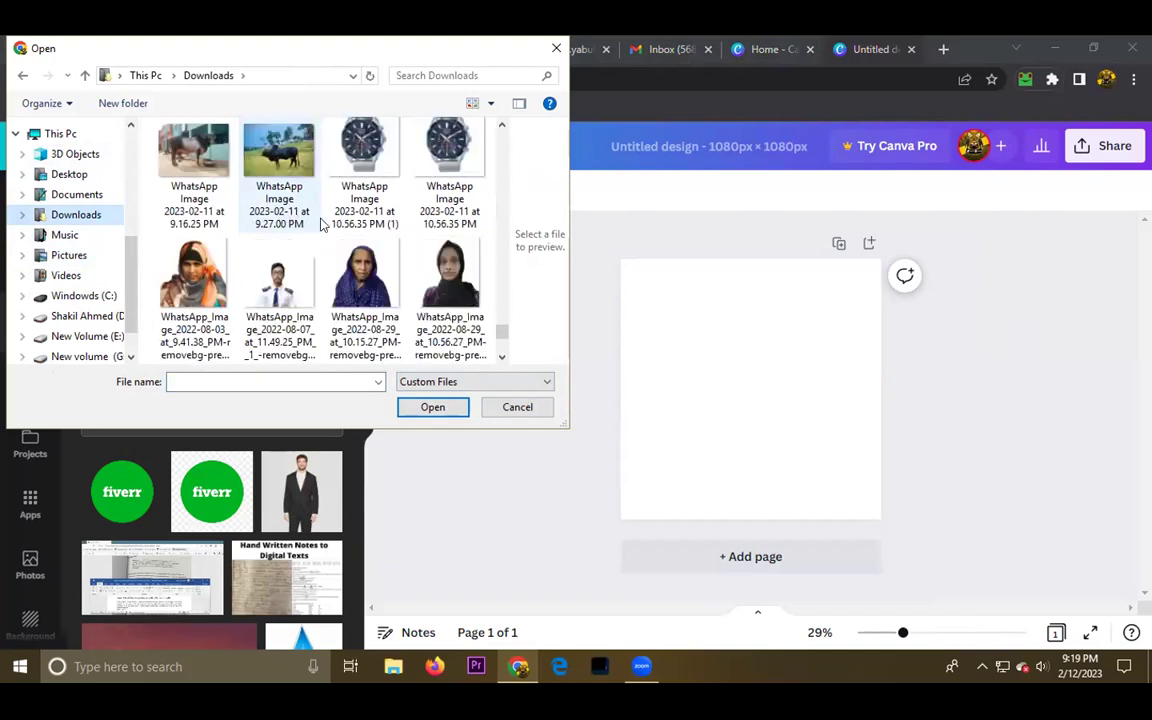
click(364, 160)
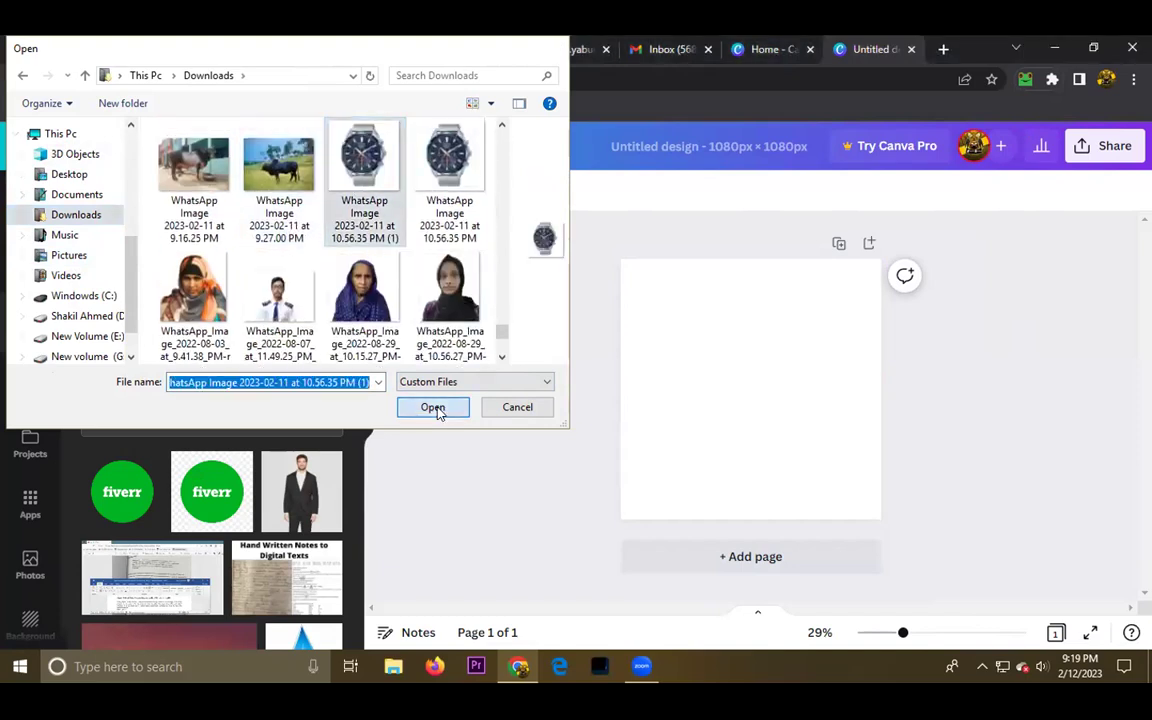
click(432, 407)
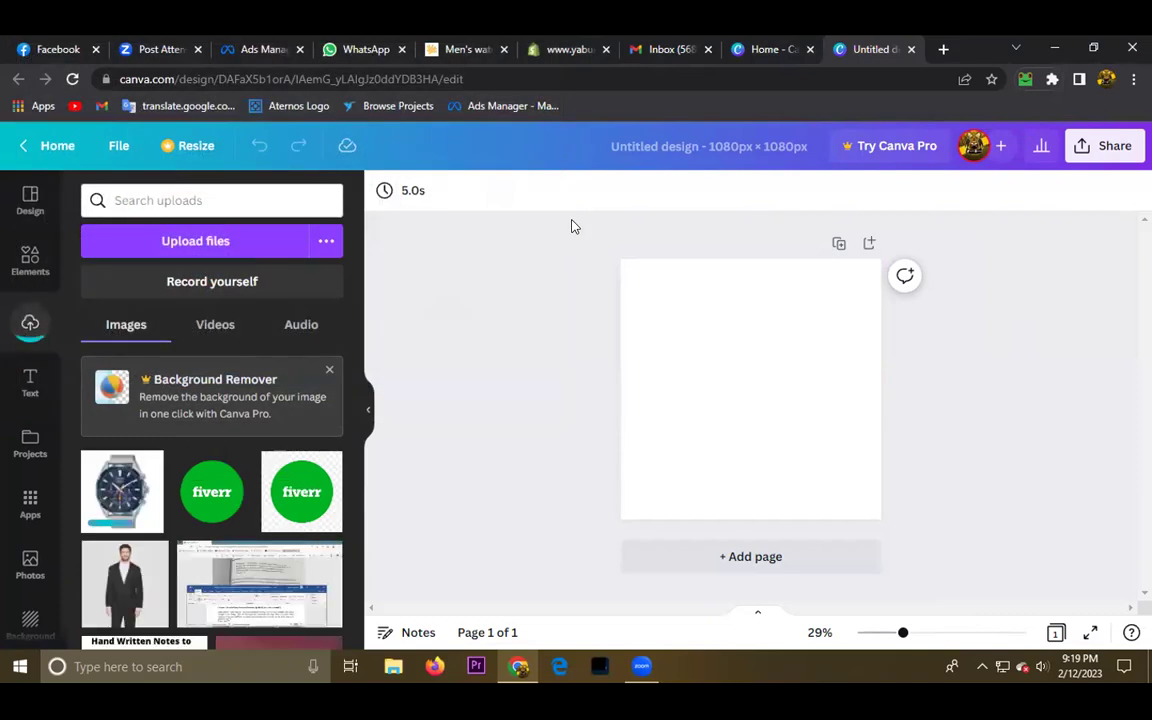
Place the uploaded watch image on the page and enlarge it to fill most of the canvas
click(122, 494)
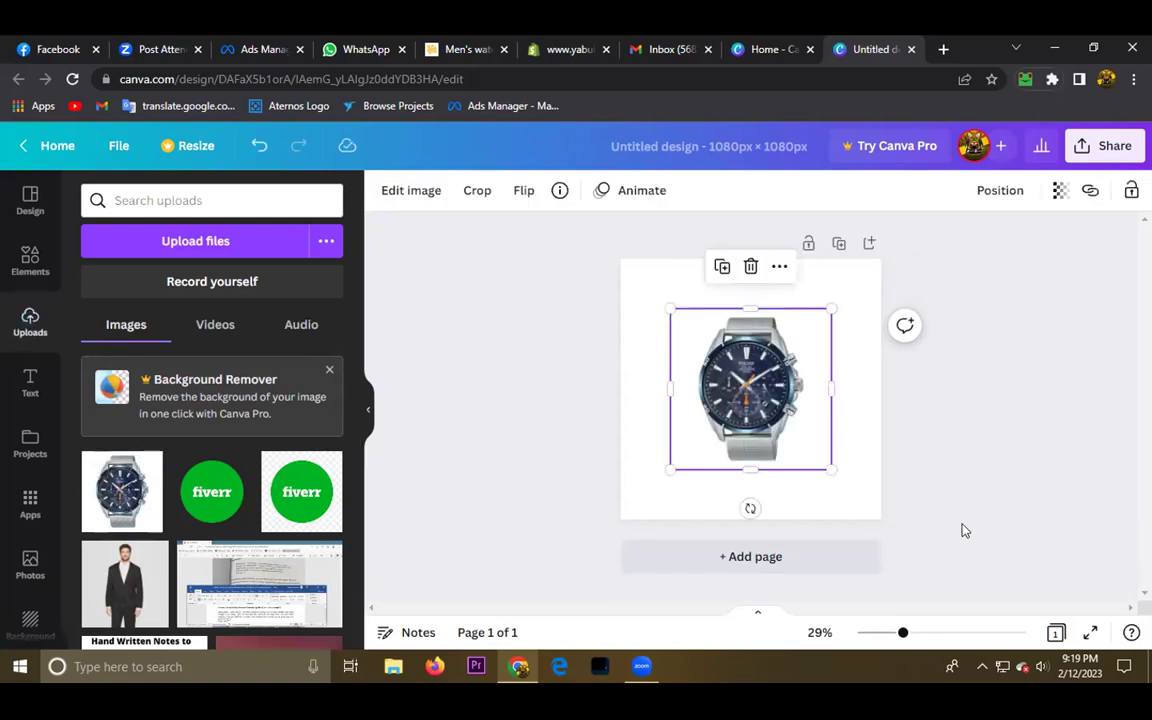
drag(829, 470, 882, 520)
drag(779, 462, 745, 430)
drag(847, 489, 872, 510)
drag(756, 432, 760, 433)
click(1035, 495)
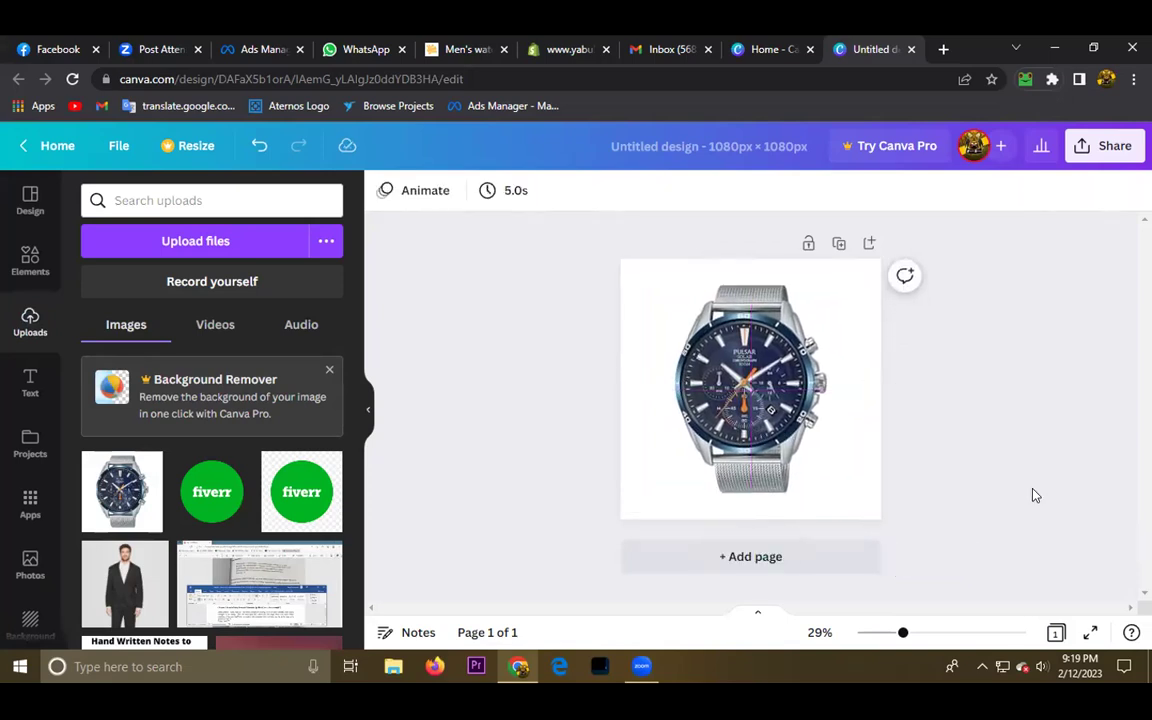
click(838, 498)
drag(876, 518, 880, 520)
click(1066, 485)
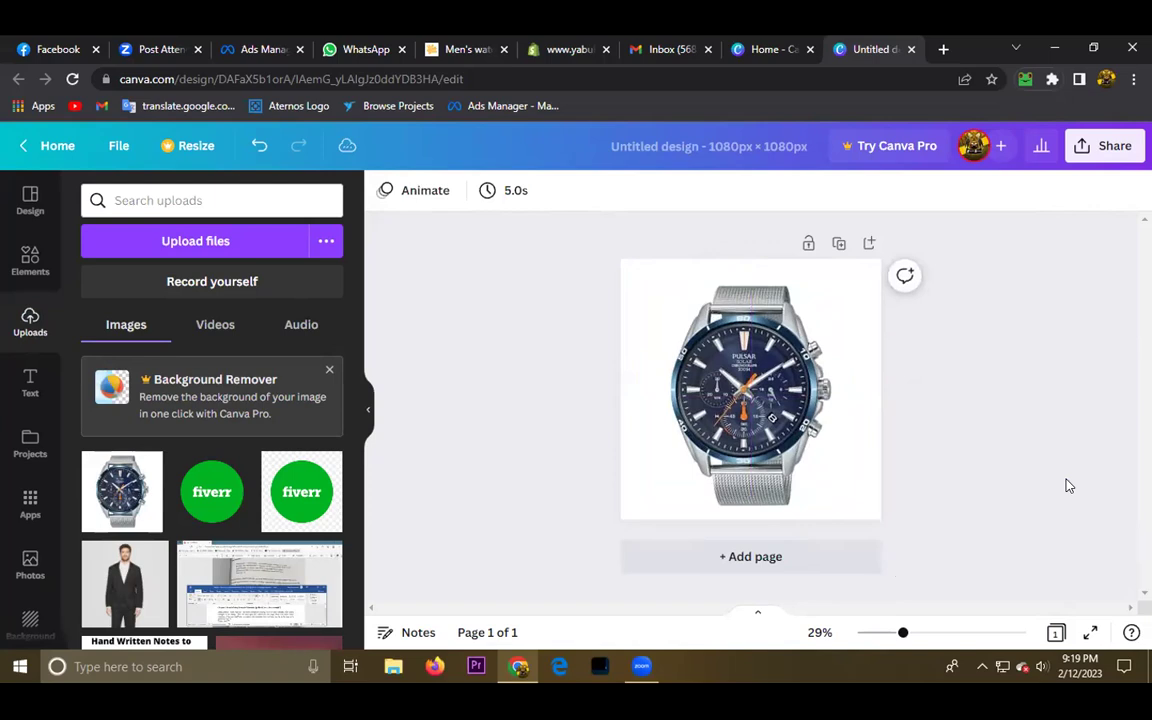
Move the watch image into the page's upper-left corner and enlarge it past that corner to about 1,069 × 1,069 px
click(818, 491)
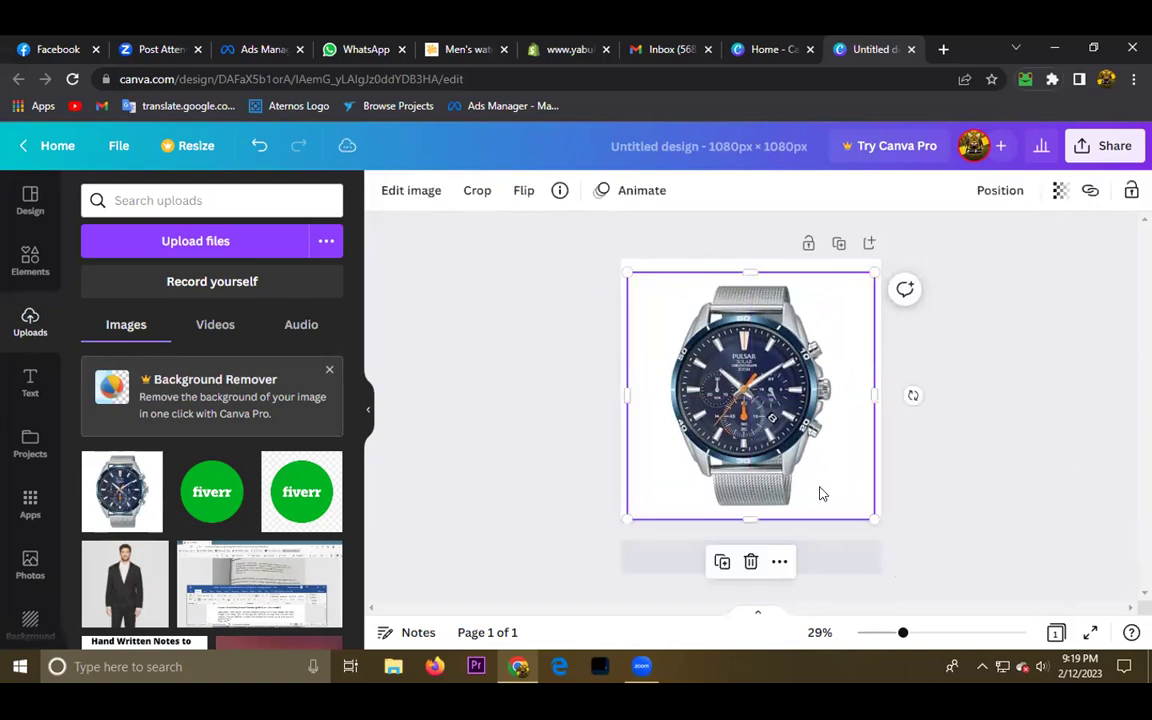
drag(802, 489, 794, 468)
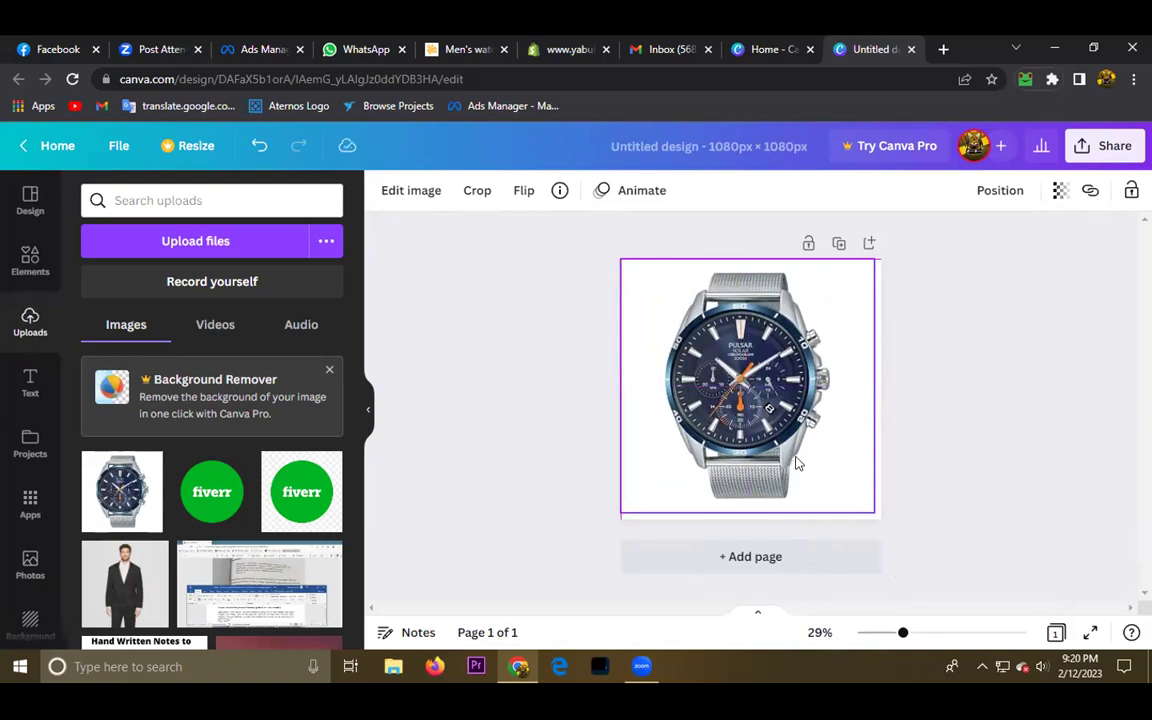
drag(621, 258, 615, 252)
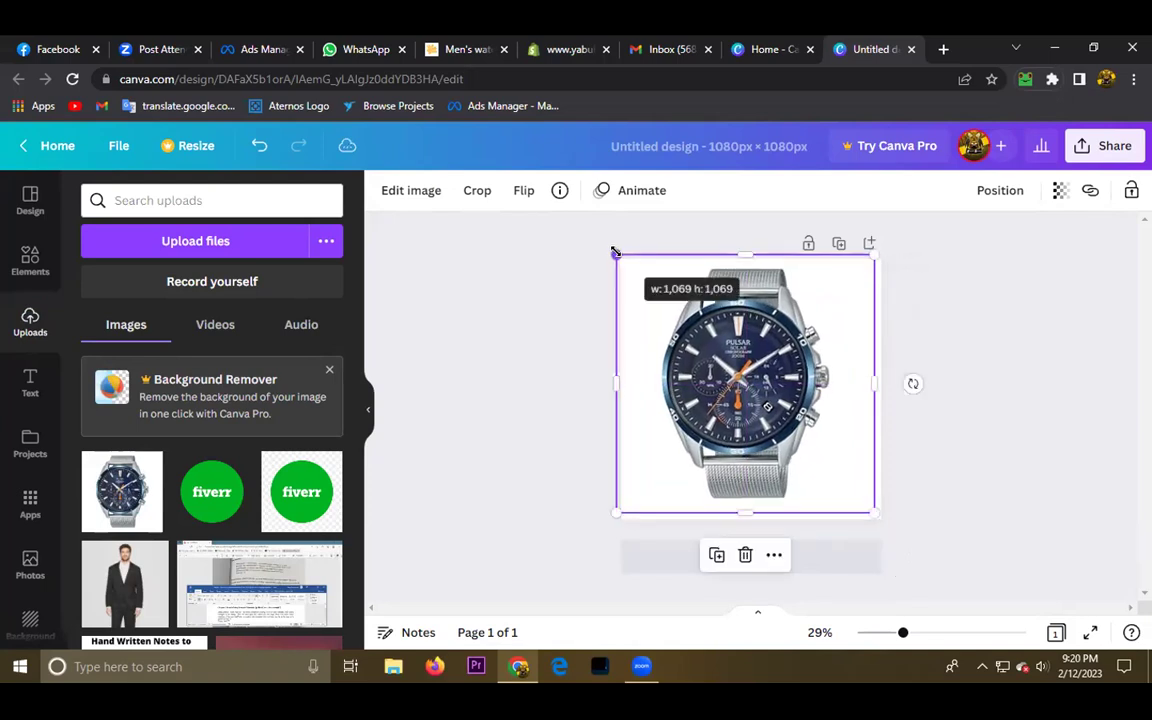
click(984, 539)
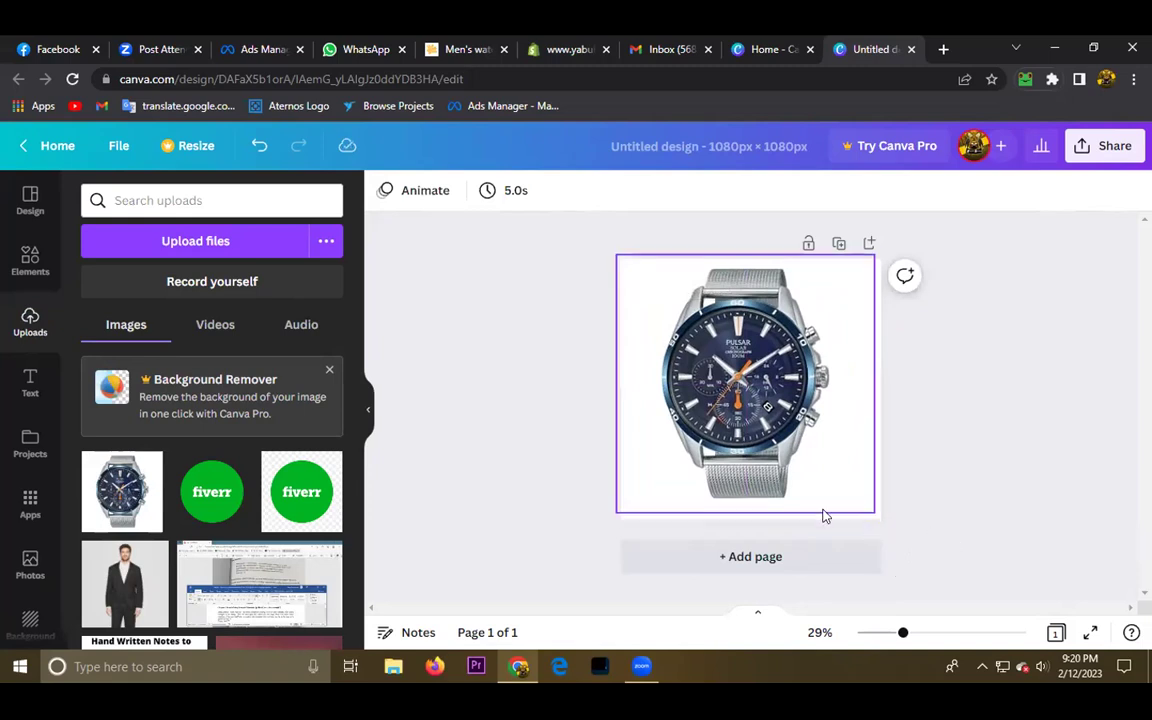
Extend the watch image's bottom and right edges to the page borders so it covers the whole page
click(757, 486)
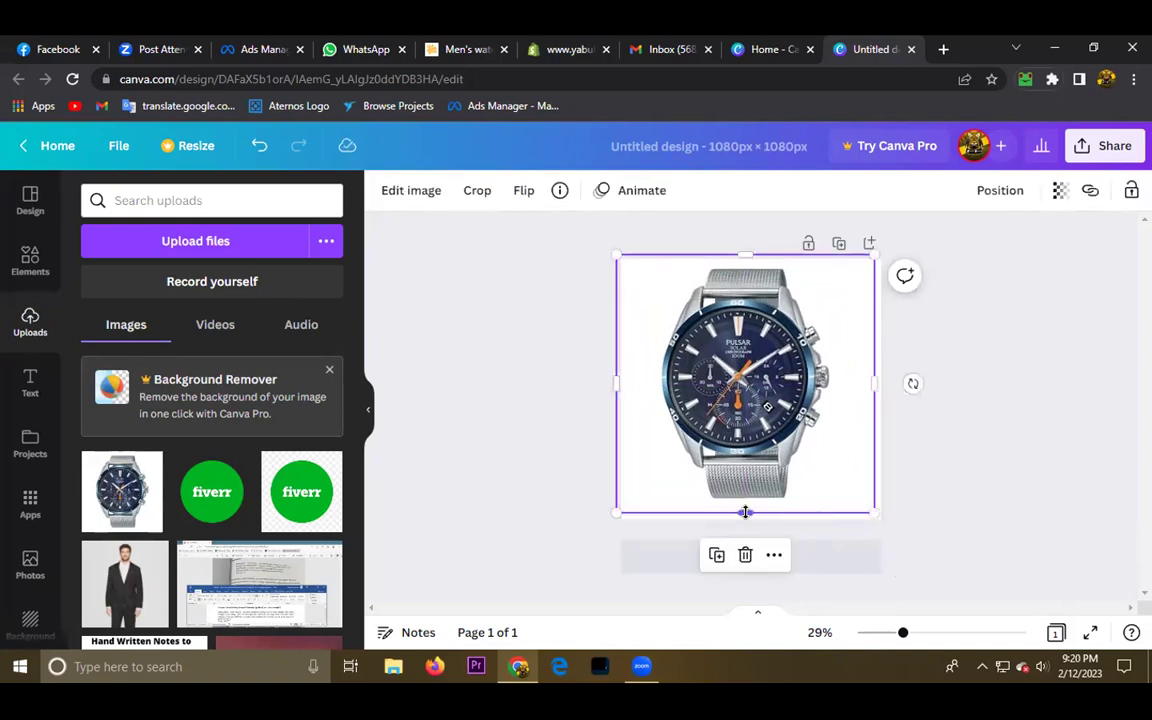
drag(745, 513, 745, 518)
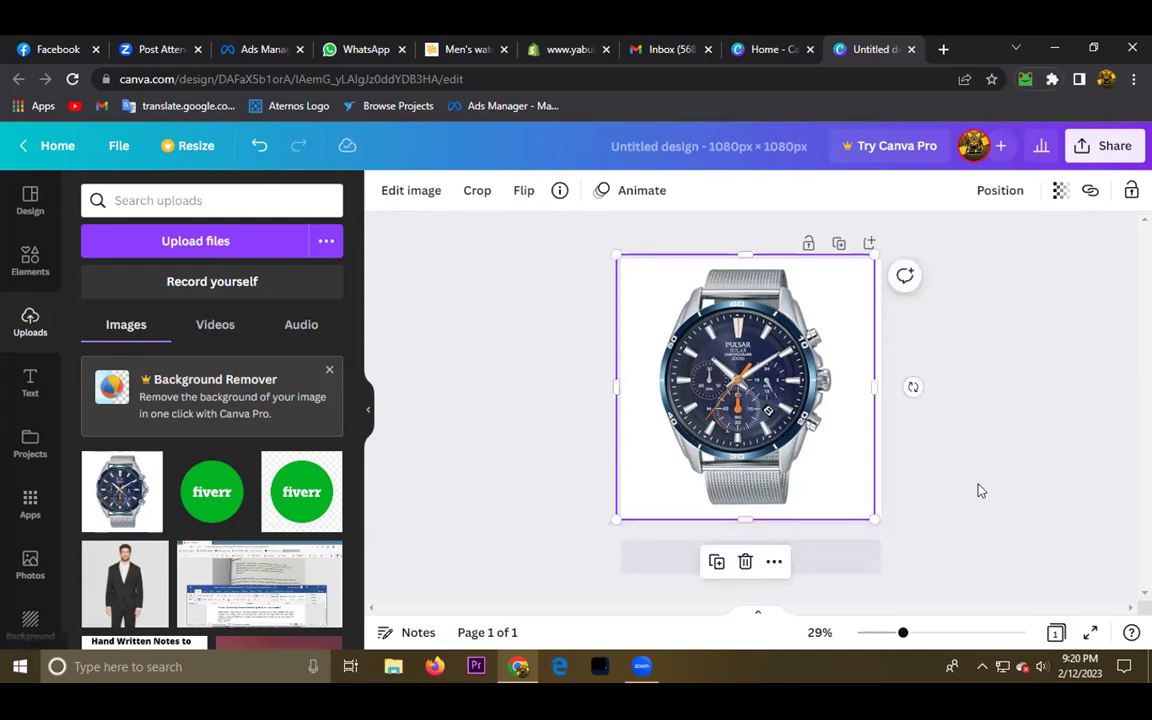
click(1088, 505)
click(785, 455)
drag(876, 415, 880, 415)
click(958, 490)
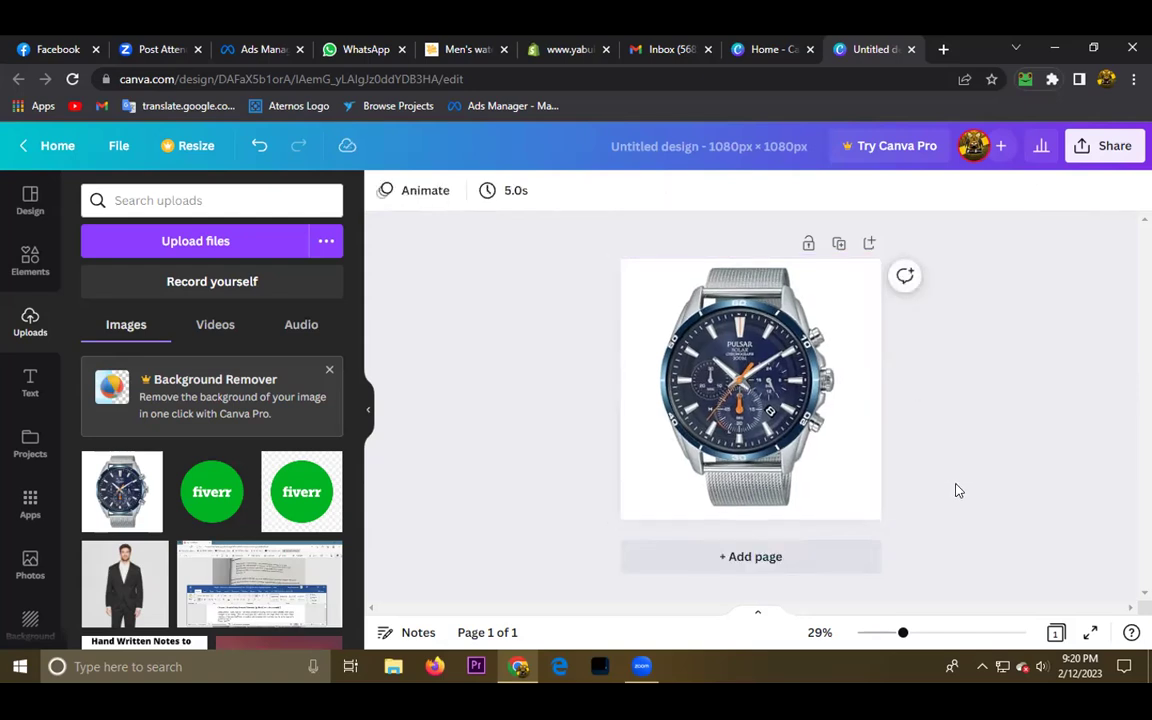
Download the watch design as a PNG at 1,080 × 1,080 px
click(1104, 150)
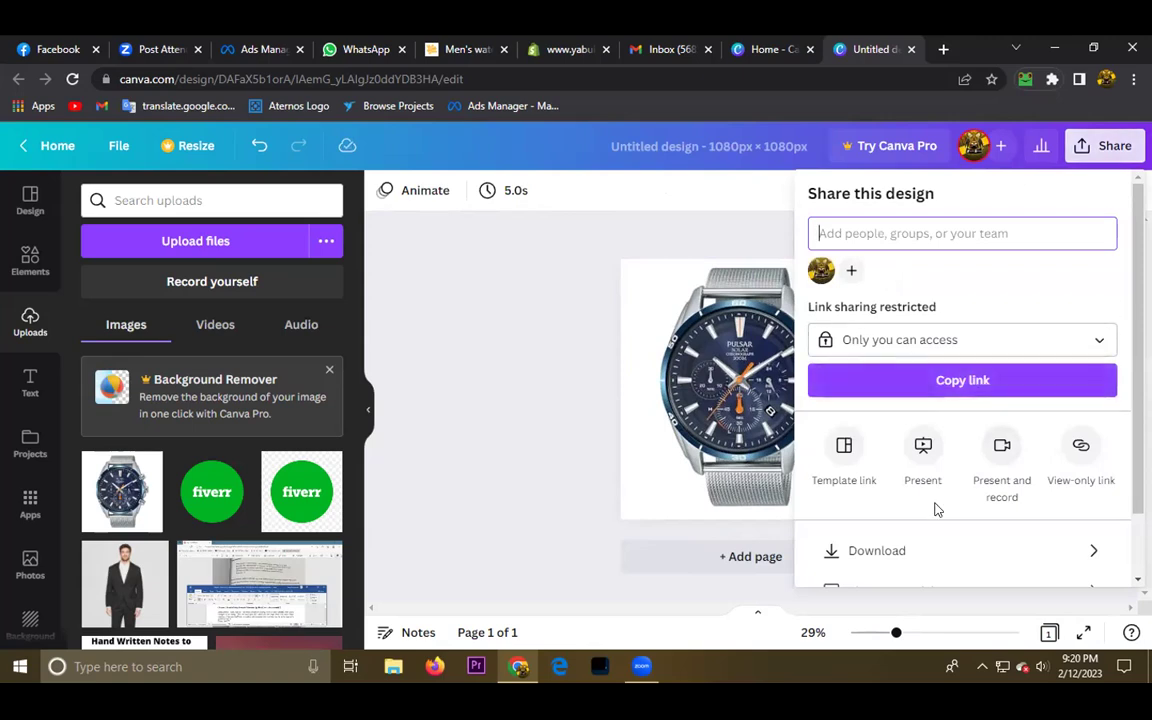
scroll(936, 510, down, 1)
click(923, 472)
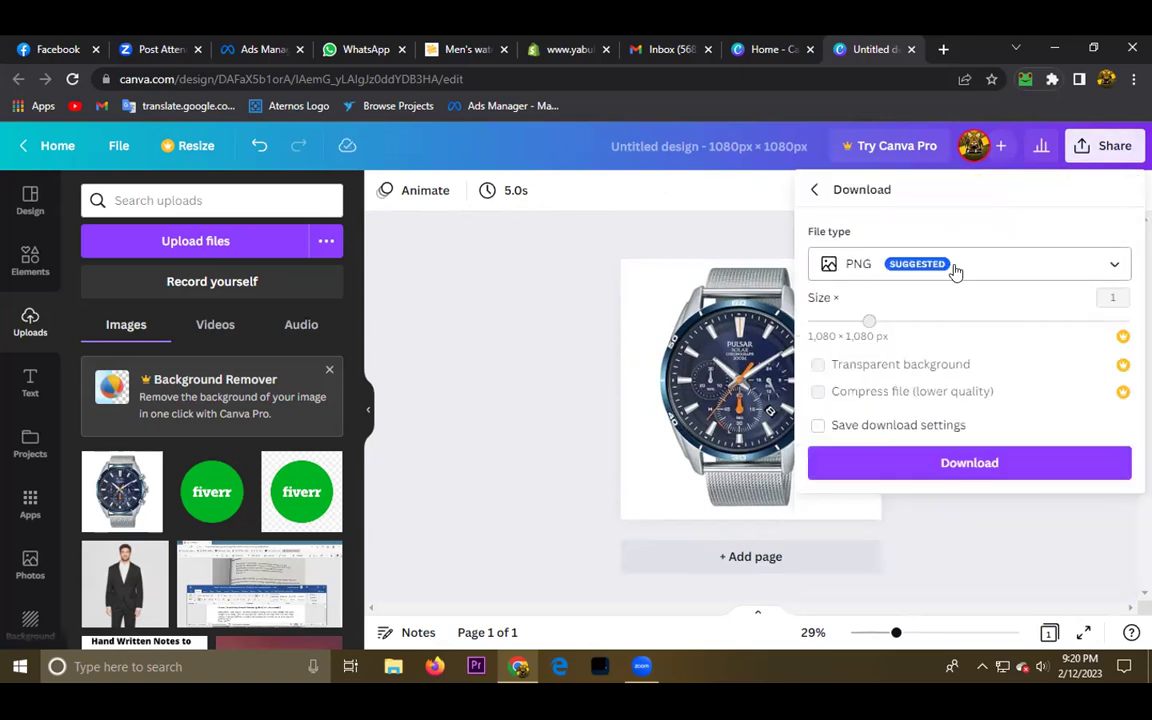
click(955, 472)
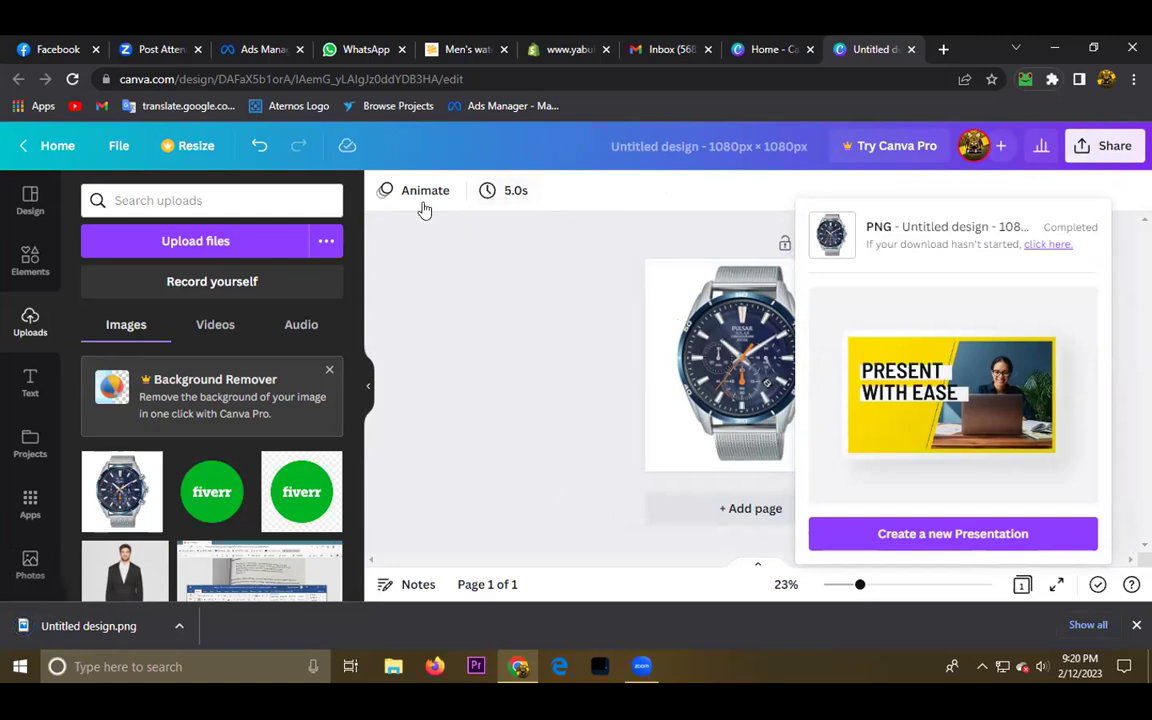
Switch to Ads Manager and upload "Untitled design" from the Downloads folder to the carousel image selection
click(265, 49)
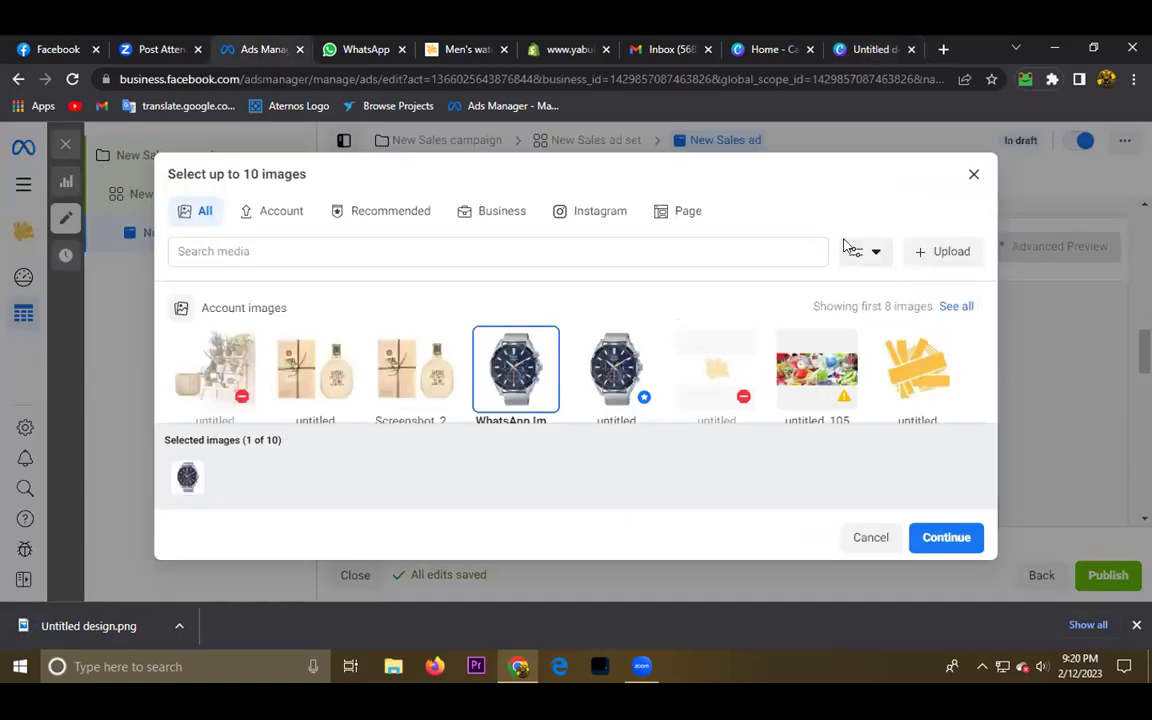
click(952, 256)
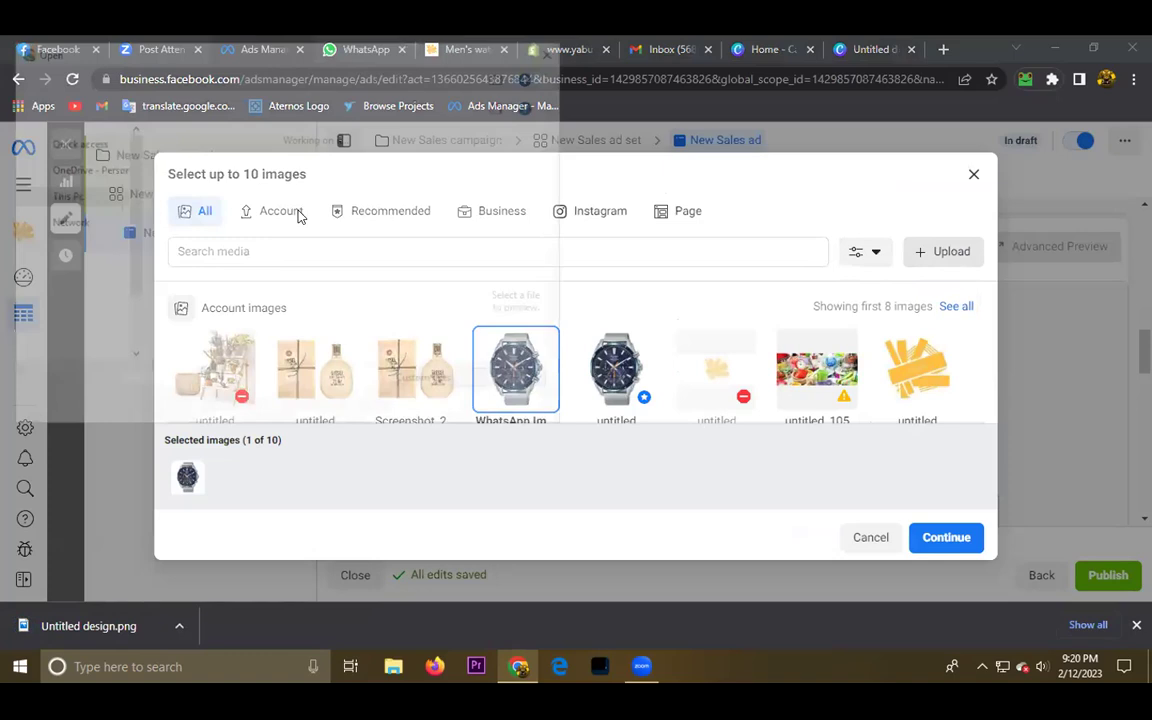
scroll(320, 215, down, 5)
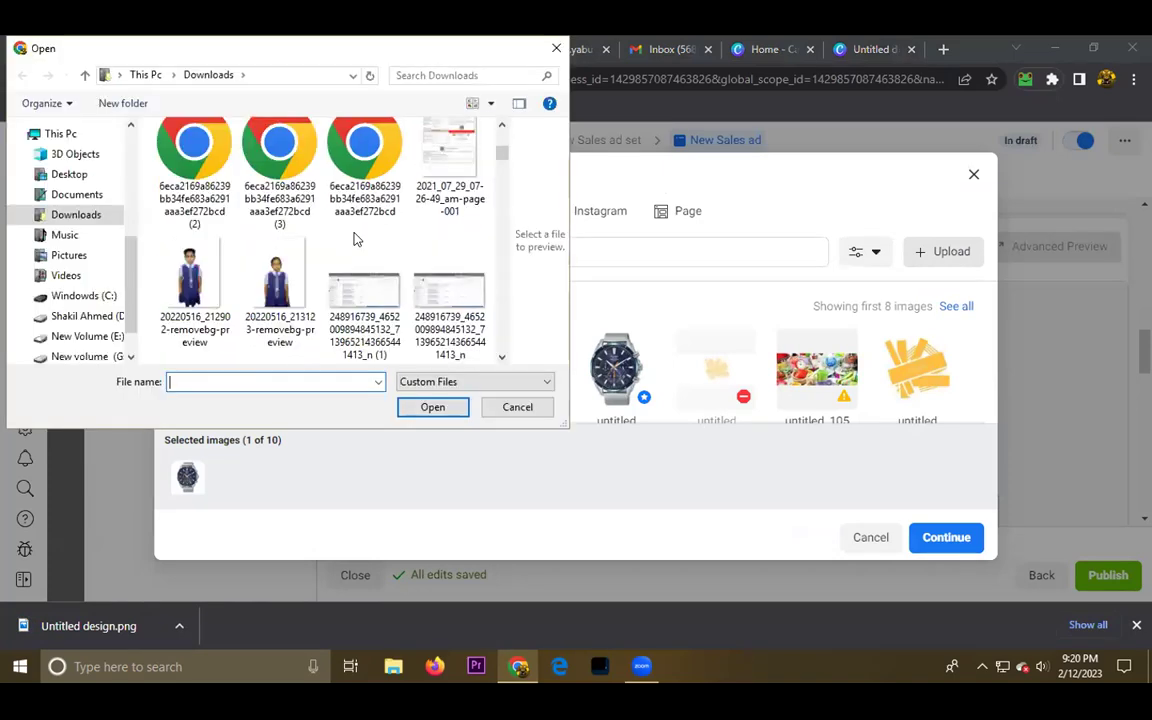
scroll(366, 244, down, 3)
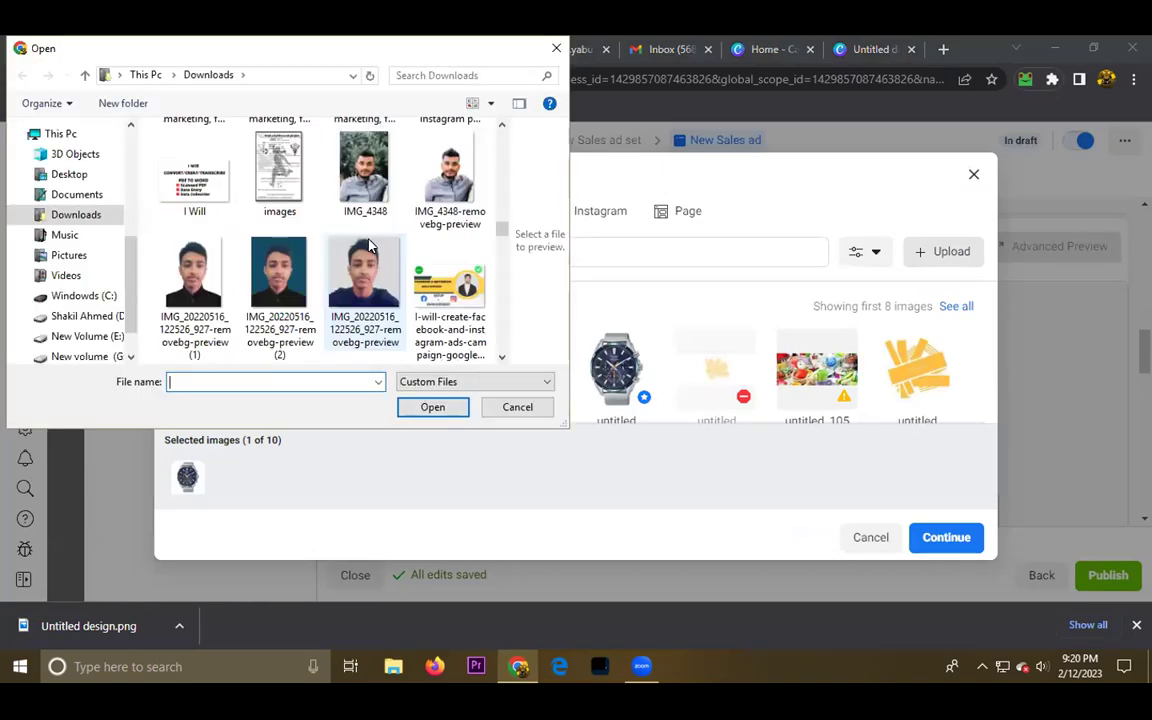
scroll(368, 244, down, 10)
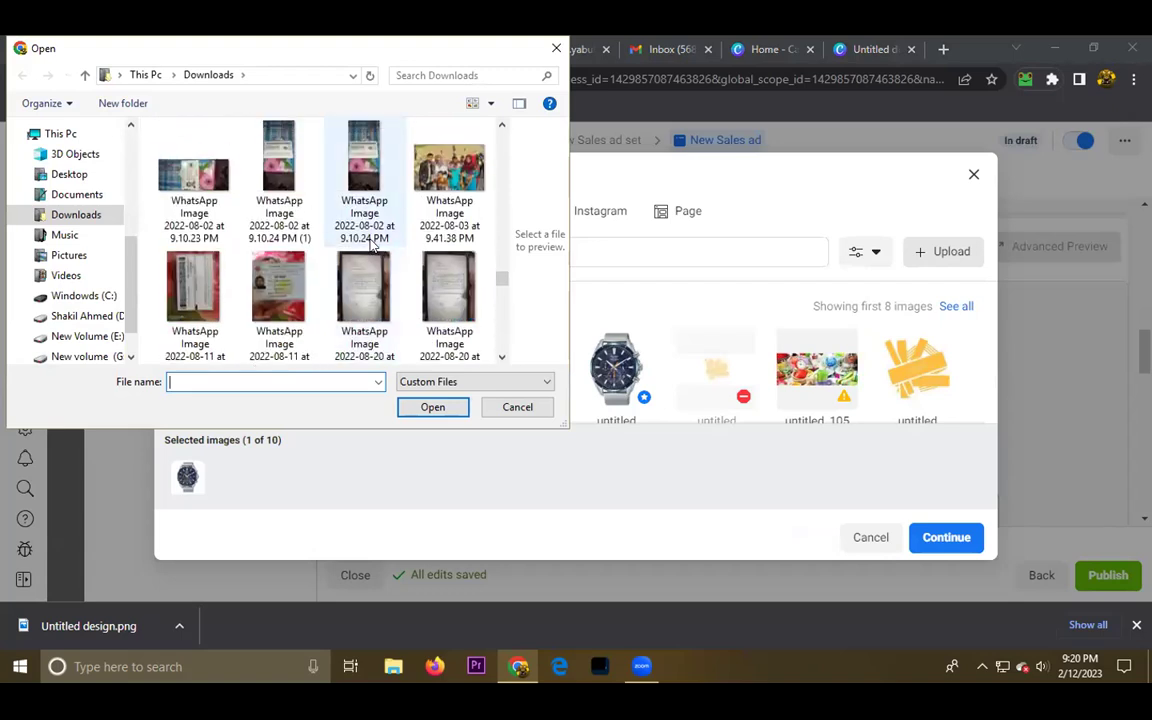
scroll(371, 244, up, 2)
click(364, 165)
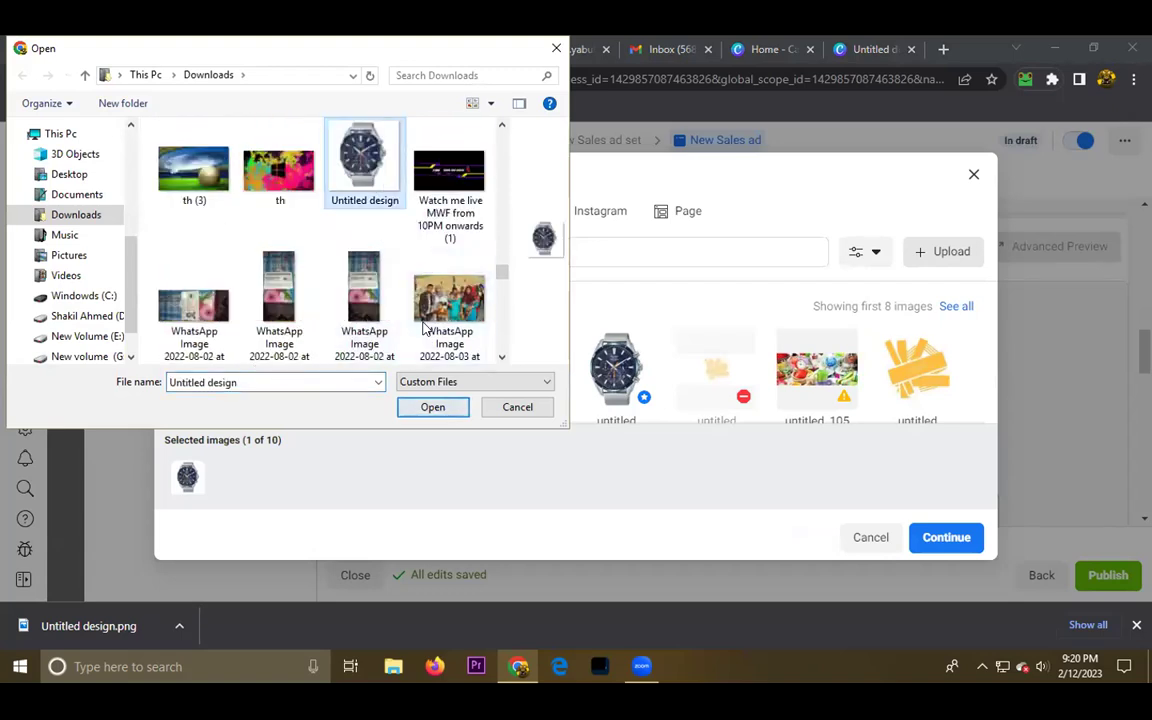
click(424, 406)
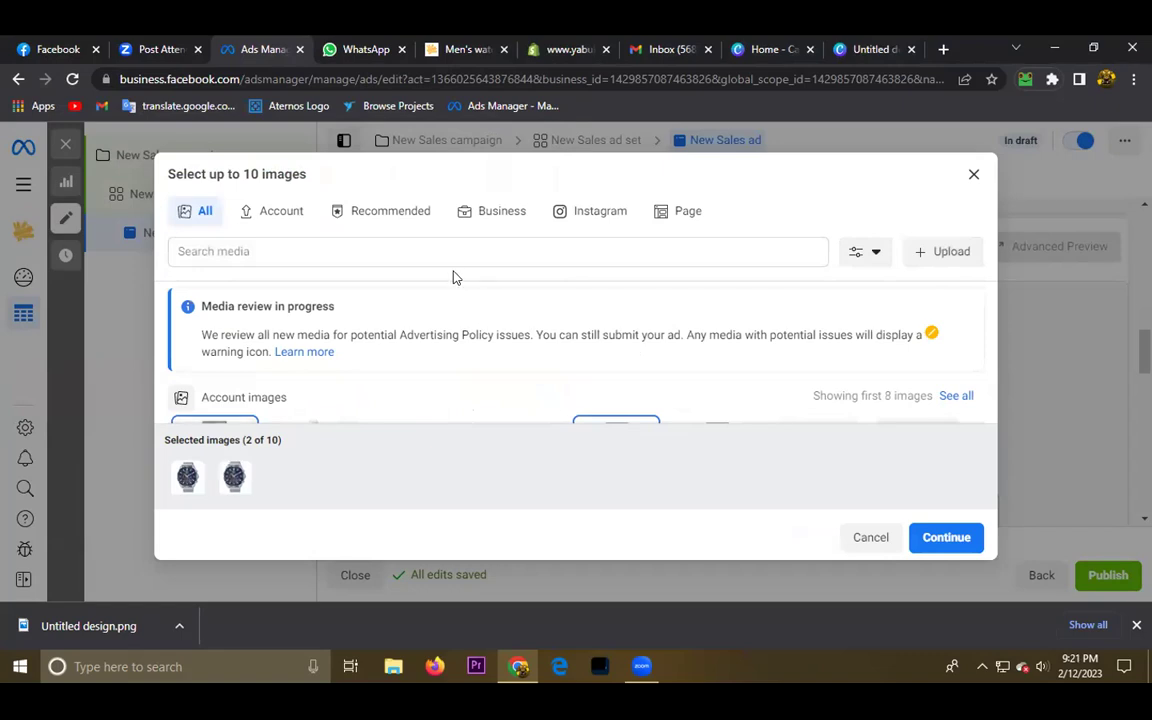
Remove the 800 × 800 WhatsApp watch image from the selection and add only the 1080 × 1080 Untitled design.png as a carousel card
scroll(383, 334, down, 1)
scroll(384, 334, up, 1)
scroll(386, 336, down, 1)
click(212, 383)
click(212, 383)
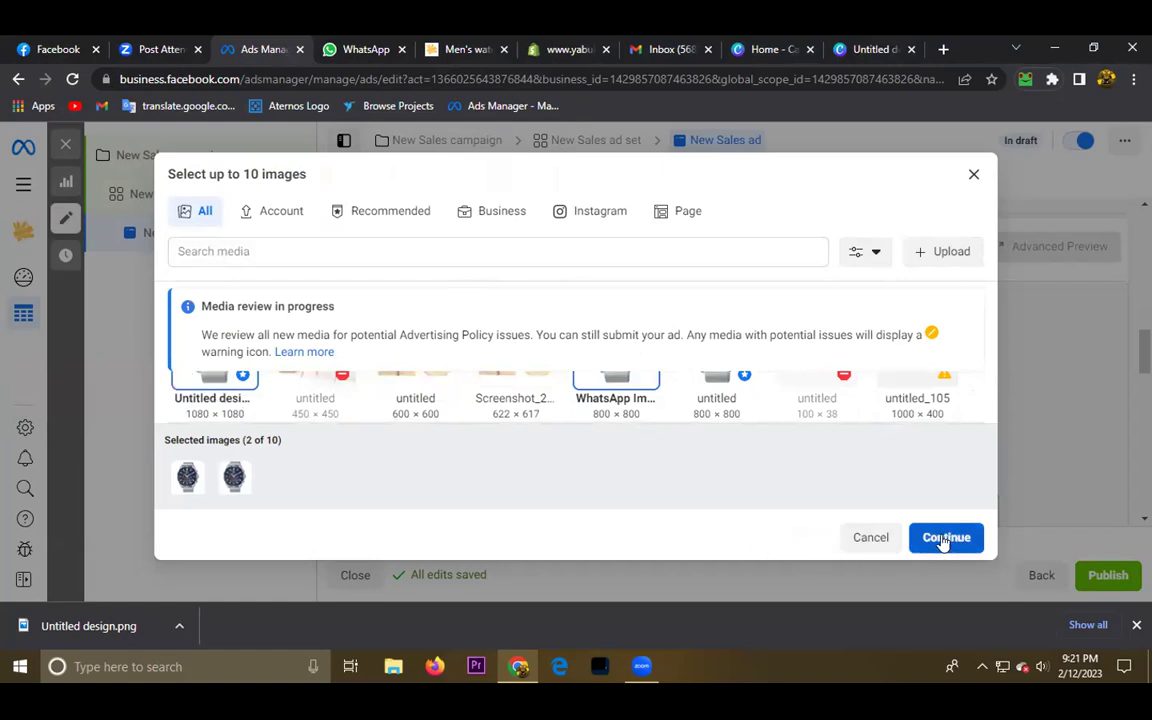
click(187, 476)
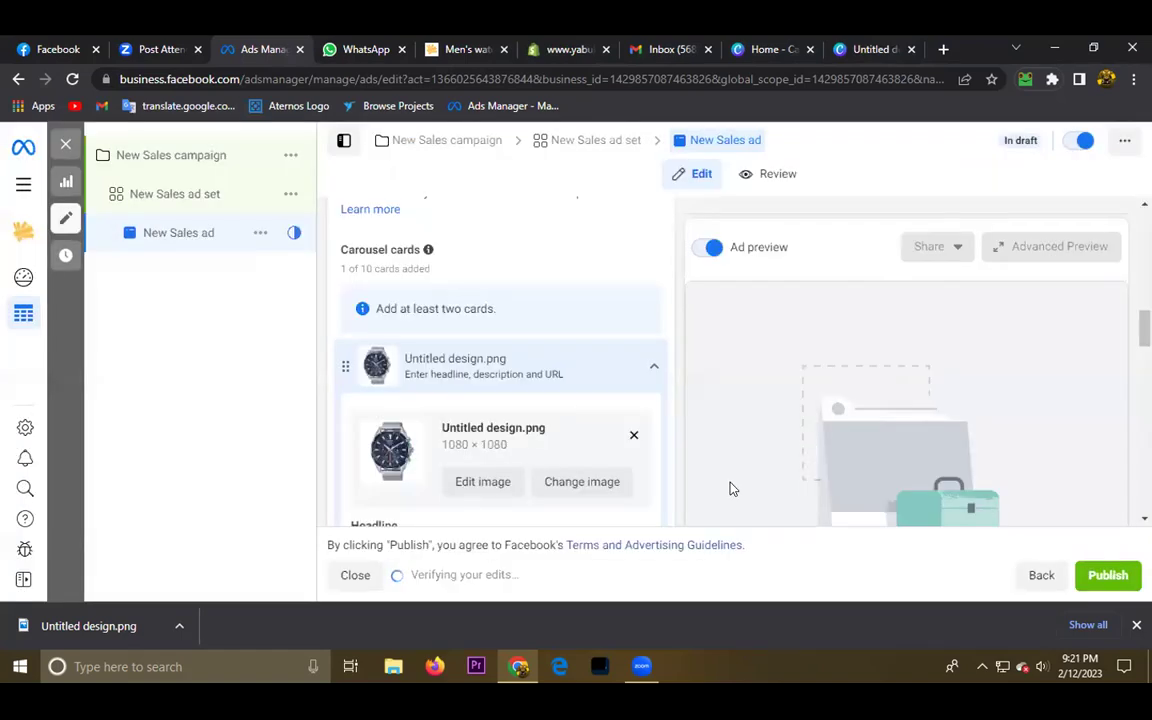
Start the card's headline, then switch to WhatsApp and look through the German Client chat for the Pulsar watch's product details
scroll(733, 484, down, 1)
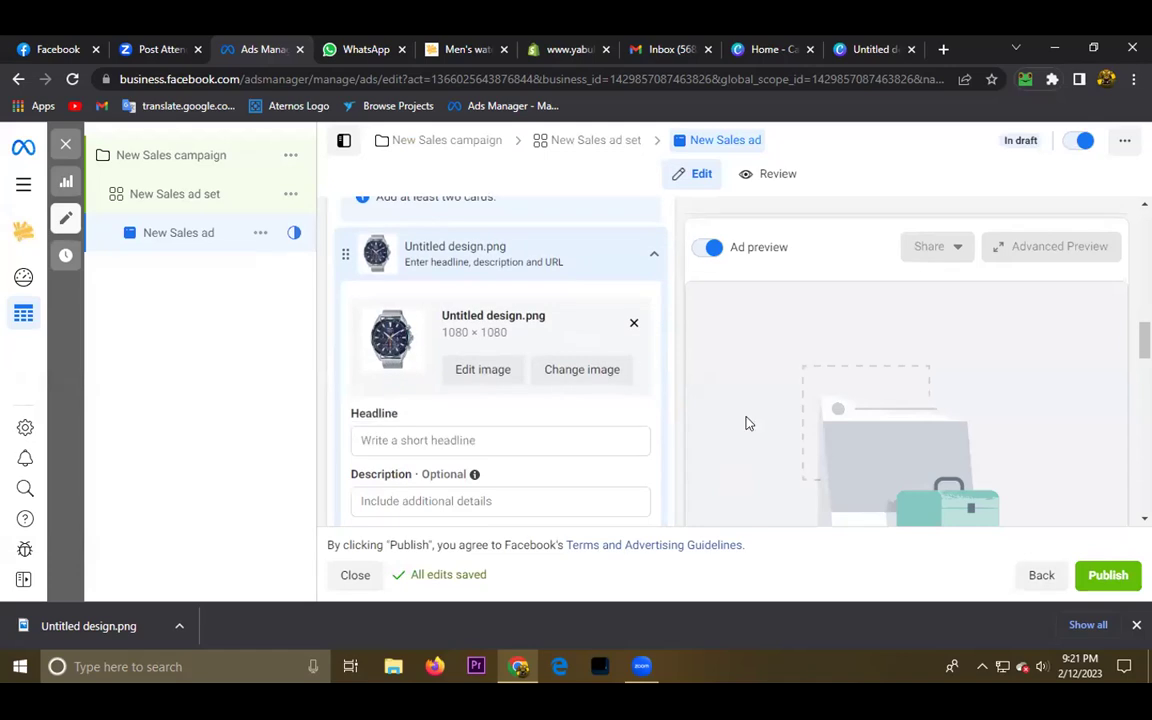
scroll(728, 475, down, 1)
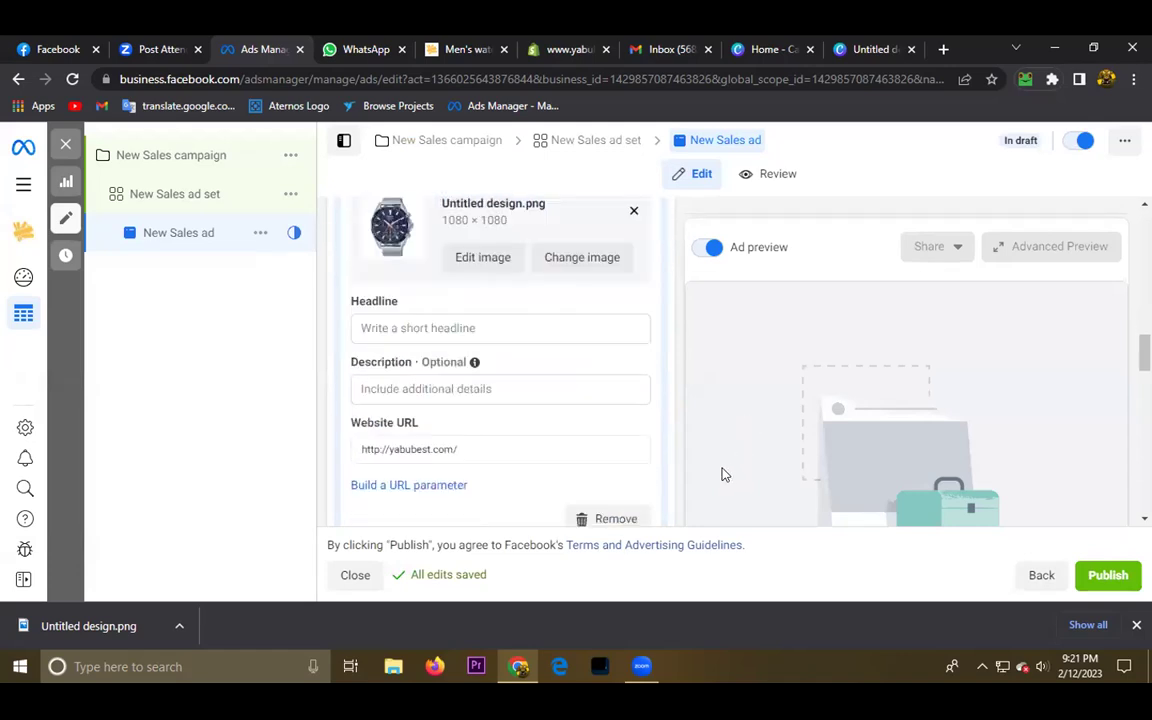
click(405, 326)
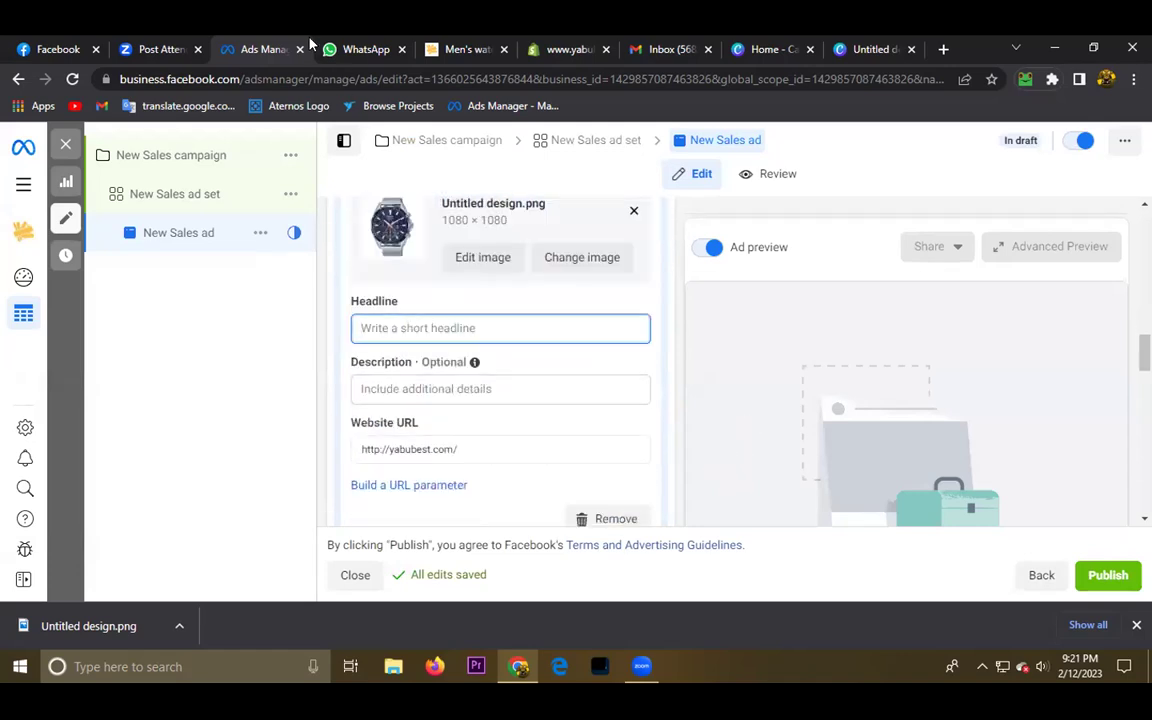
click(360, 49)
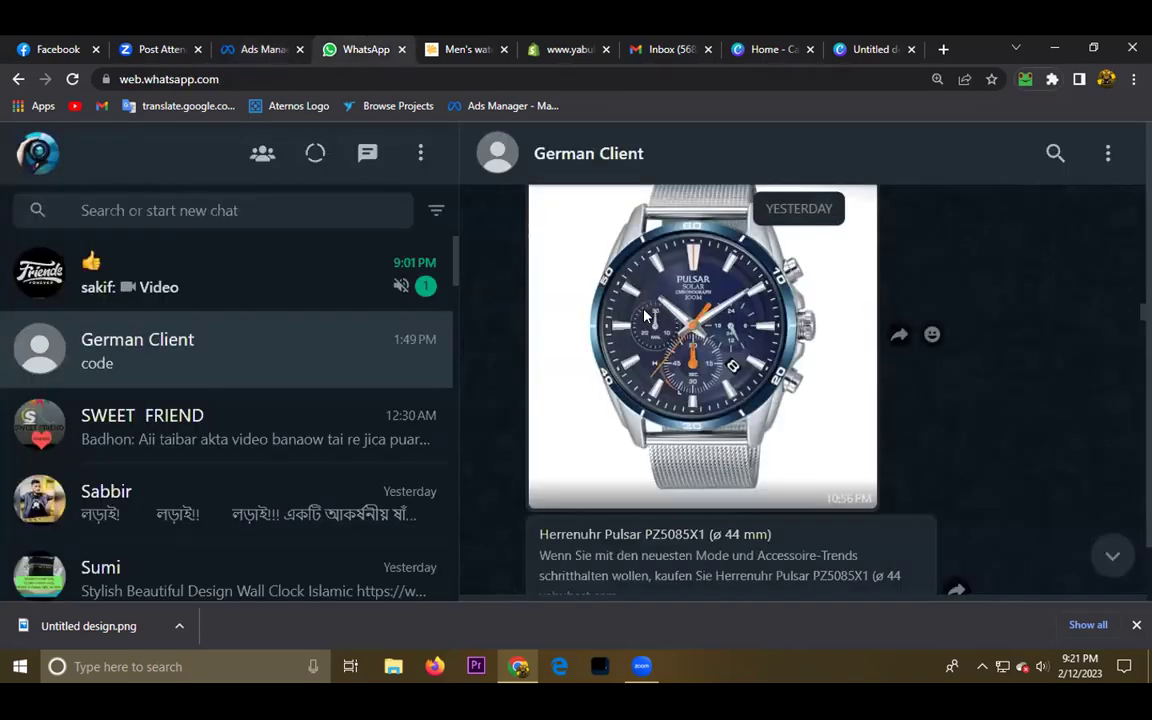
scroll(712, 338, up, 15)
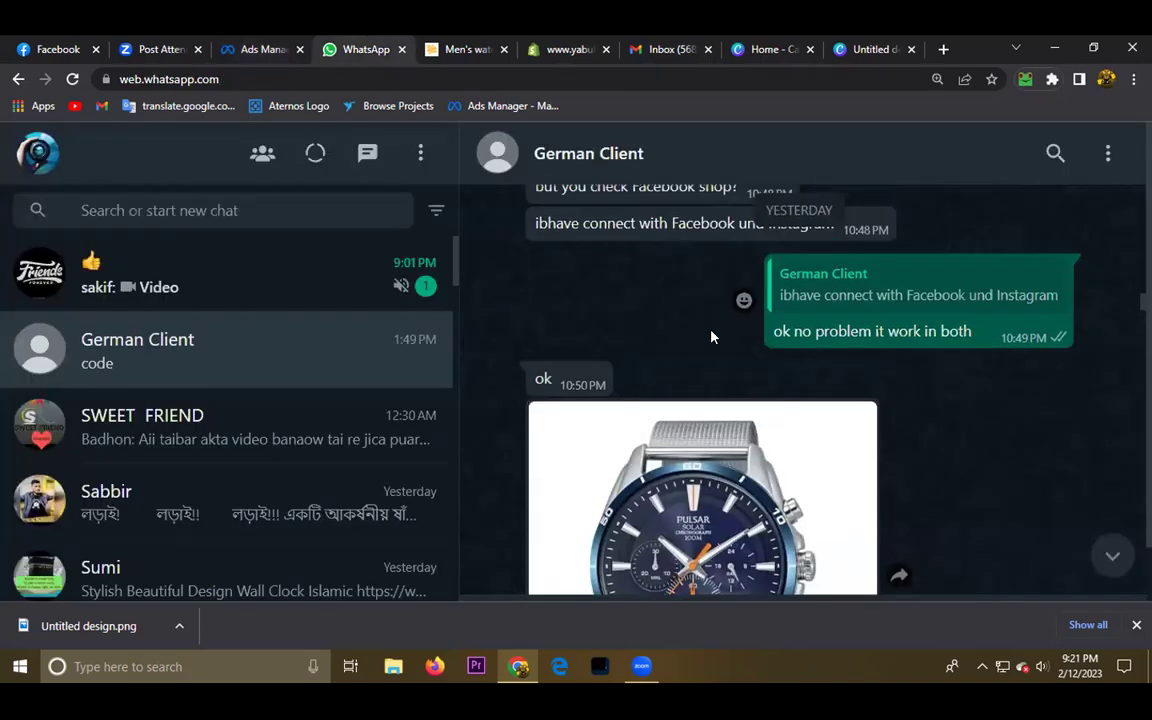
scroll(717, 338, up, 10)
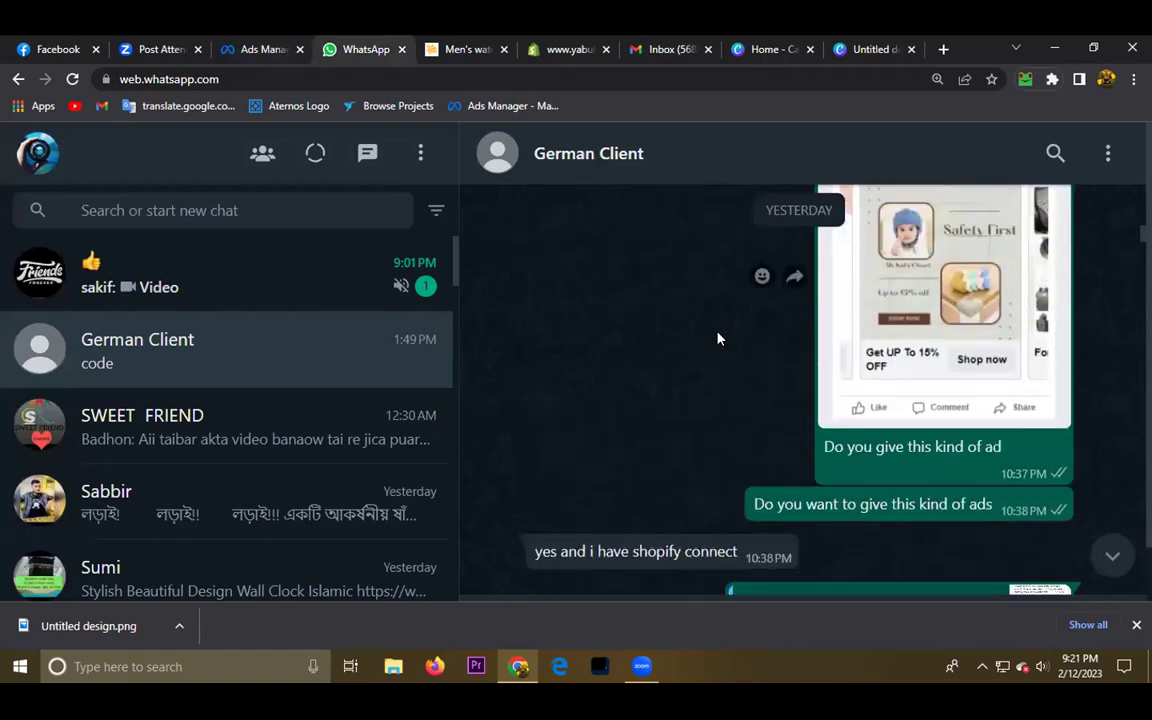
scroll(745, 478, down, 15)
scroll(745, 478, down, 10)
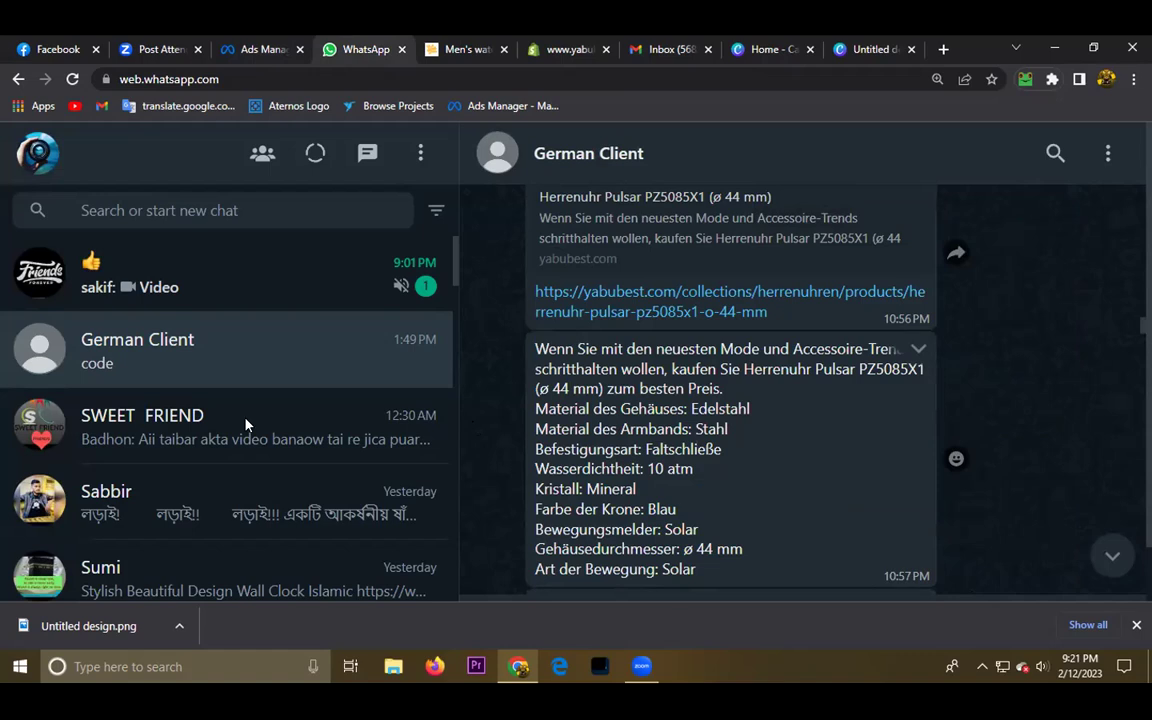
Copy the title "MEN'S WATCH PULSAR PZ5085X1 (Ø 44 MM)" from the shop's product page and paste it as the card's headline in Ads Manager
key(ctrl+Tab)
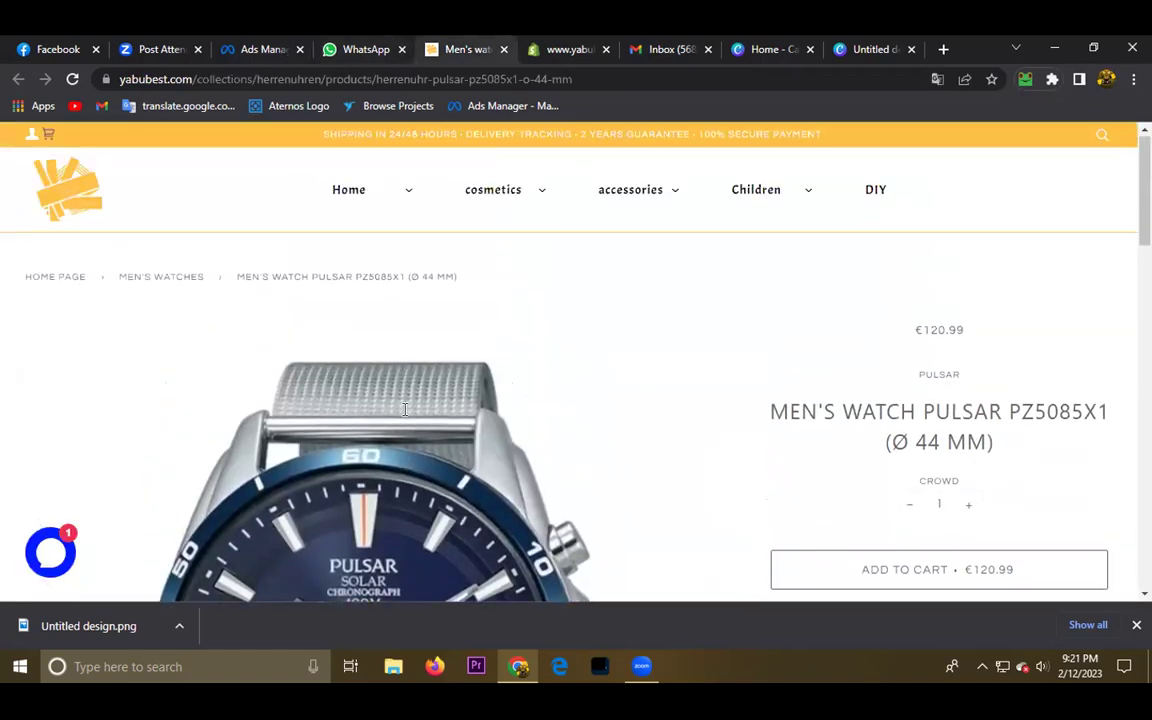
drag(776, 296, 1098, 327)
key(super+c)
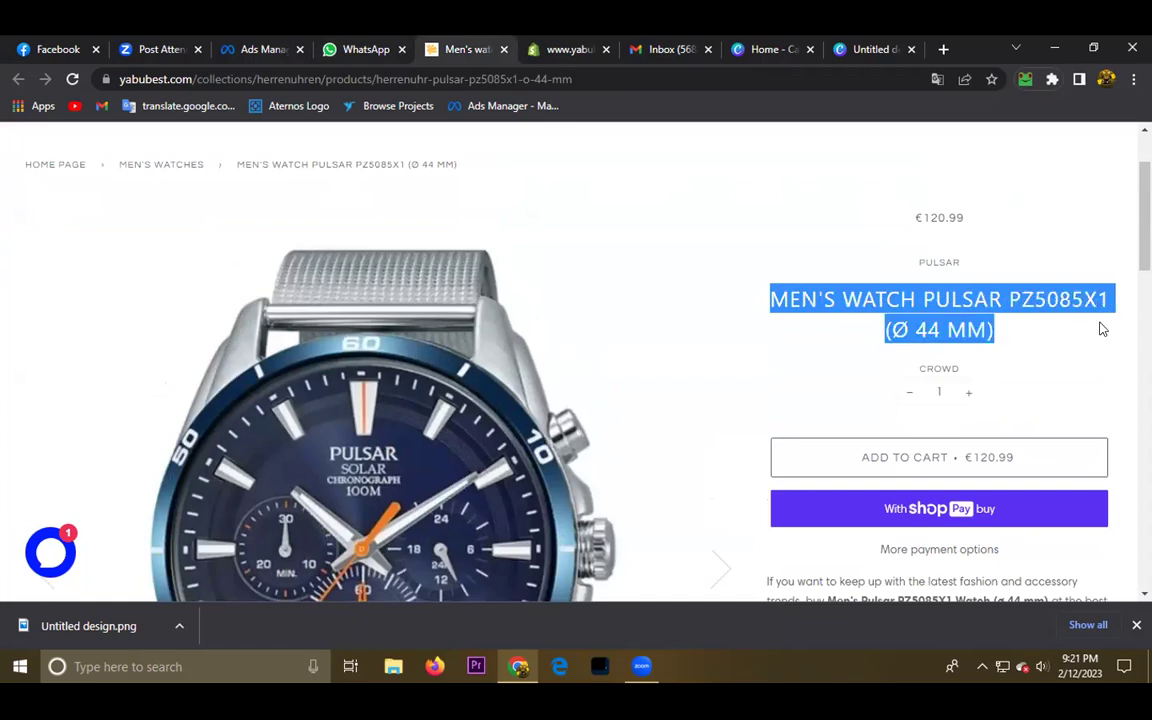
right_click(967, 320)
click(265, 46)
click(265, 46)
right_click(476, 332)
click(510, 432)
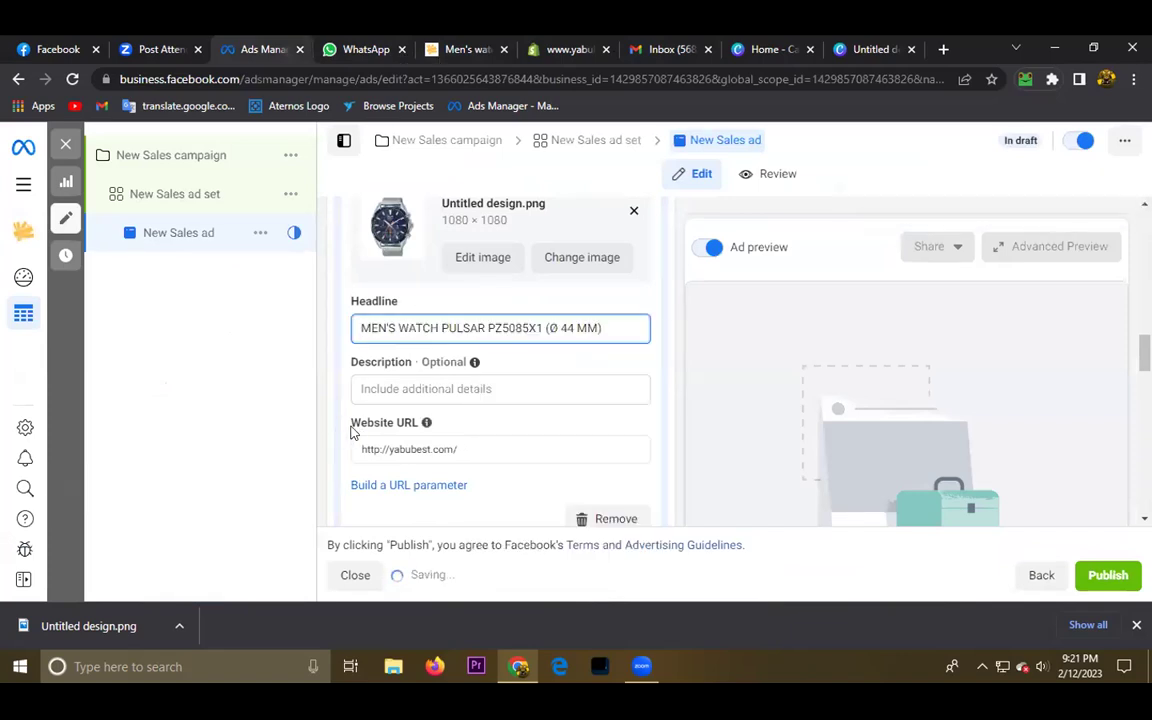
Open the emoji picker for the card's description and look through the smiley, people, celebration and food categories for a suitable symbol
click(382, 385)
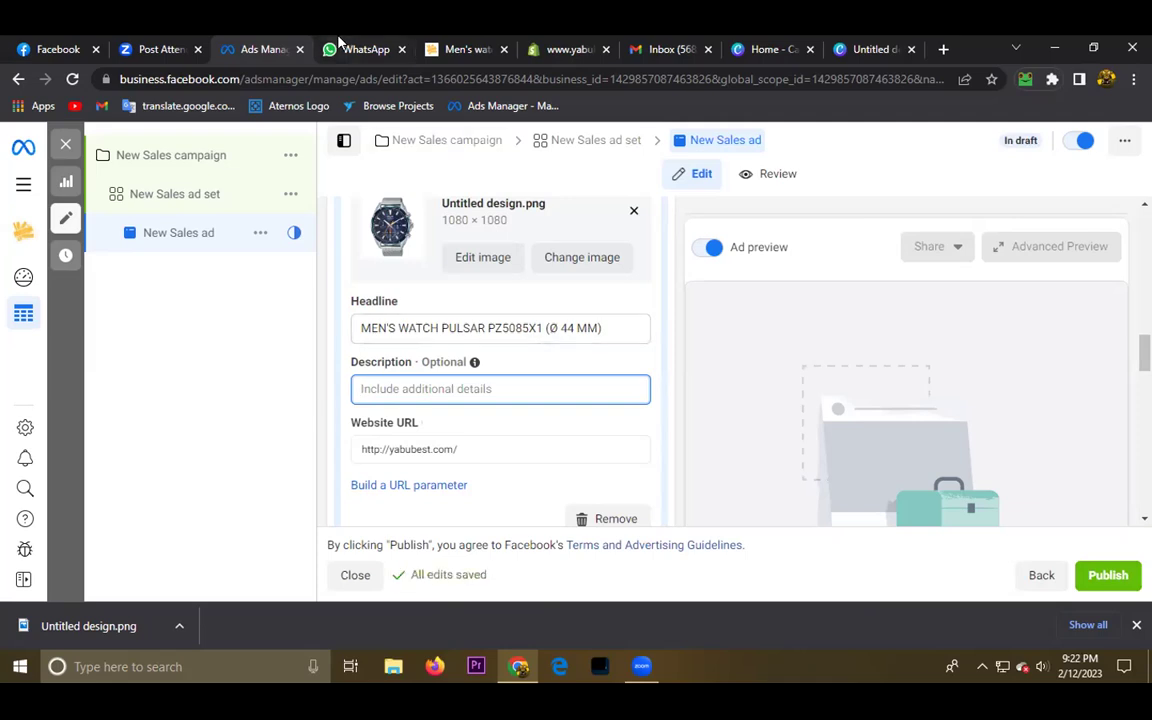
mouse_move(364, 45)
key(super+period)
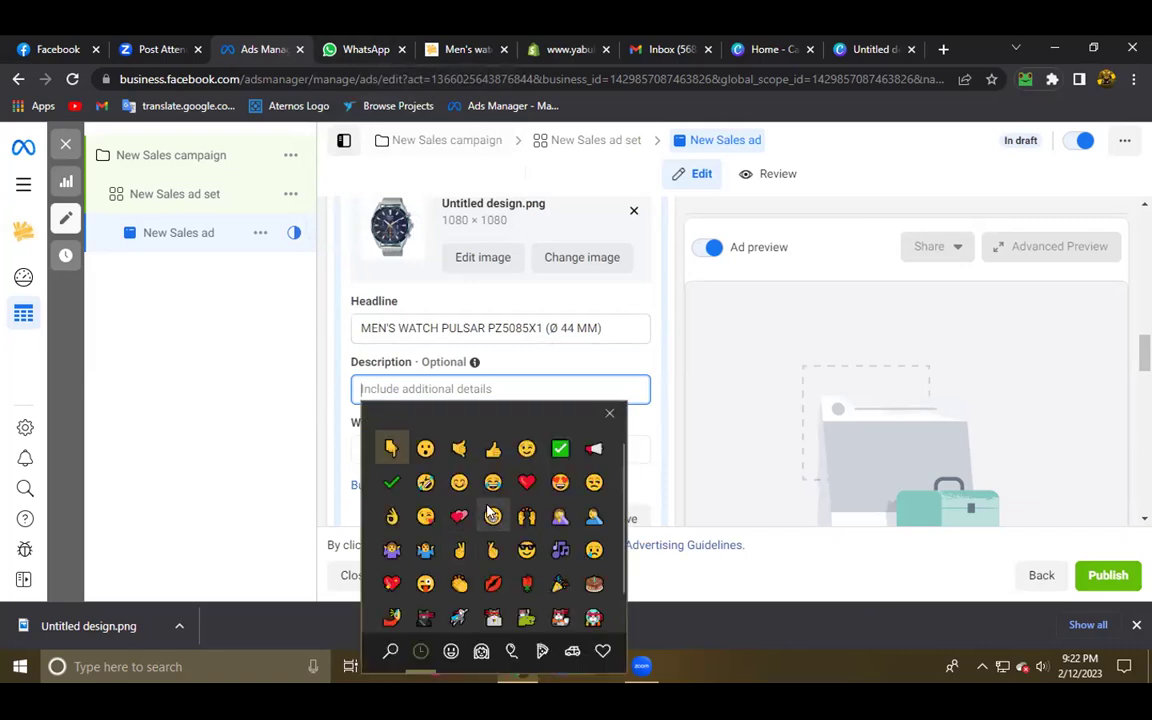
click(451, 651)
scroll(493, 560, down, 10)
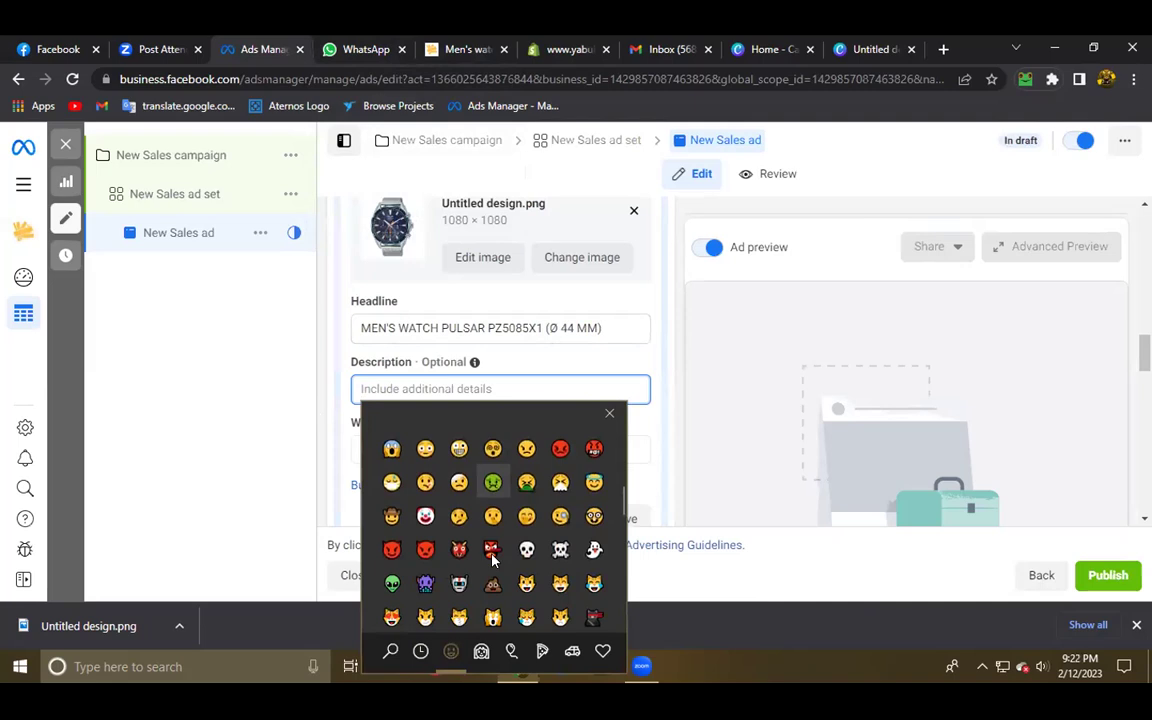
scroll(493, 575, down, 10)
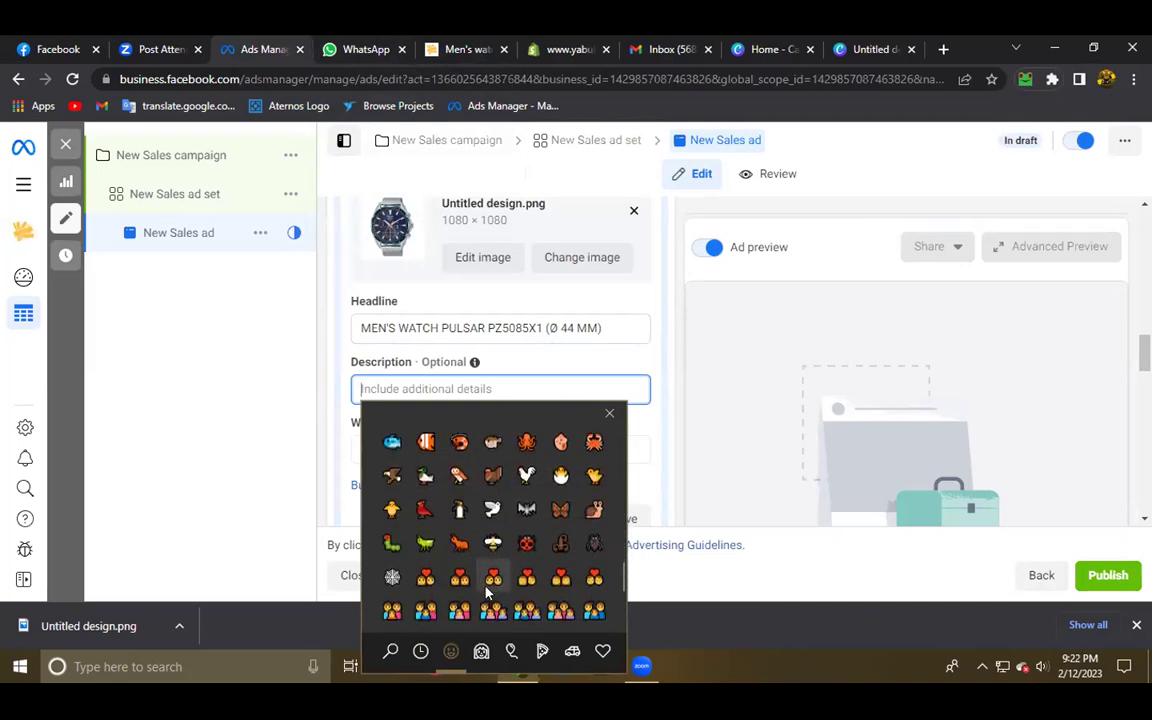
scroll(493, 550, down, 8)
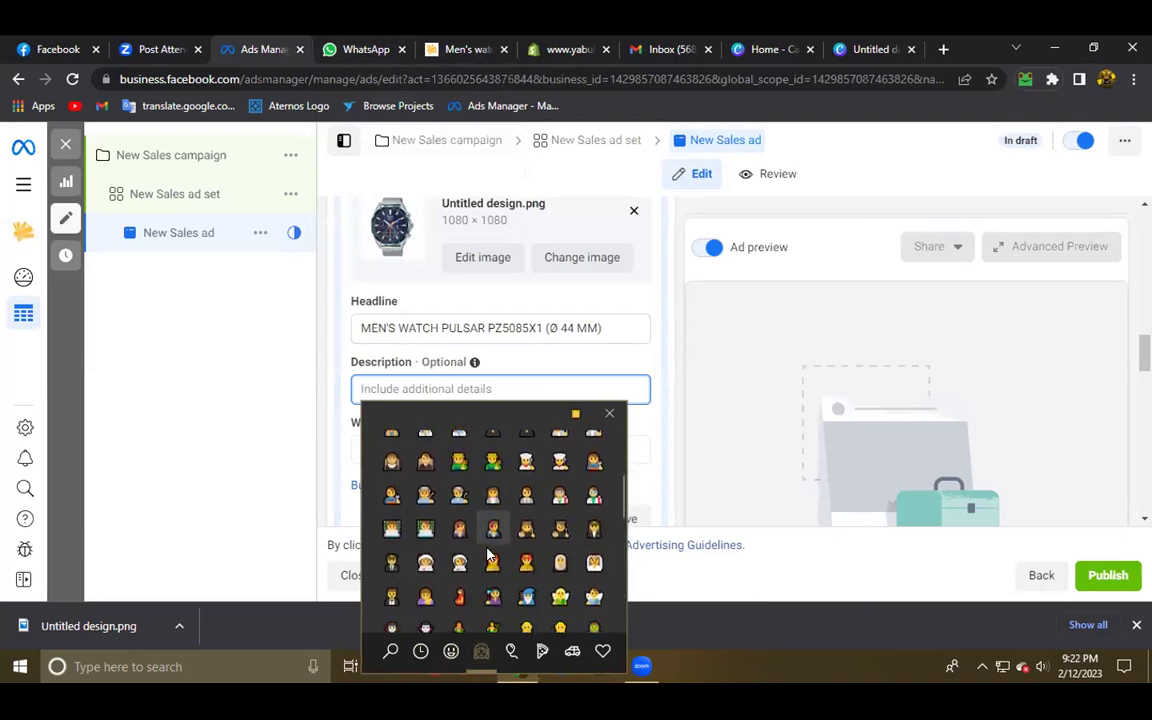
scroll(493, 565, down, 10)
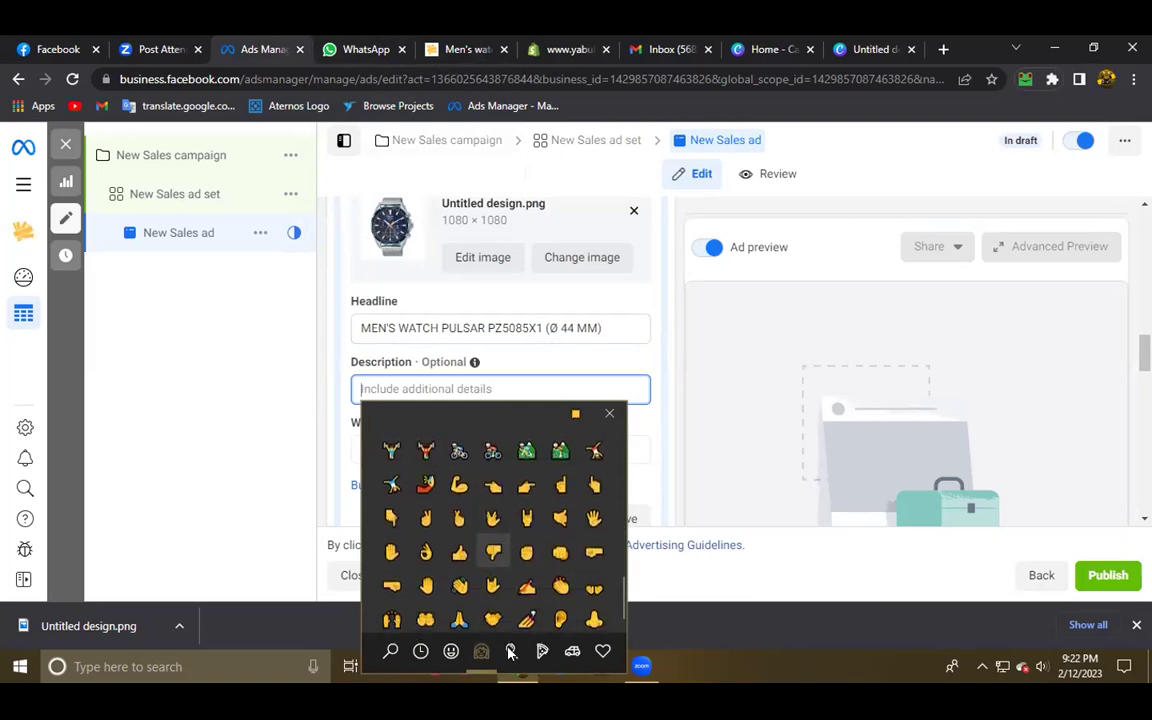
scroll(510, 550, down, 10)
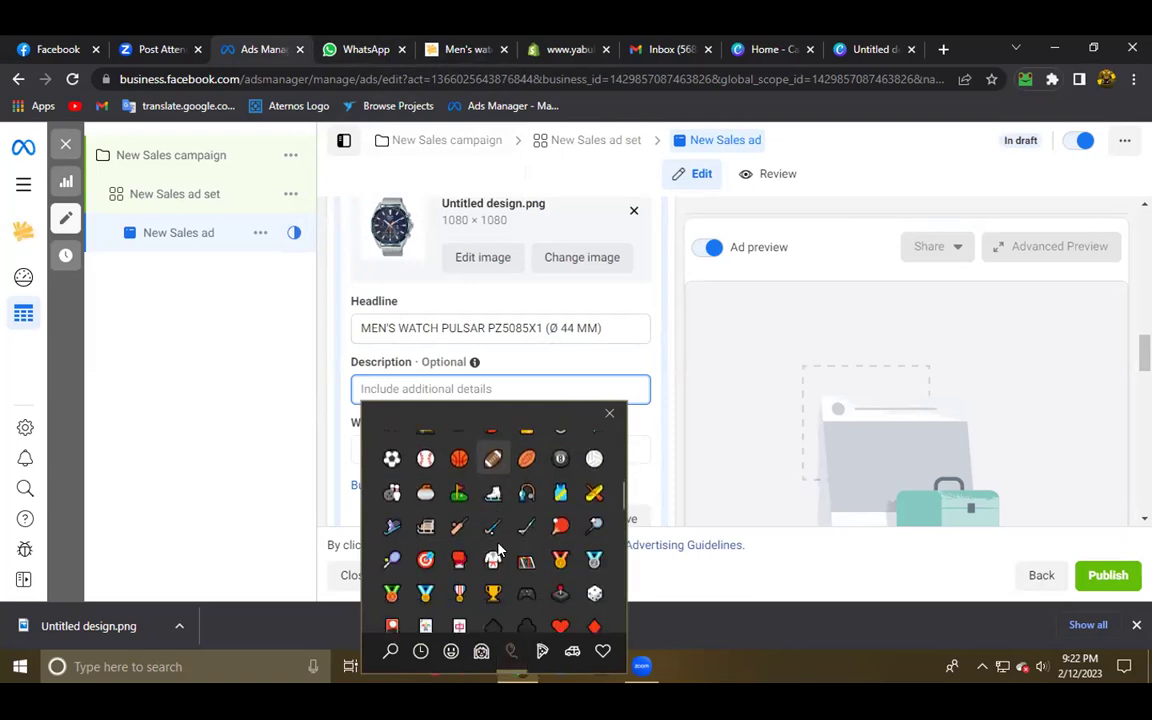
scroll(497, 565, down, 10)
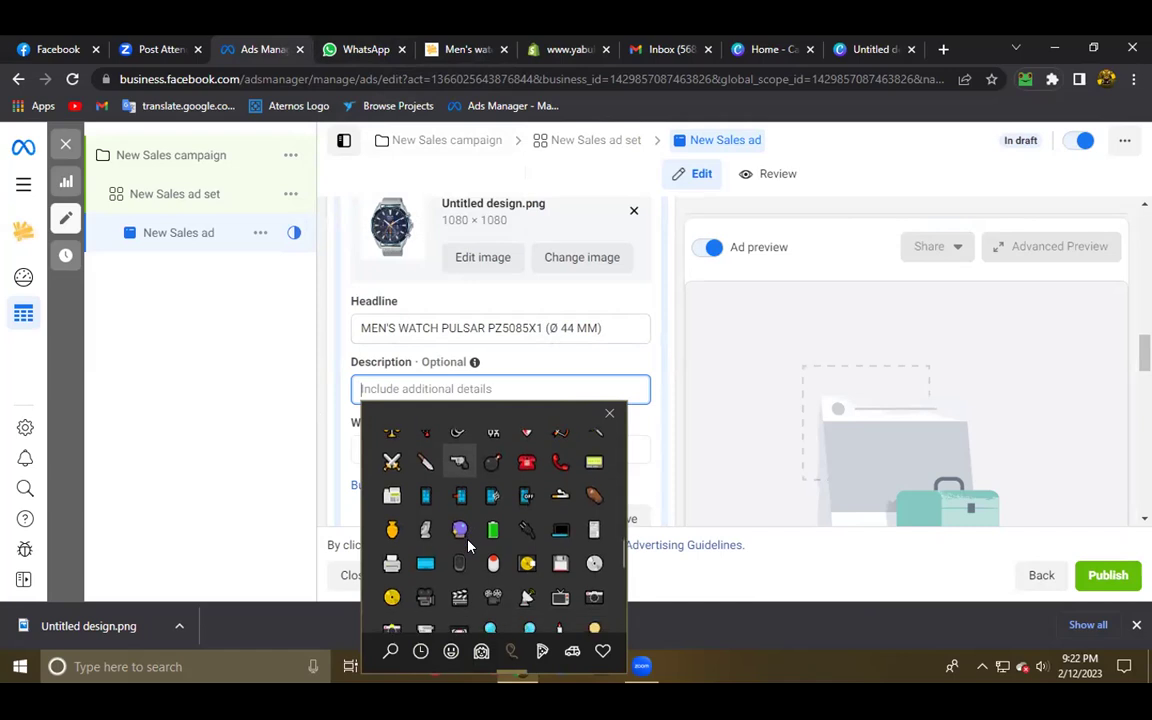
scroll(470, 560, down, 5)
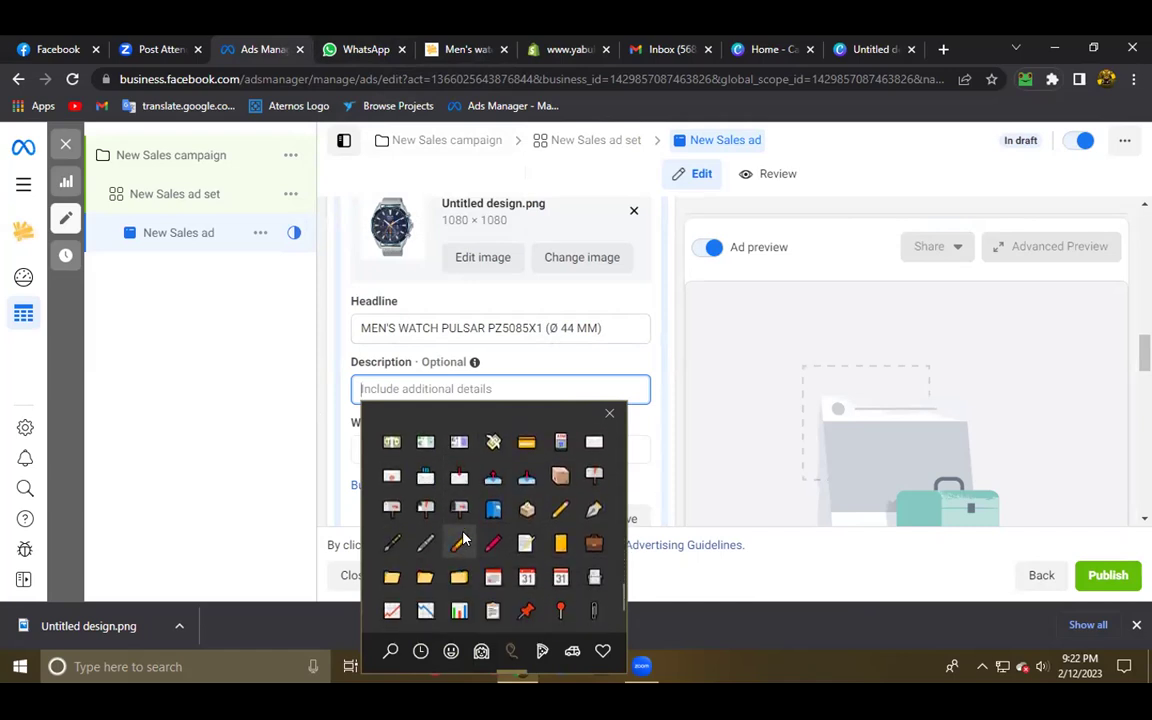
click(541, 651)
scroll(503, 551, down, 2)
scroll(503, 551, down, 3)
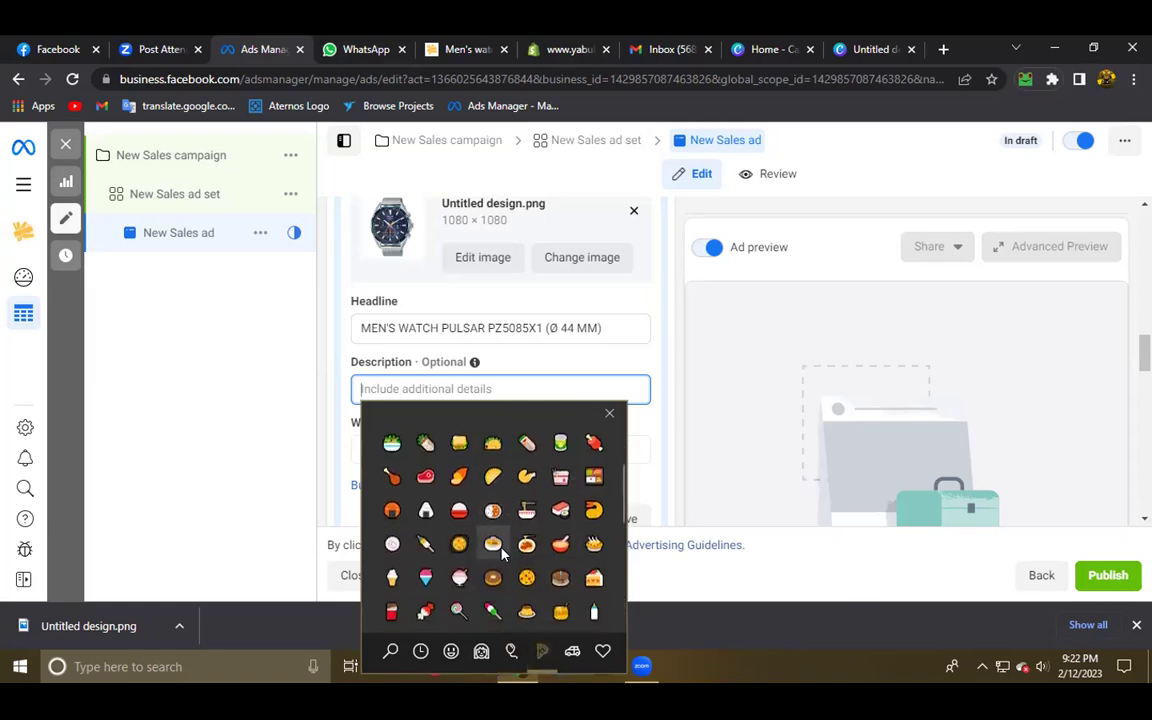
scroll(503, 551, down, 5)
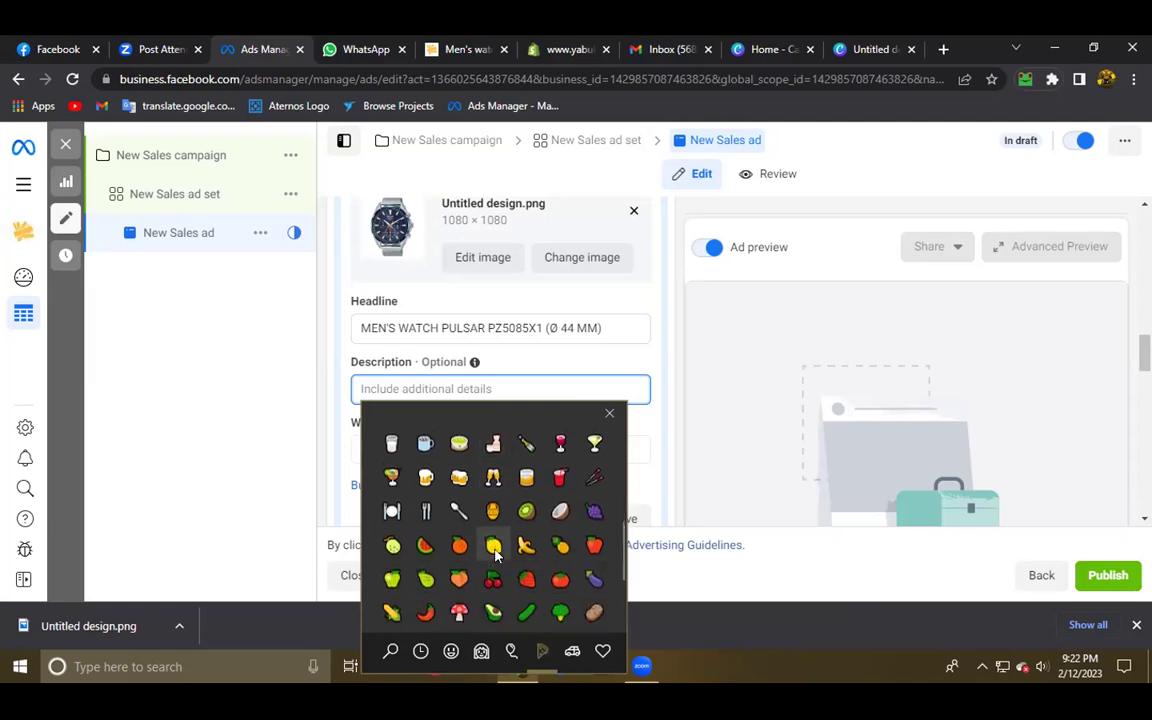
scroll(517, 573, up, 10)
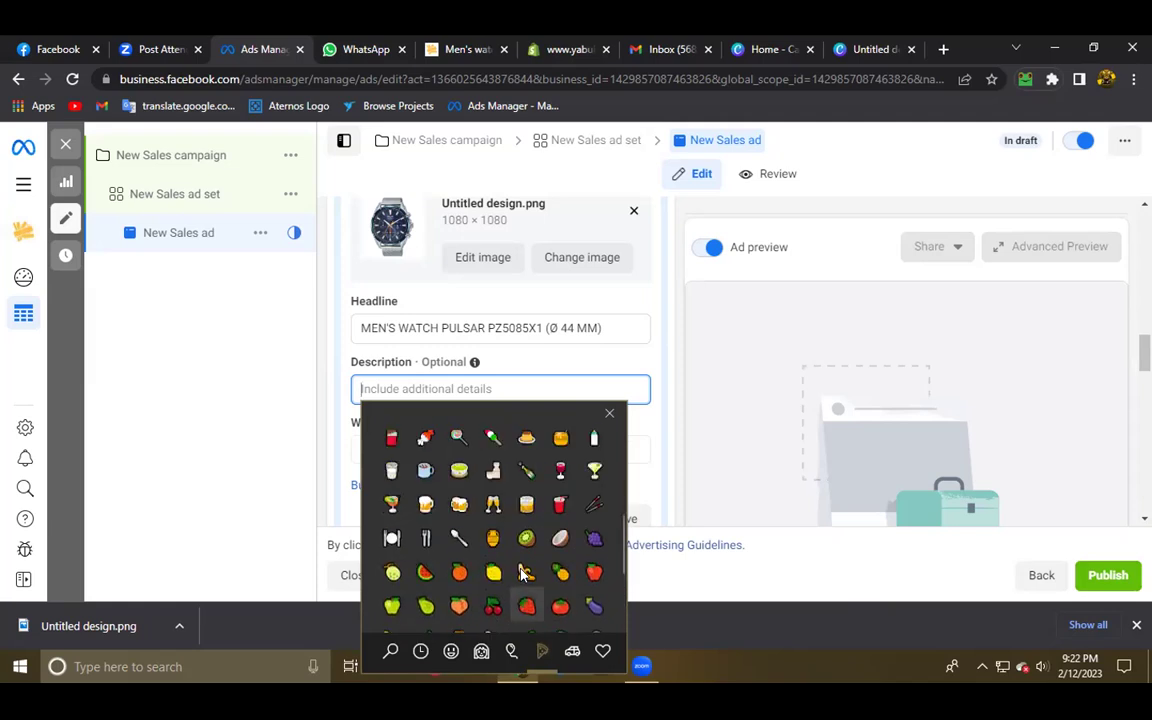
Fill the card's description with five yellow star emojis from the transport and weather category and close the emoji picker
click(572, 651)
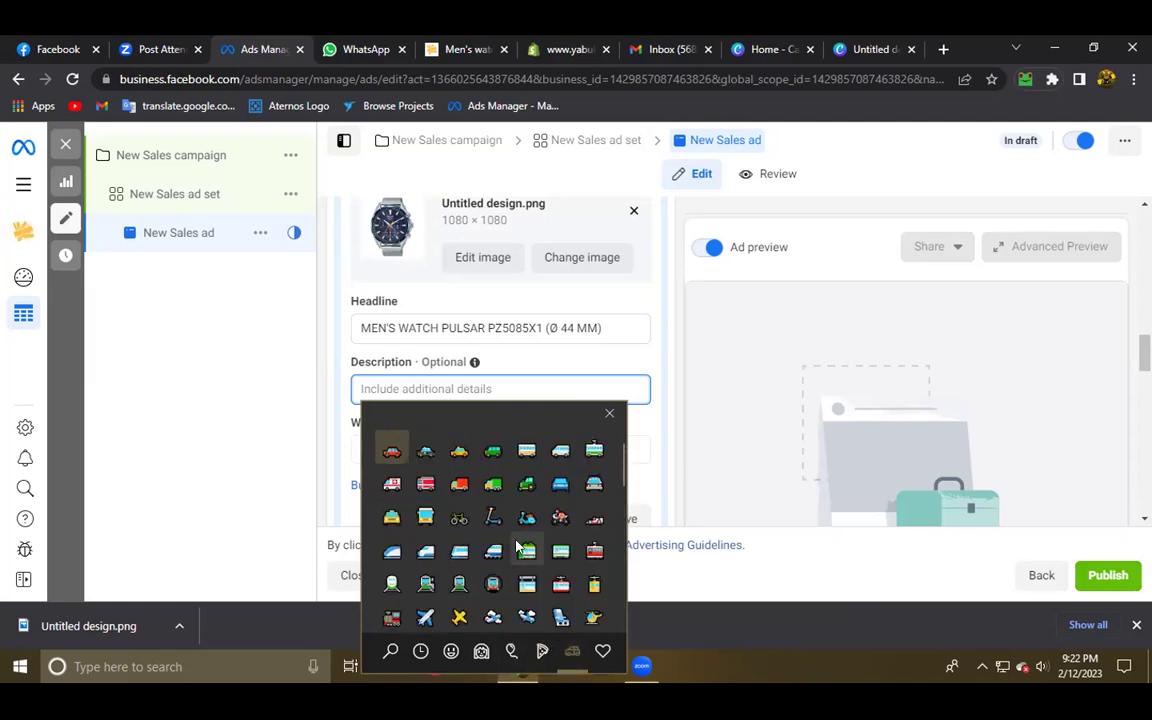
scroll(508, 549, down, 5)
scroll(508, 549, down, 10)
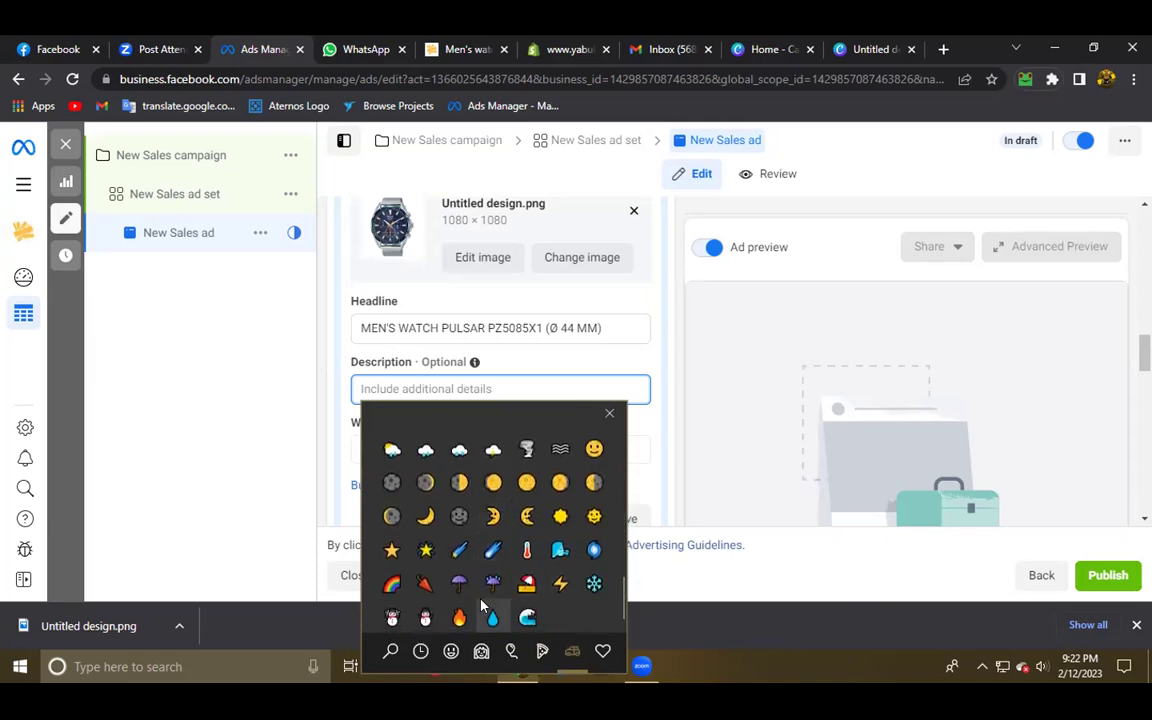
click(391, 553)
click(391, 553)
click(391, 553)
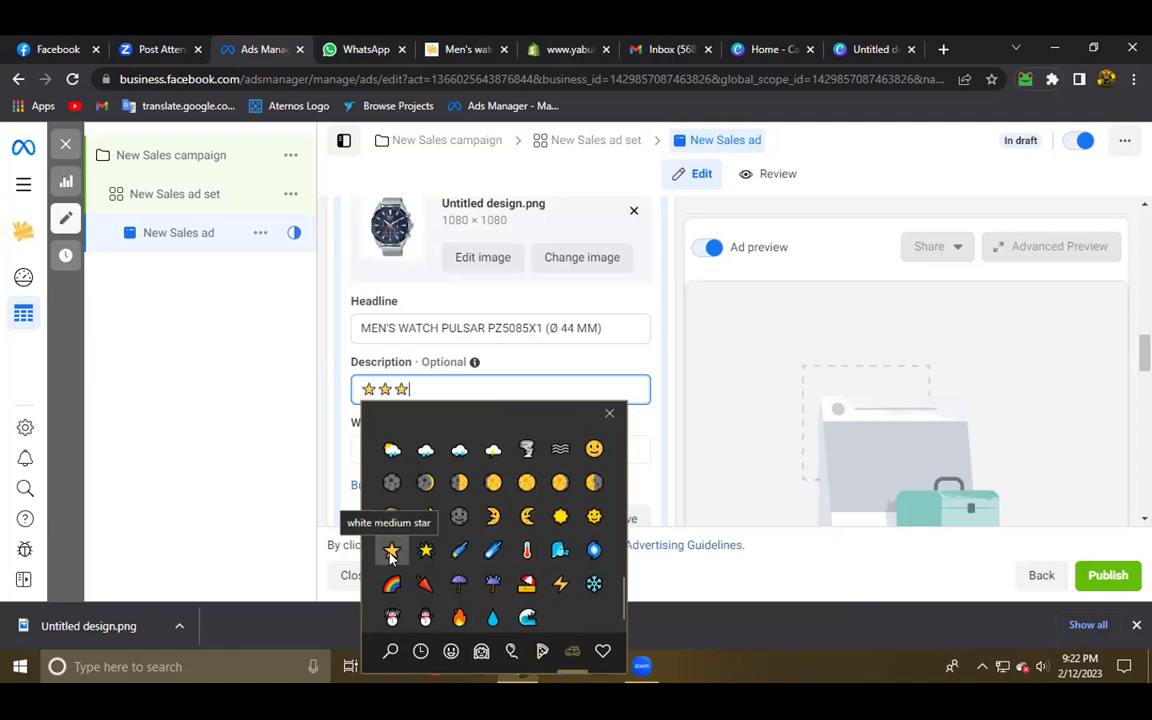
click(391, 553)
click(391, 553)
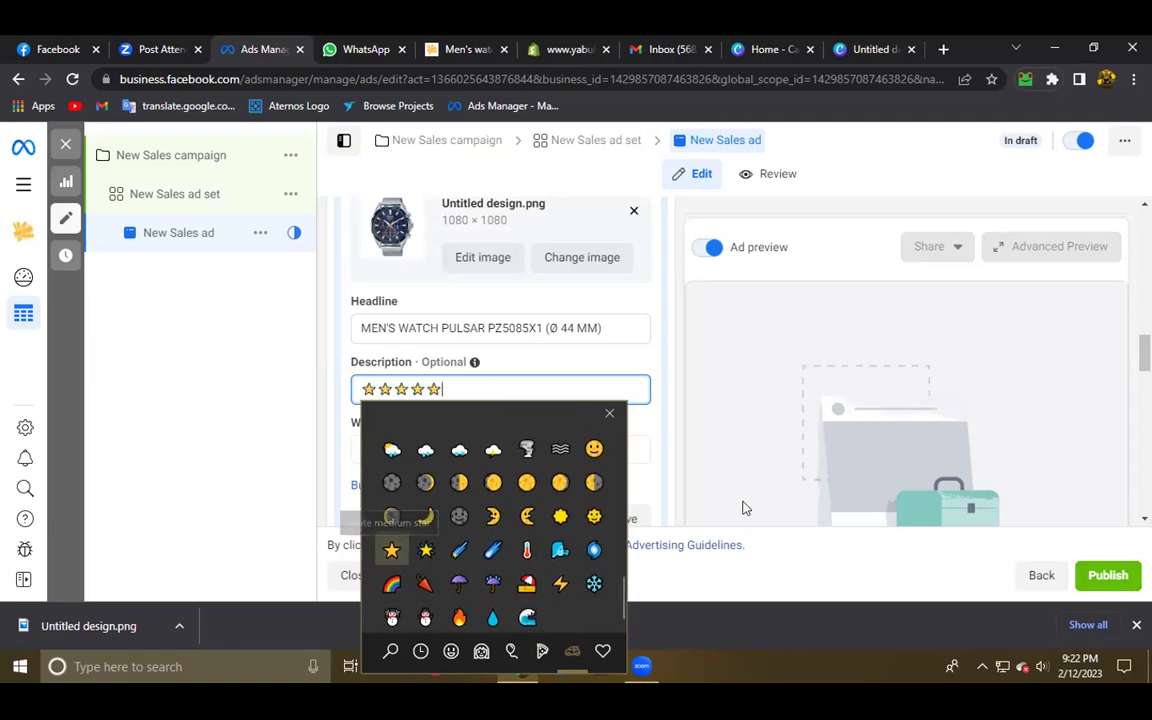
click(609, 413)
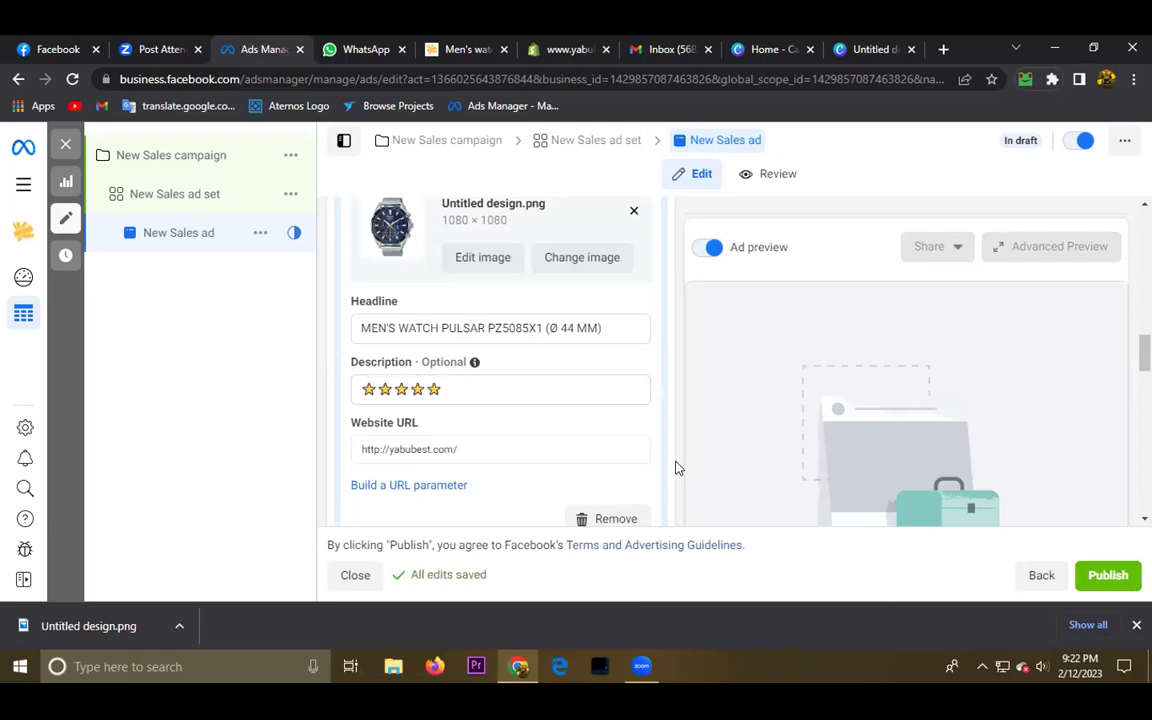
Replace the card's website URL with the Pulsar PZ5085X1 product page address copied from the yabubest.com shop
scroll(442, 432, down, 1)
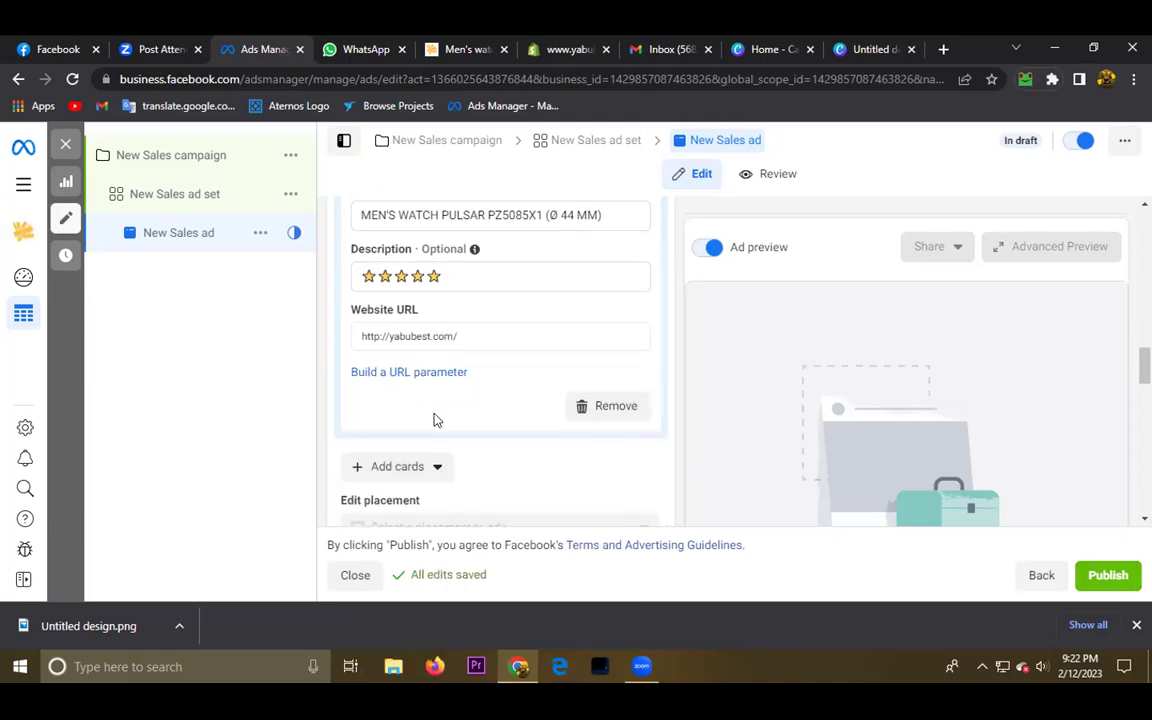
key(Tab)
key(ctrl+a)
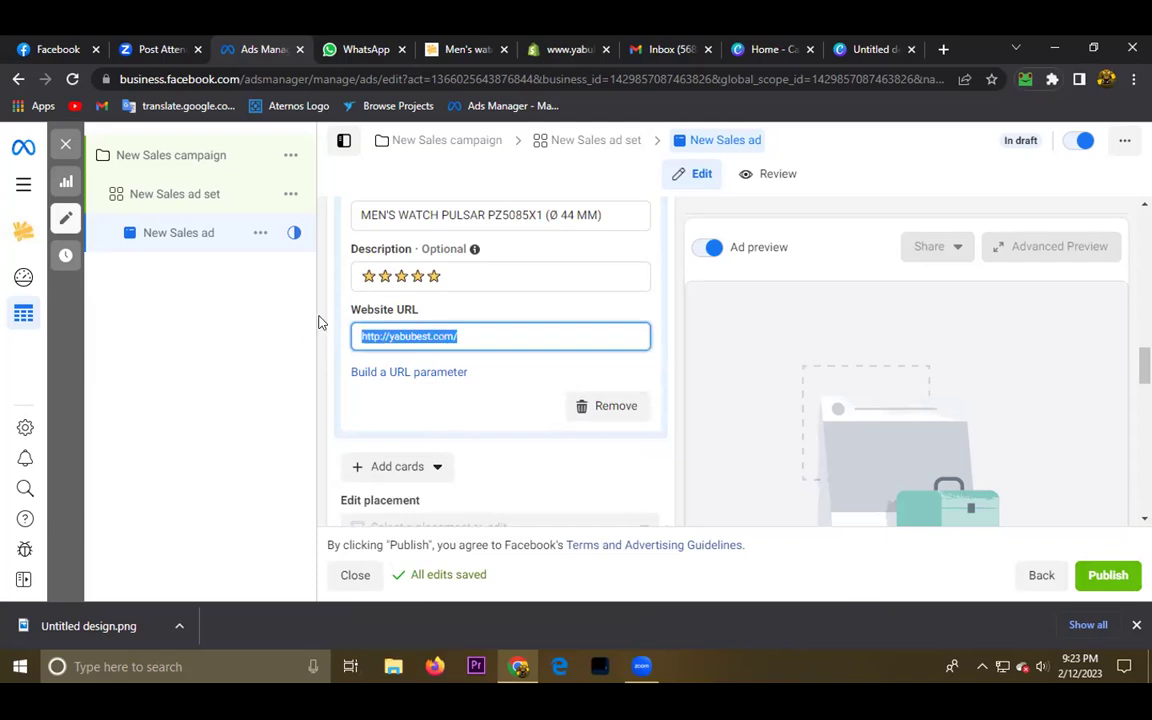
click(463, 47)
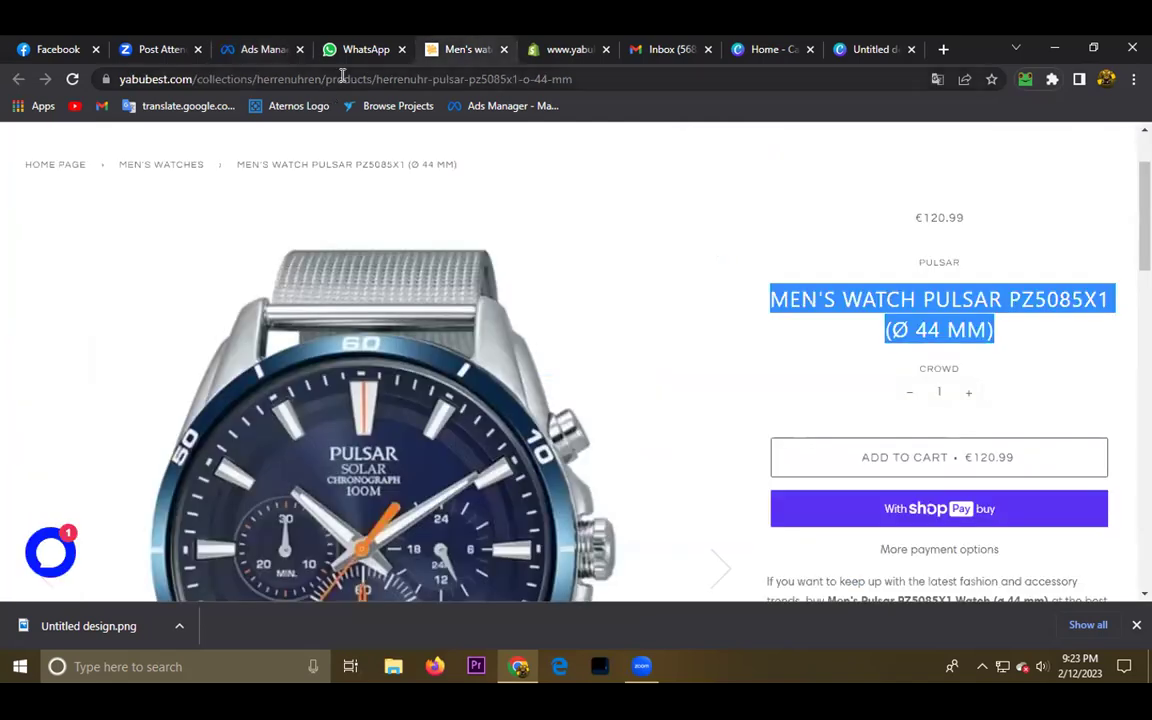
click(342, 77)
right_click(342, 77)
click(385, 139)
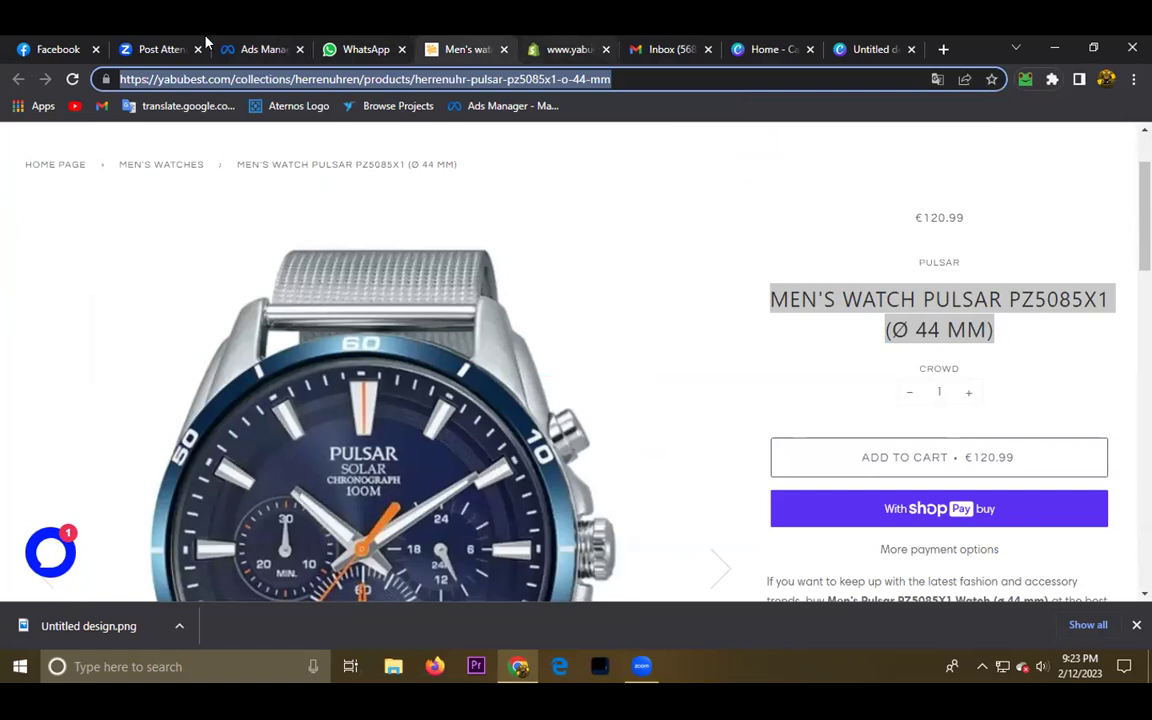
click(256, 48)
right_click(452, 338)
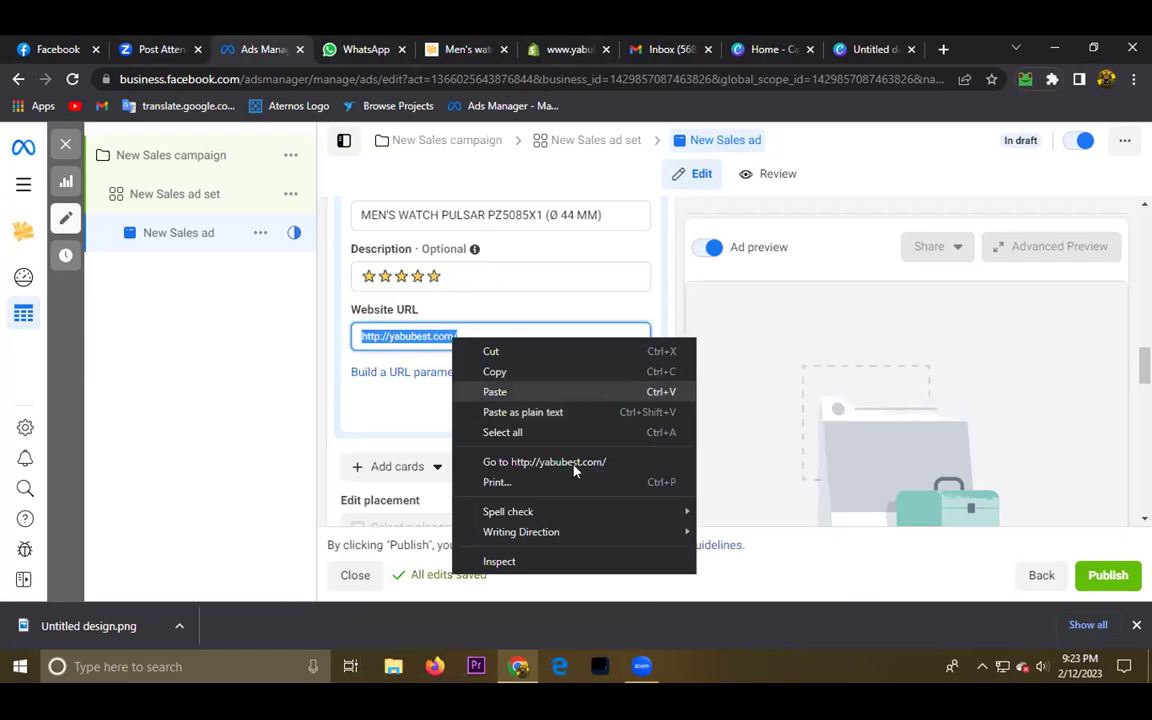
click(495, 391)
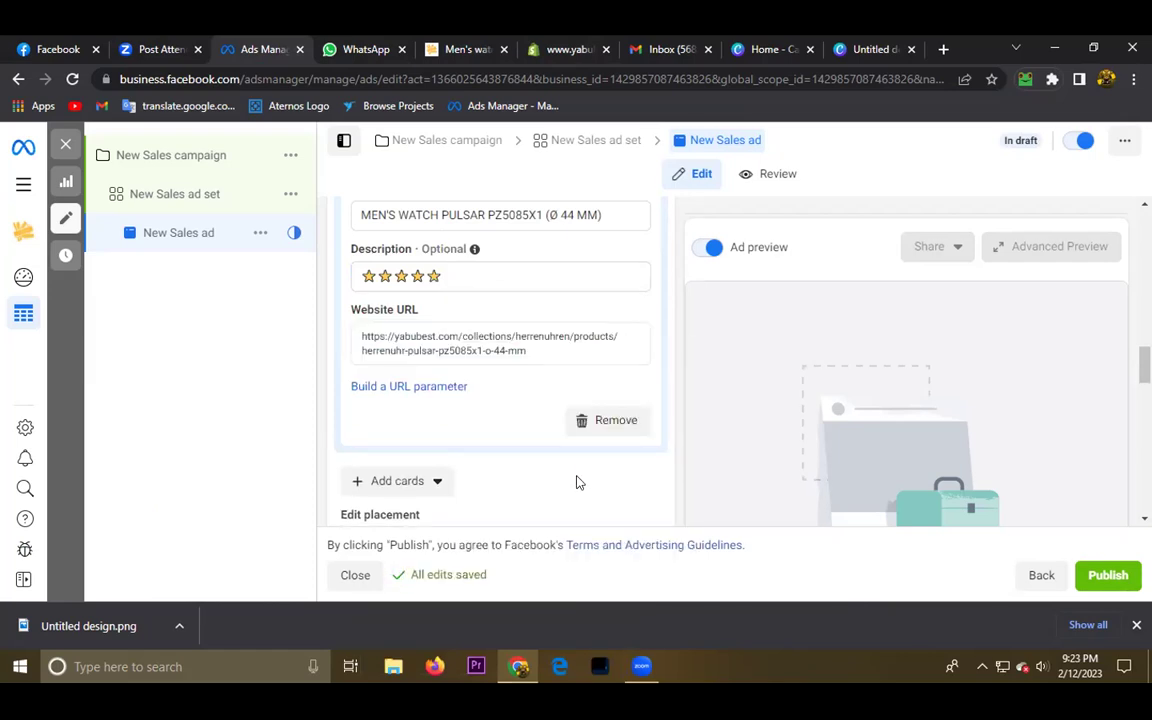
scroll(573, 484, down, 1)
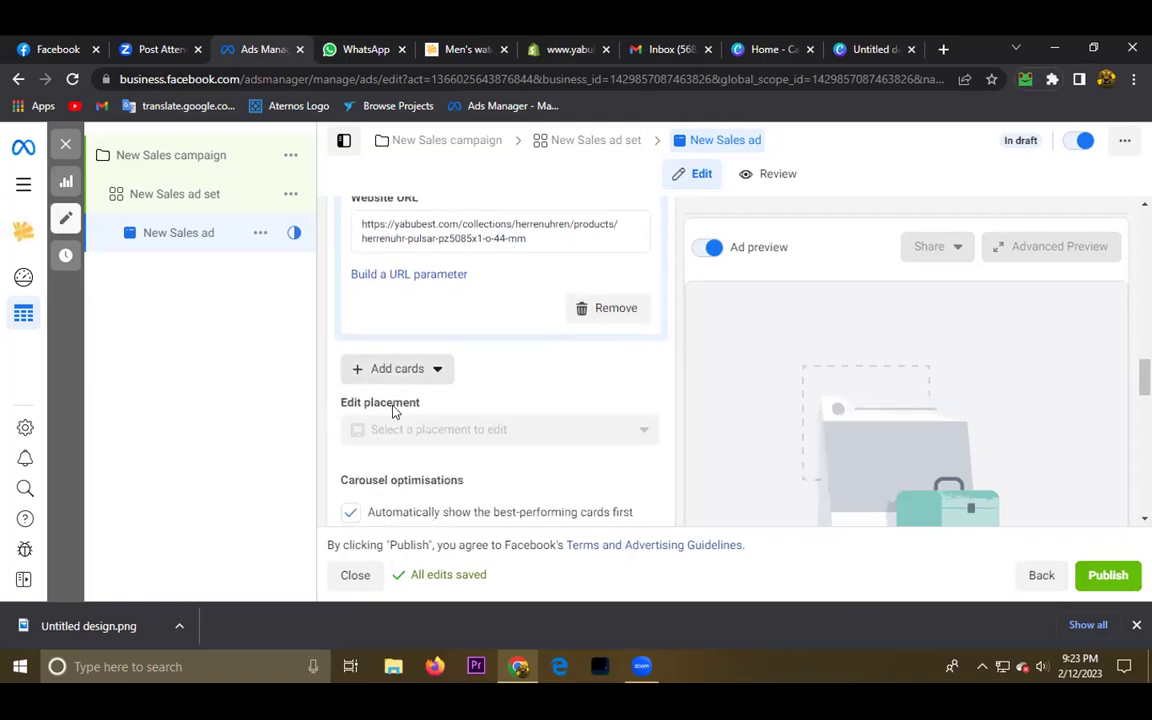
click(397, 368)
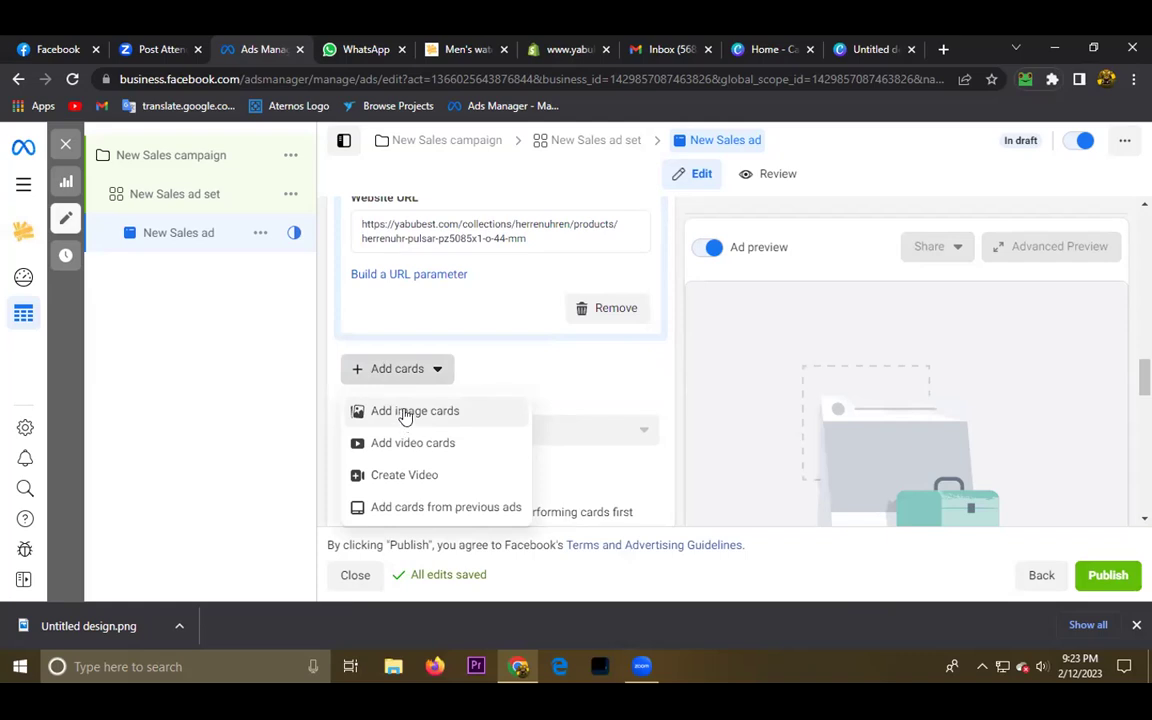
click(405, 414)
scroll(257, 368, down, 2)
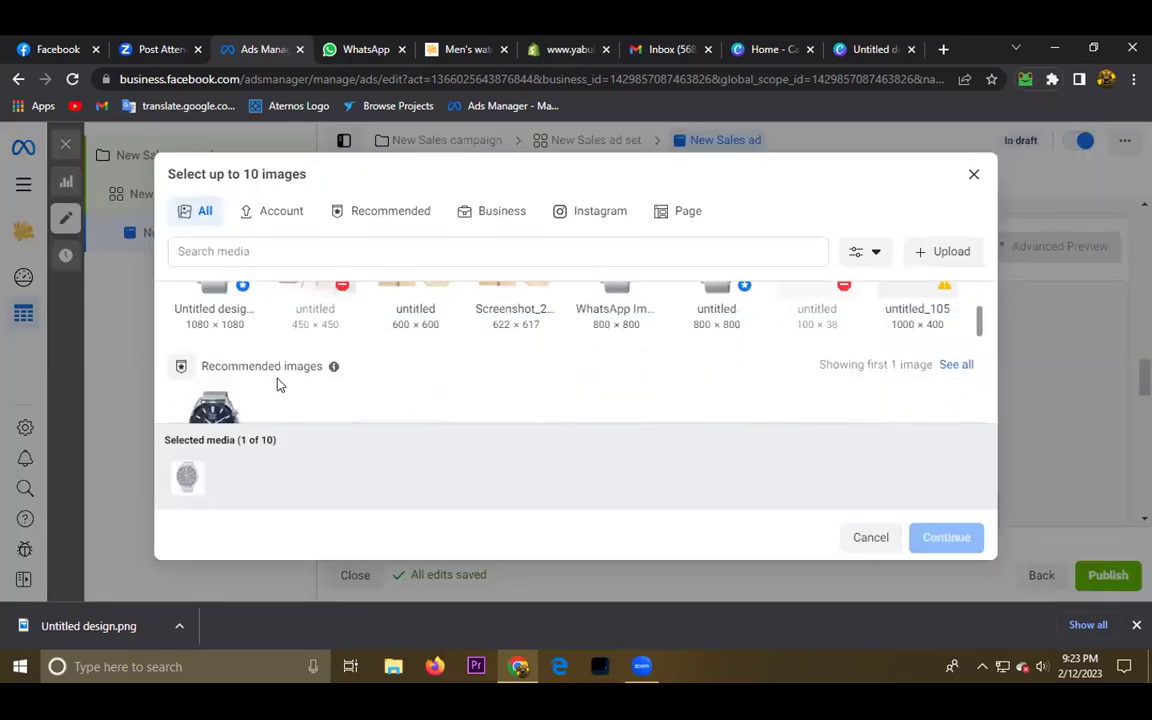
scroll(229, 333, up, 2)
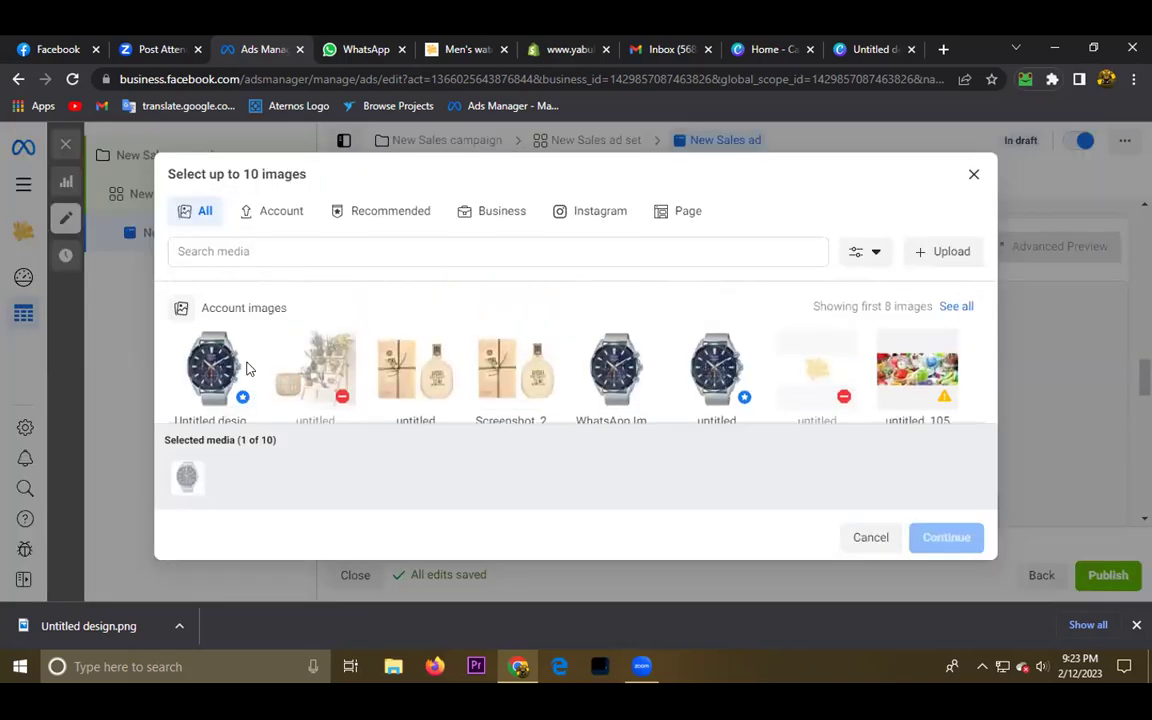
scroll(225, 345, down, 2)
scroll(230, 365, up, 2)
click(207, 366)
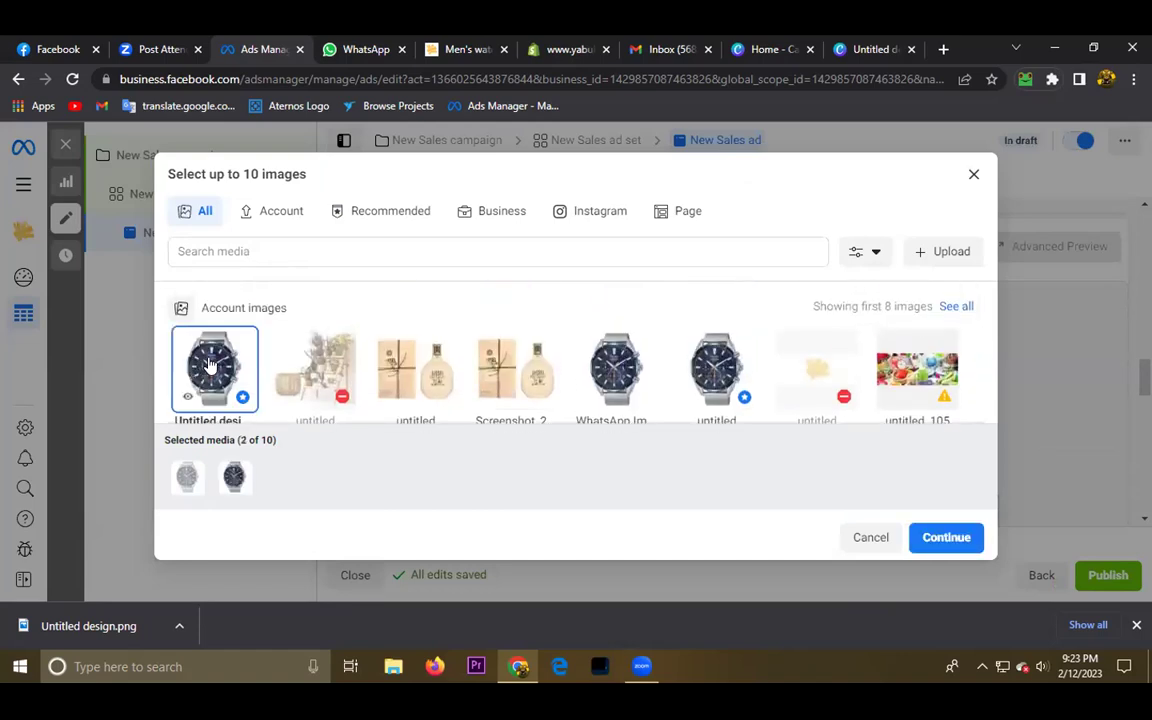
click(871, 538)
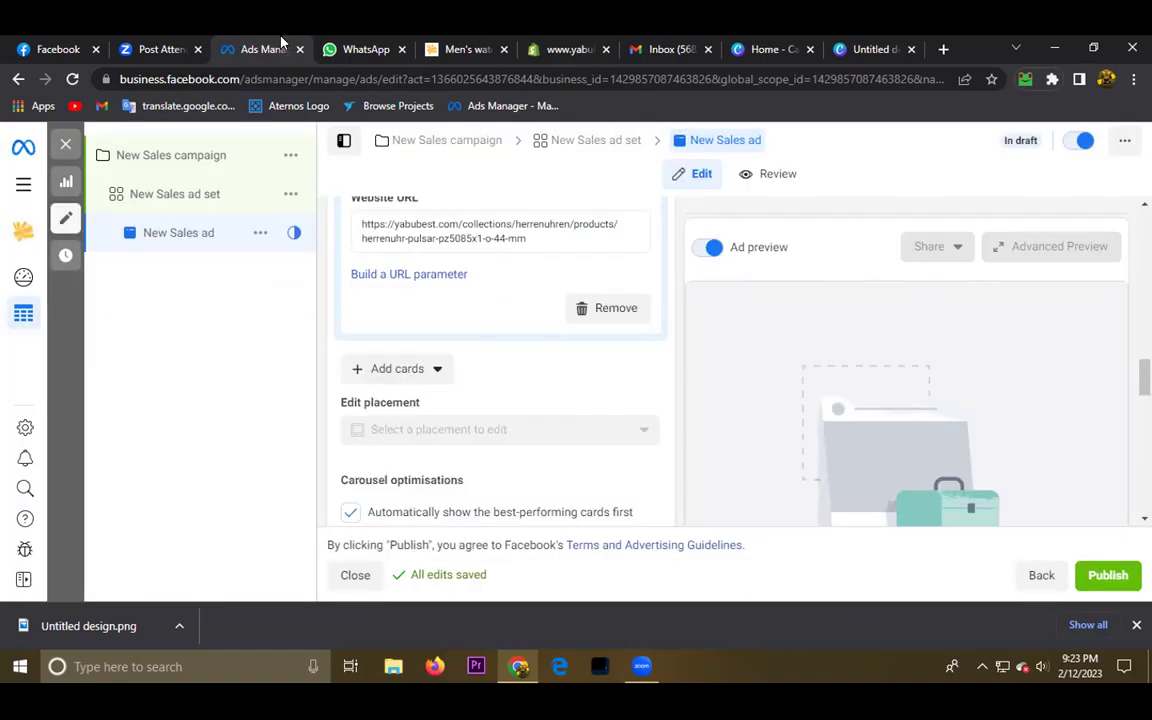
Look through the Pulsar PZ5085X1 product page in the shop, including its gallery images and the related watches
click(462, 45)
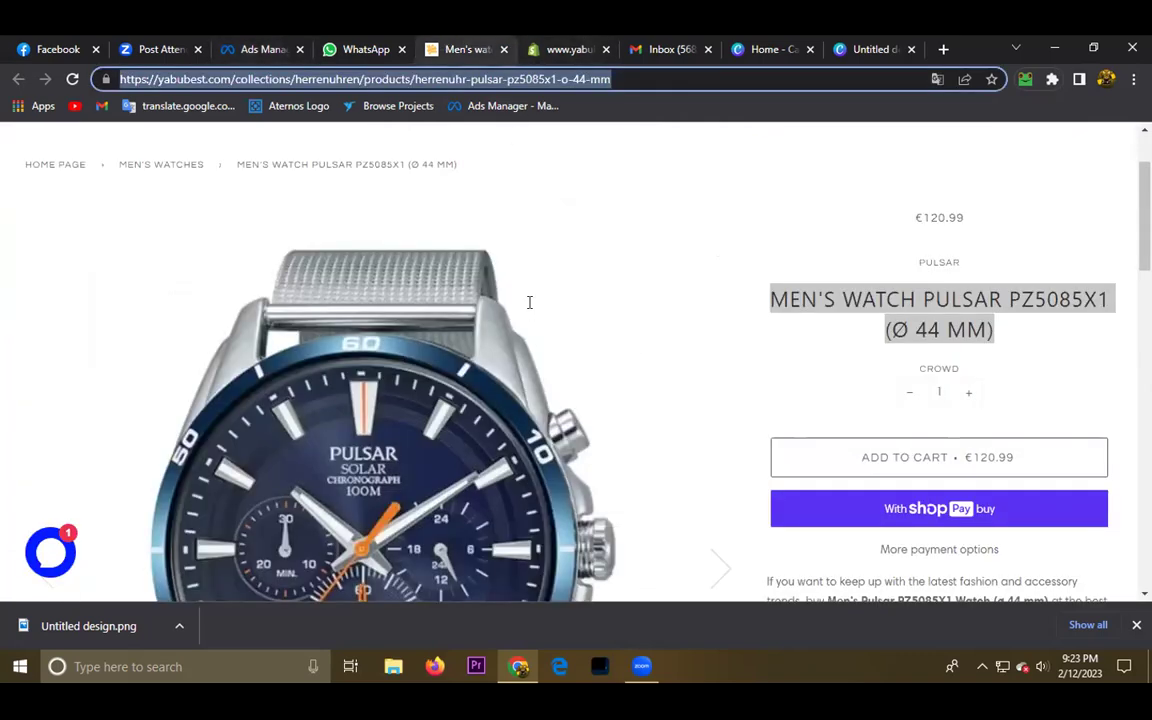
scroll(150, 406, down, 10)
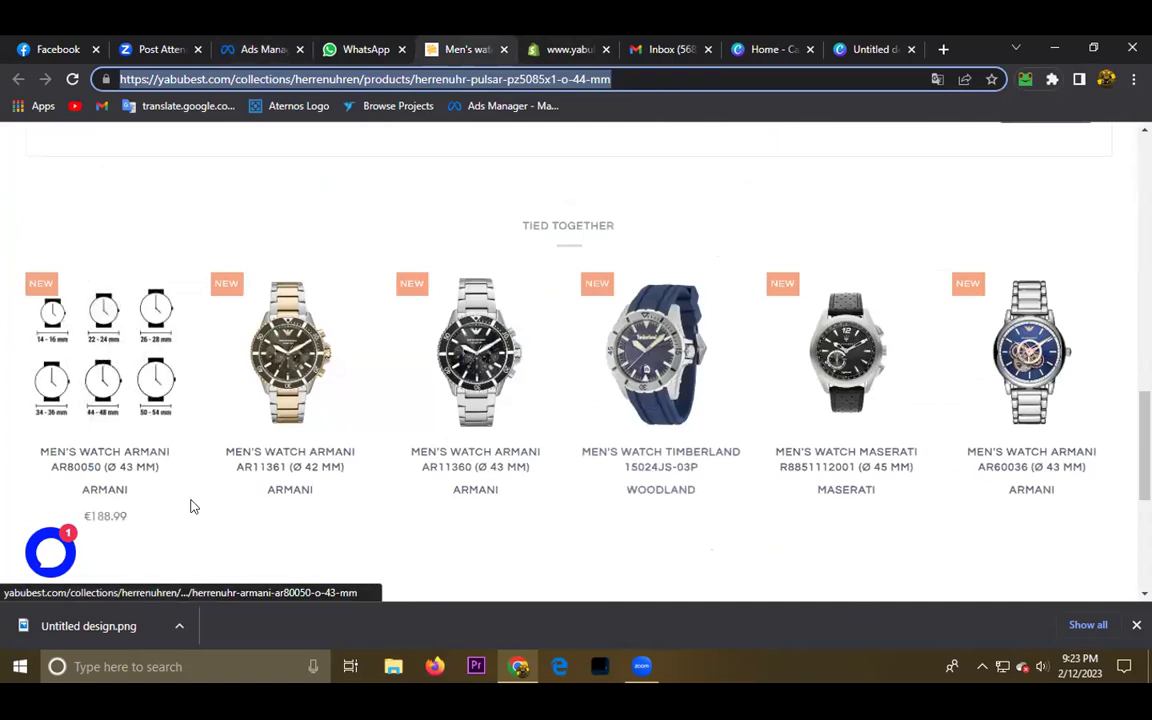
scroll(360, 525, up, 5)
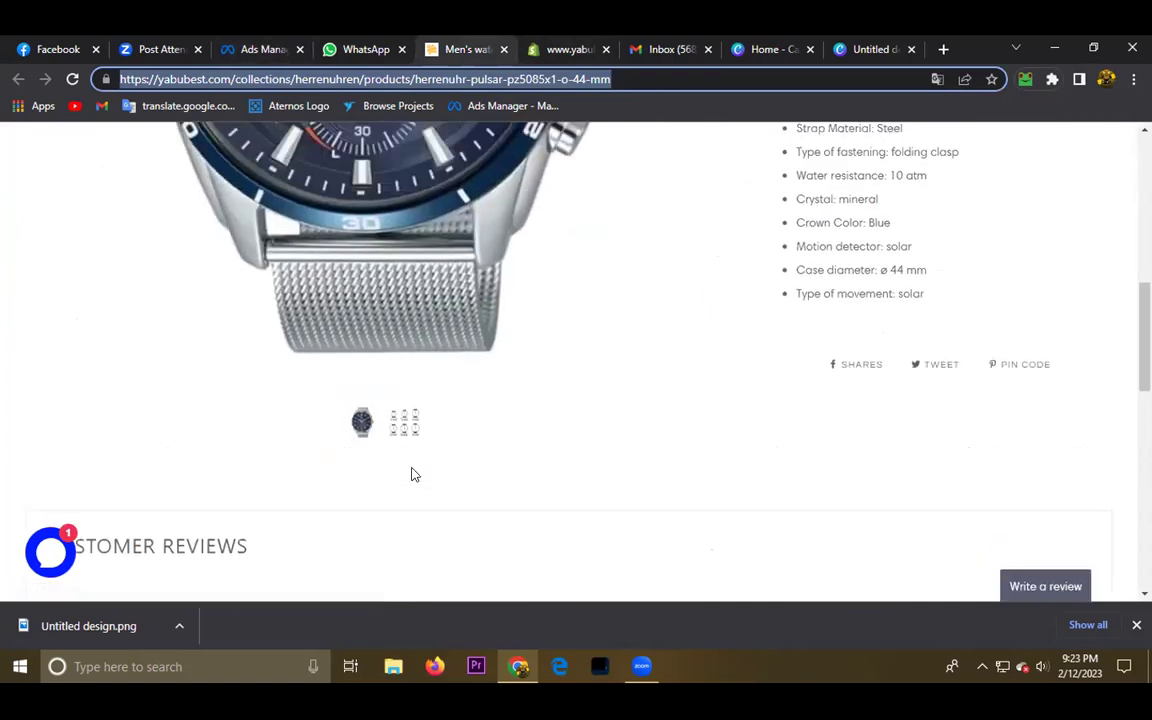
scroll(415, 474, up, 4)
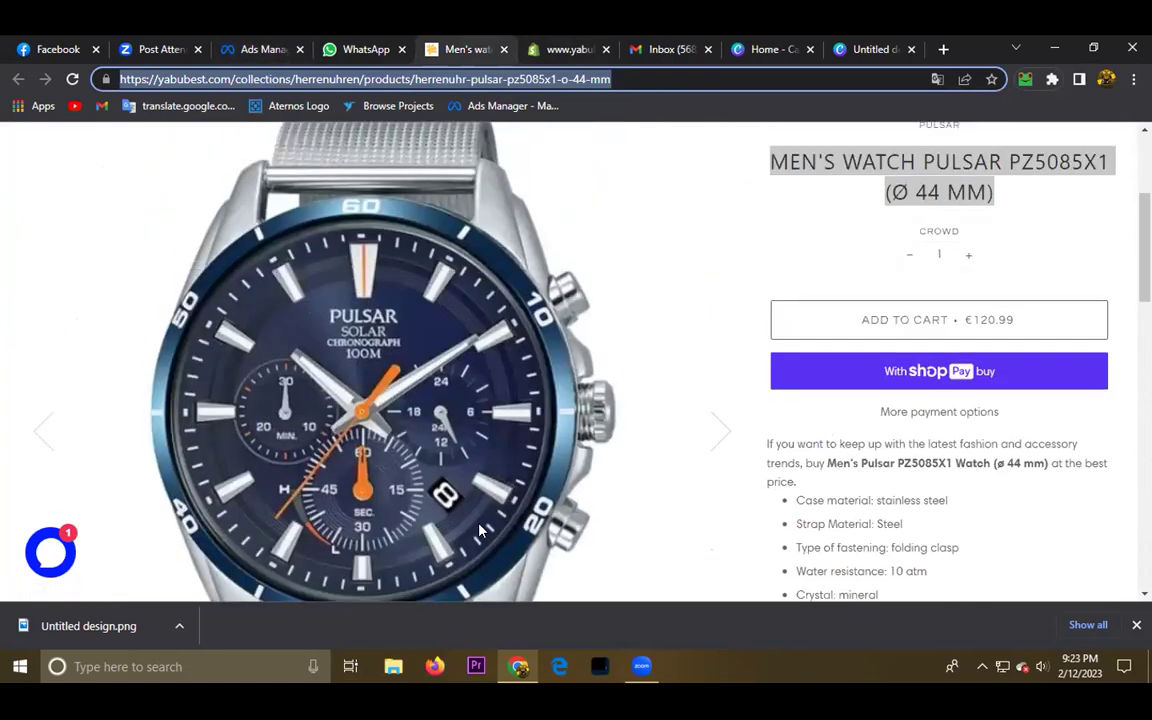
scroll(480, 530, down, 3)
click(362, 508)
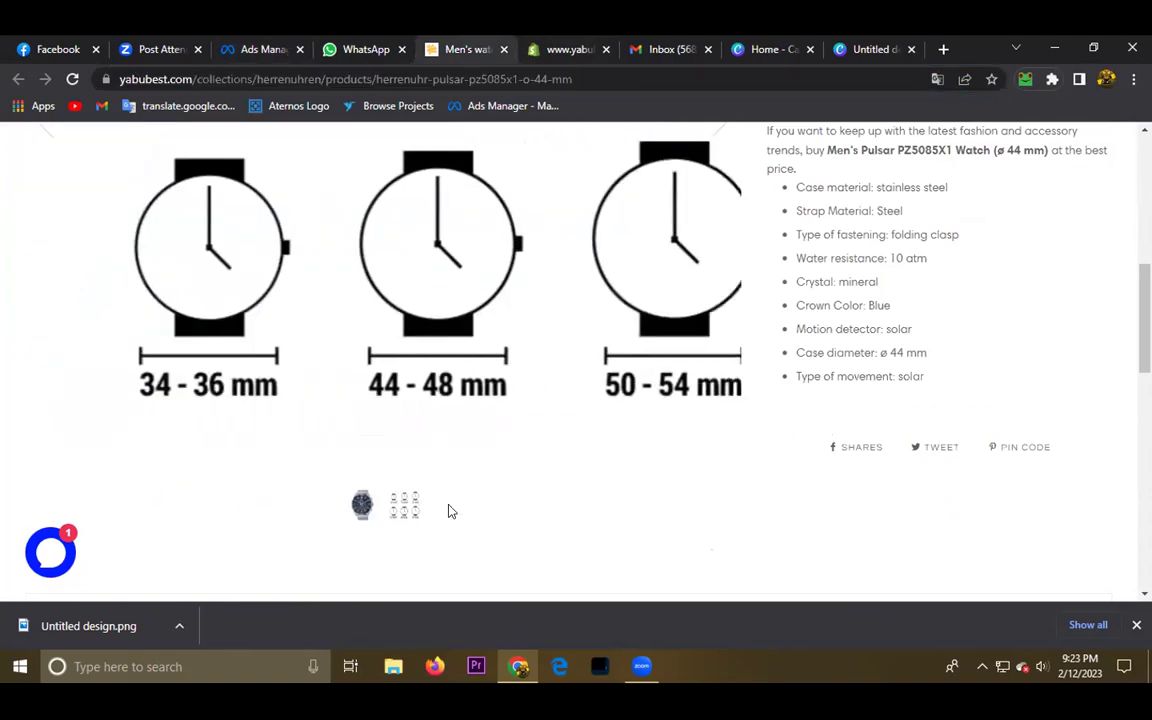
scroll(494, 508, up, 1)
scroll(494, 508, down, 1)
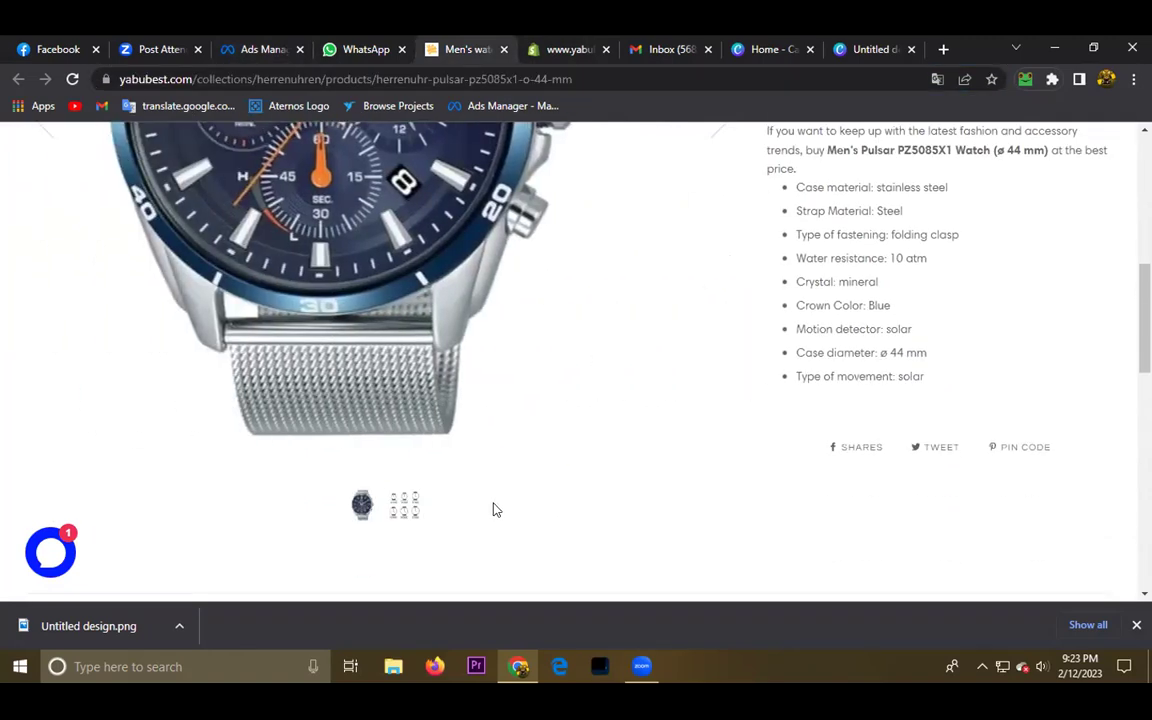
scroll(493, 510, up, 4)
triple_click(940, 295)
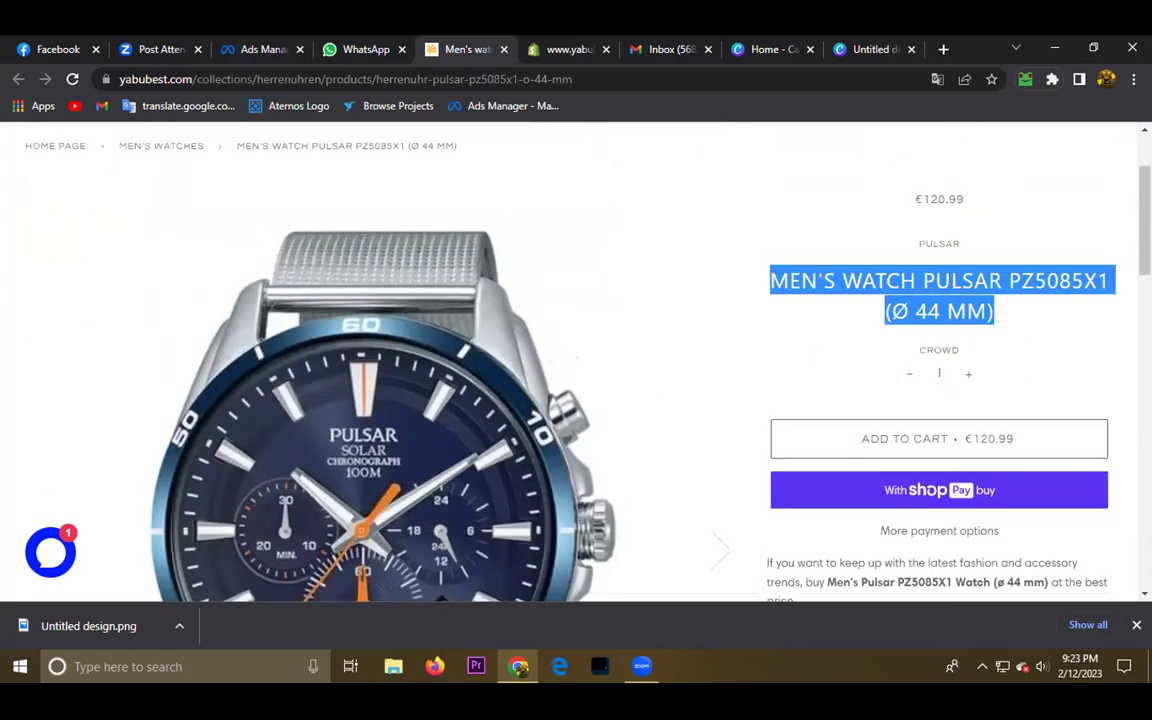
Open the product page of the Armani AR80050 (Ø 43 mm) men's watch from the related watches and try to save its main image
scroll(355, 545, down, 10)
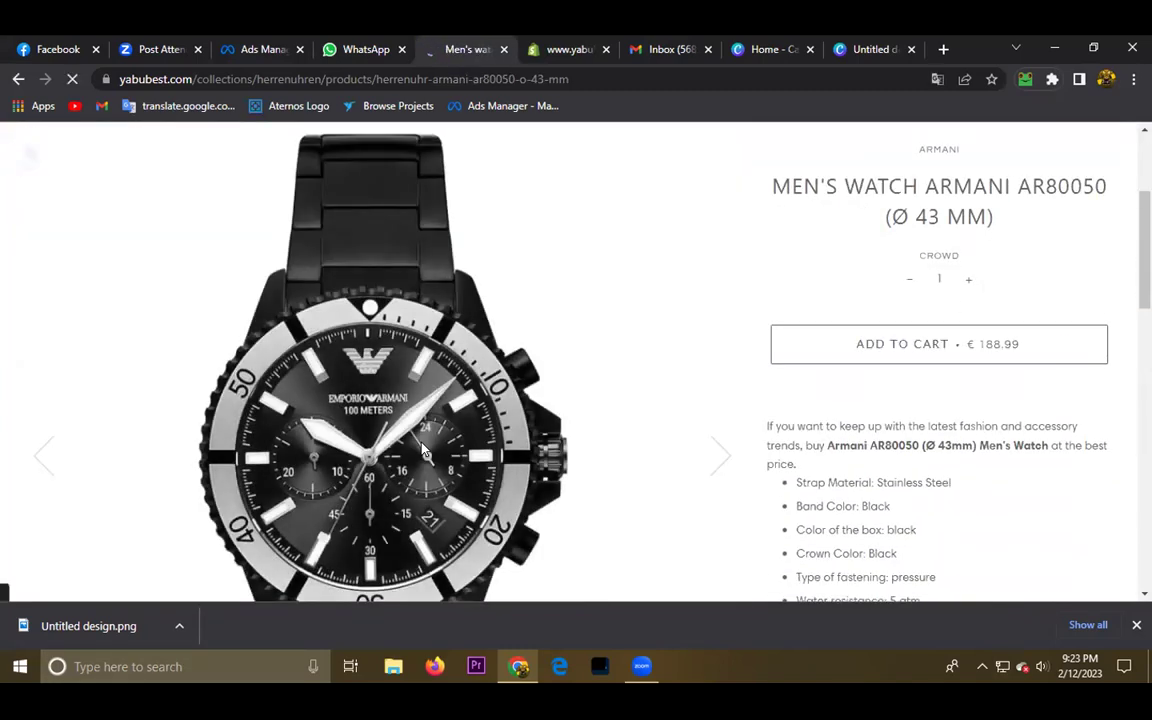
scroll(379, 398, down, 4)
right_click(360, 358)
click(392, 392)
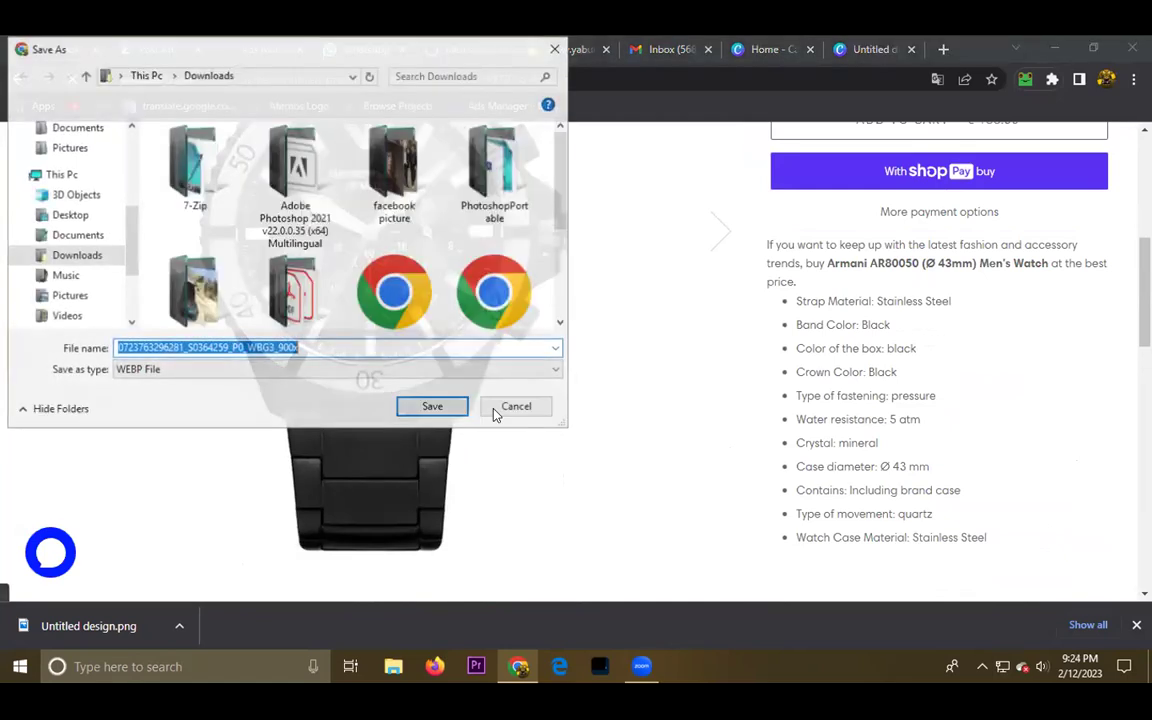
click(466, 407)
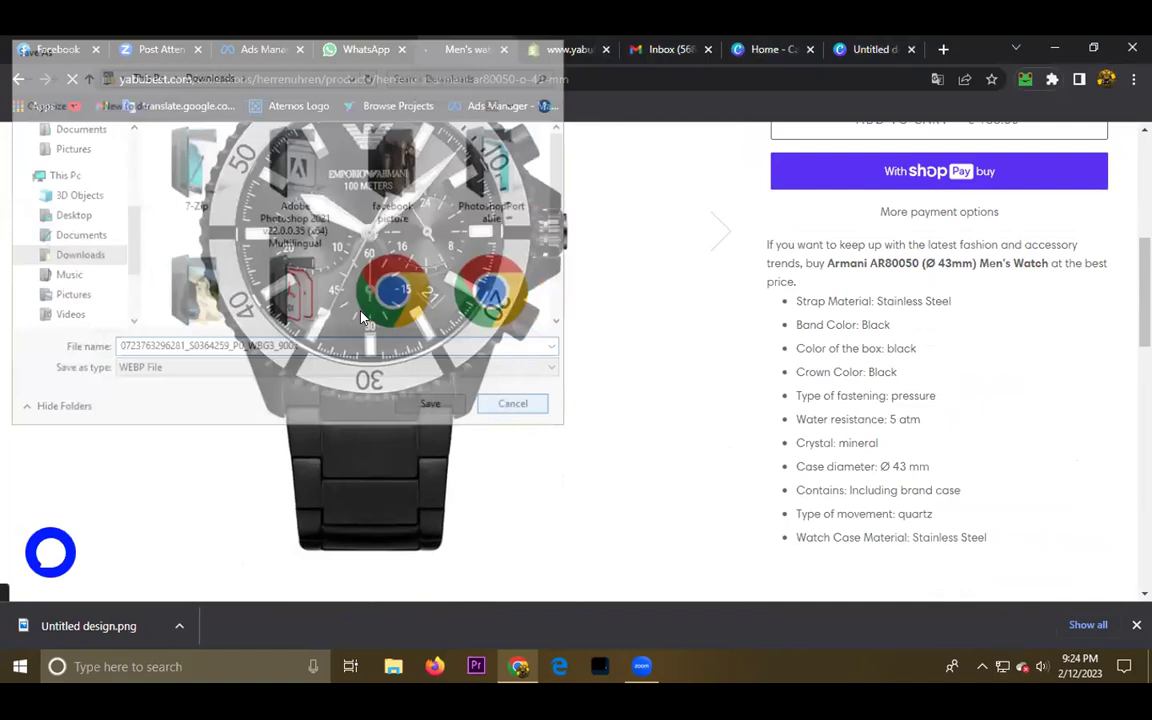
Open the Armani watch's main image in its own browser tab and switch to that tab
right_click(378, 302)
click(390, 403)
scroll(390, 403, up, 3)
right_click(318, 316)
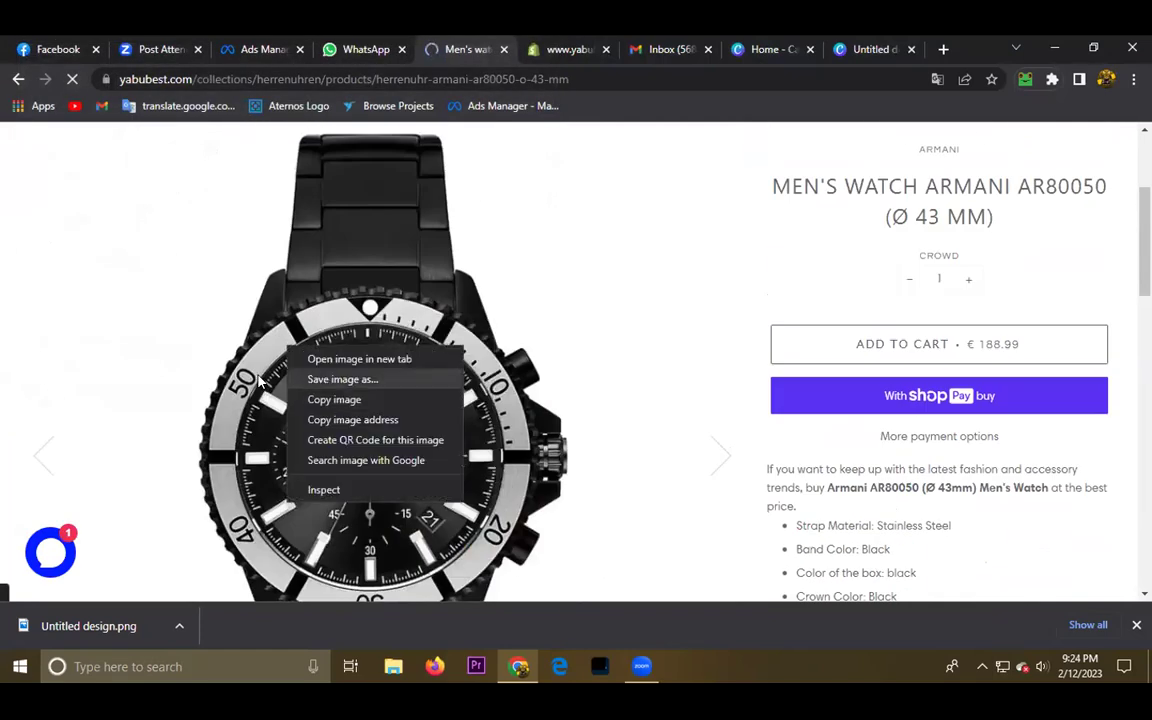
click(292, 314)
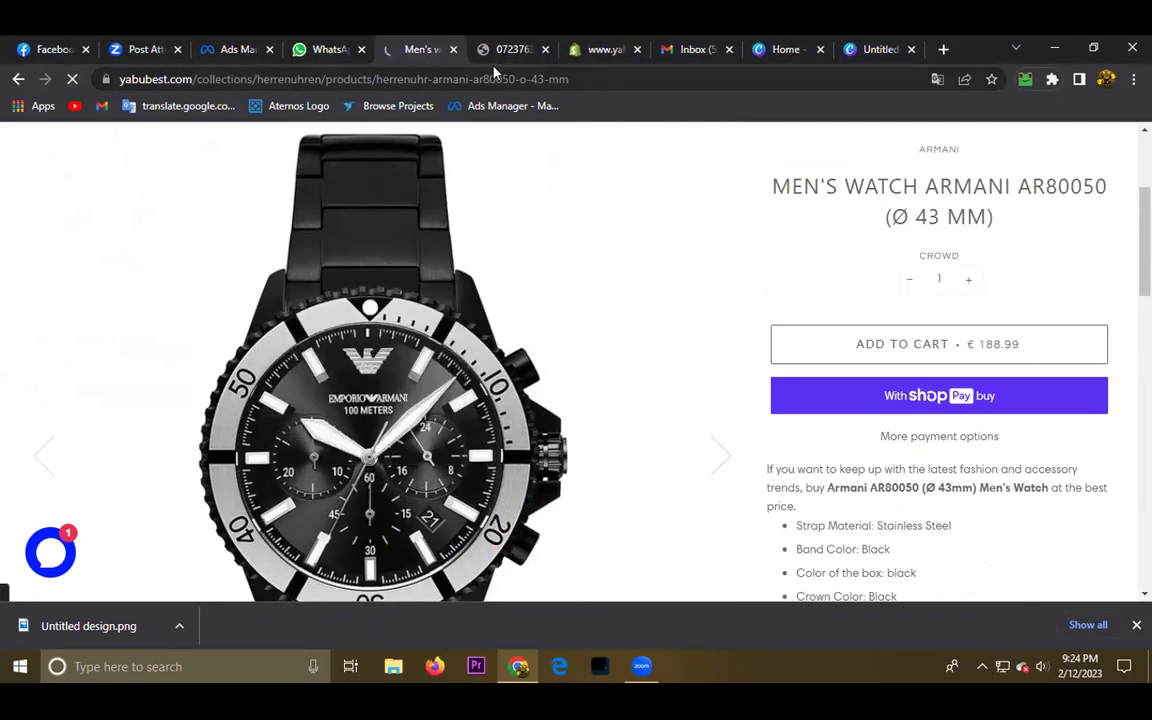
click(505, 49)
right_click(514, 288)
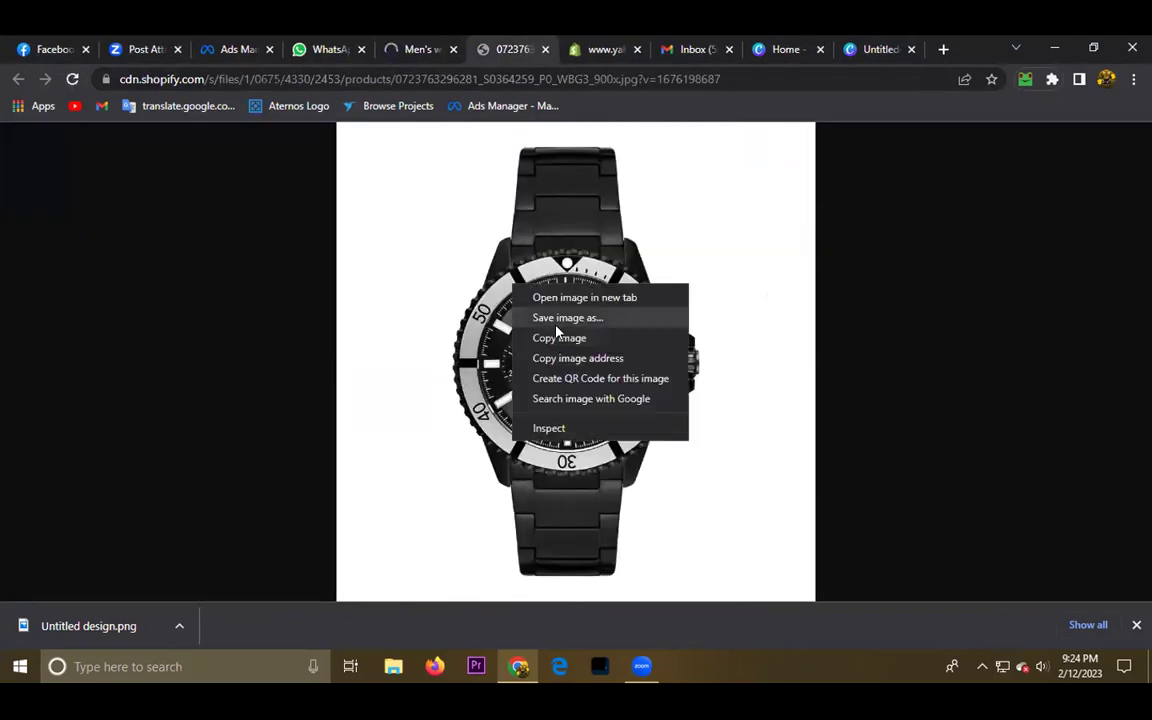
click(560, 317)
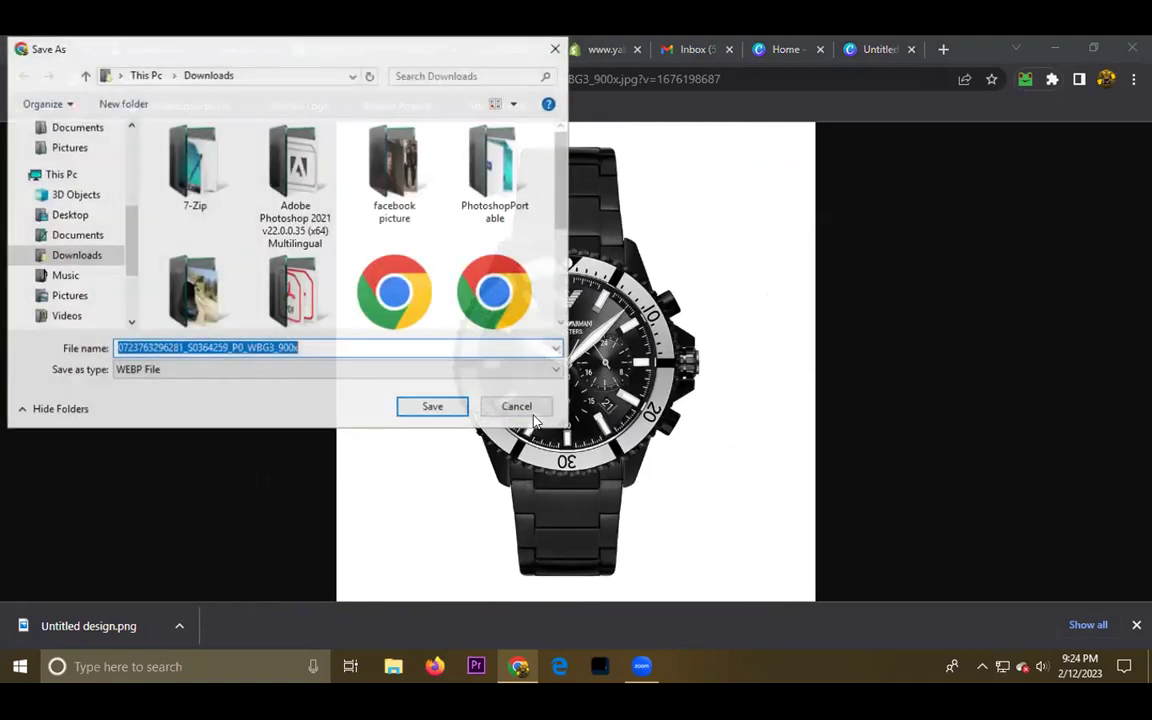
click(517, 412)
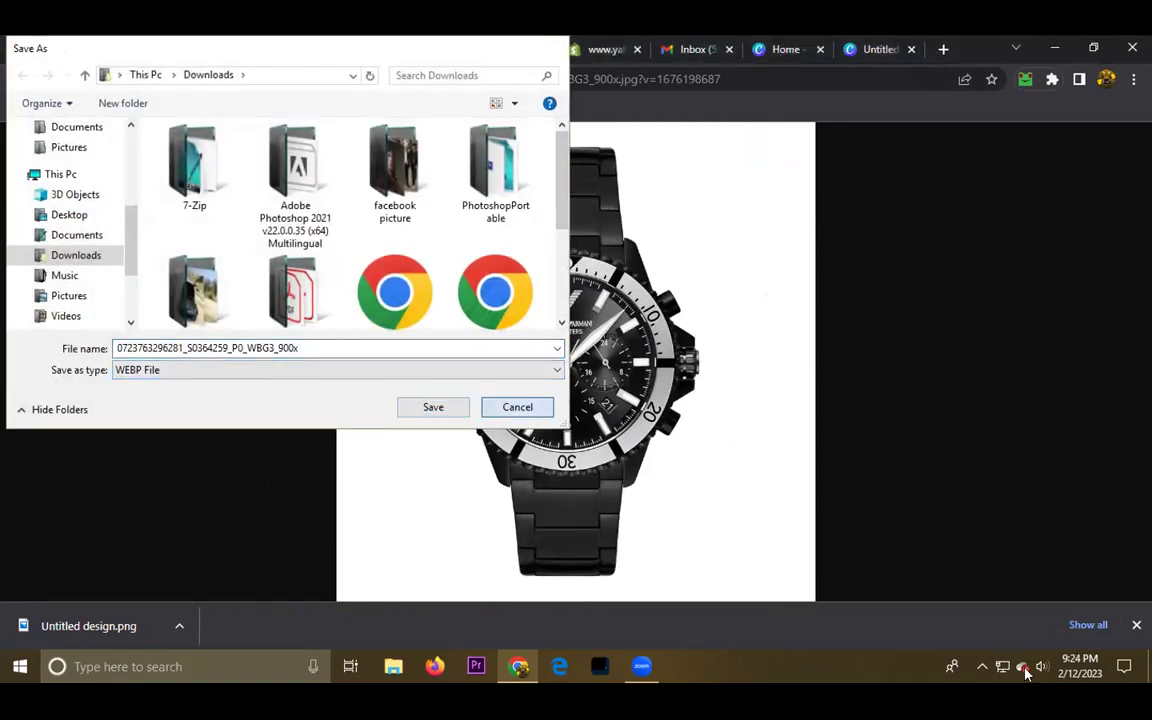
Capture a screenshot area of about 549 × 561 pixels around the Armani watch image and copy it to the clipboard
click(981, 667)
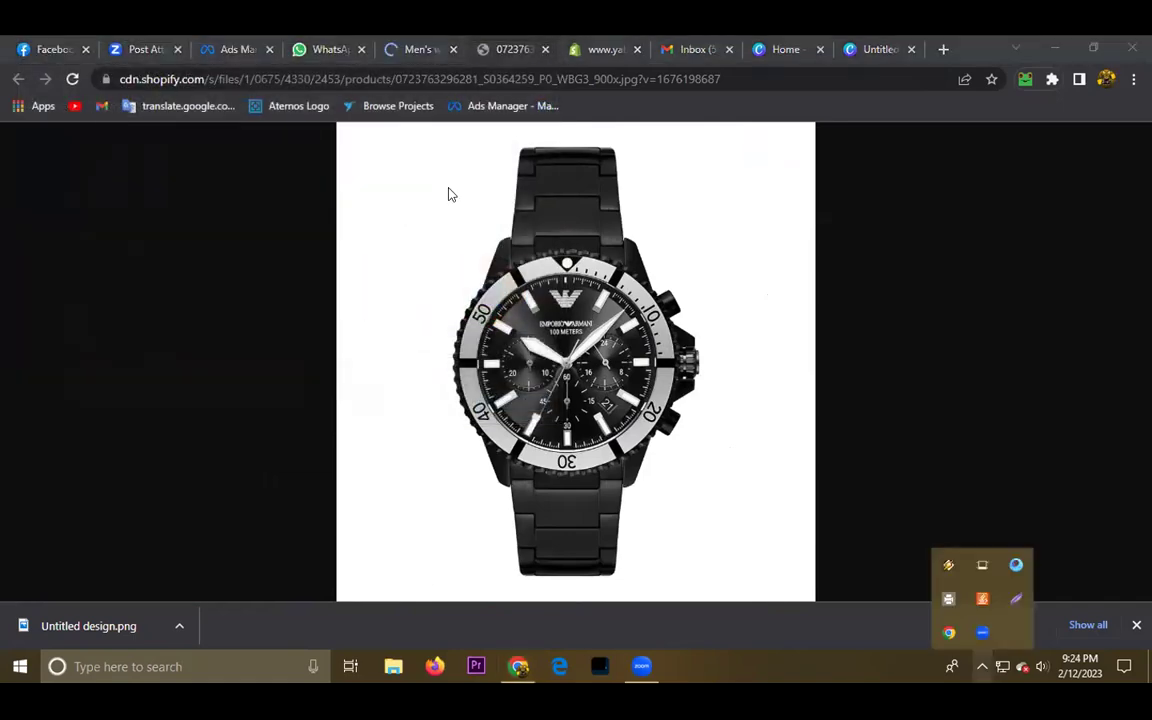
key(Print)
drag(348, 122, 810, 597)
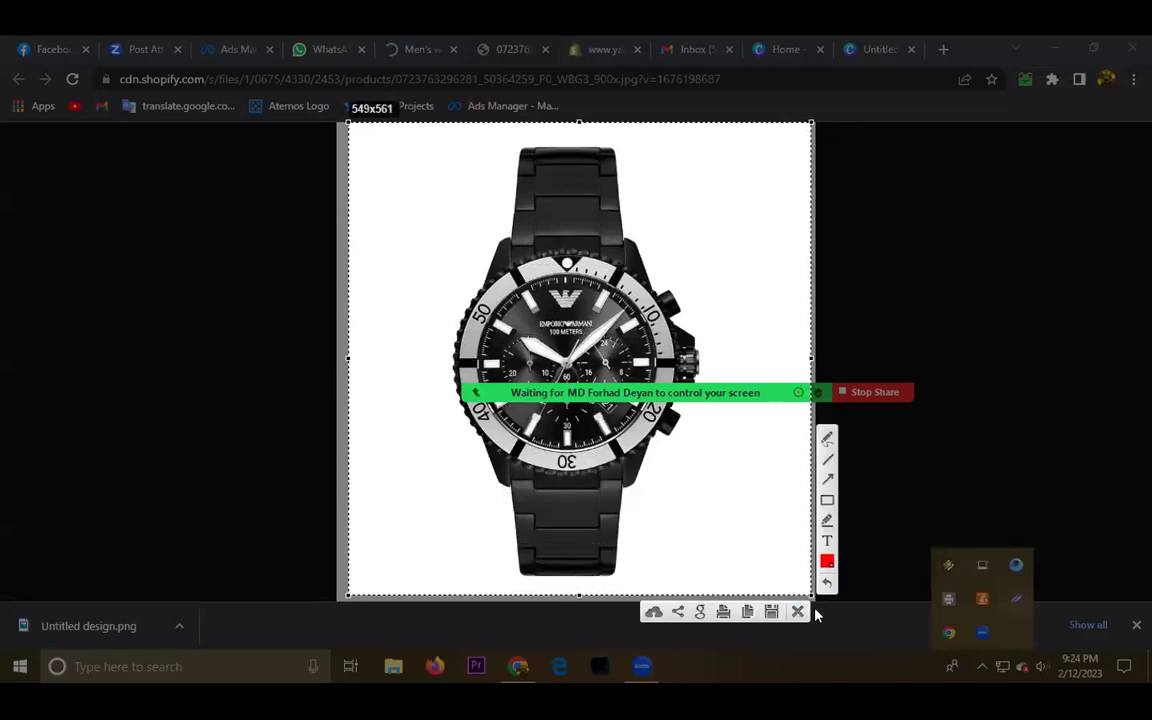
key(ctrl+c)
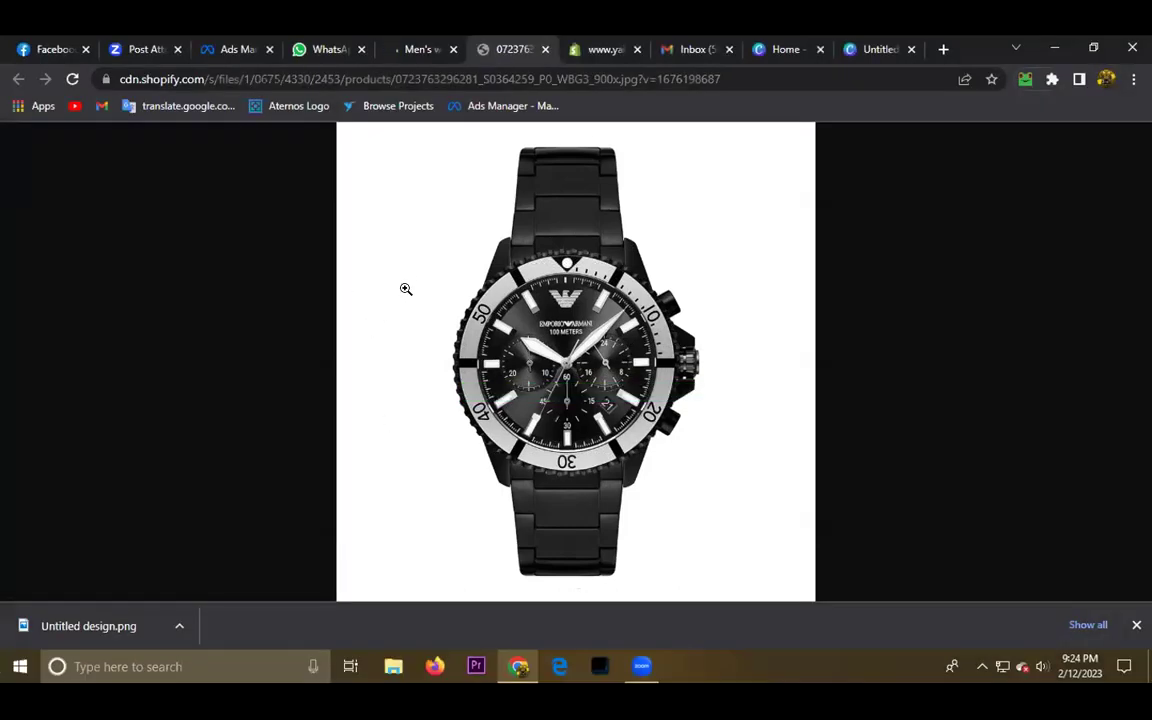
Save the main image from the Armani AR80050 product page to the Downloads folder as a WEBP file and show it in its folder
click(604, 49)
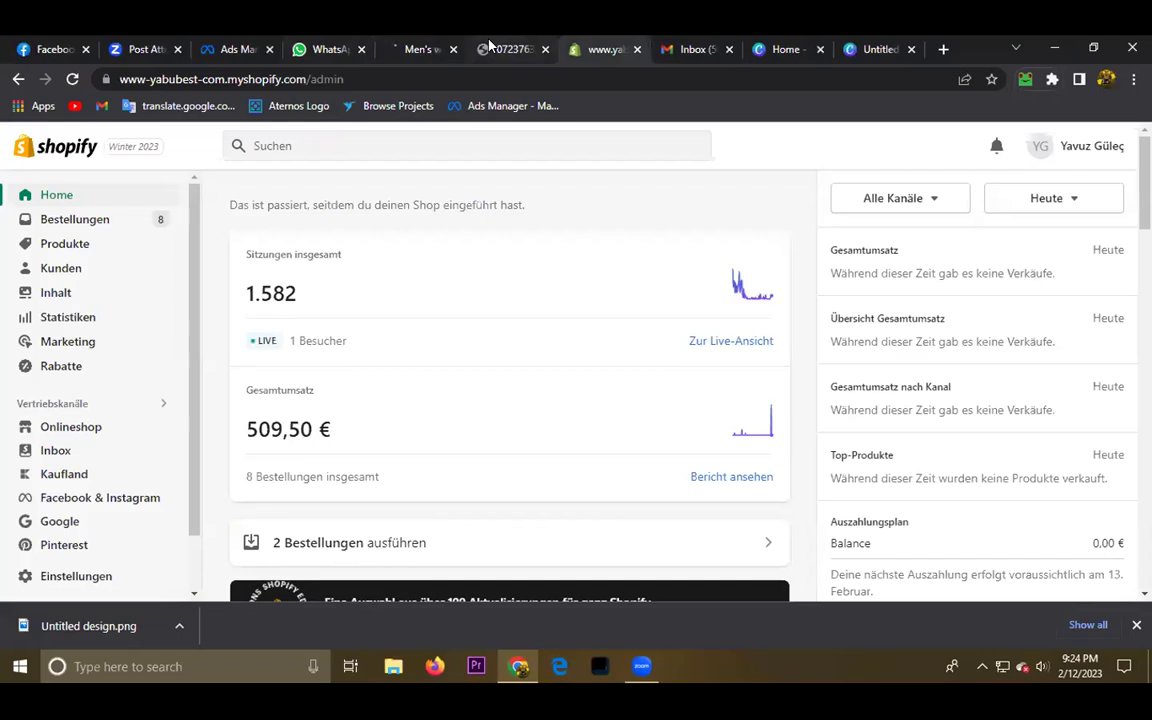
click(490, 48)
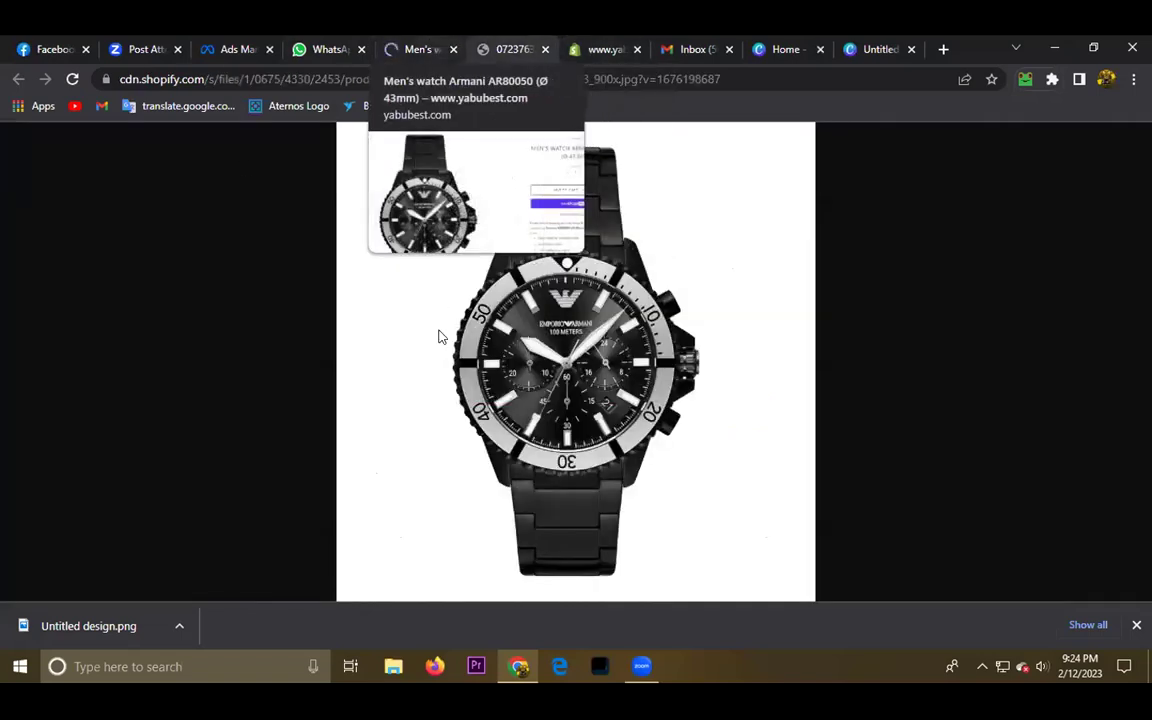
key(ctrl+shift+Tab)
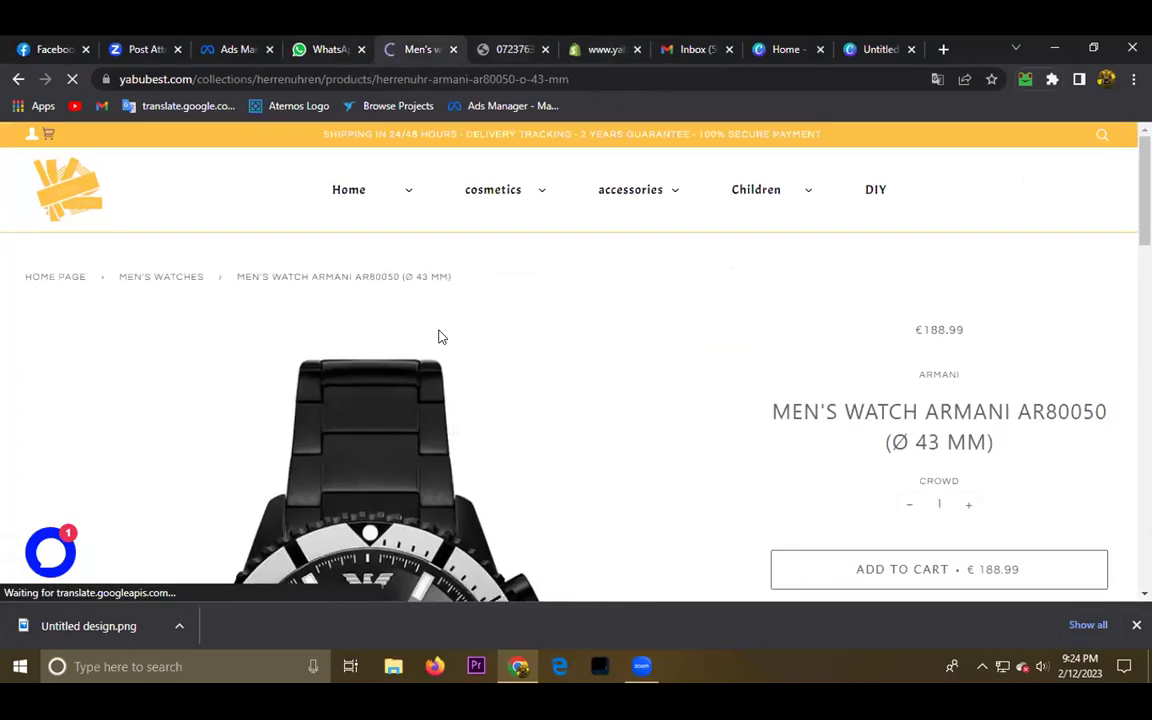
scroll(440, 337, down, 4)
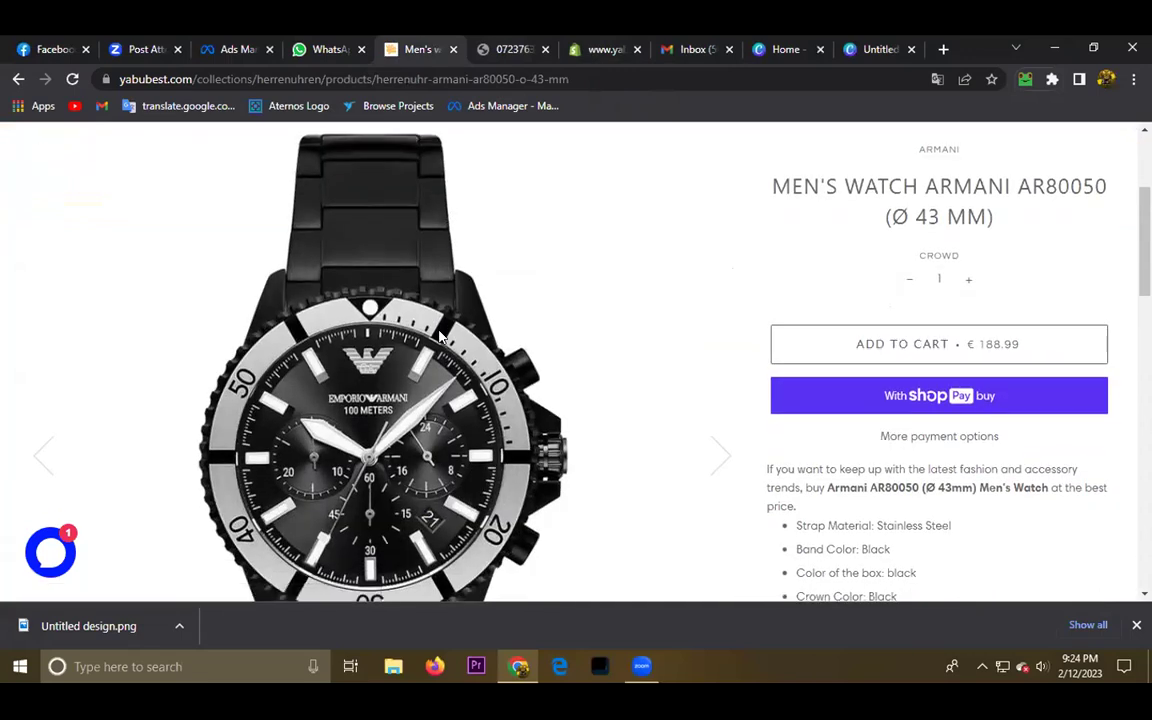
right_click(320, 366)
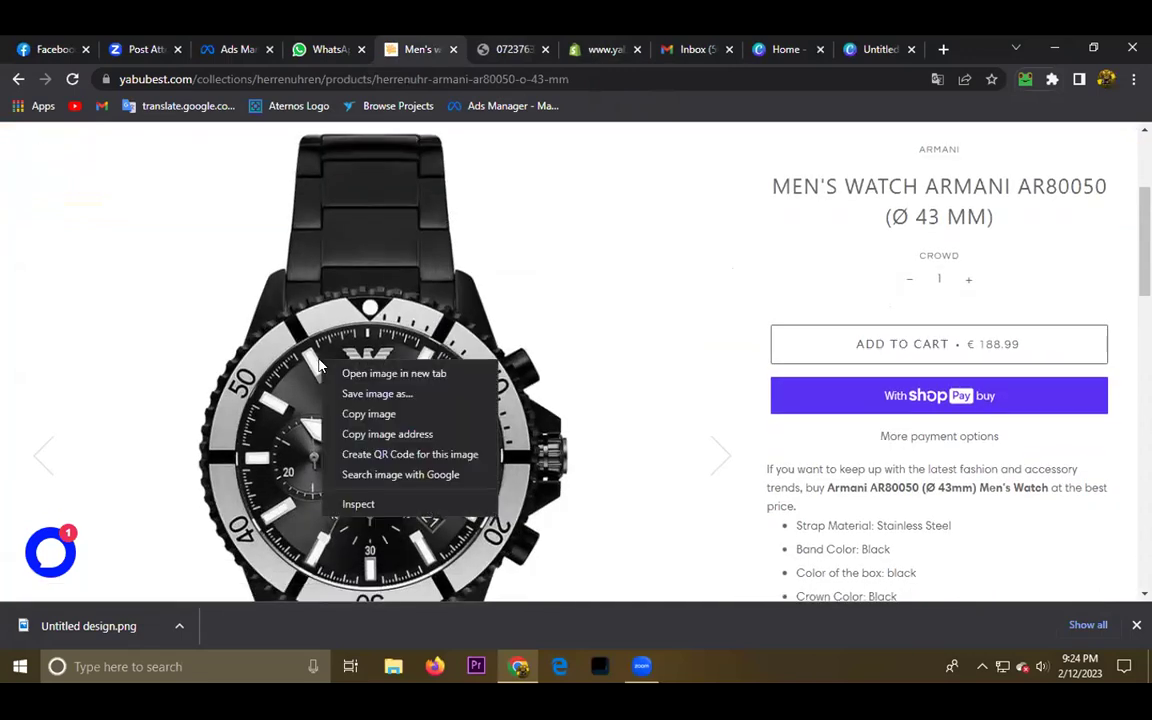
click(372, 394)
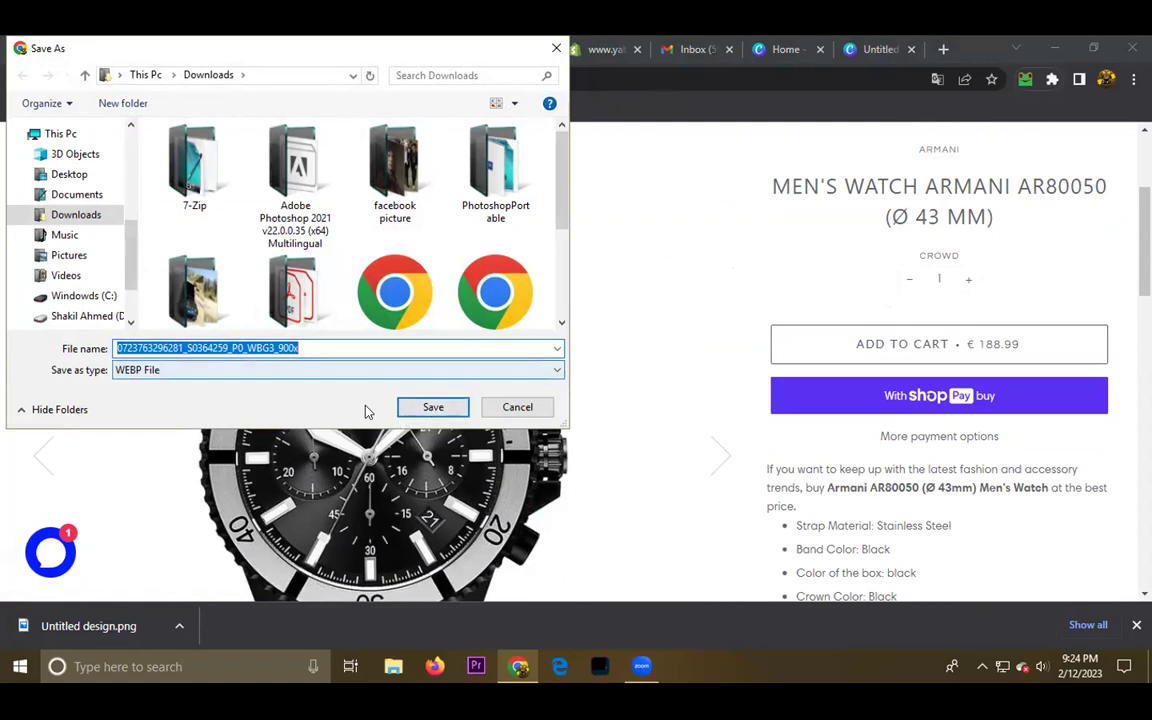
key(Tab)
key(alt+Down)
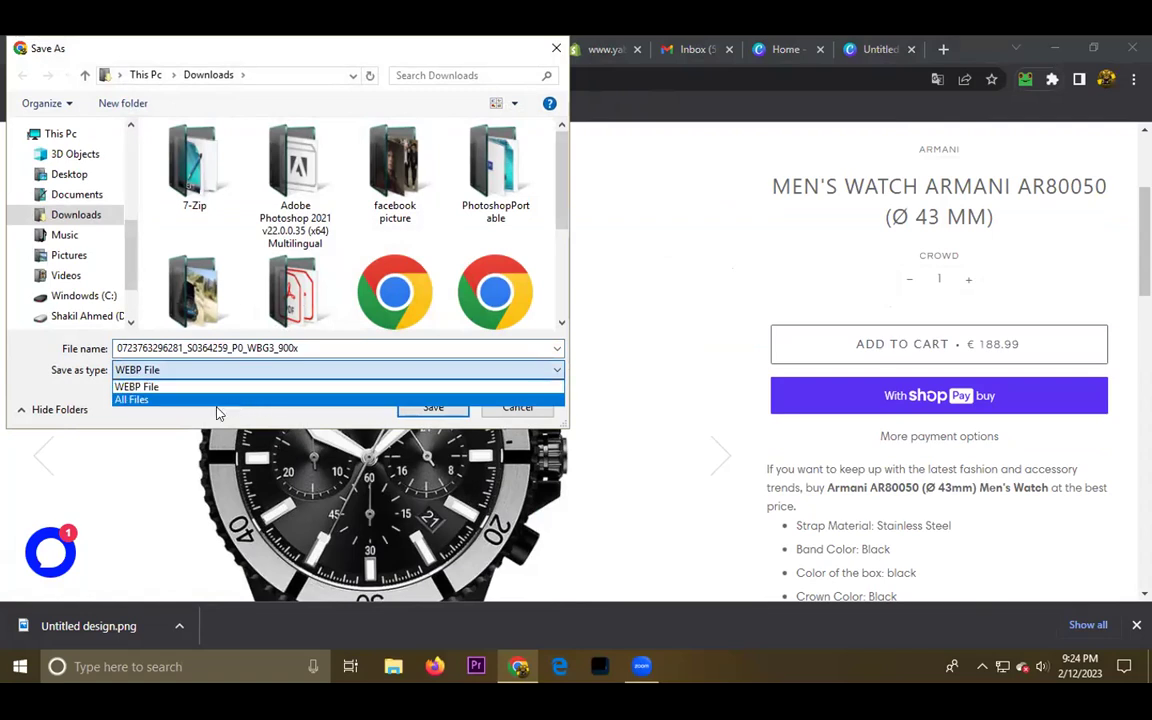
click(160, 395)
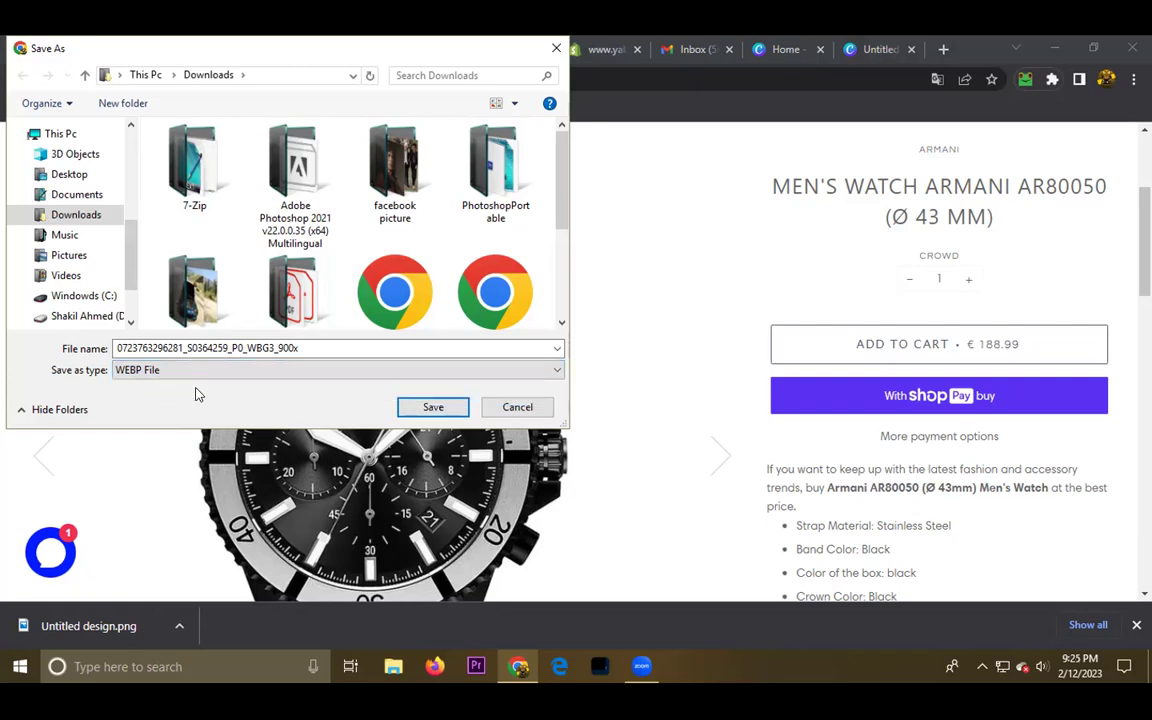
click(431, 407)
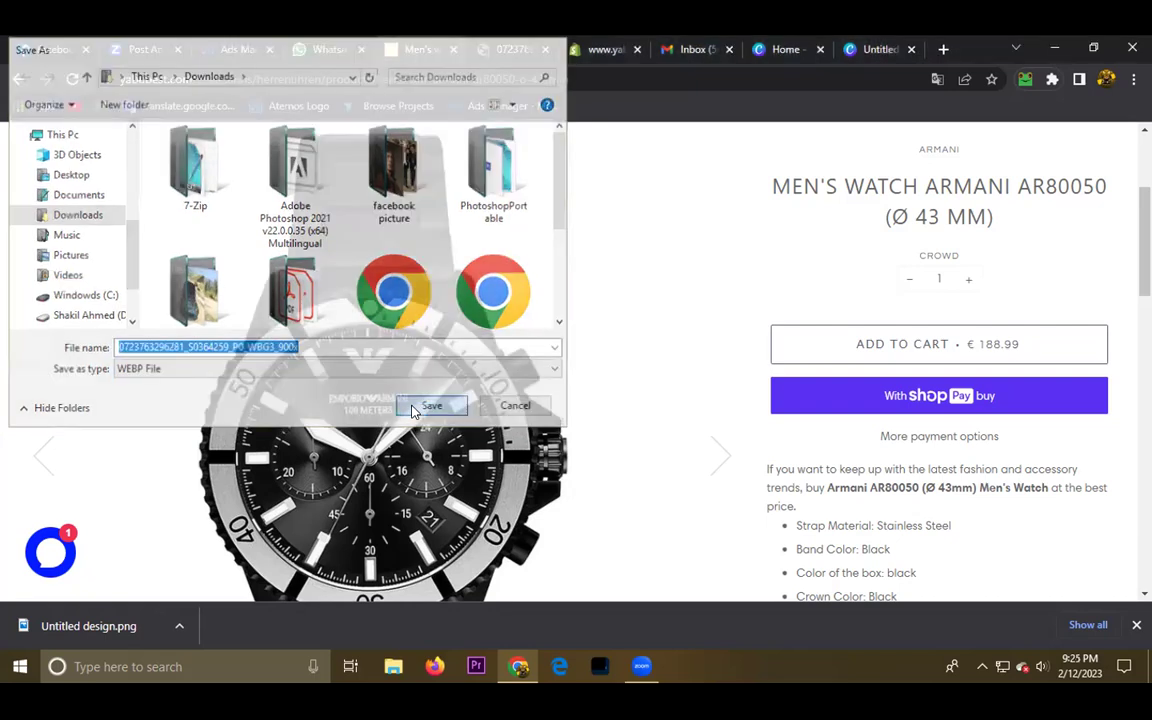
click(180, 630)
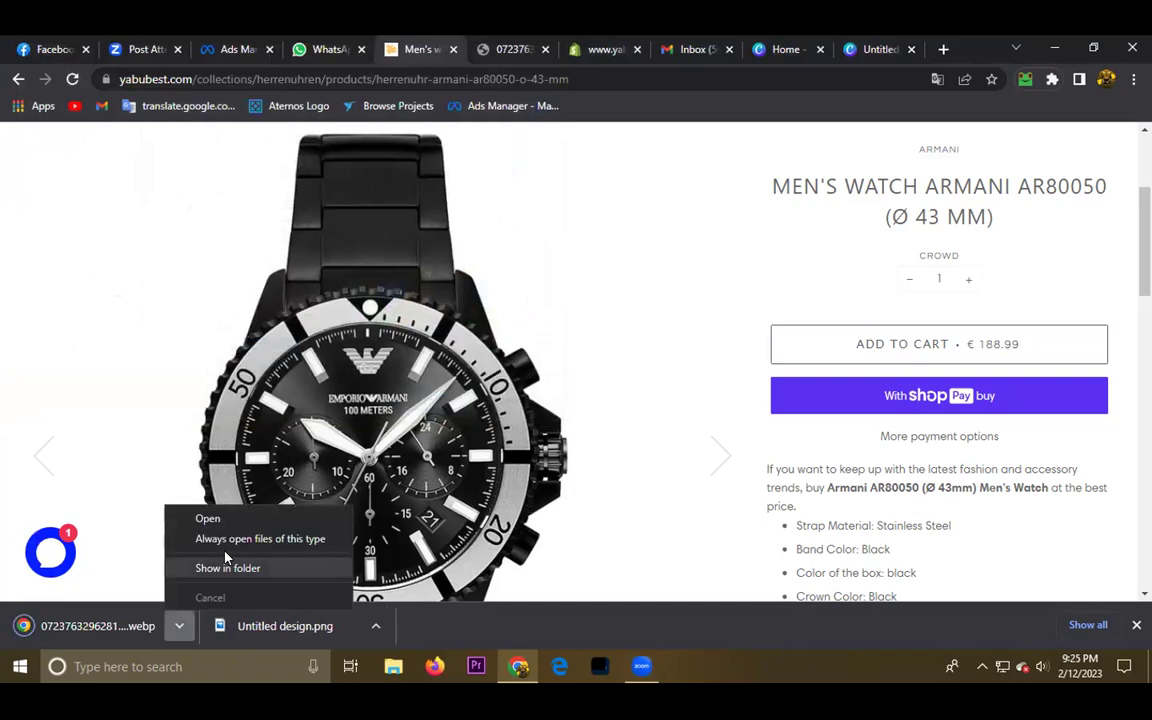
click(218, 568)
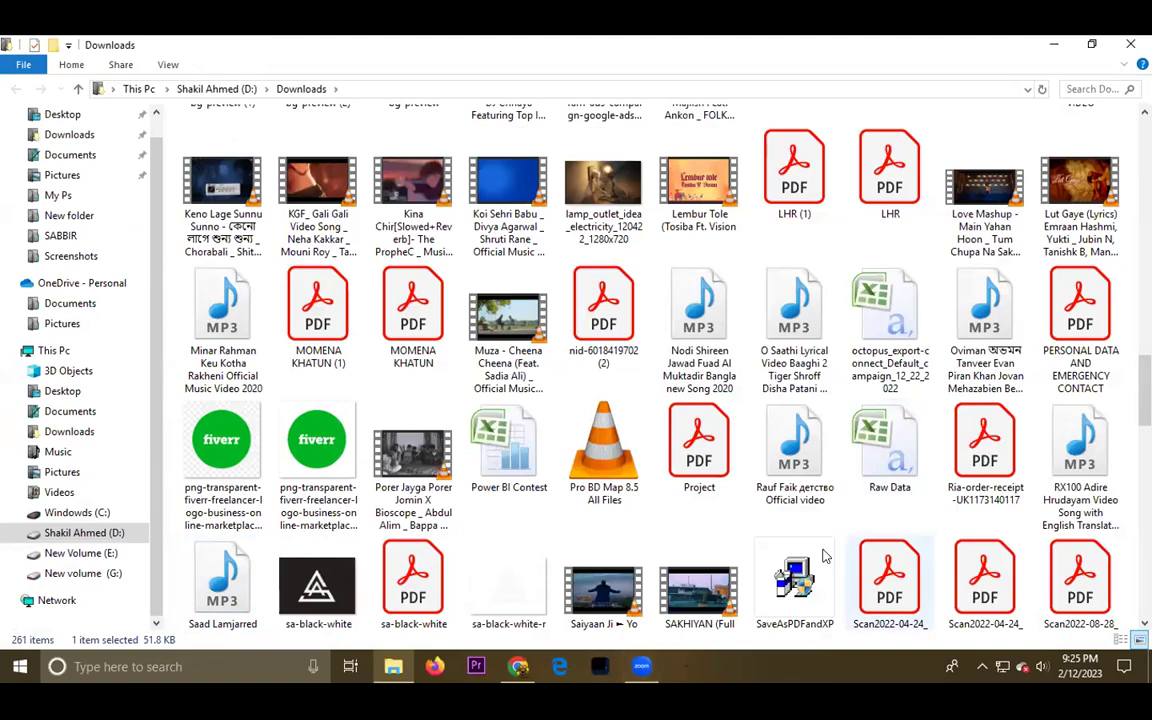
Look through the Downloads folder for the saved Armani watch image and return to the browser
scroll(818, 556, up, 2)
scroll(818, 556, up, 2)
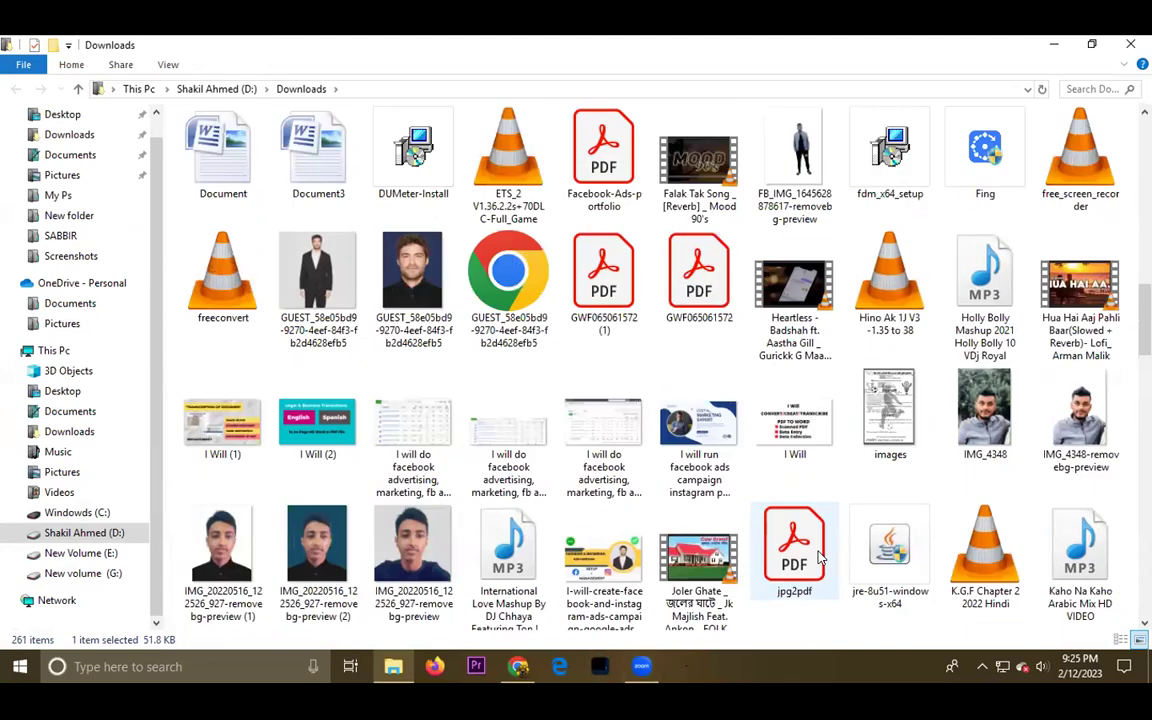
scroll(818, 556, up, 2)
scroll(818, 556, down, 3)
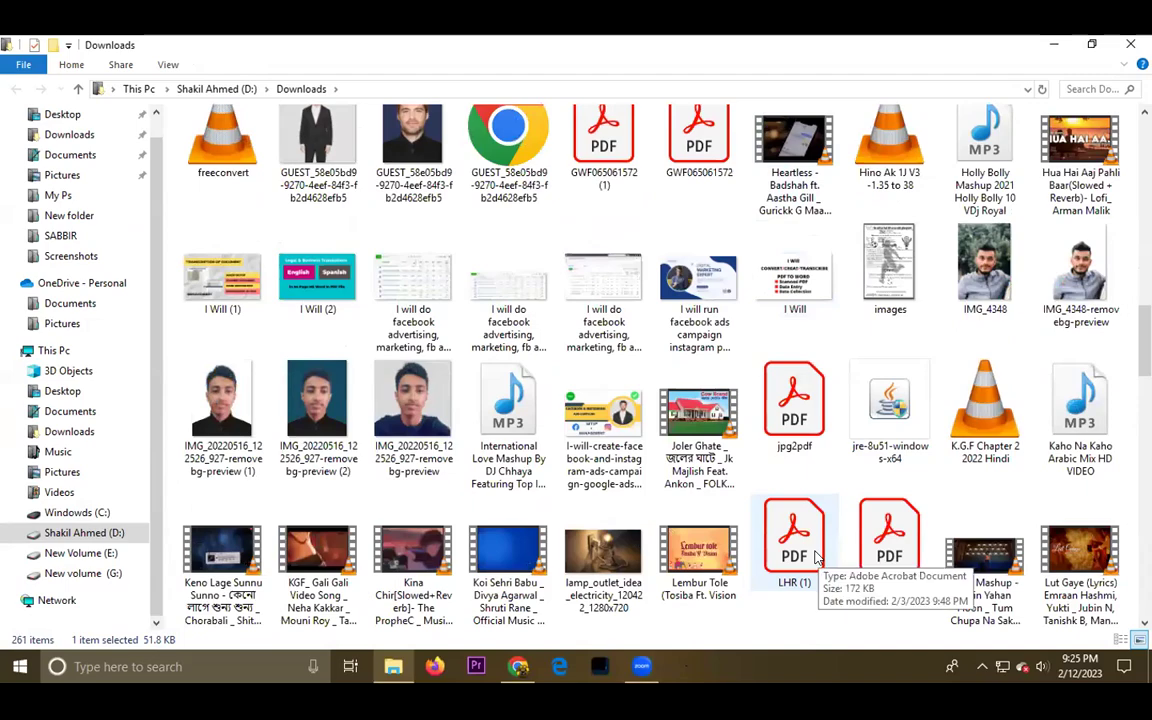
scroll(818, 556, down, 5)
scroll(818, 556, down, 5)
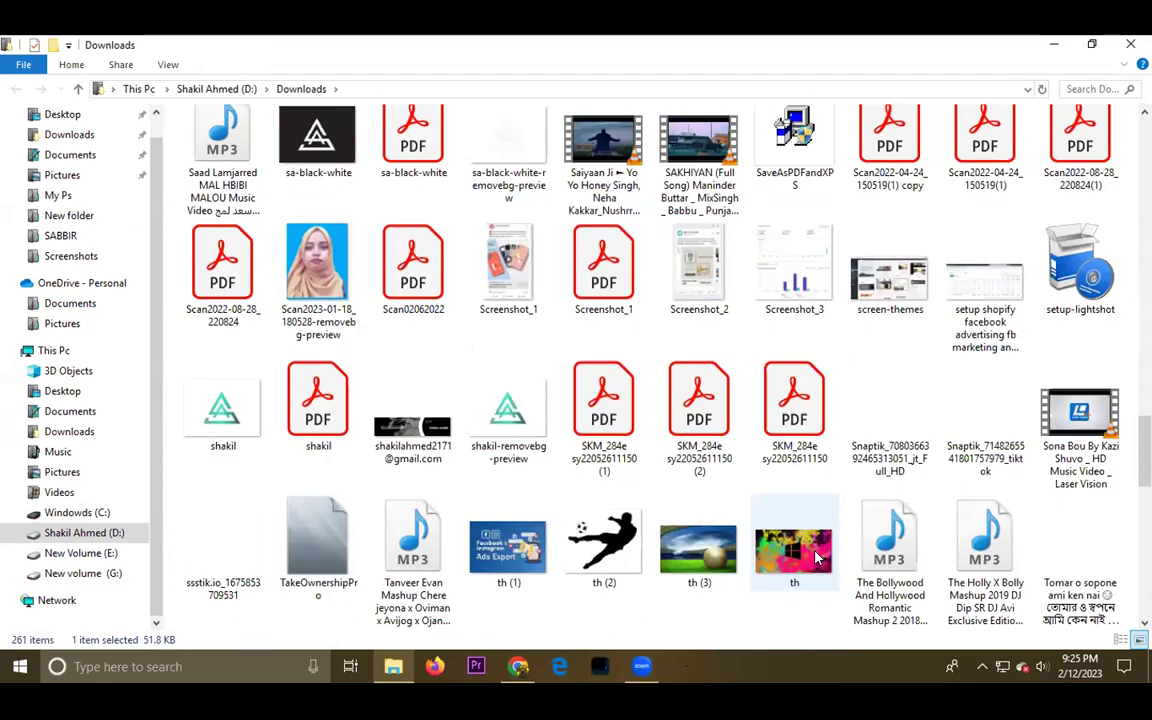
scroll(657, 614, down, 5)
key(alt+Tab)
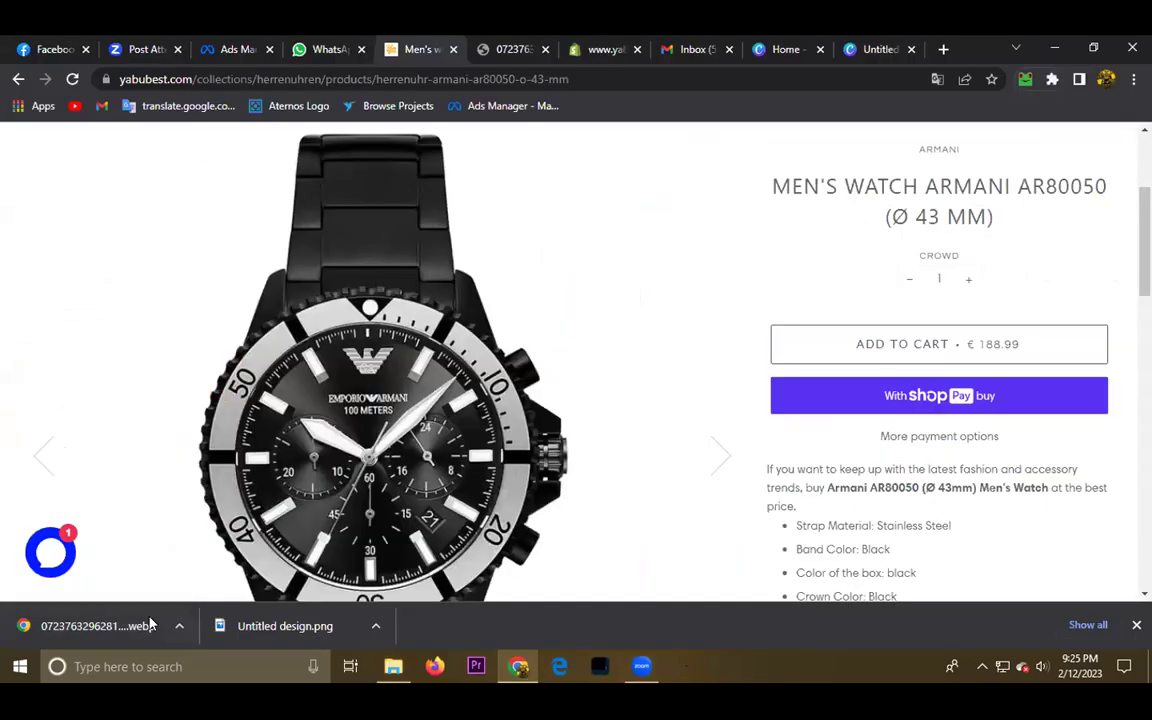
Open the downloaded Armani watch WEBP file in its own browser tab and enlarge it
click(179, 626)
click(222, 517)
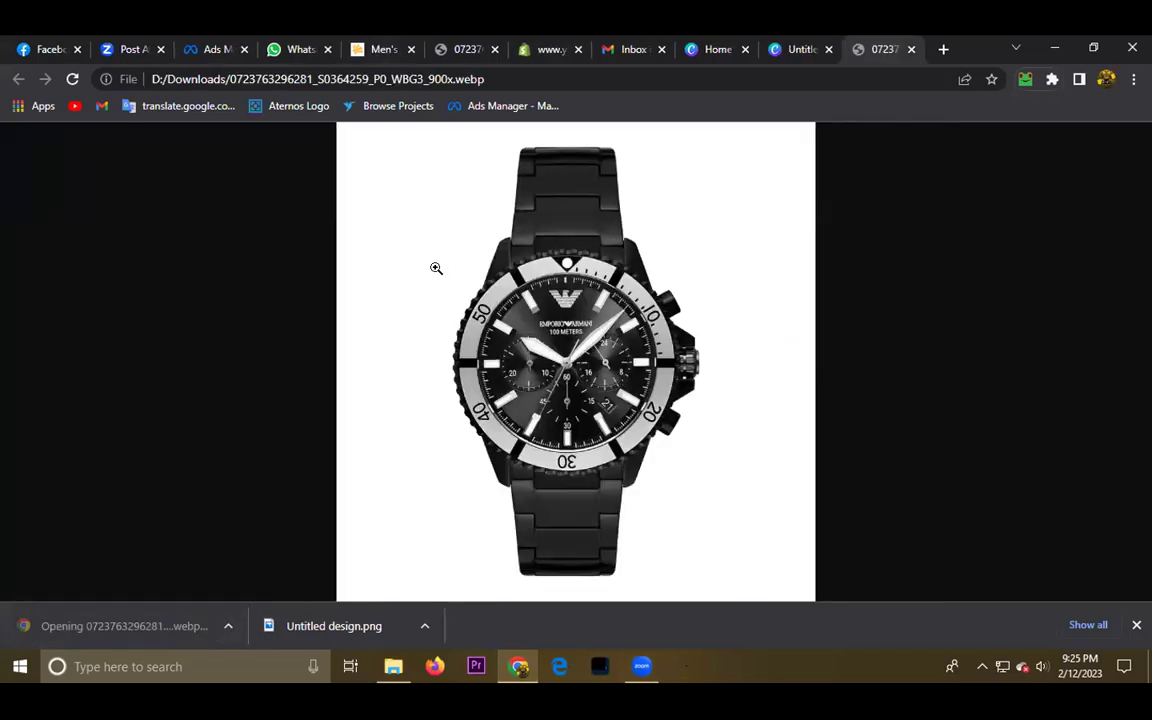
right_click(469, 250)
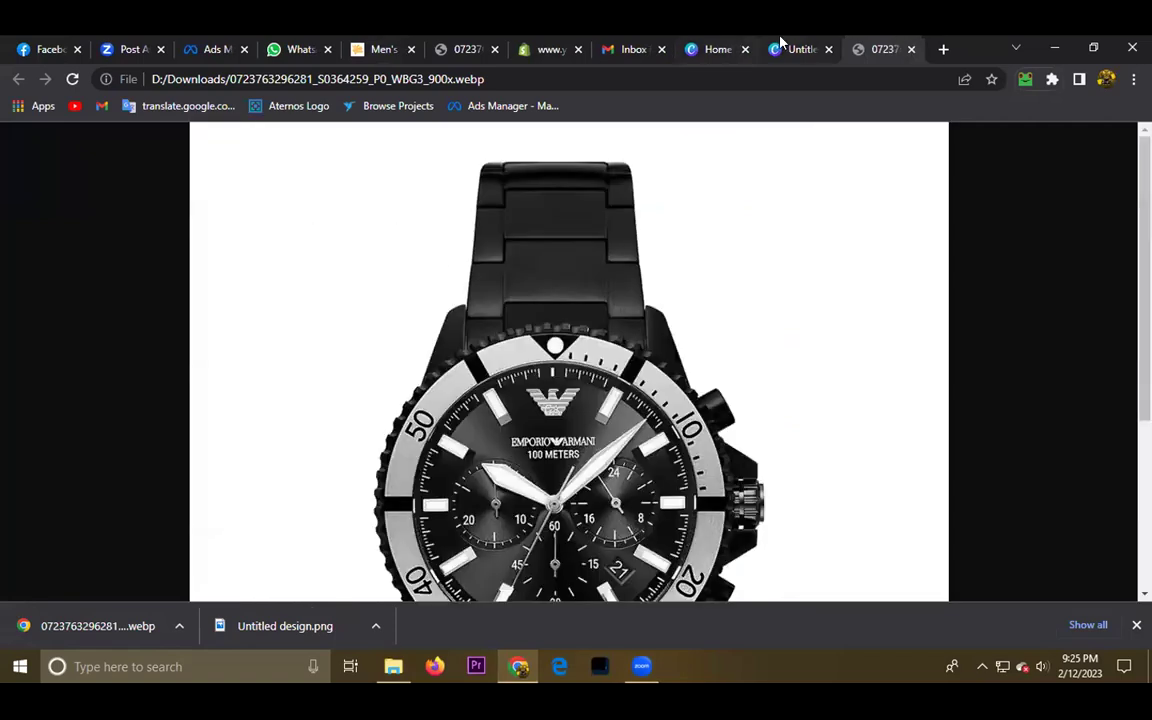
Create a new 1080 × 1080 px Canva design and close the previous design's tab
click(795, 49)
click(717, 49)
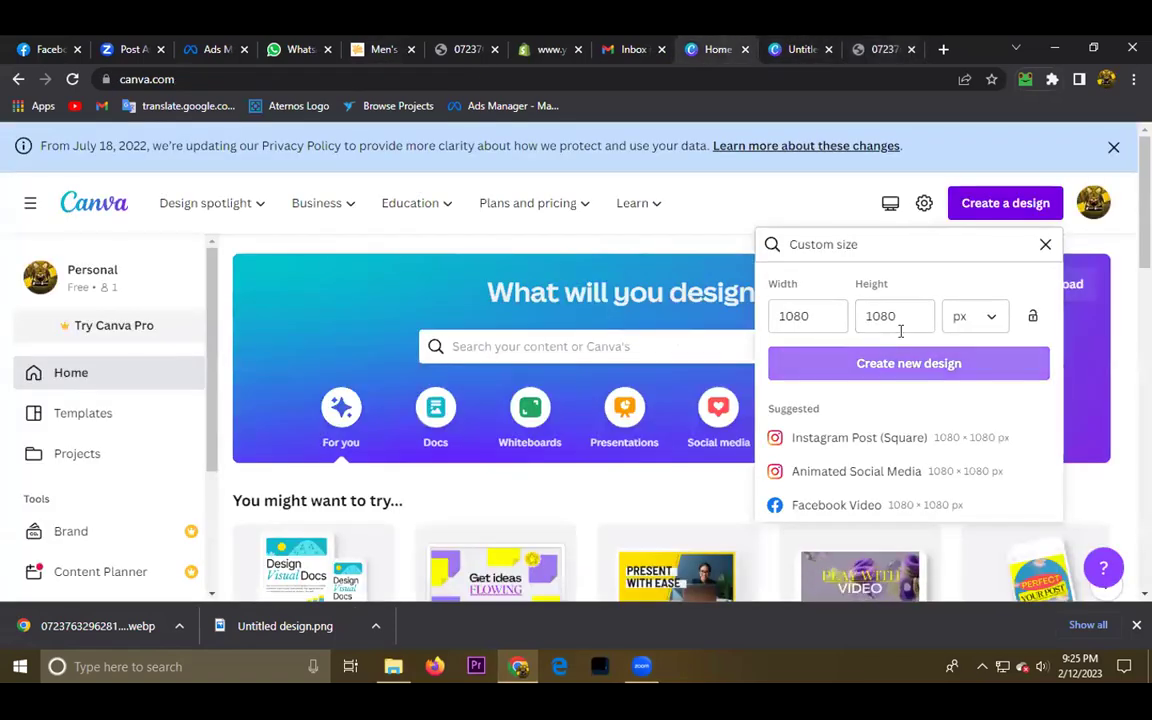
key(Return)
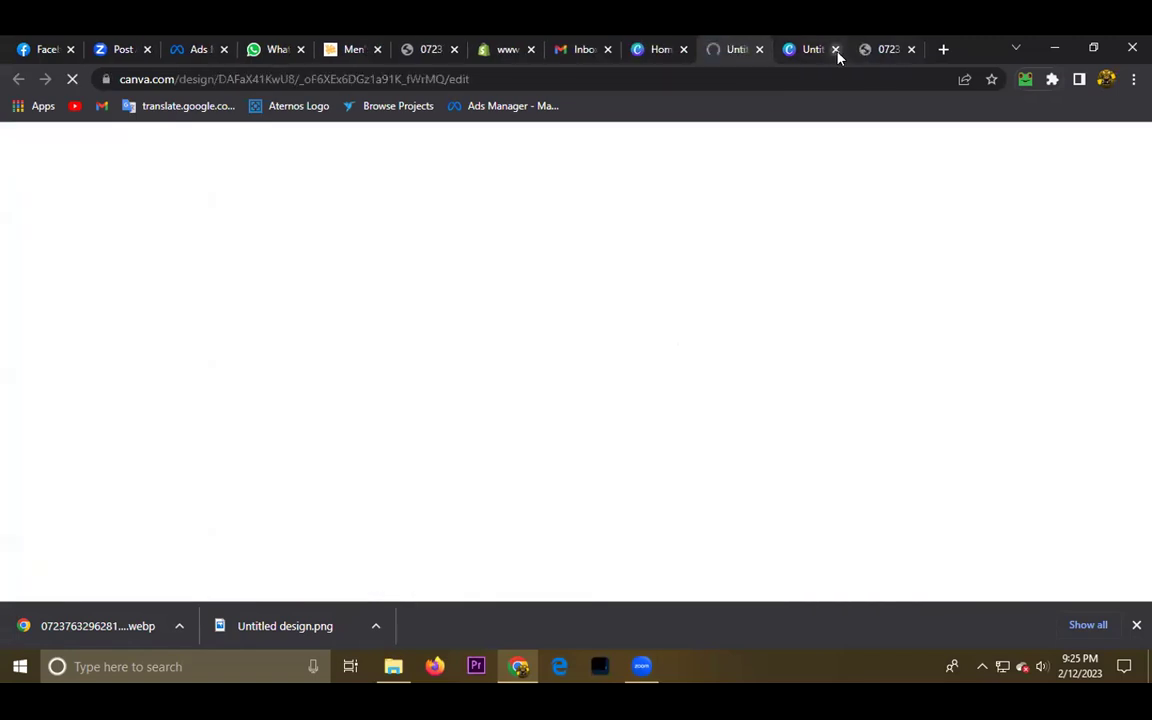
click(835, 49)
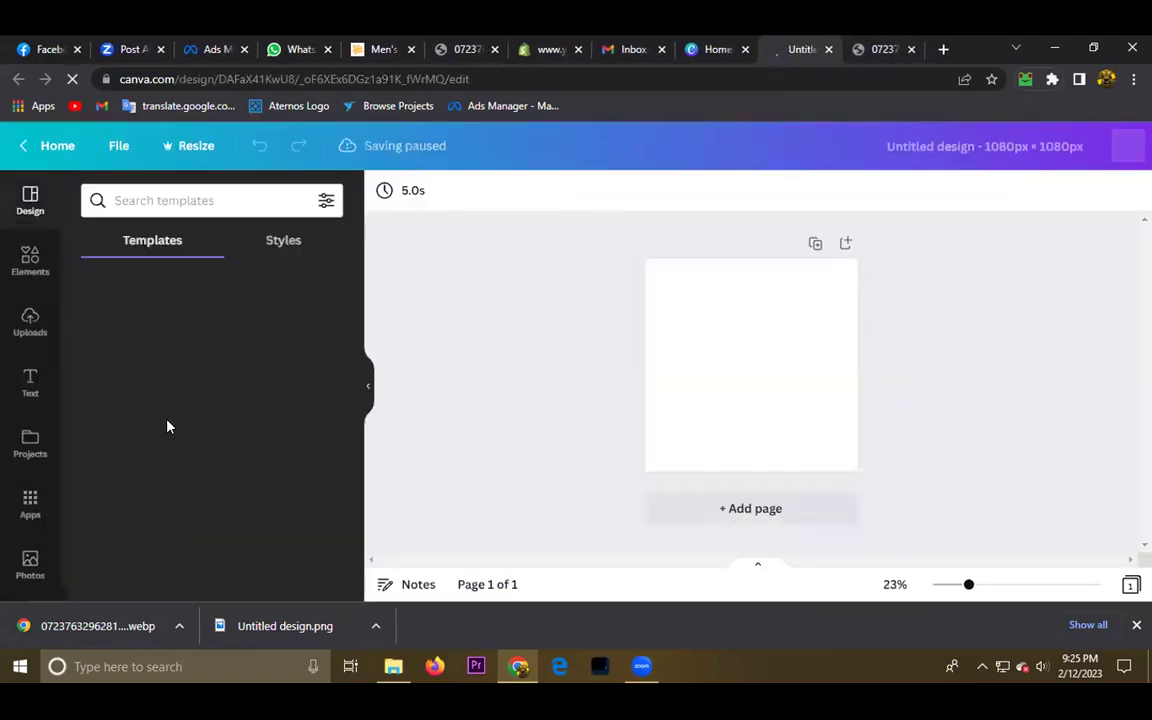
Begin a file upload in the new design and look through the Downloads folder for the Armani watch image
click(30, 322)
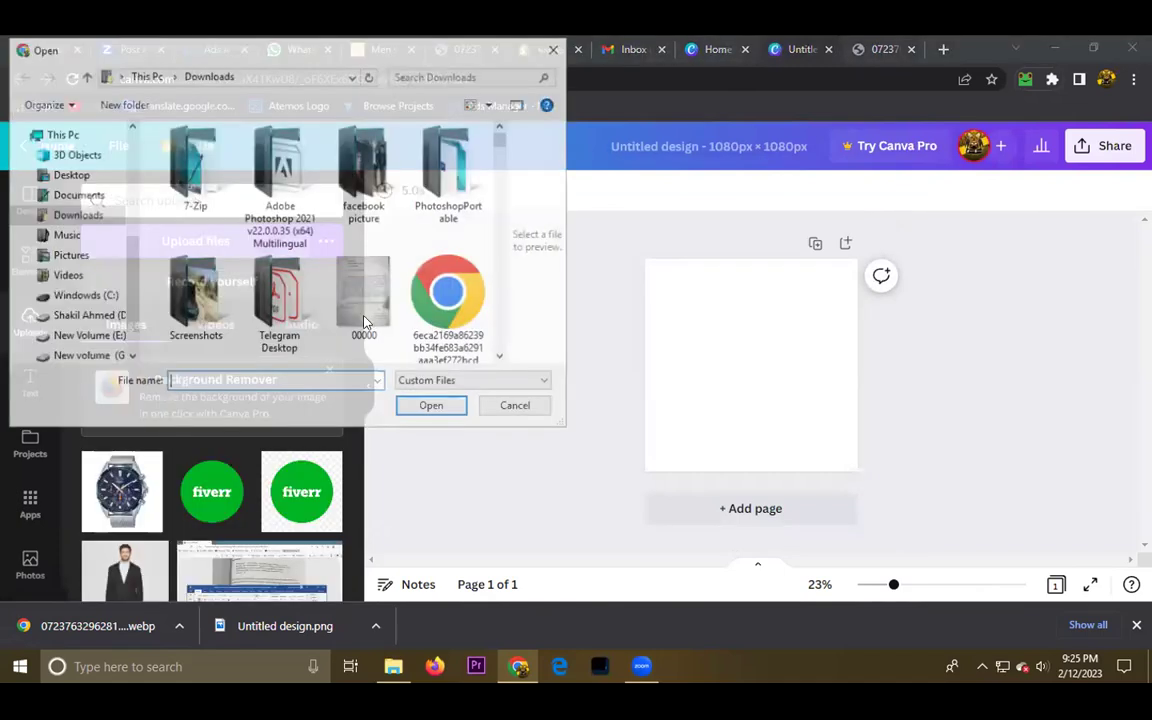
scroll(366, 320, down, 2)
scroll(360, 330, down, 8)
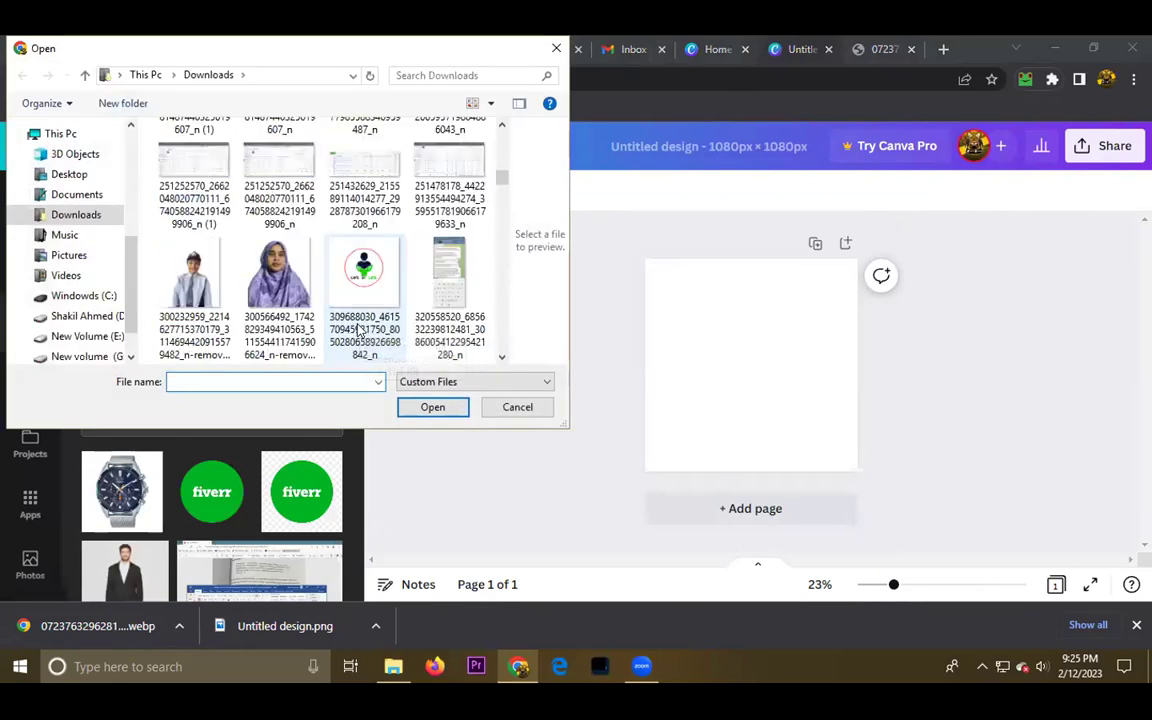
click(428, 275)
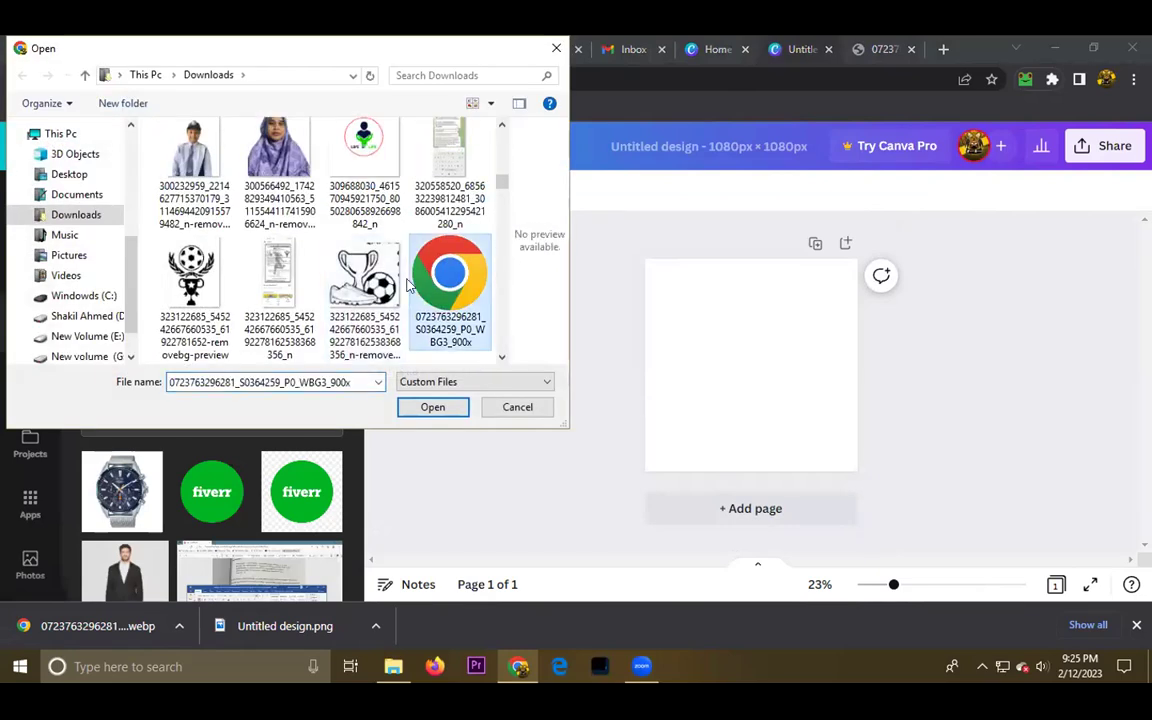
scroll(240, 240, down, 2)
click(210, 193)
scroll(336, 291, down, 10)
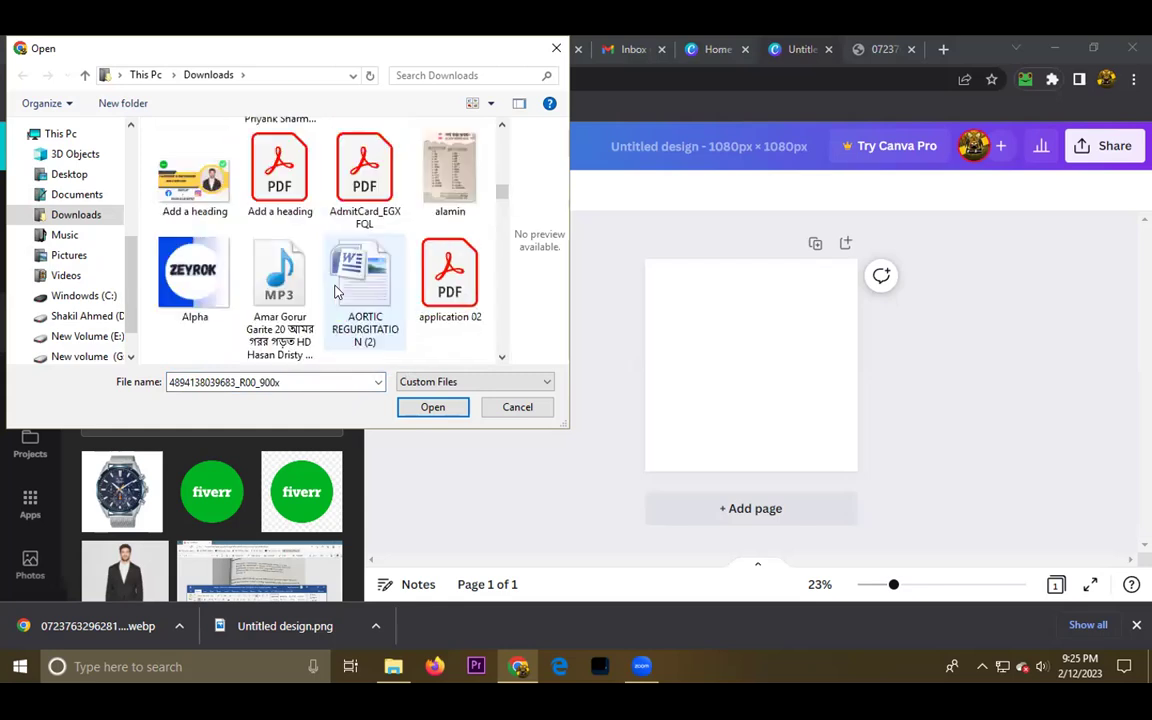
scroll(336, 291, down, 12)
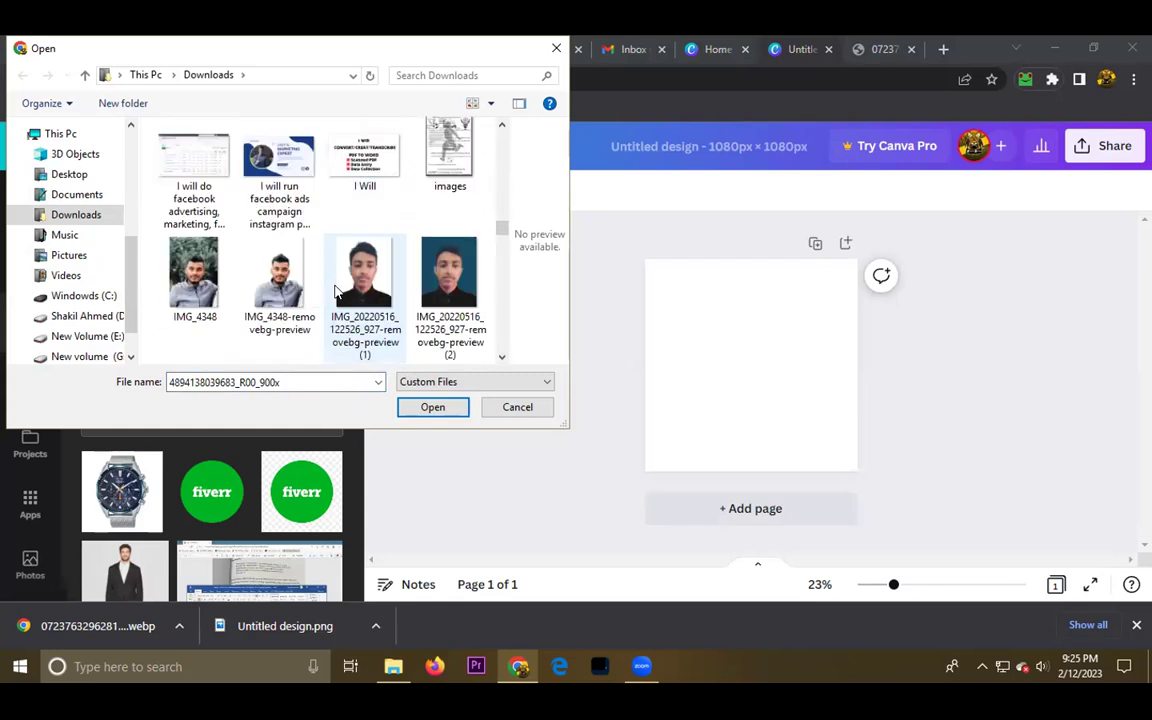
scroll(336, 291, down, 12)
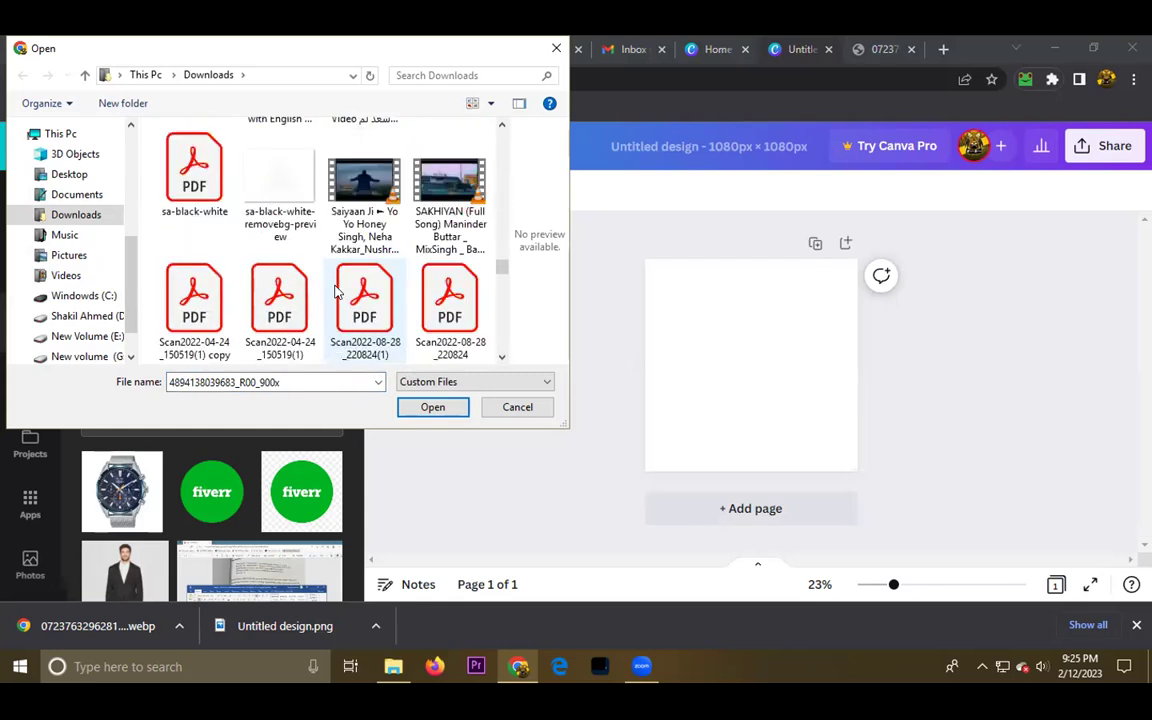
scroll(336, 291, down, 3)
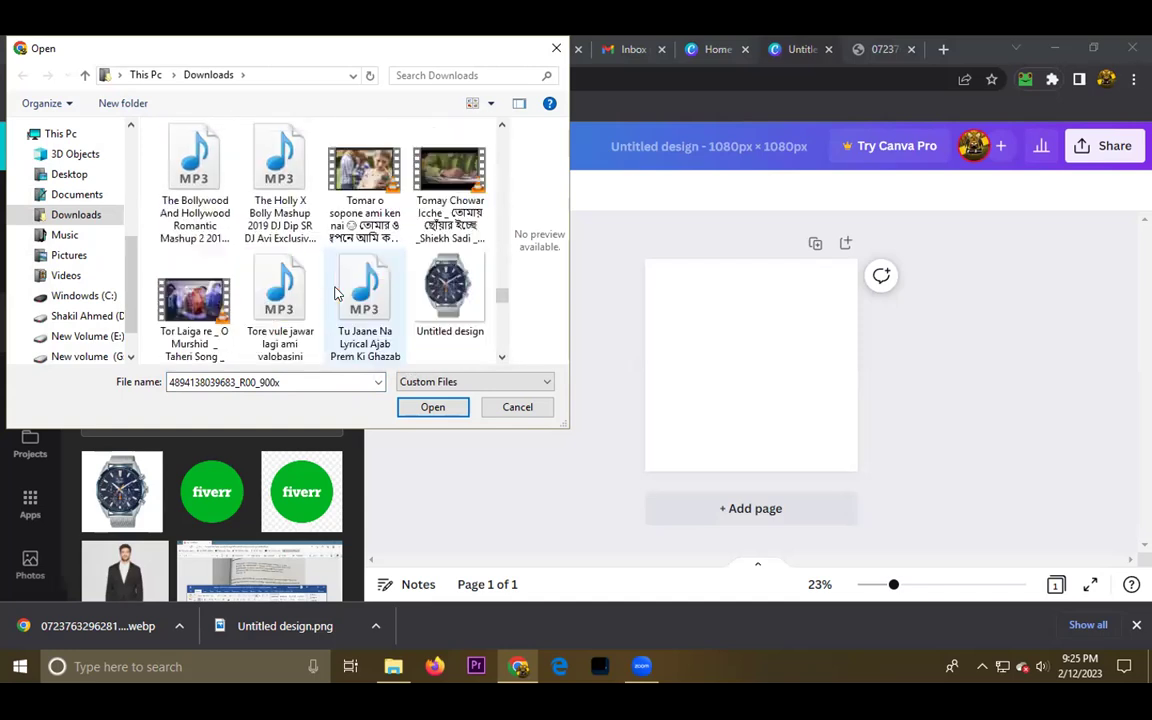
scroll(336, 291, up, 3)
scroll(336, 291, down, 3)
scroll(336, 291, down, 10)
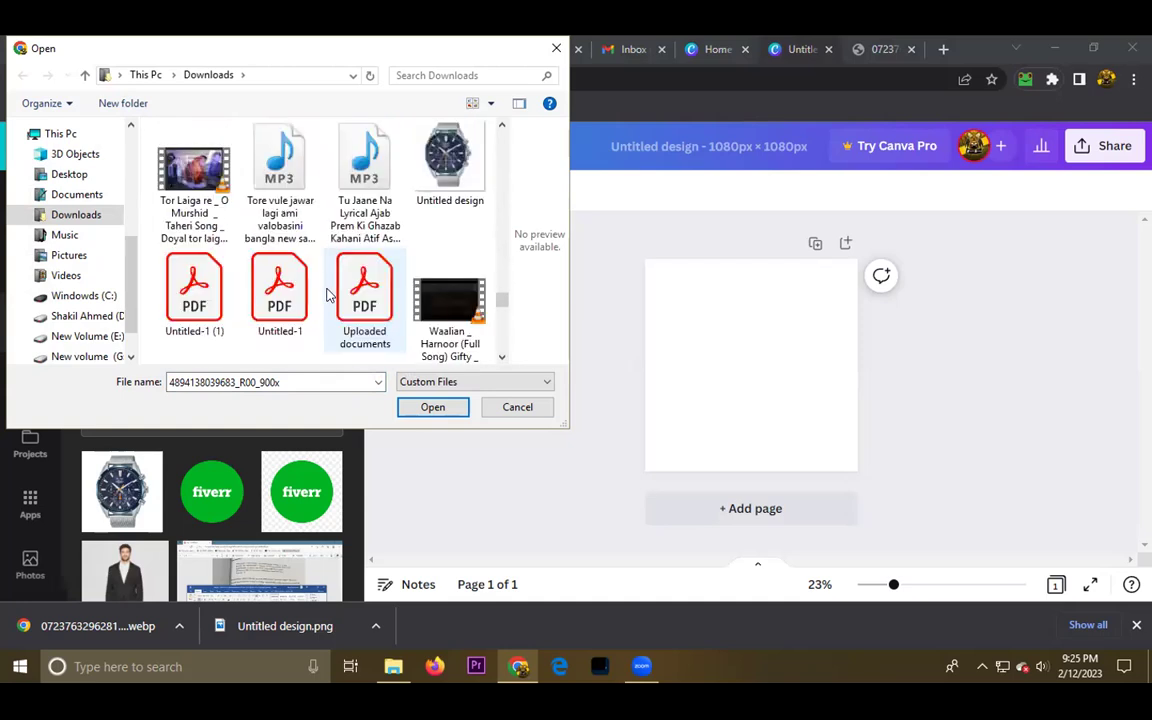
scroll(326, 291, up, 3)
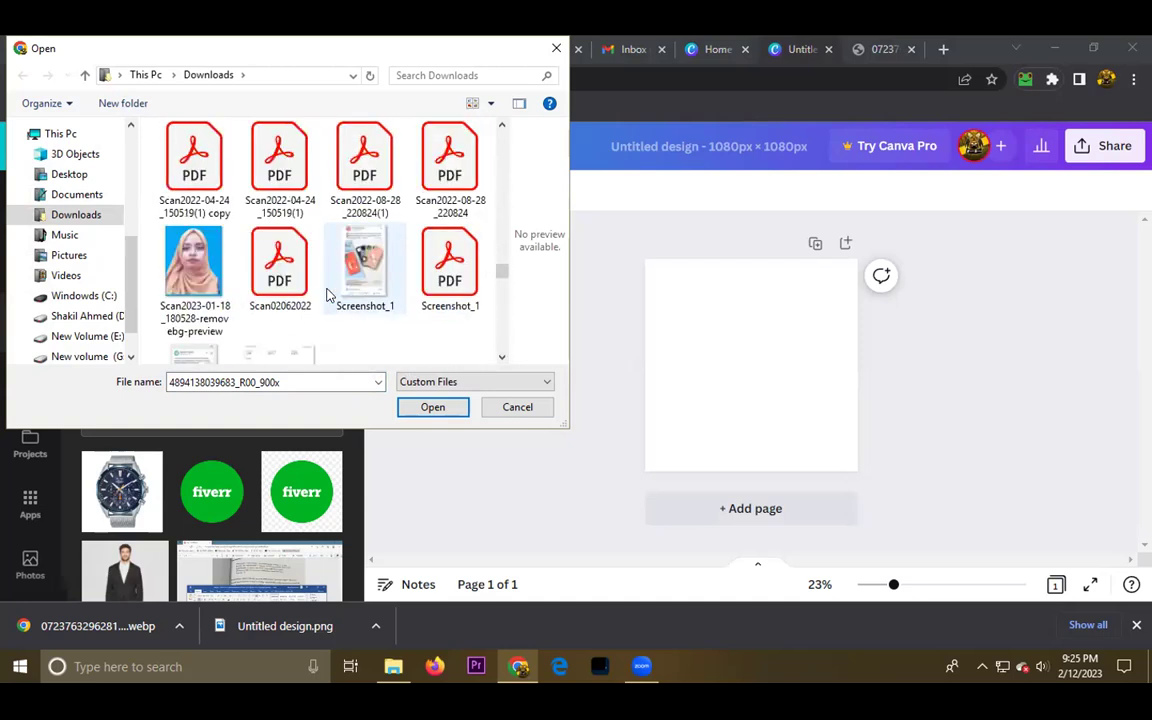
scroll(326, 293, up, 15)
scroll(324, 293, up, 12)
scroll(326, 293, up, 12)
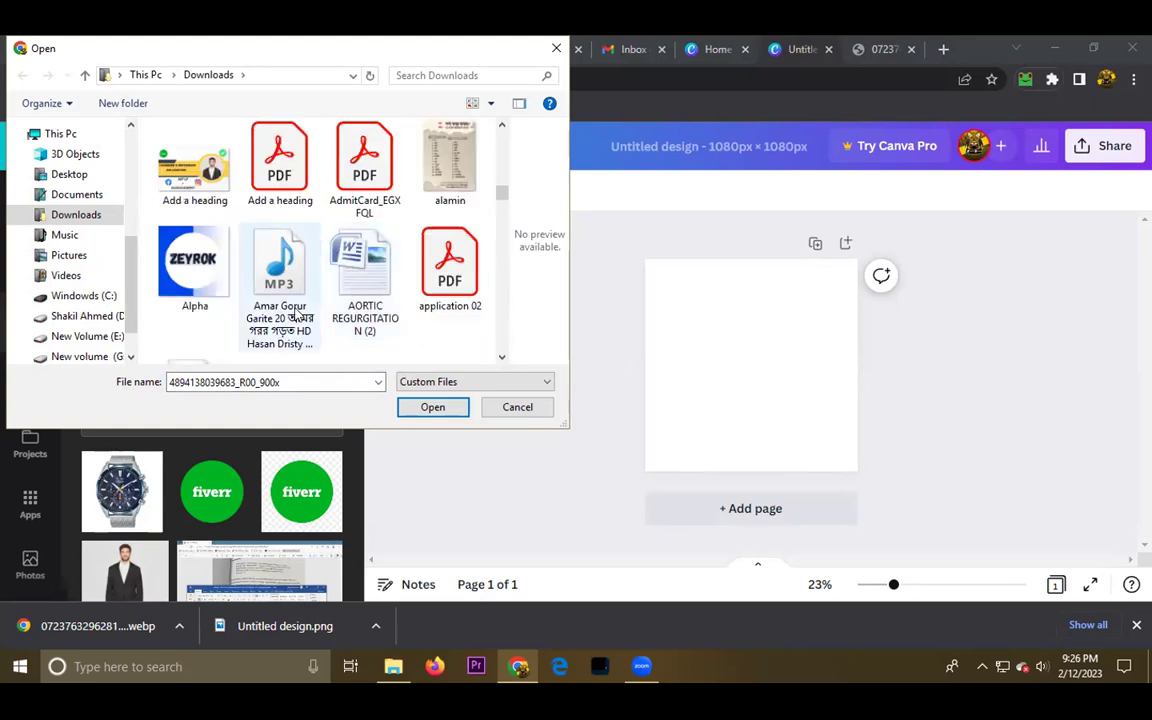
scroll(298, 314, up, 8)
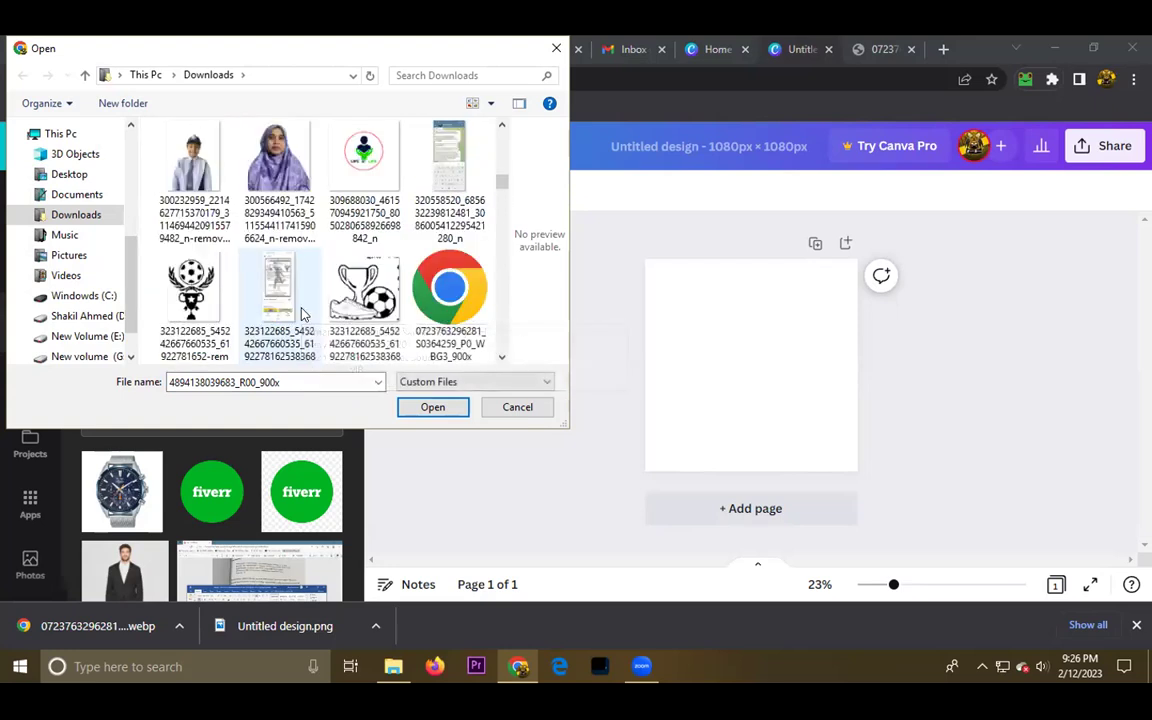
scroll(205, 300, down, 1)
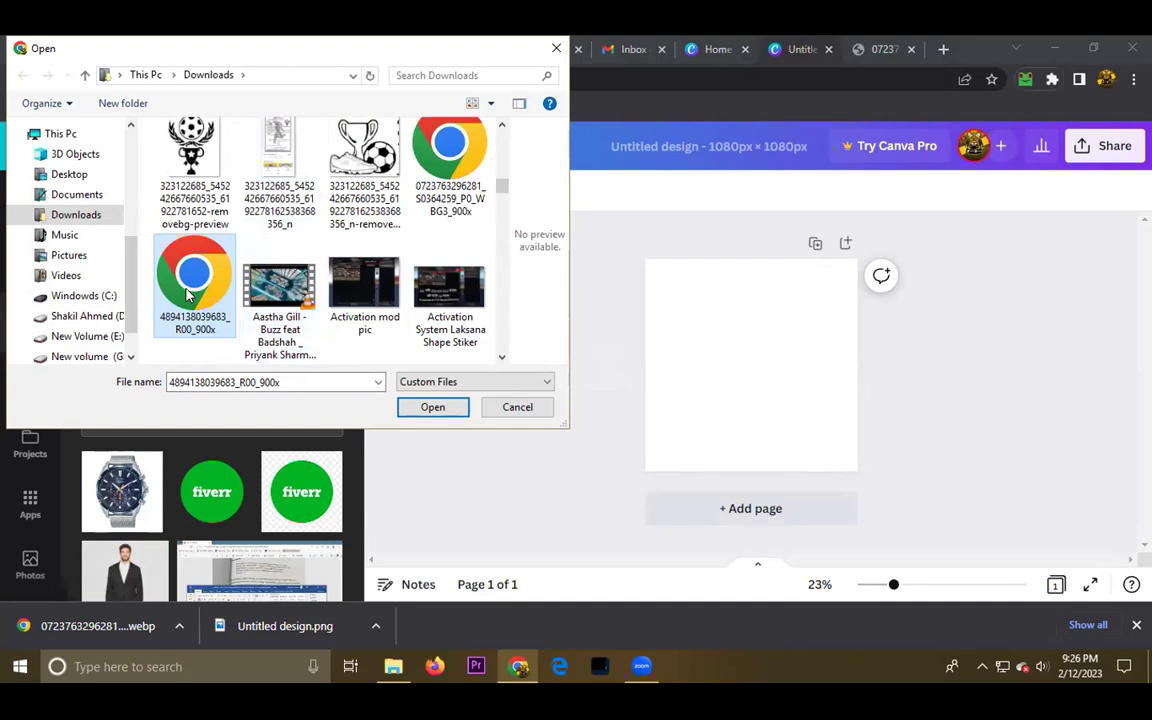
click(449, 160)
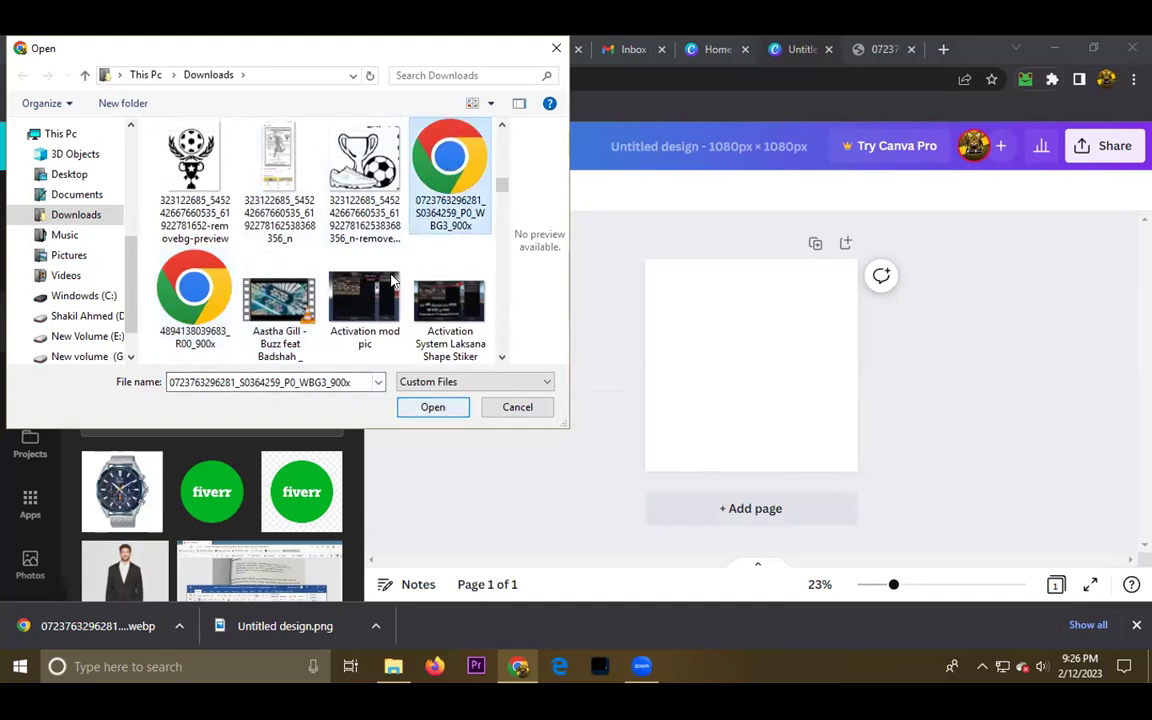
key(Return)
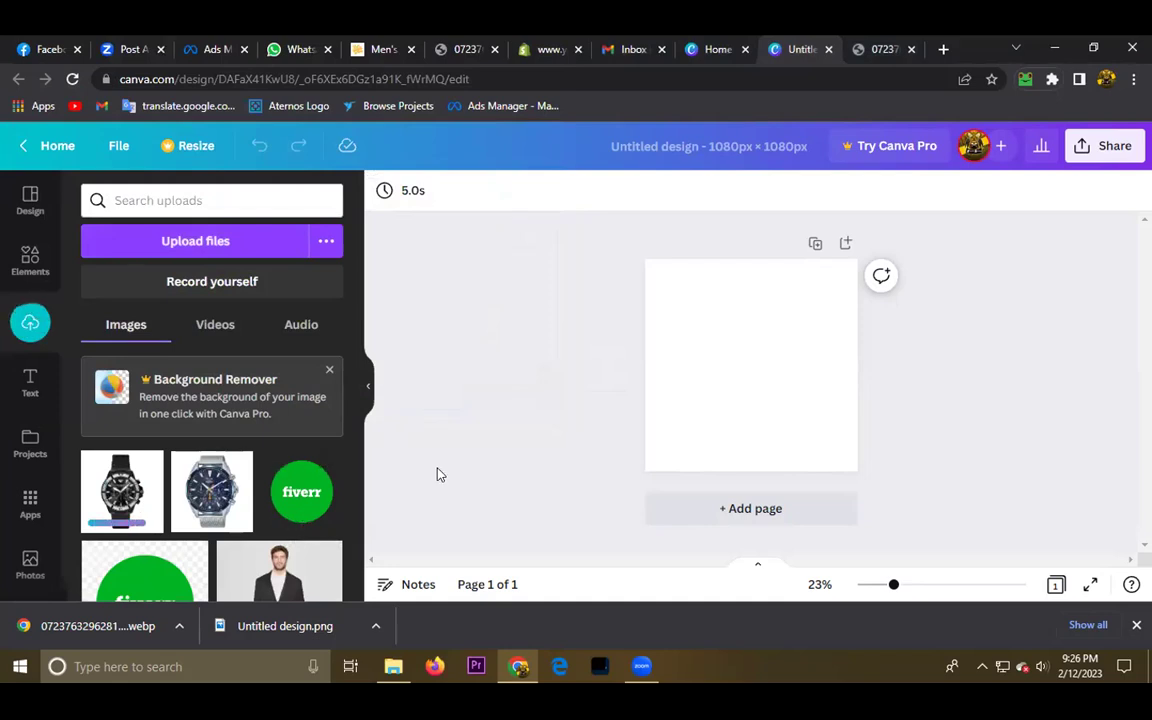
Place the uploaded Armani watch image on the blank page, enlarge it and centre it
click(122, 497)
drag(813, 433, 846, 463)
drag(791, 425, 774, 412)
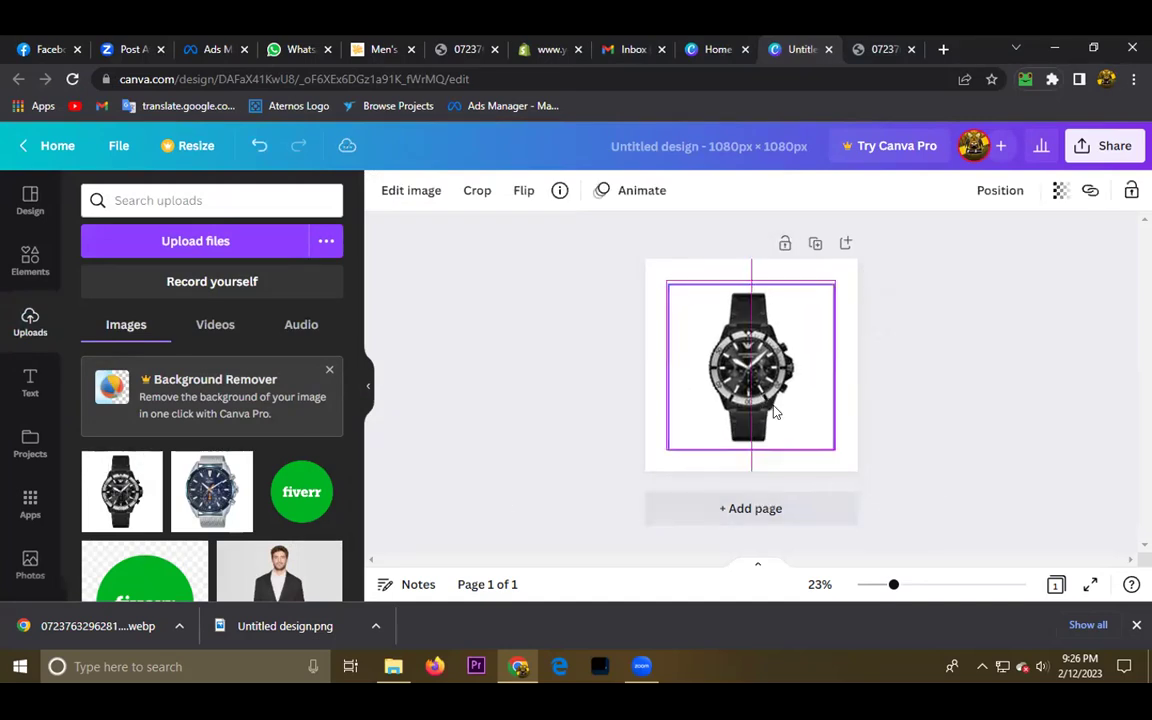
drag(840, 455, 857, 474)
drag(779, 434, 767, 420)
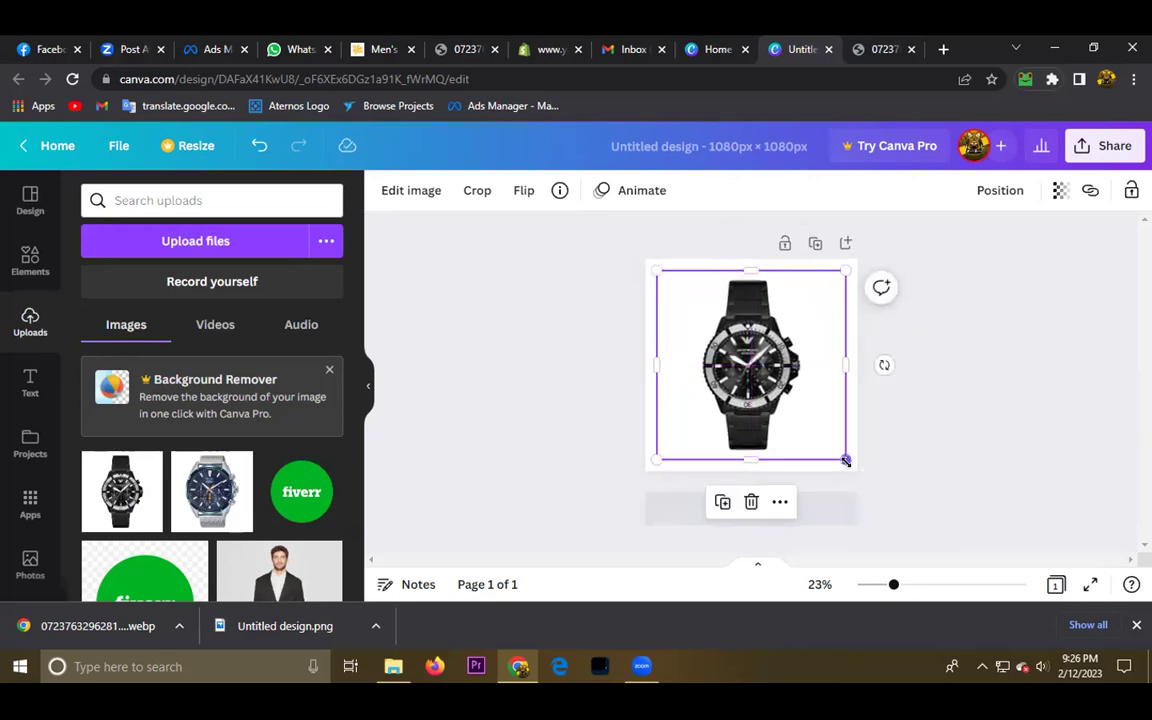
Enlarge the watch image slightly more and adjust its position to keep it centred on the page
drag(846, 461, 849, 466)
drag(790, 436, 780, 433)
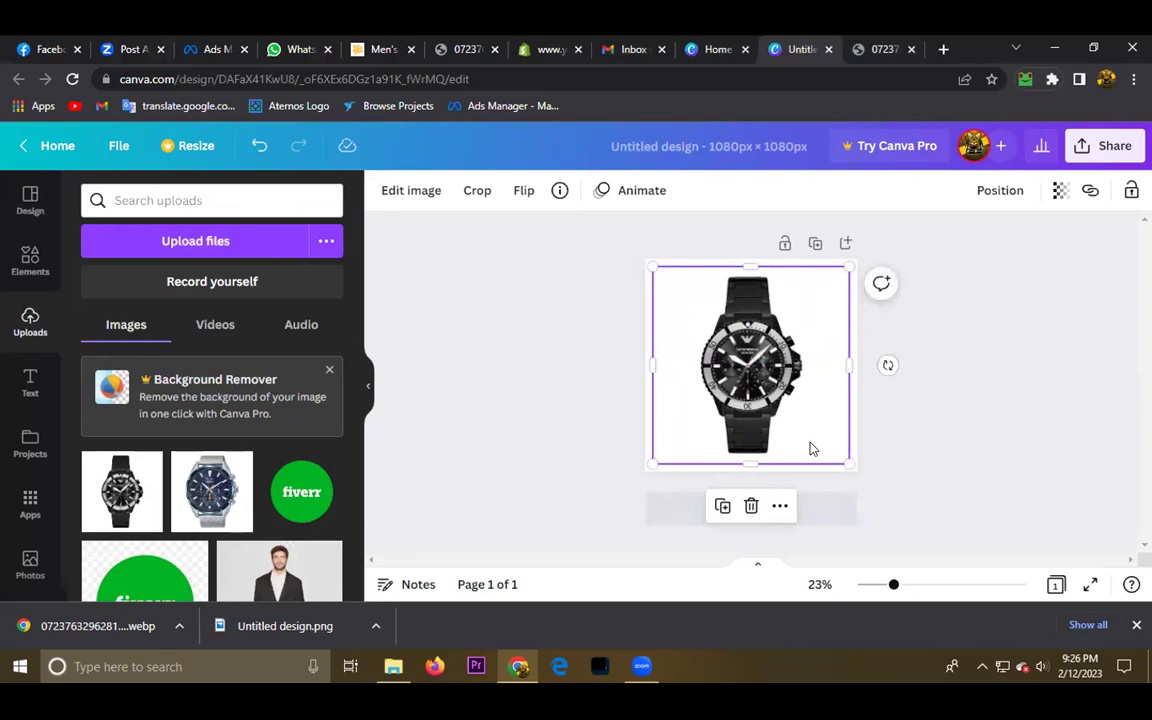
drag(849, 464, 797, 442)
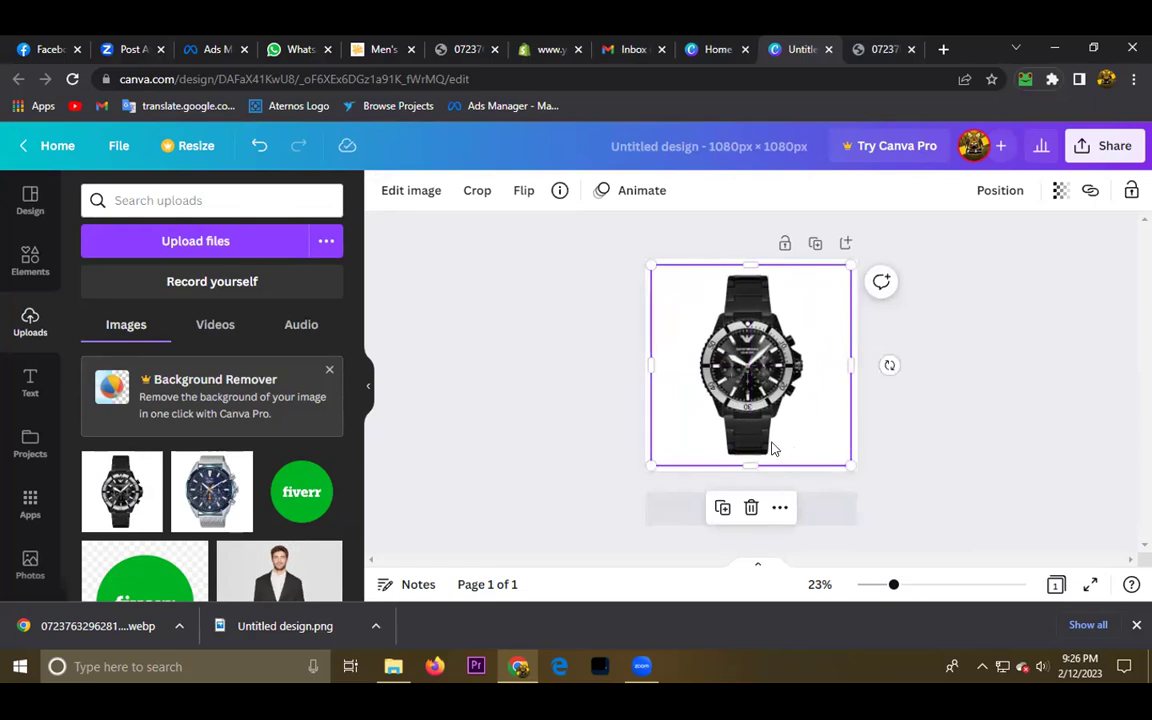
drag(768, 436, 750, 466)
click(995, 493)
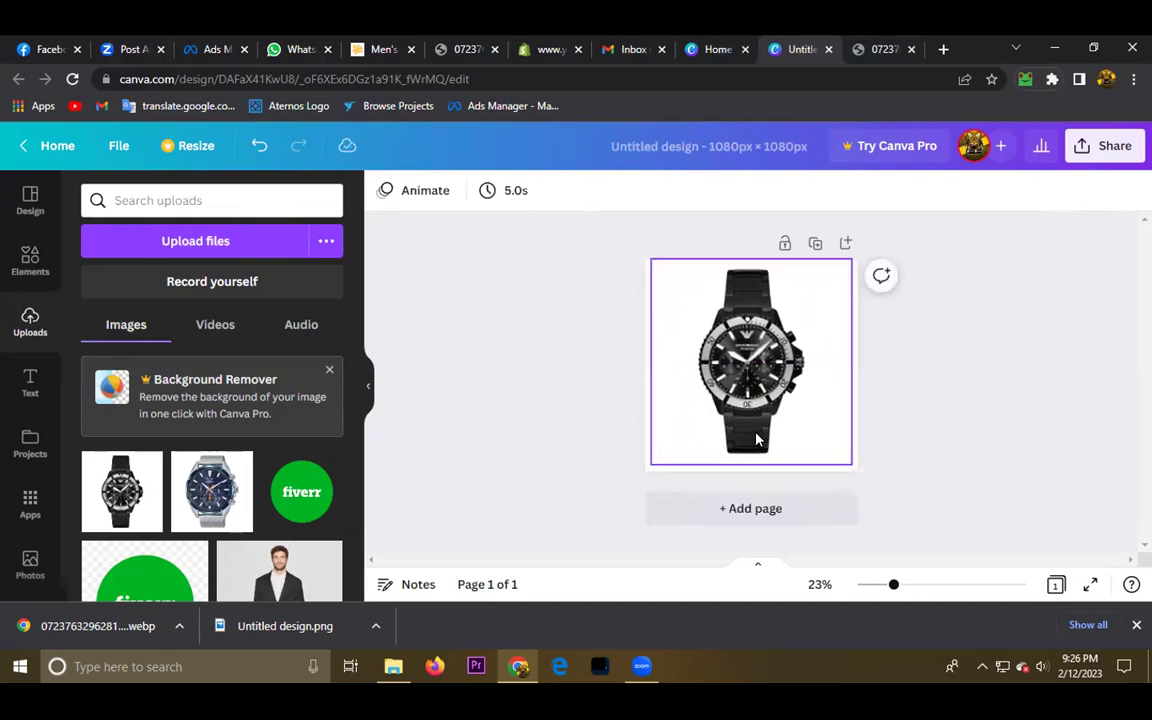
click(757, 440)
drag(757, 440, 766, 450)
click(990, 480)
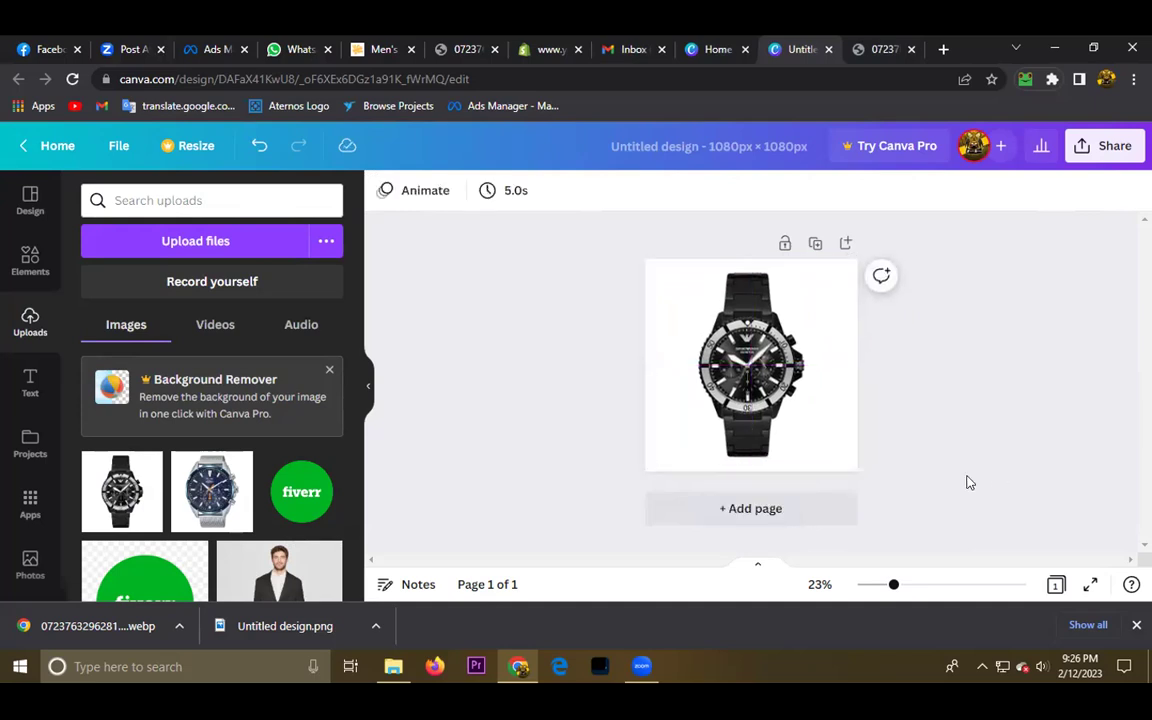
Extend the watch image's lower corner towards the page corner so it nearly fills the square canvas
click(757, 437)
click(945, 463)
click(765, 432)
drag(848, 466, 855, 470)
click(936, 481)
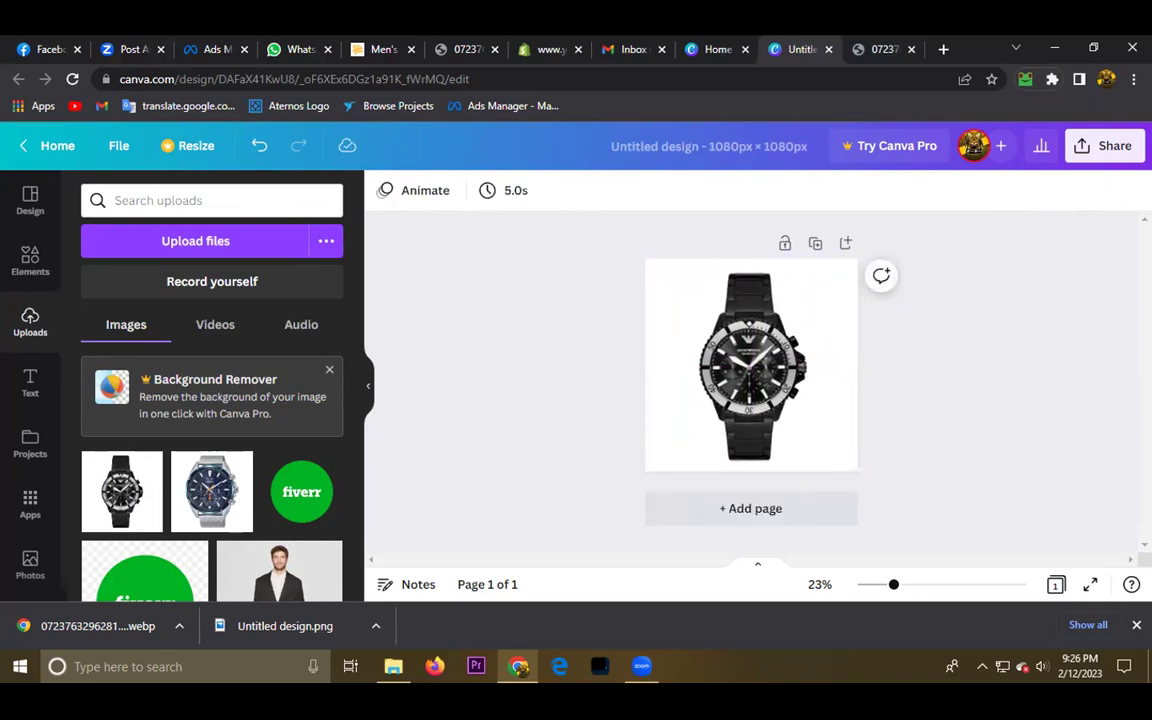
Download the watch design as a PNG at 1,080 × 1,080 px
click(1113, 148)
scroll(897, 477, down, 1)
click(902, 483)
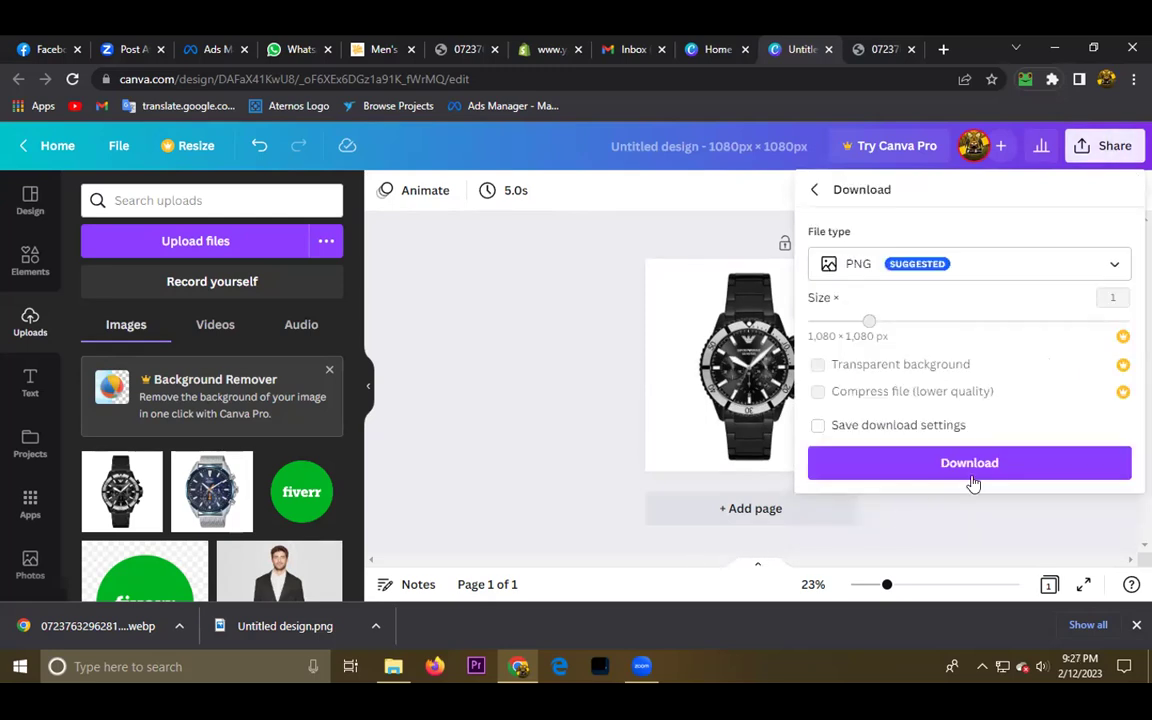
click(972, 478)
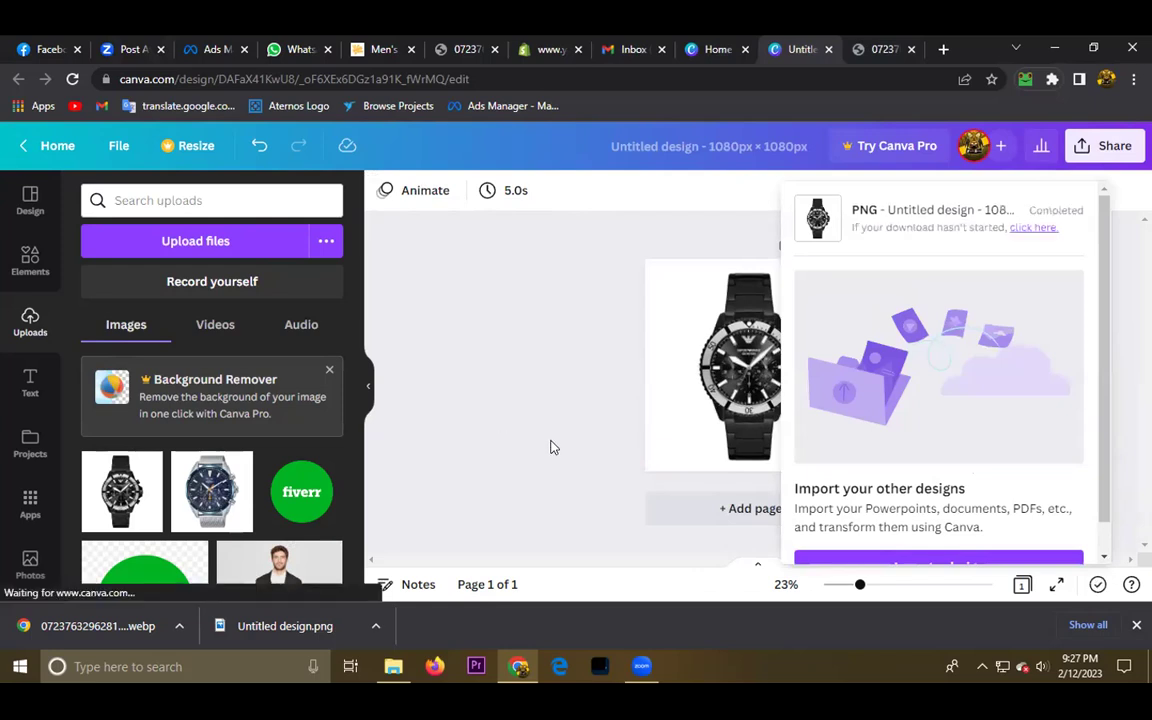
Switch to Ads Manager, start adding image cards to the carousel and upload Untitled design (1) from the Downloads folder
click(215, 49)
click(397, 368)
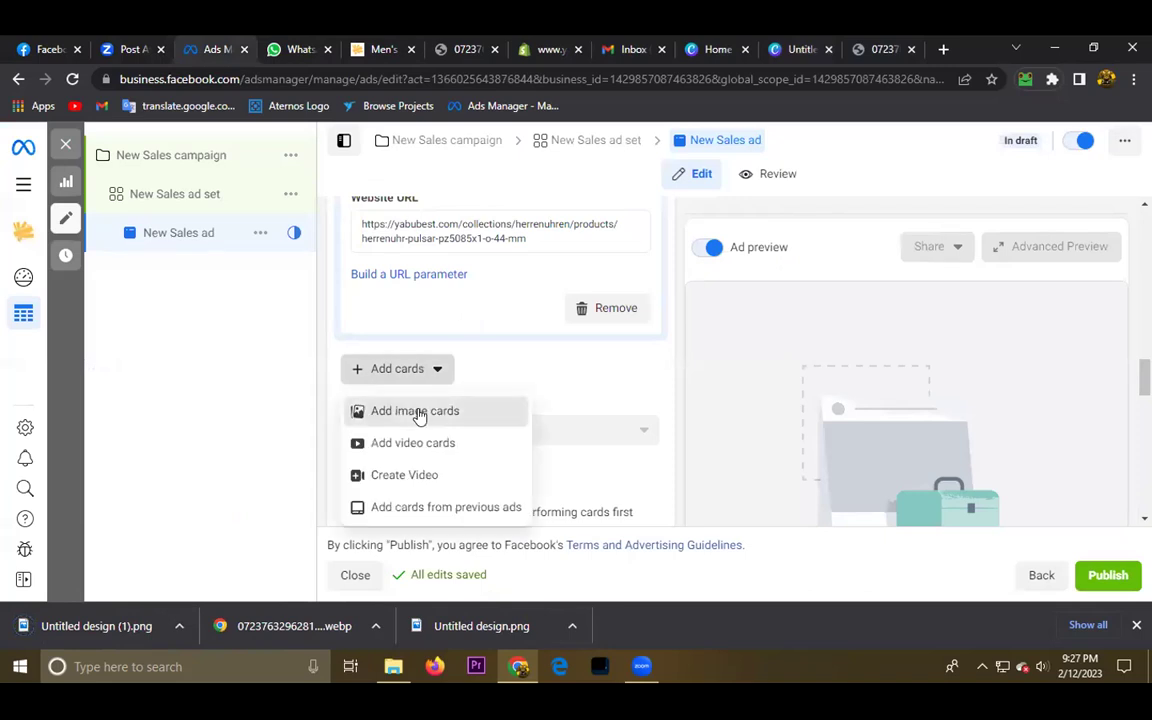
click(416, 411)
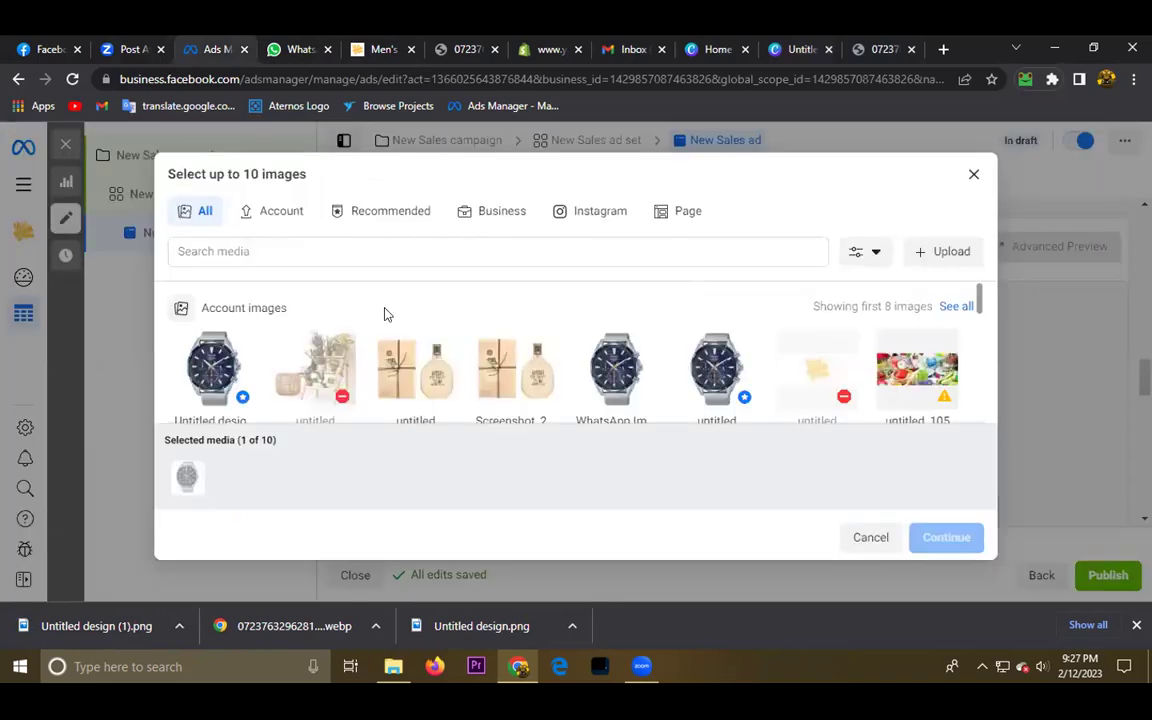
click(958, 250)
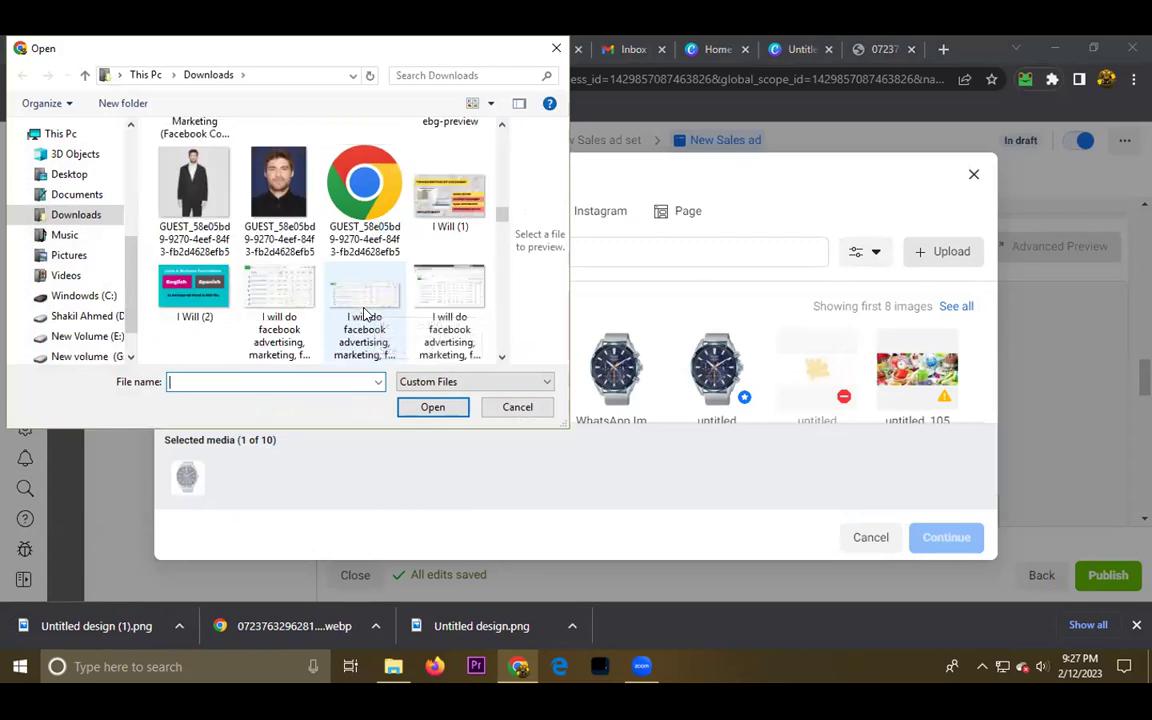
scroll(365, 314, down, 10)
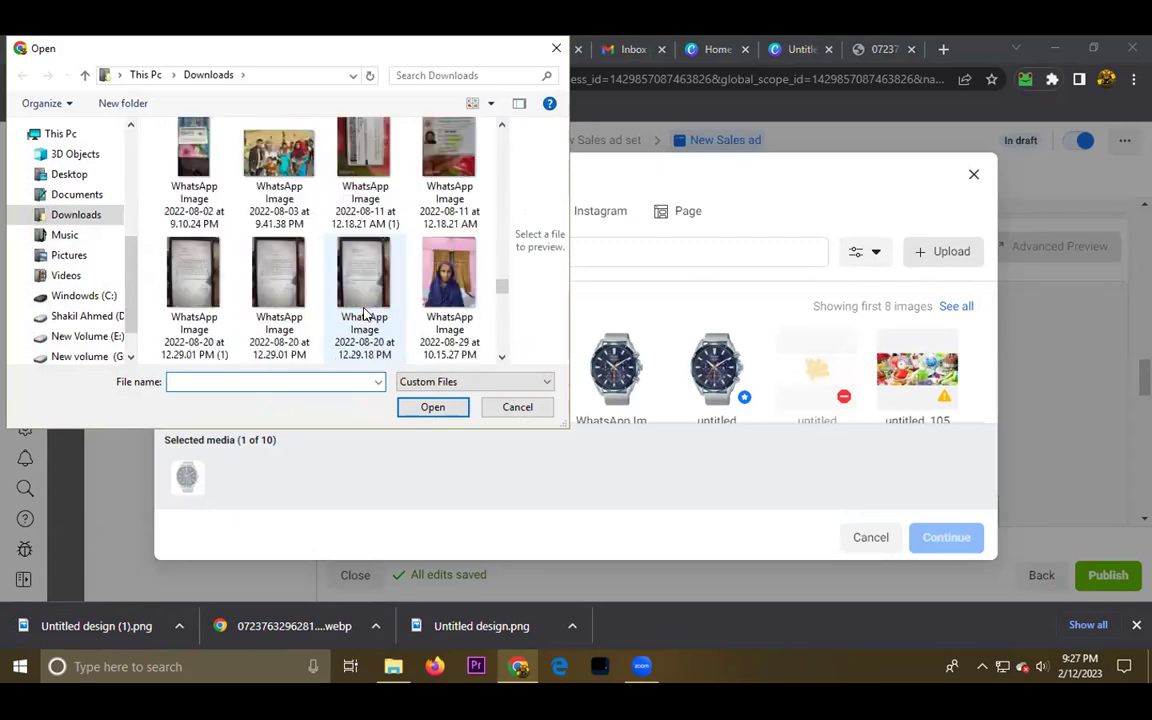
scroll(365, 314, down, 10)
scroll(365, 314, up, 10)
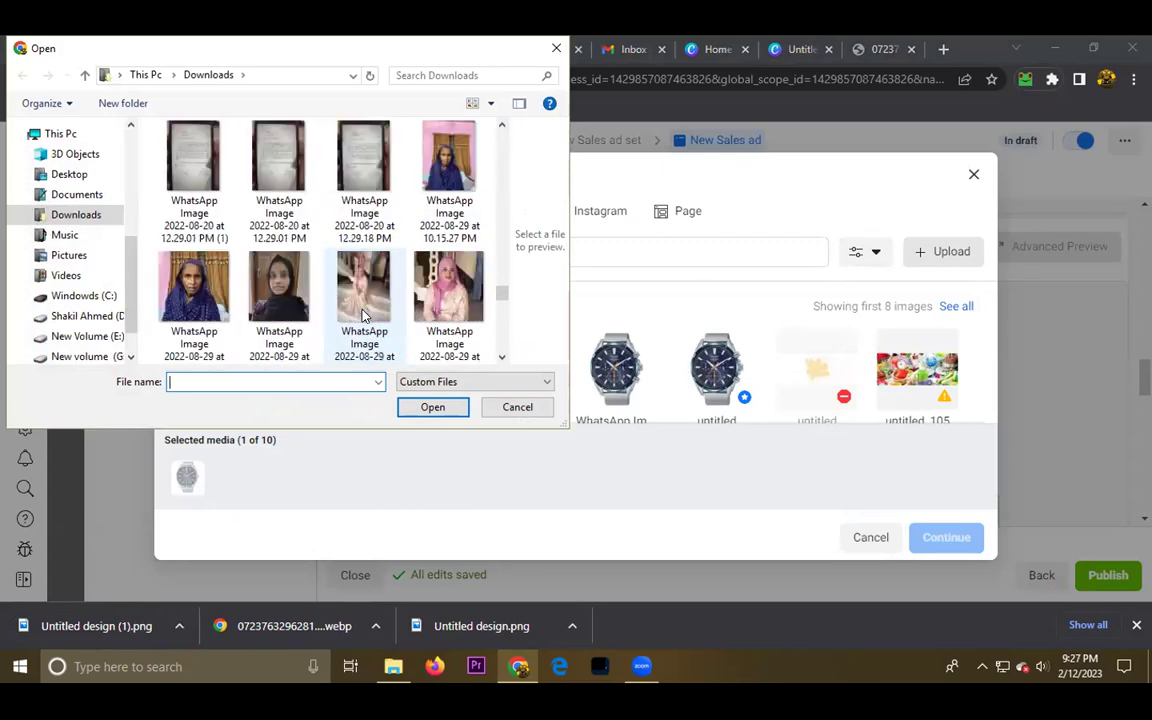
scroll(363, 316, down, 10)
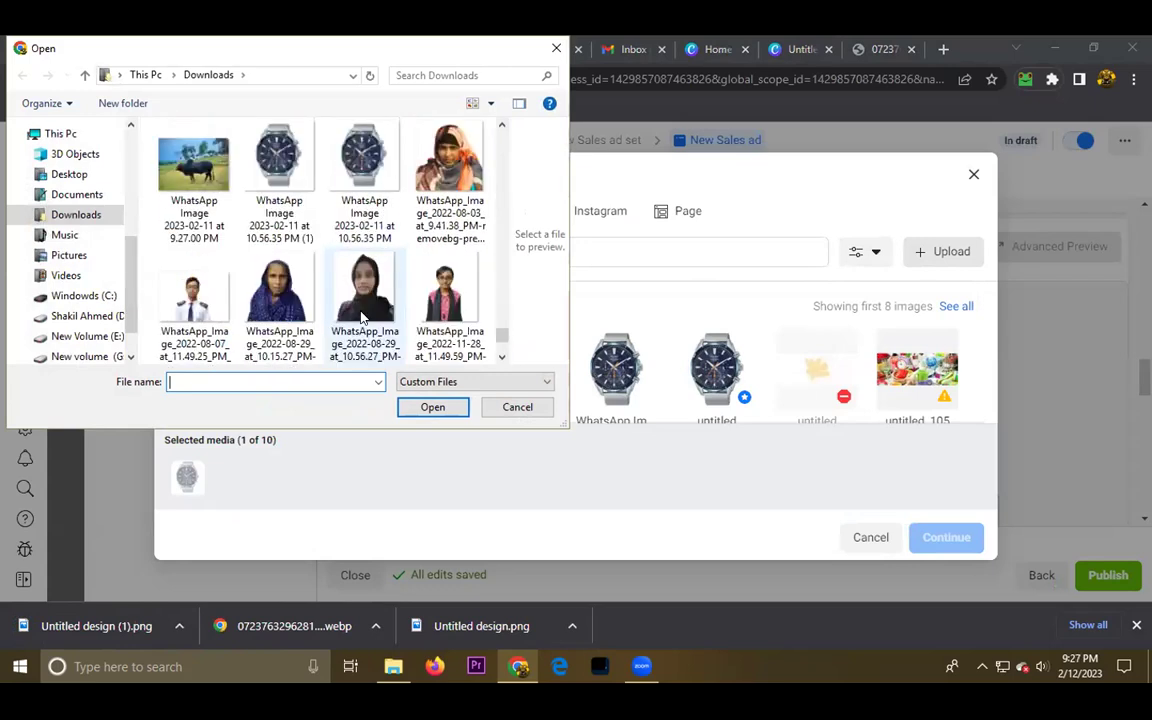
scroll(363, 316, up, 5)
scroll(363, 316, up, 5)
scroll(360, 316, up, 1)
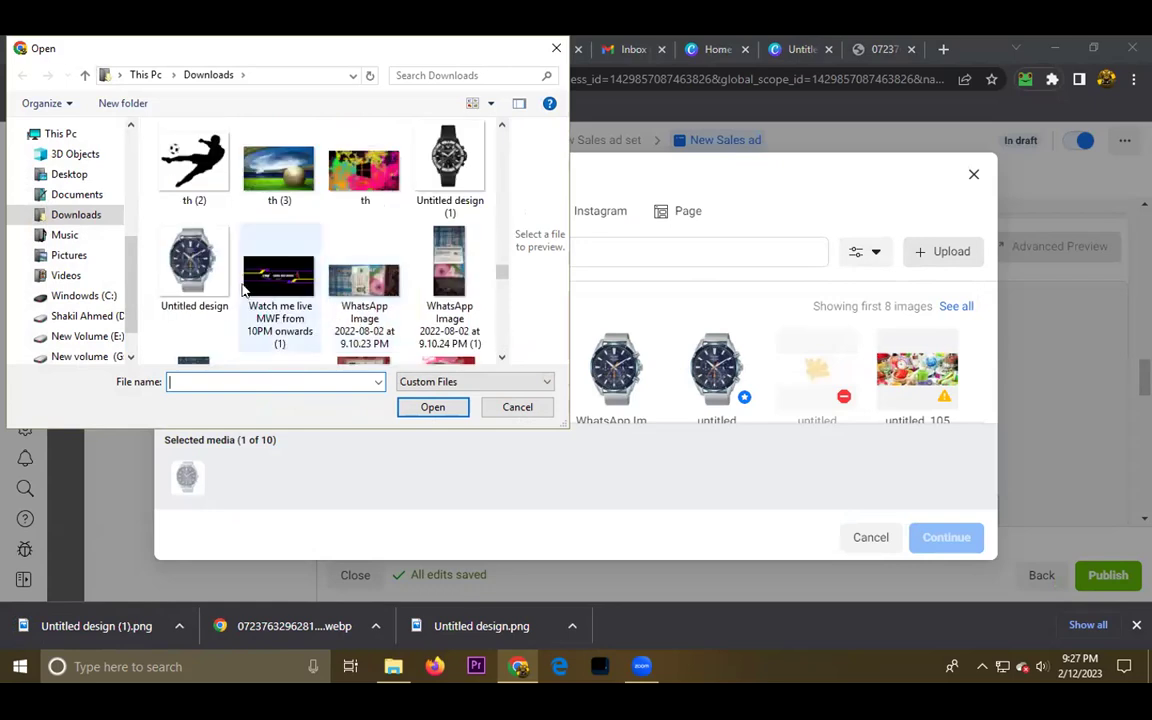
scroll(280, 300, up, 2)
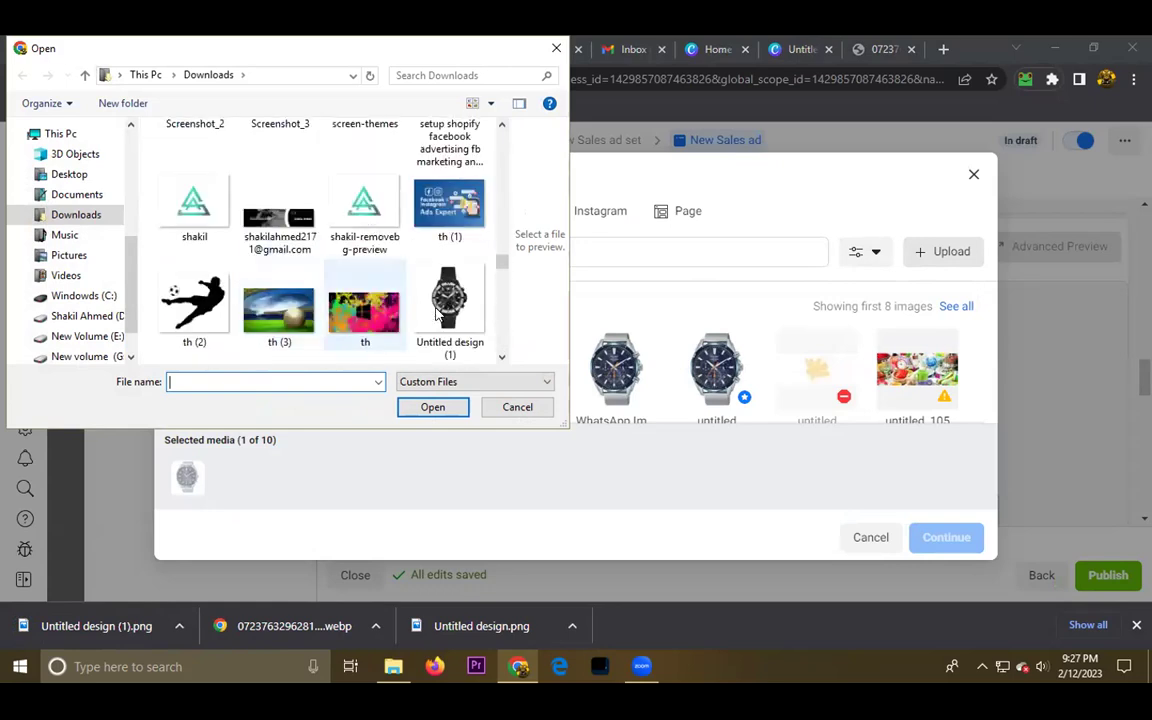
click(419, 290)
click(412, 414)
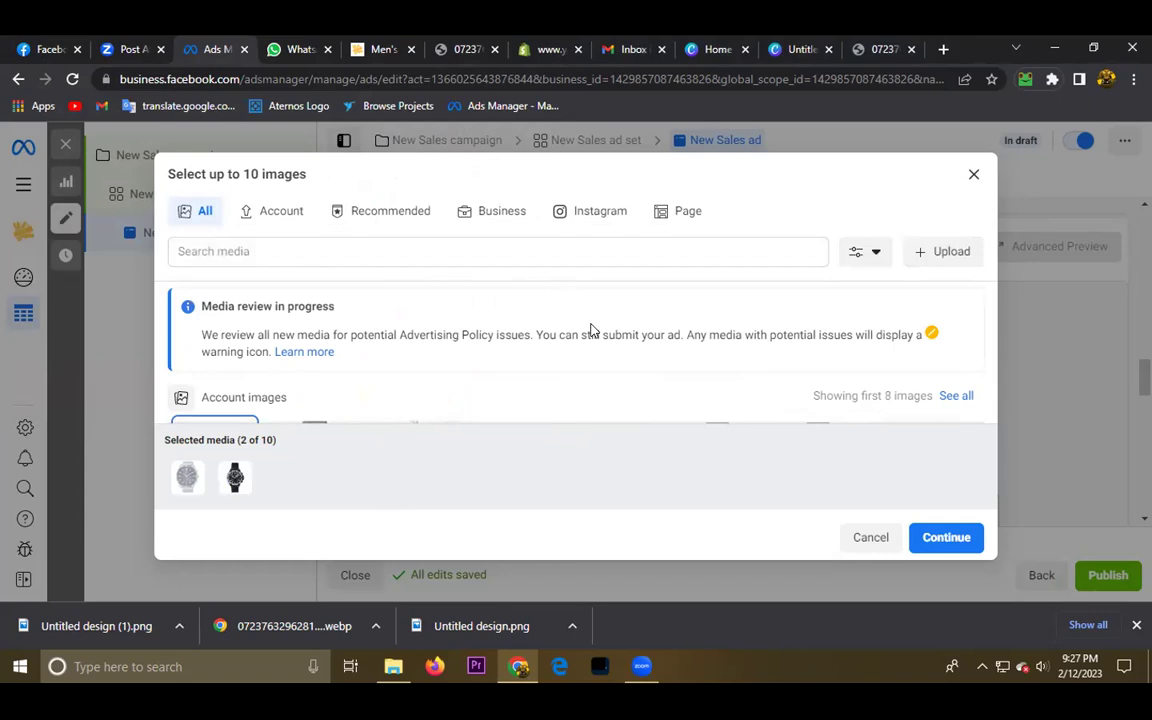
Deselect the uploaded black watch image and upload Untitled design (1) from Downloads again
click(234, 477)
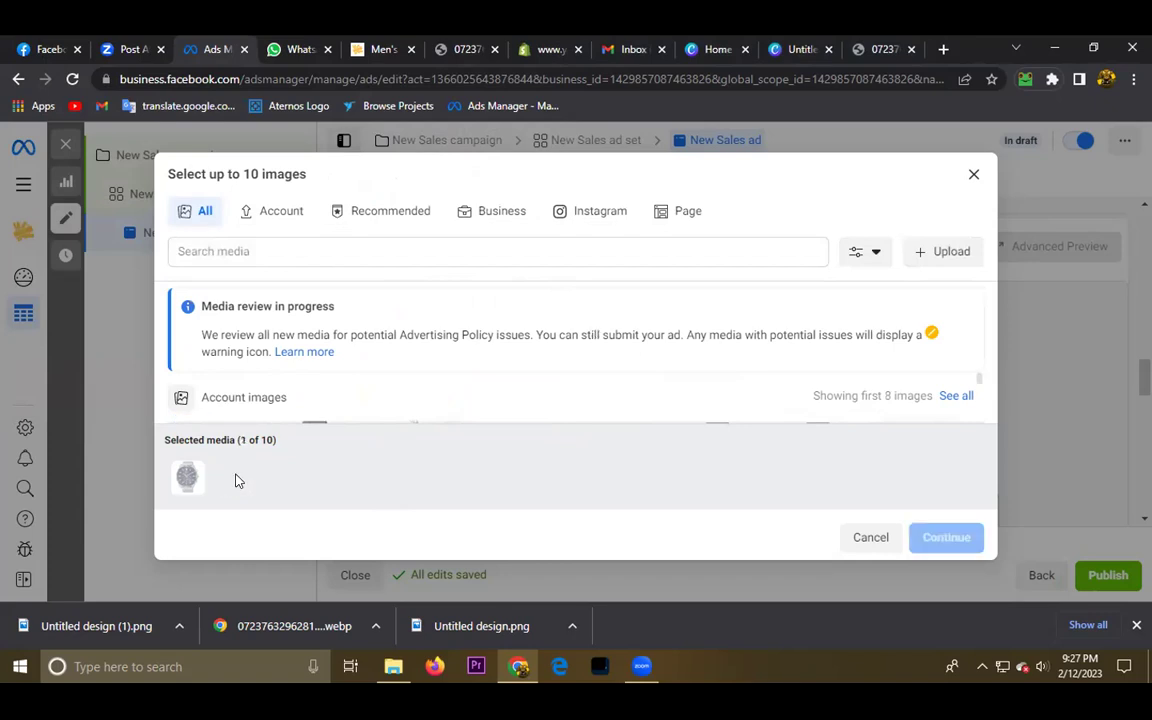
click(933, 262)
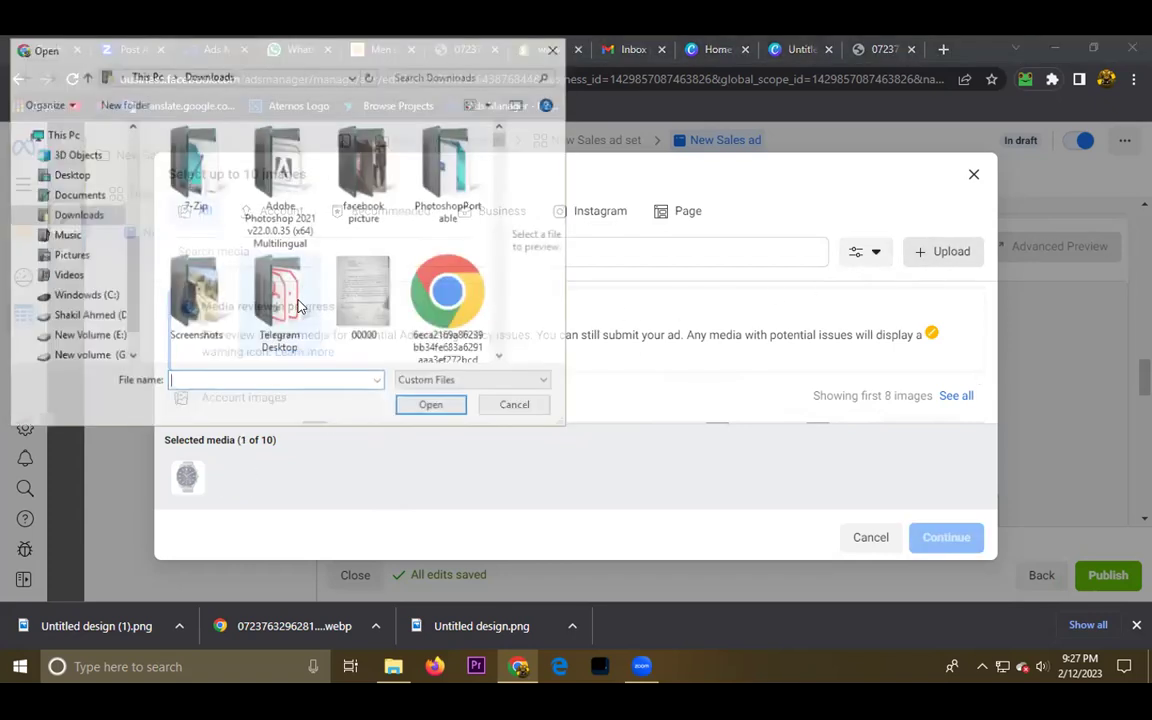
scroll(300, 310, down, 5)
scroll(302, 311, down, 10)
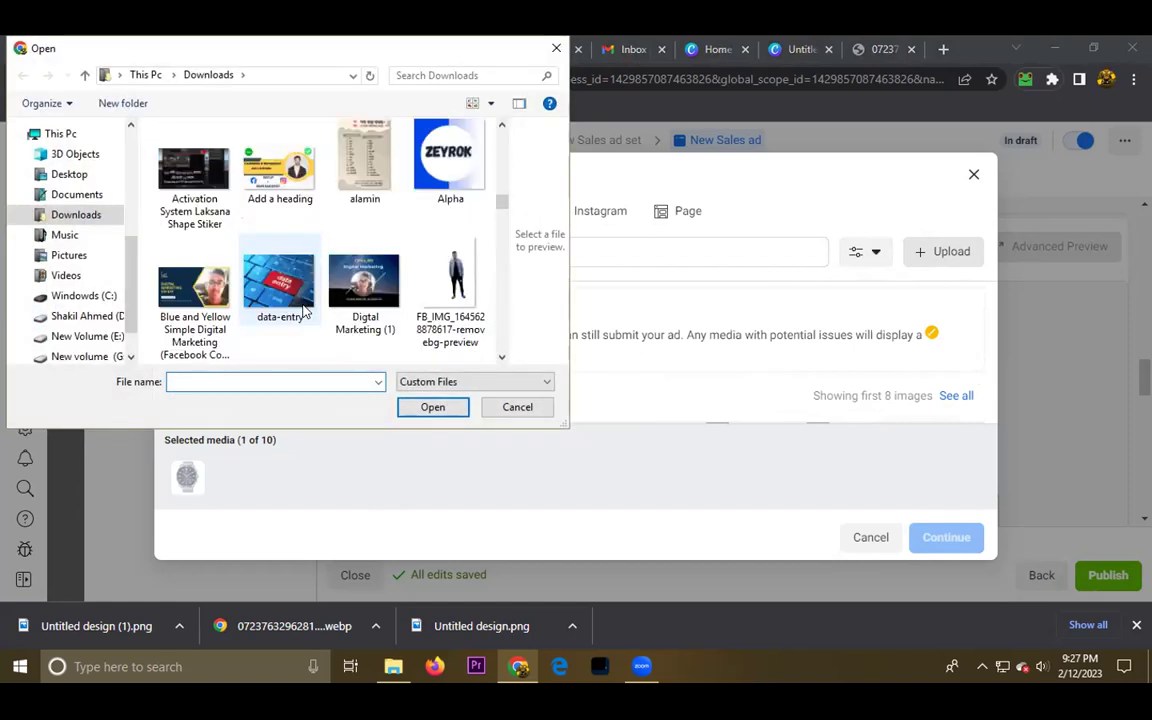
scroll(305, 313, down, 6)
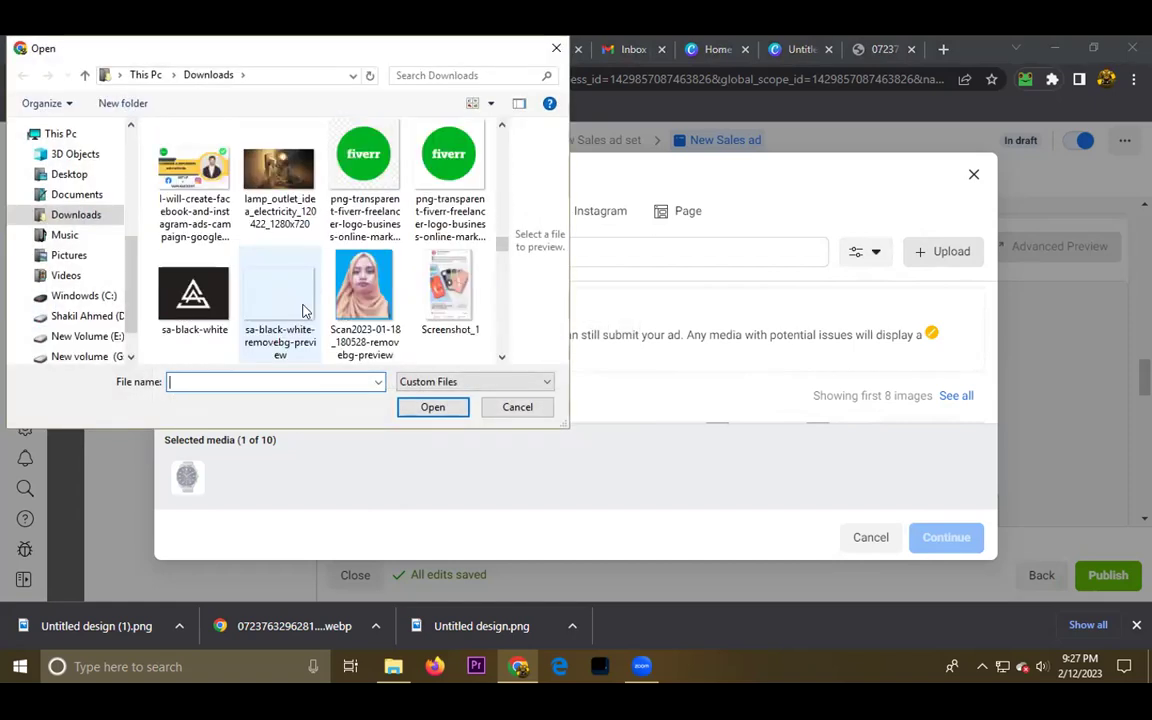
click(449, 300)
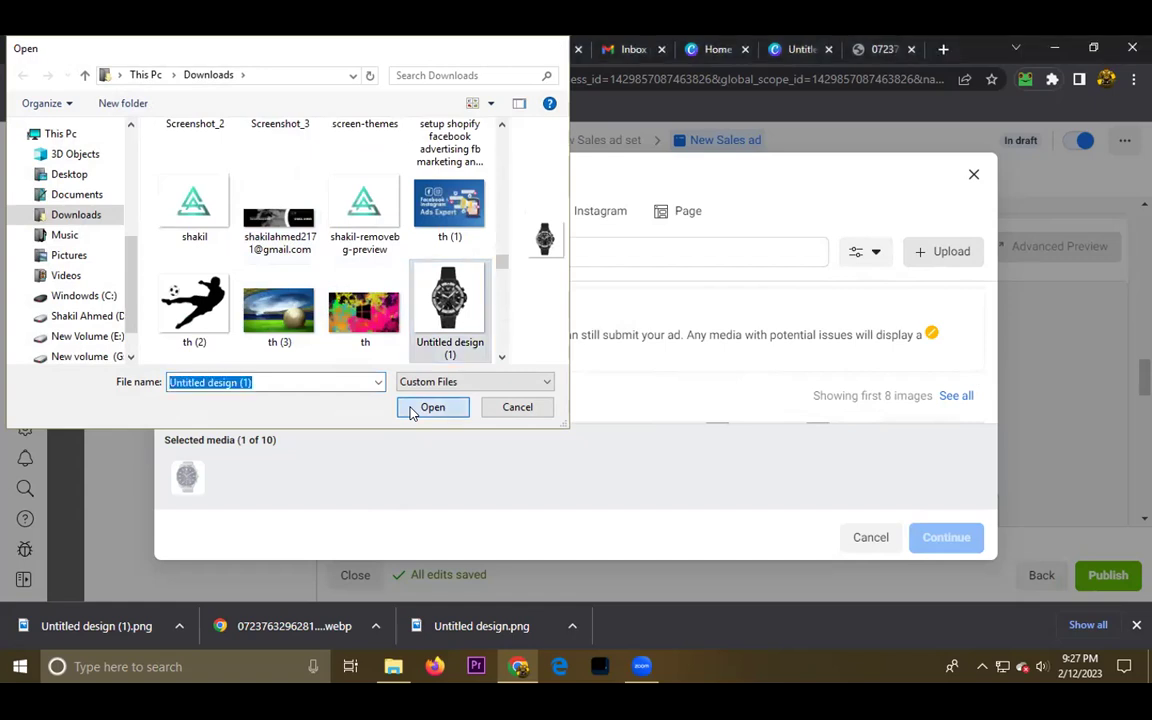
click(411, 408)
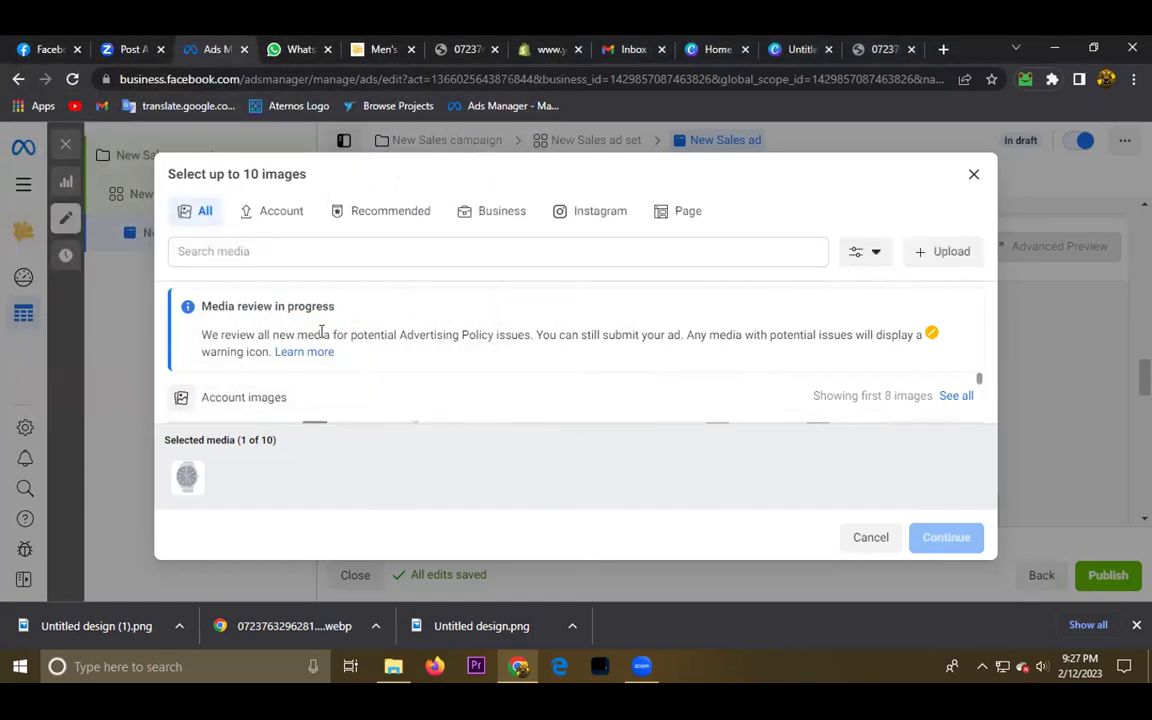
Select the uploaded 1080 × 1080 black watch image and add it to the carousel as its second card
scroll(250, 415, down, 1)
click(226, 402)
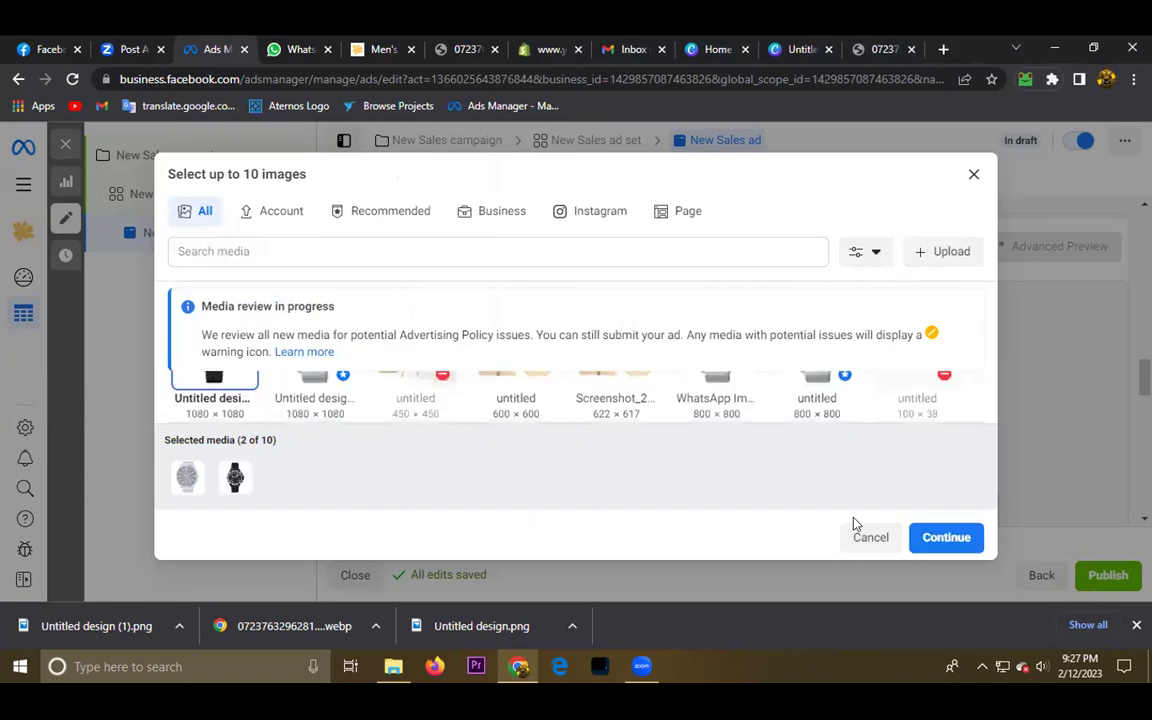
click(948, 544)
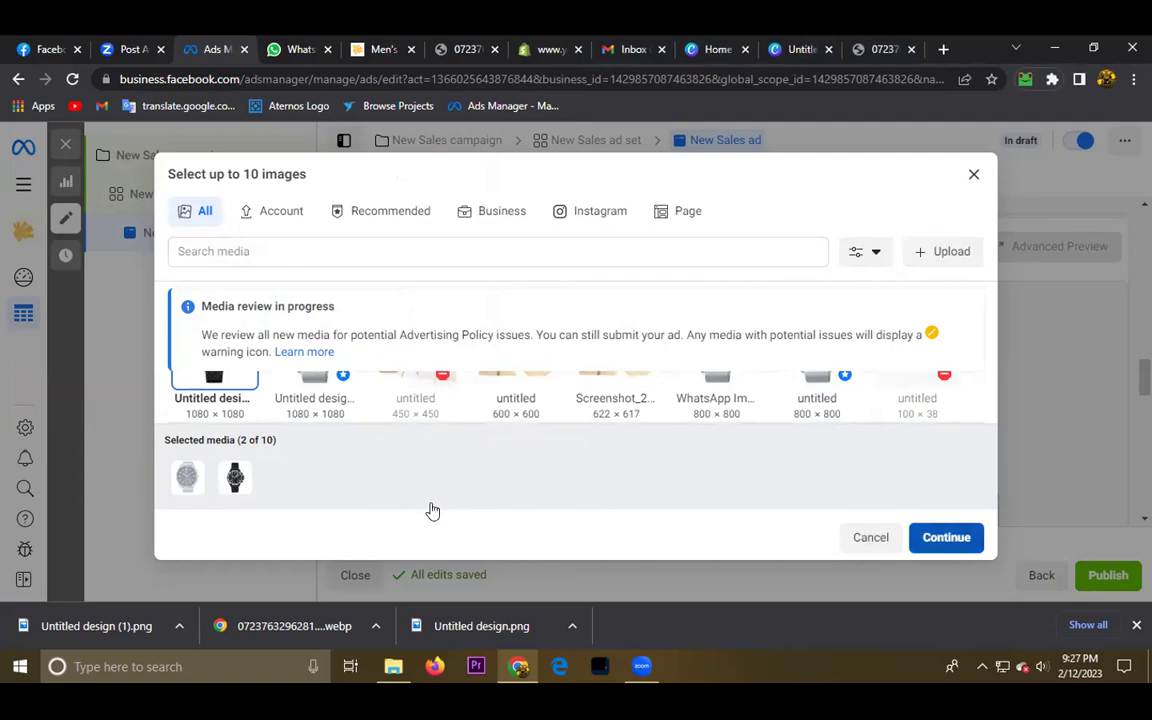
Check the ad's primary text and carousel card fields against the Armani AR80050 watch's product page in the shop
scroll(530, 448, down, 4)
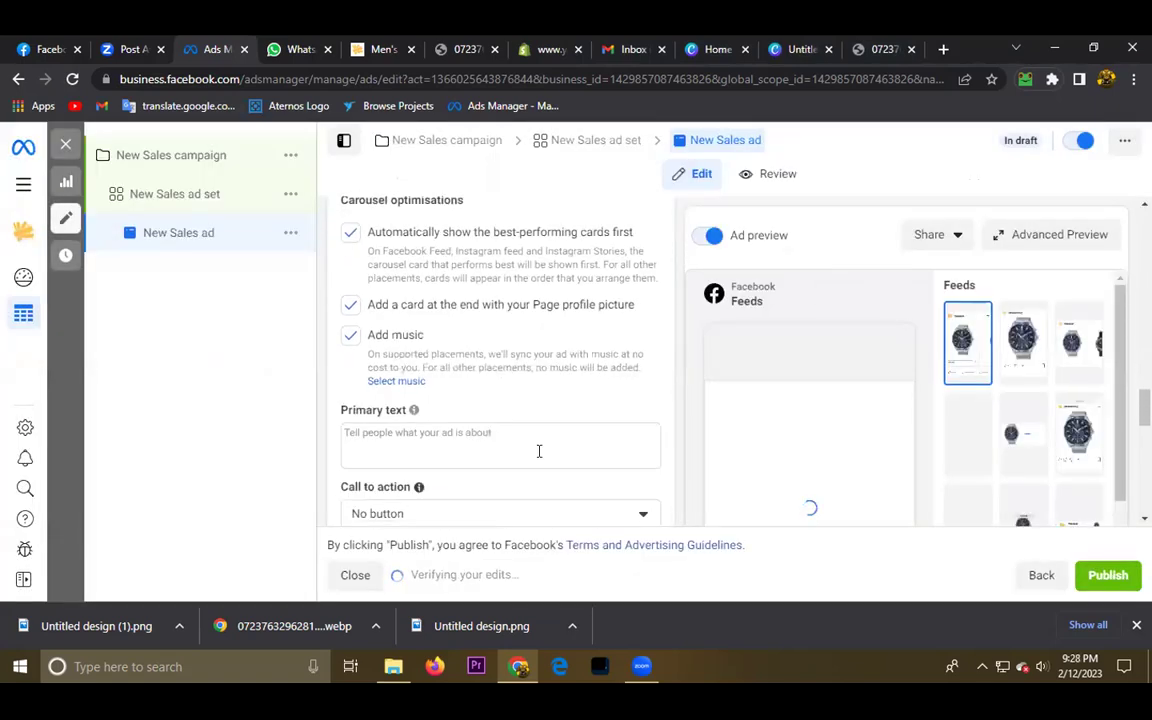
scroll(535, 445, down, 2)
scroll(530, 455, up, 1)
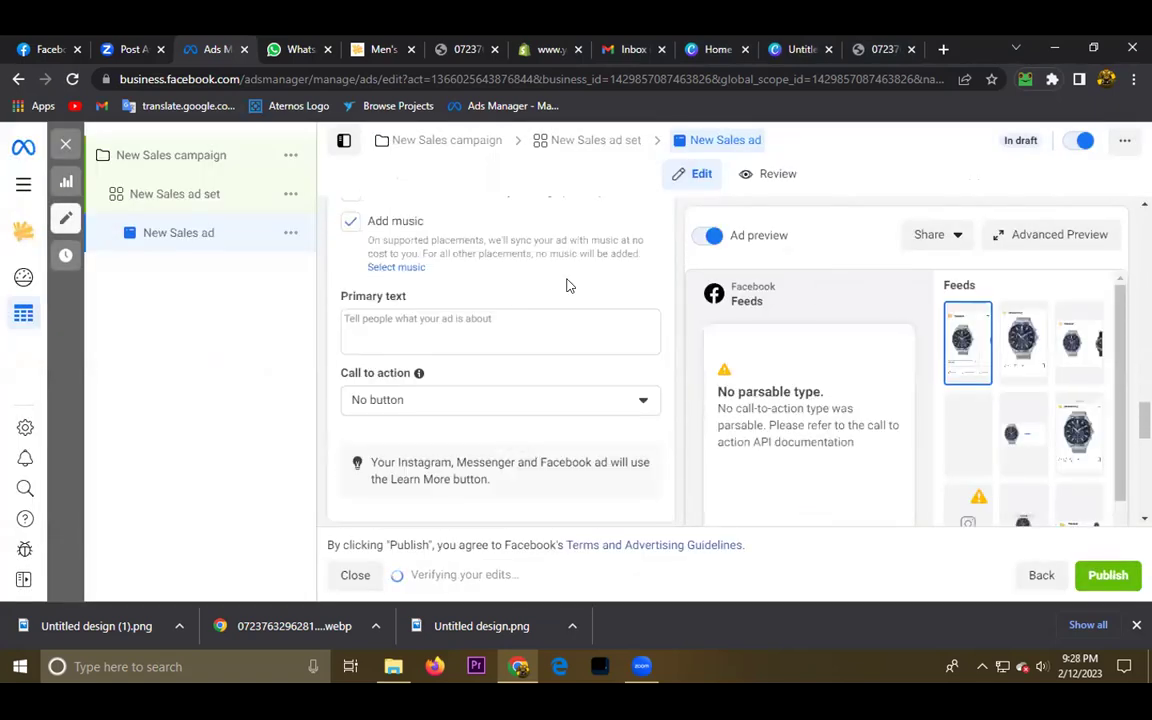
click(560, 325)
click(381, 48)
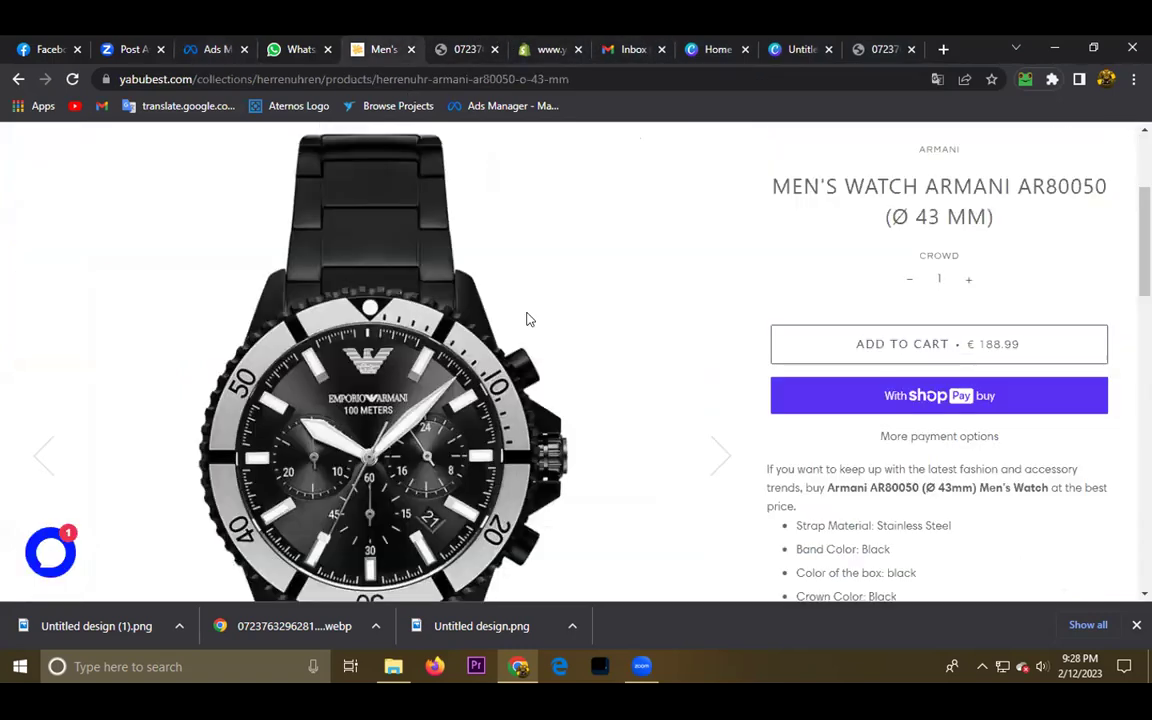
triple_click(964, 414)
click(960, 420)
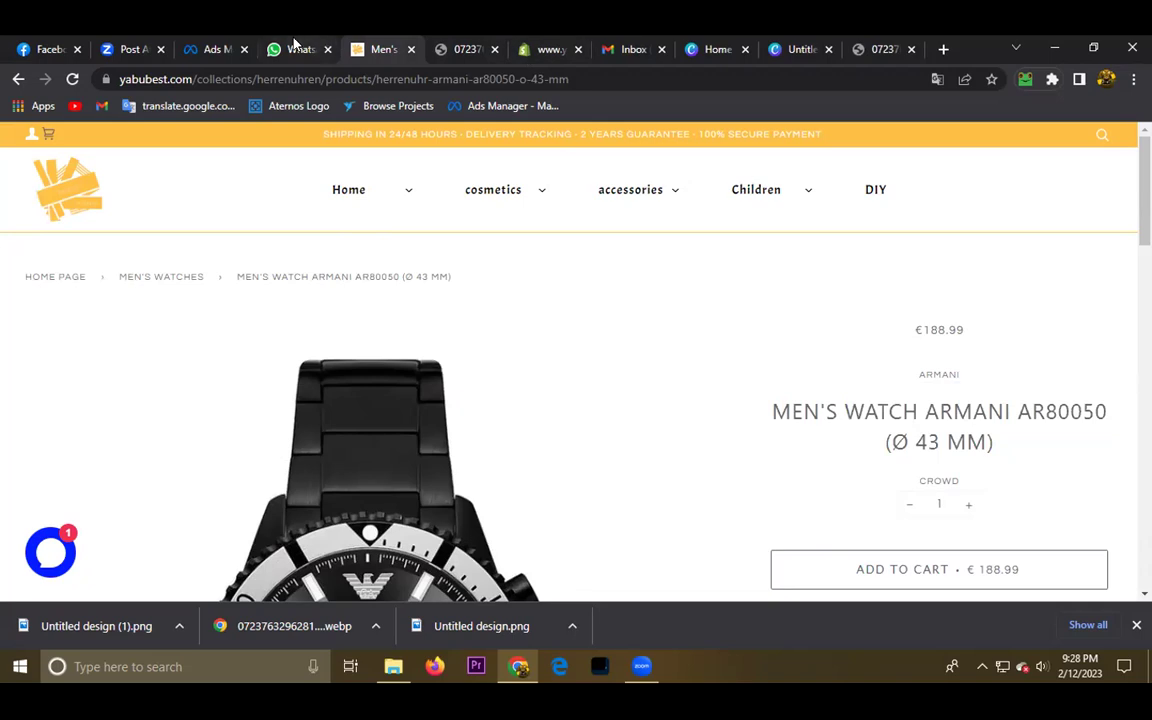
click(294, 46)
click(210, 48)
scroll(478, 477, down, 2)
scroll(478, 477, up, 5)
scroll(478, 477, up, 2)
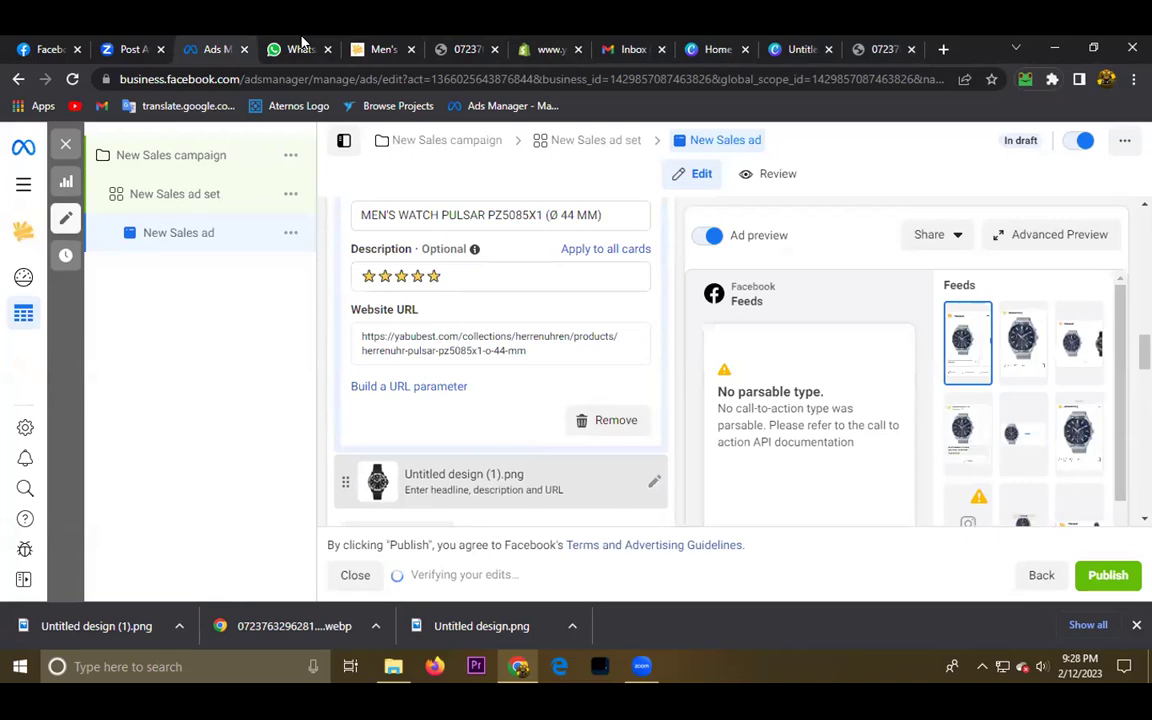
Open the Armani AR1795 watch from the shop's related products and save its product image to Downloads as a WEBP file
click(381, 48)
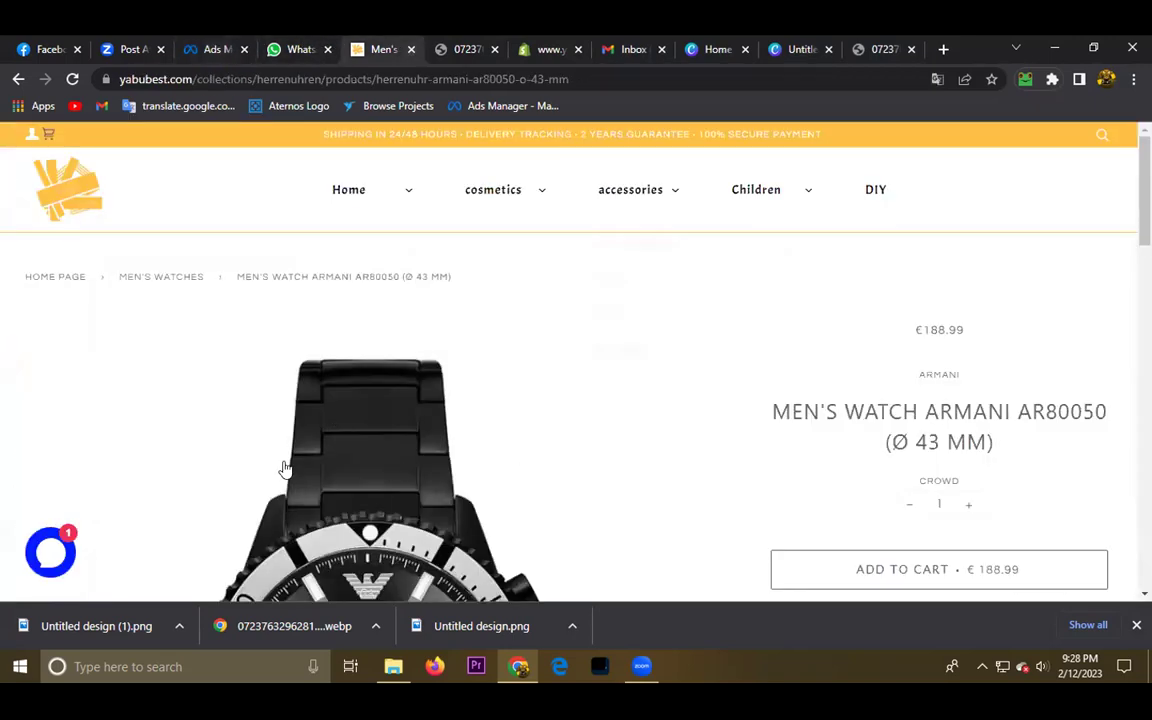
scroll(283, 470, down, 10)
click(116, 370)
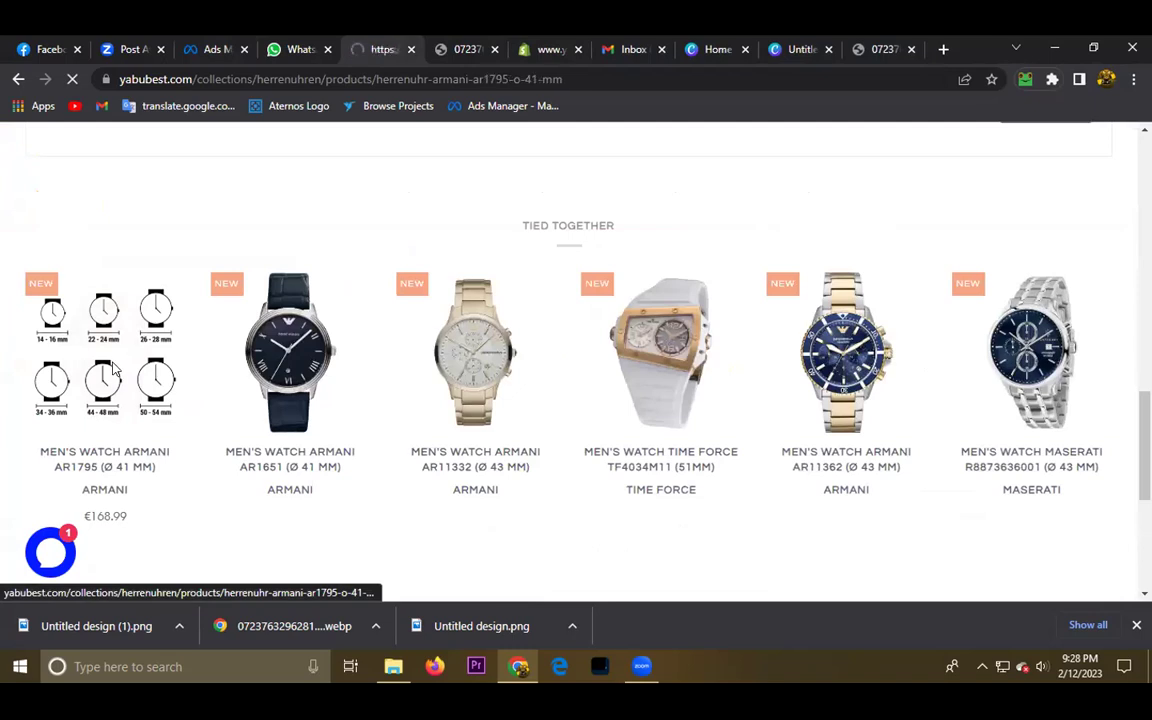
scroll(233, 400, down, 4)
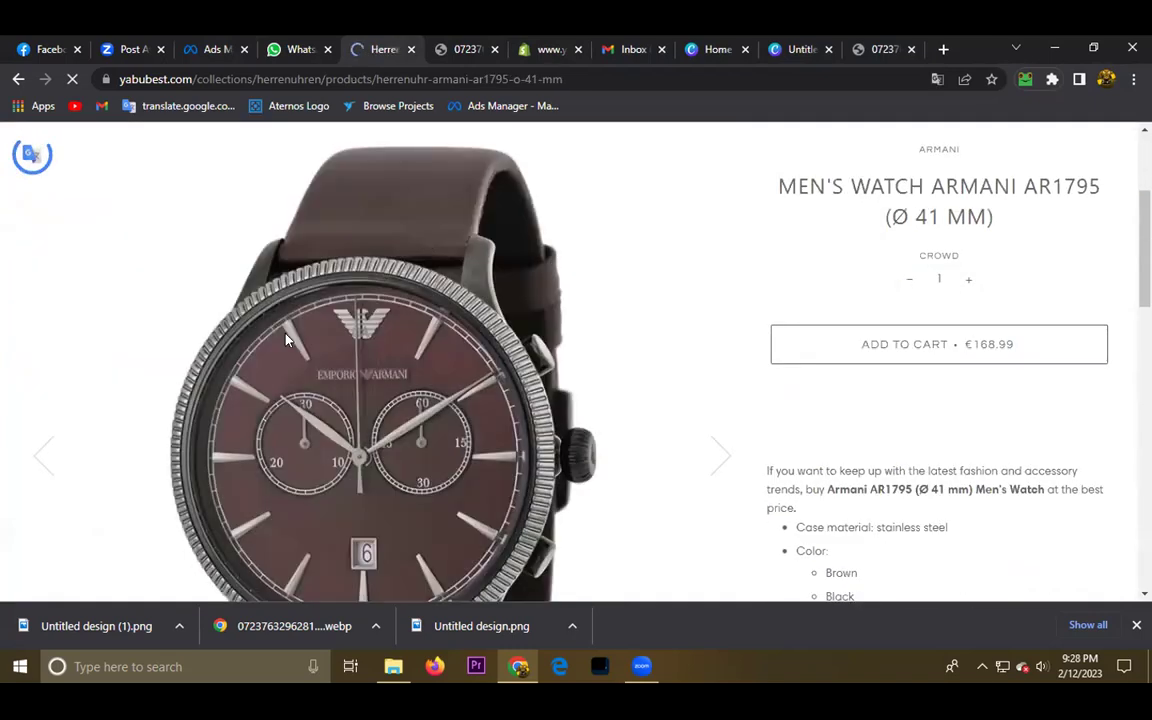
right_click(288, 326)
click(317, 353)
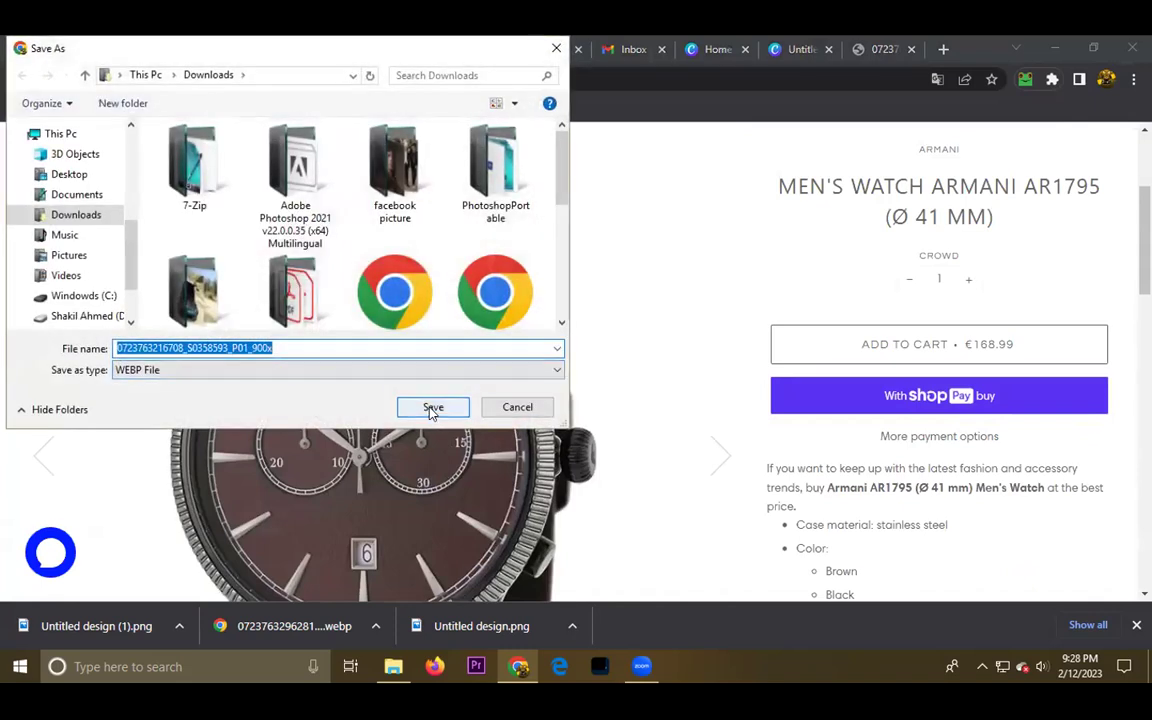
click(430, 409)
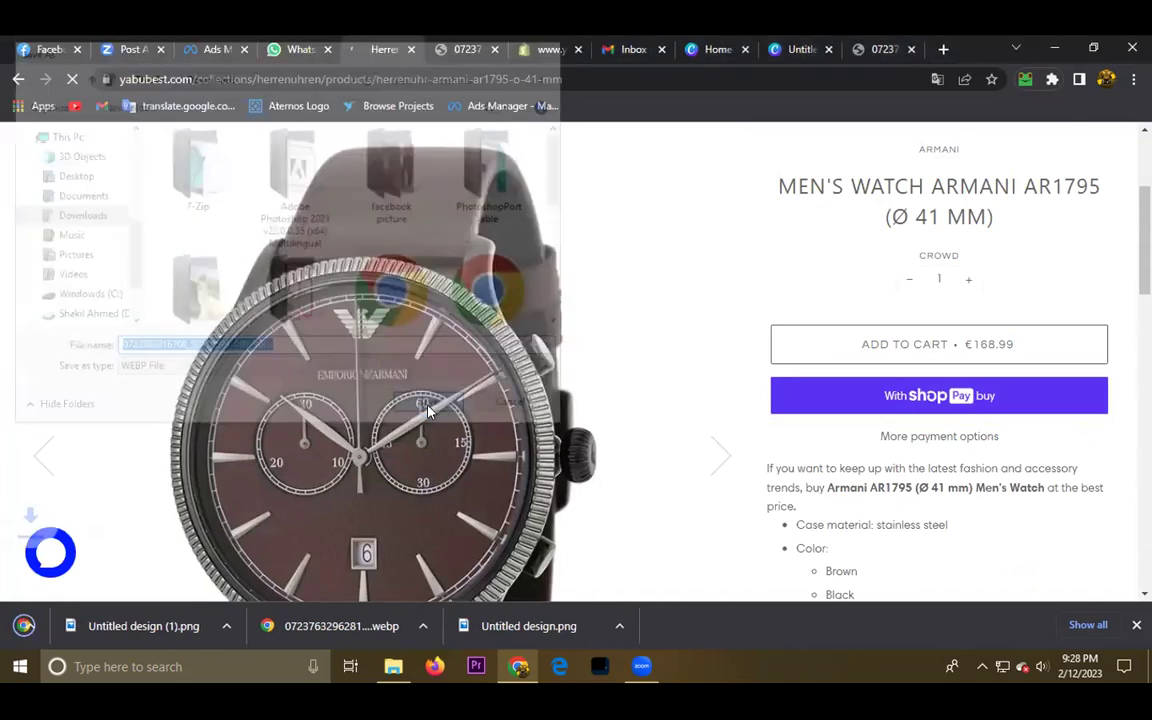
Switch to Canva and create a new blank design with a custom size of 1080 × 1080 px
click(800, 49)
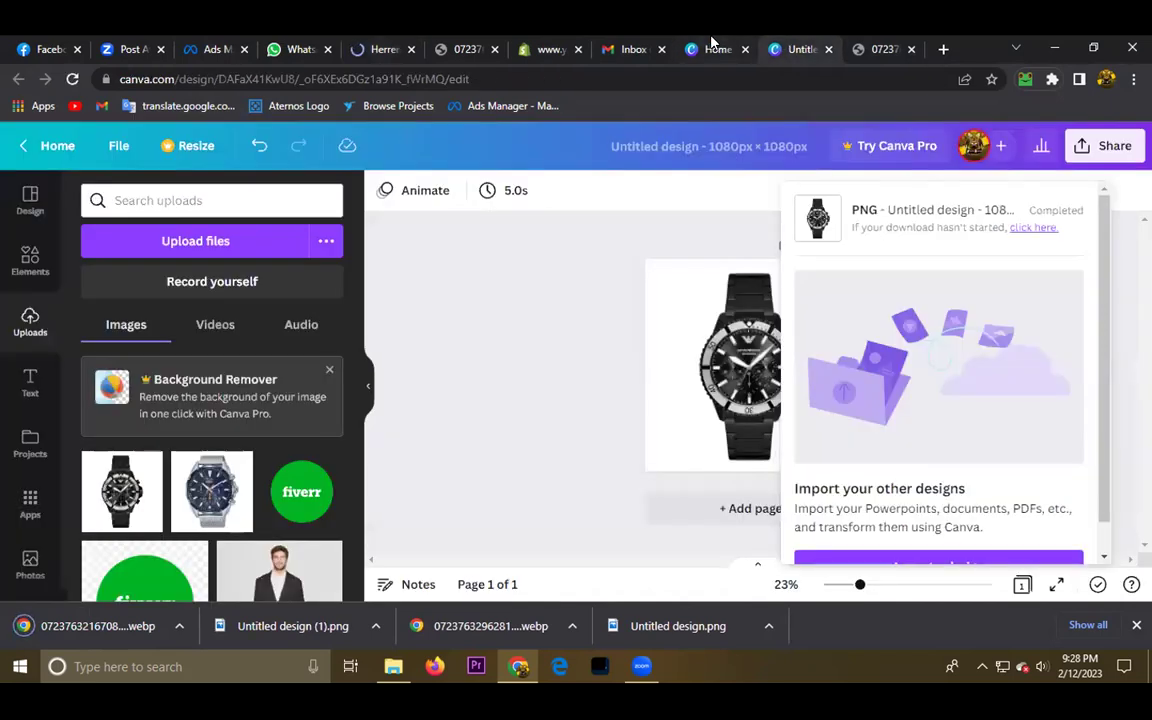
click(716, 49)
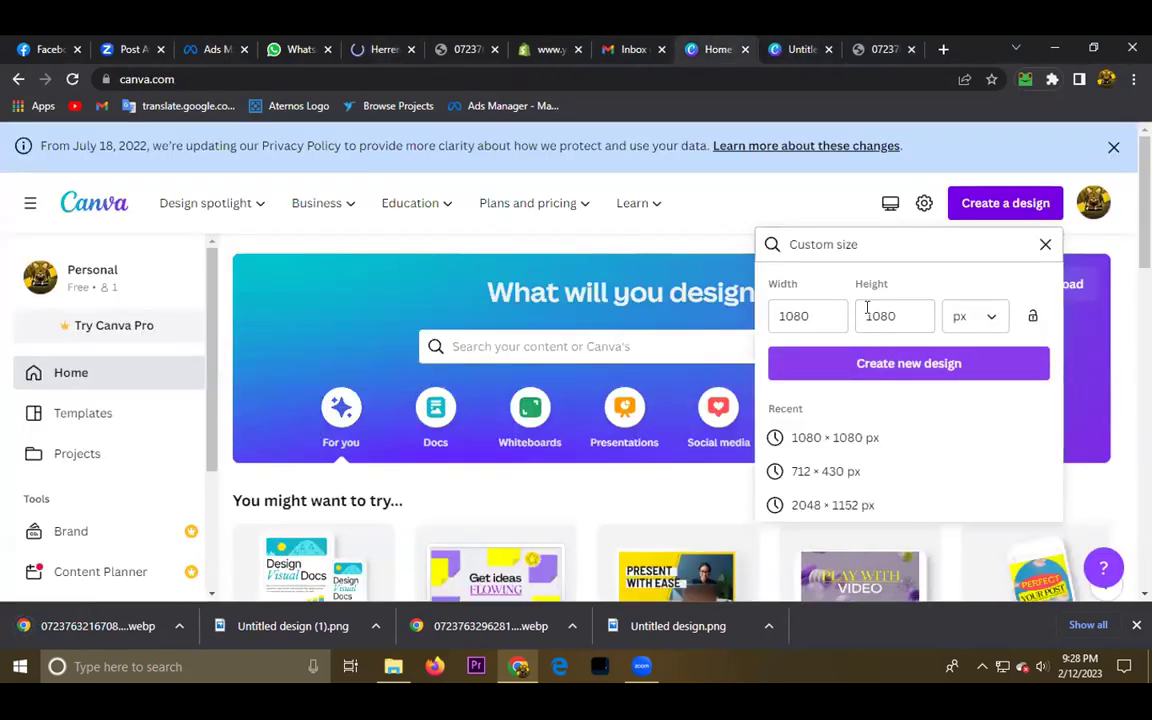
click(860, 363)
Return to Ads Manager and examine the ad's carousel cards, placement options and carousel optimisation settings
click(200, 48)
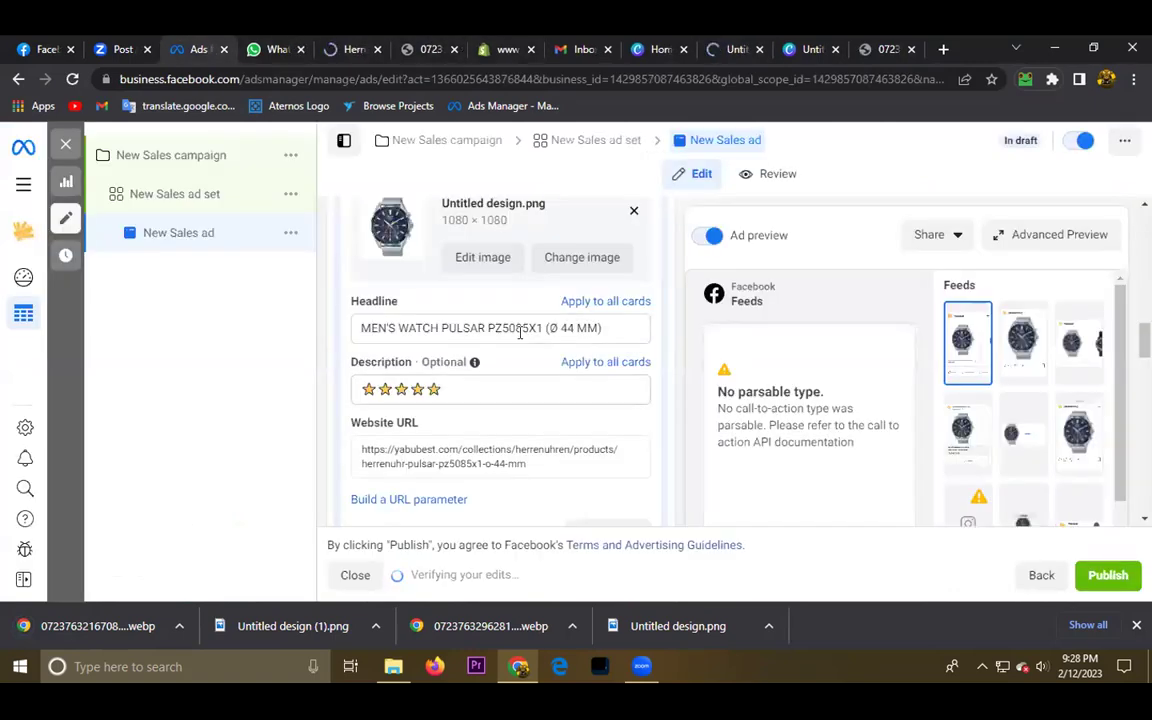
scroll(519, 333, up, 5)
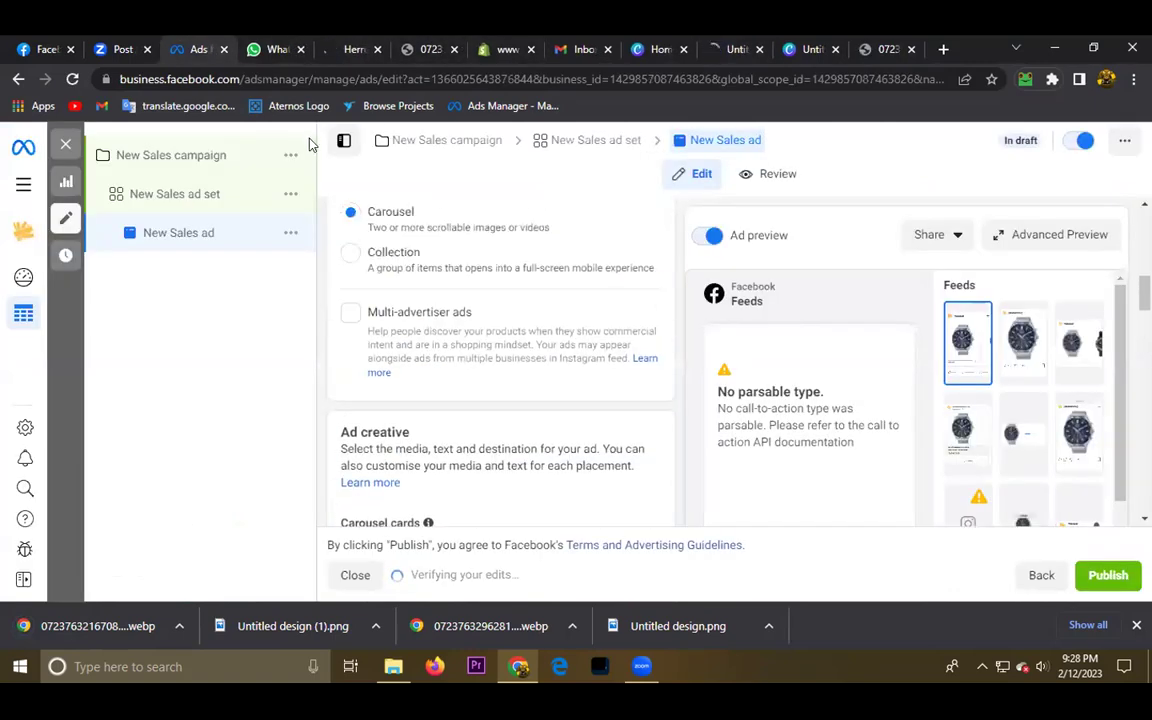
scroll(470, 309, down, 2)
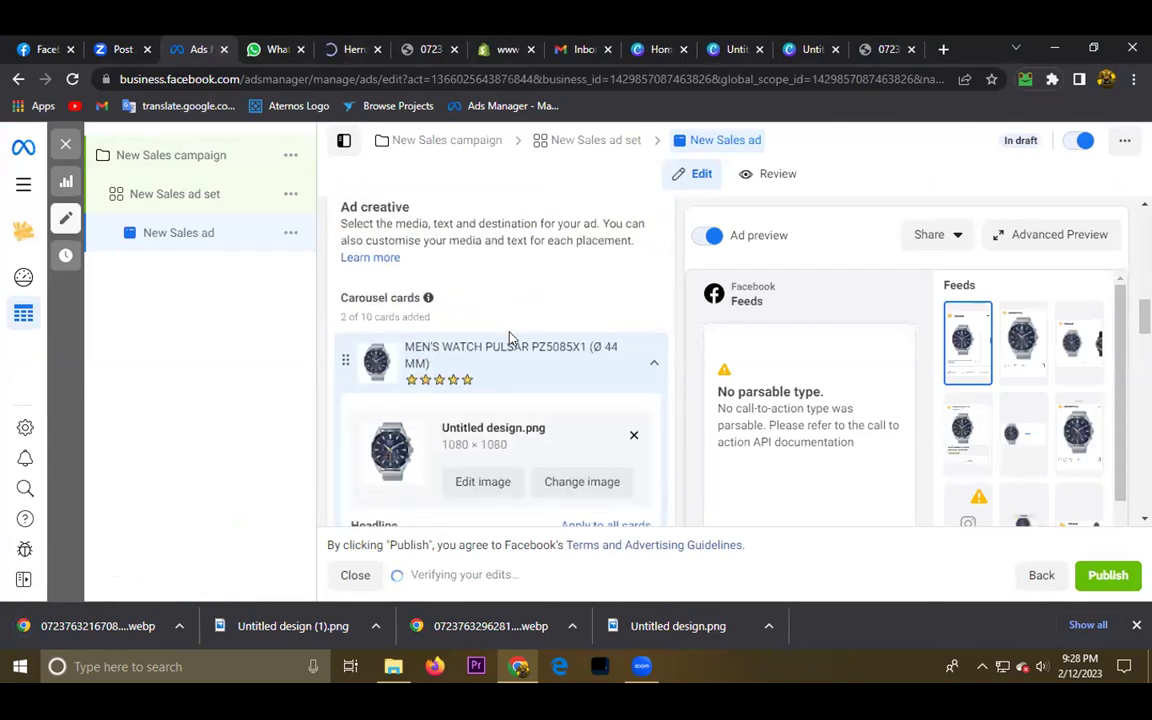
scroll(508, 337, down, 1)
scroll(508, 337, down, 4)
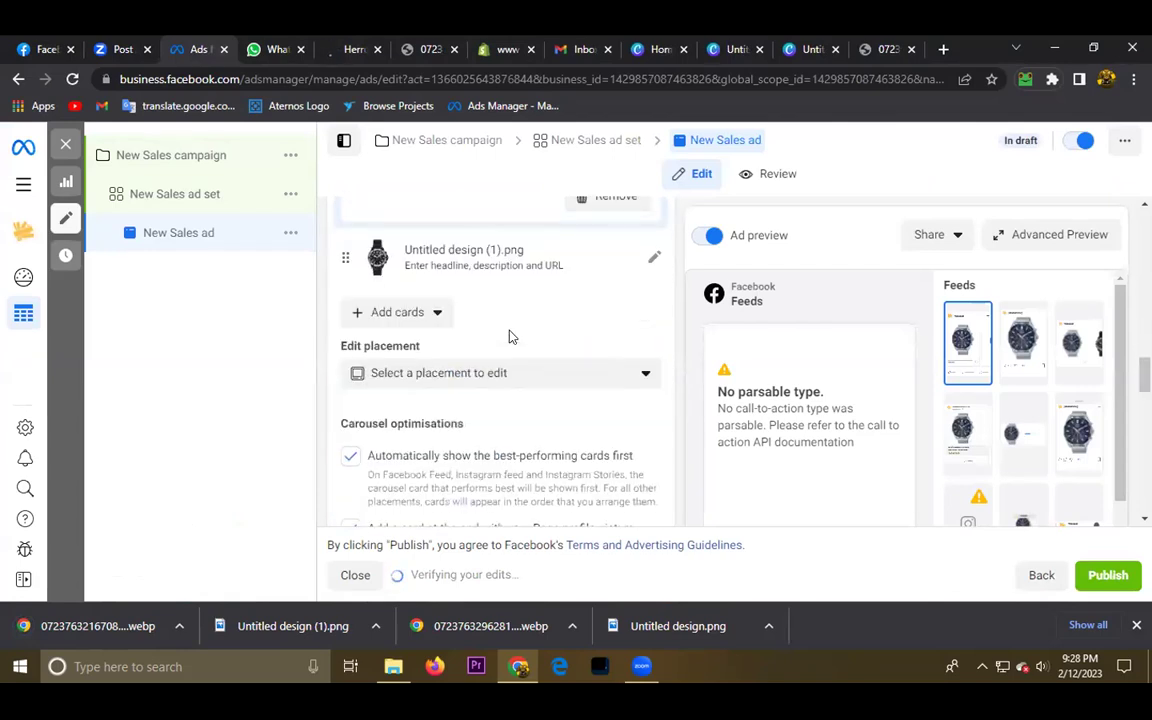
scroll(508, 337, up, 1)
scroll(508, 337, down, 5)
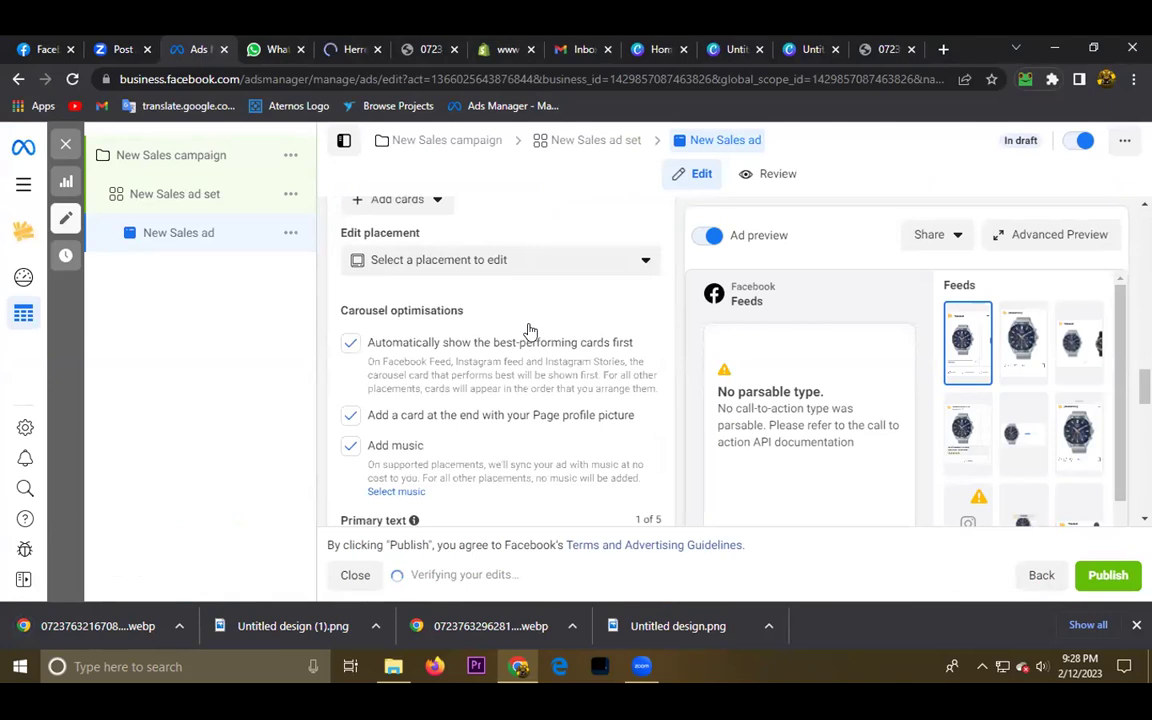
scroll(472, 328, down, 2)
scroll(472, 330, up, 2)
scroll(472, 330, up, 10)
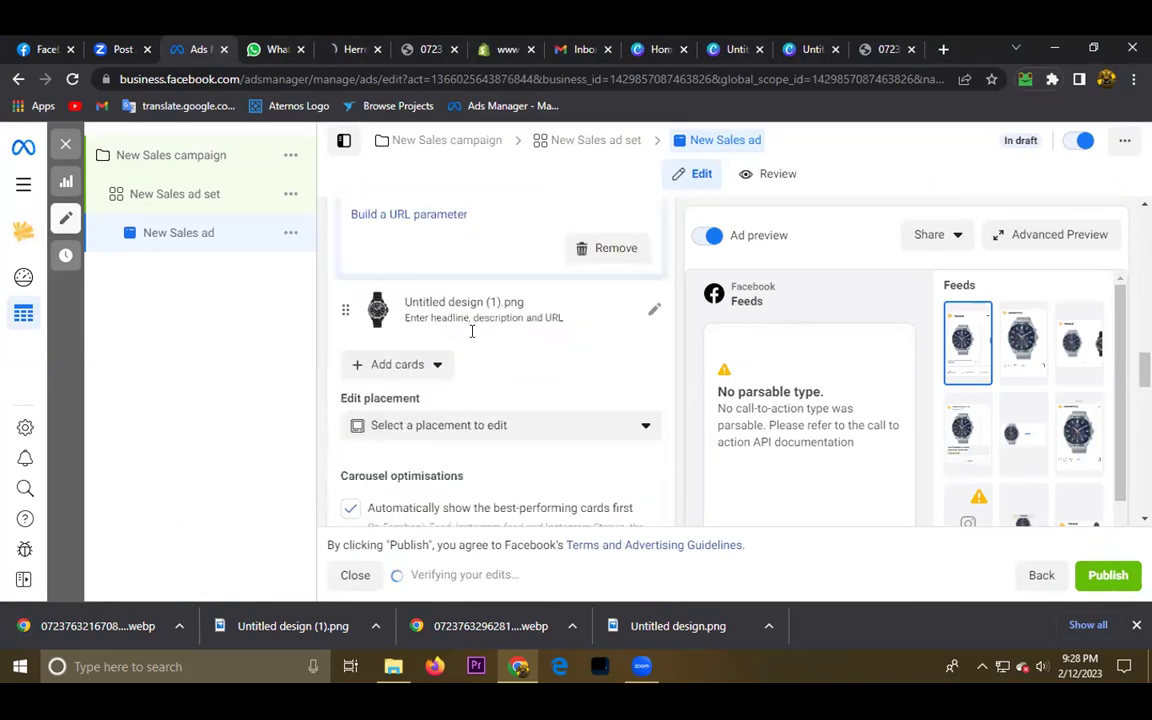
Open the second carousel card, Untitled design (1).png, for editing and go to its empty headline
scroll(472, 330, up, 5)
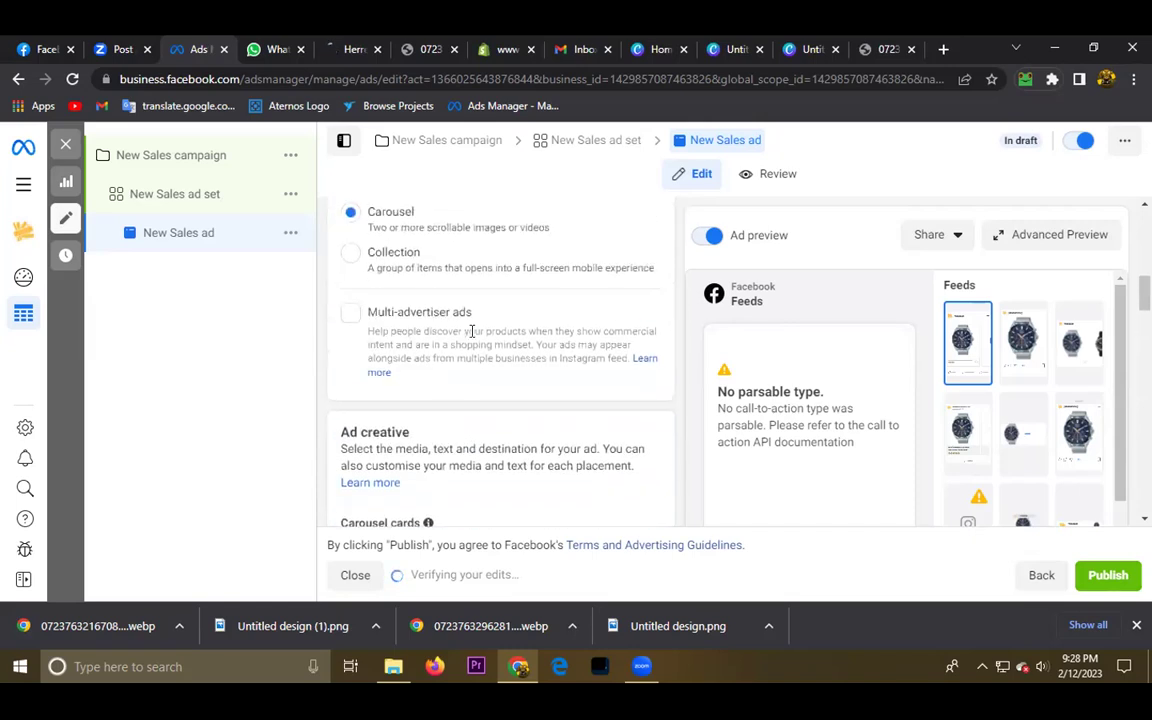
scroll(472, 330, down, 2)
scroll(472, 332, down, 4)
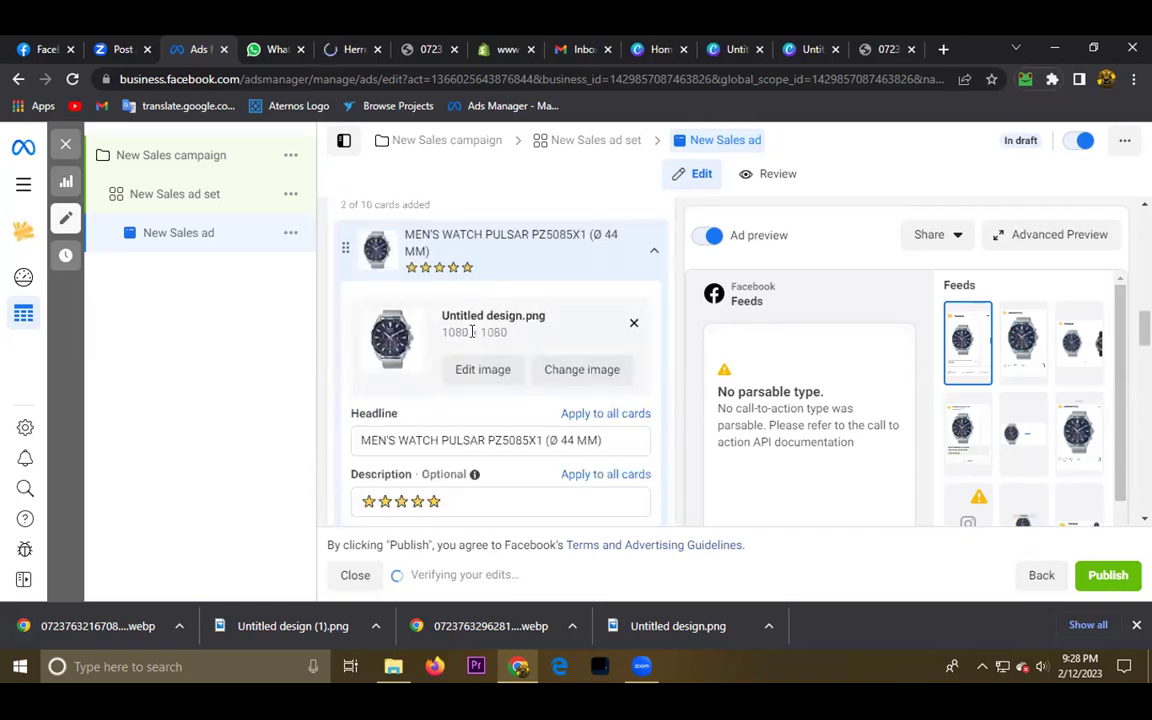
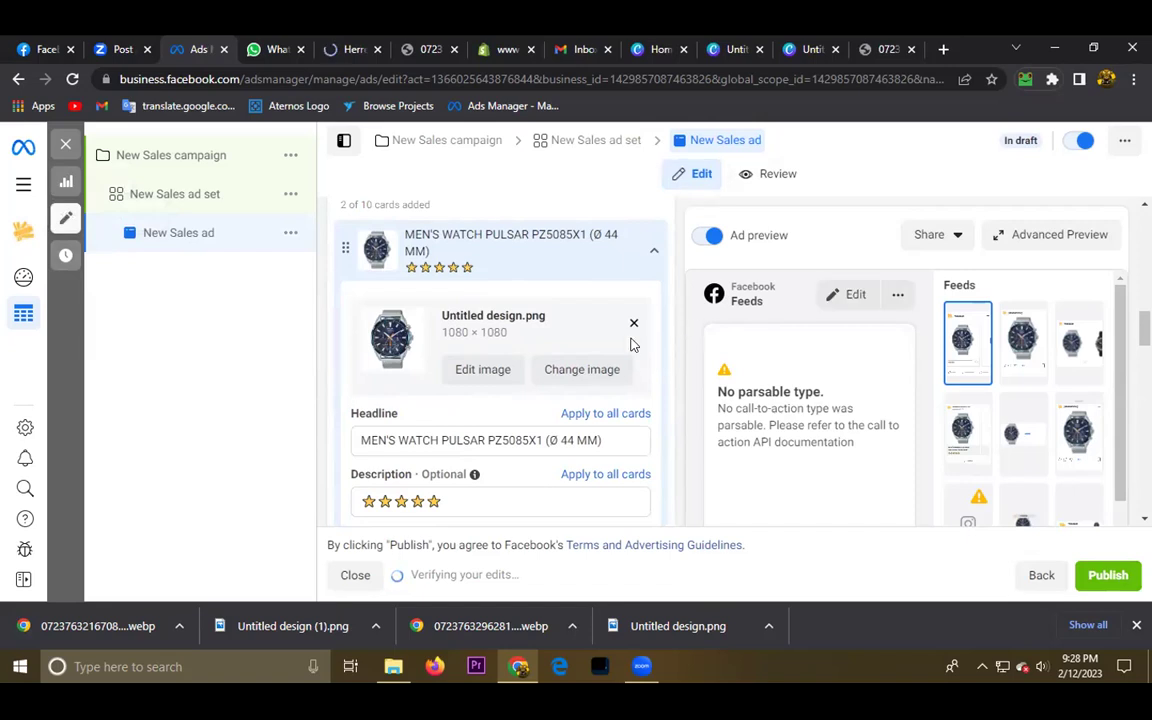
scroll(630, 344, down, 5)
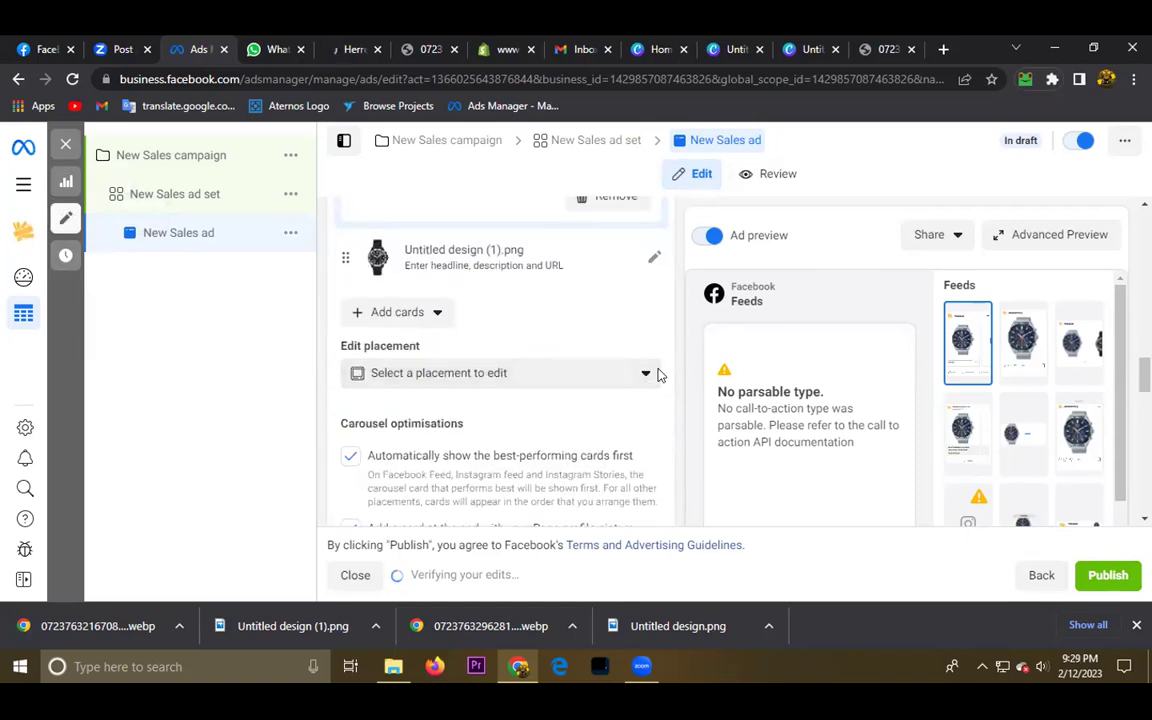
click(651, 262)
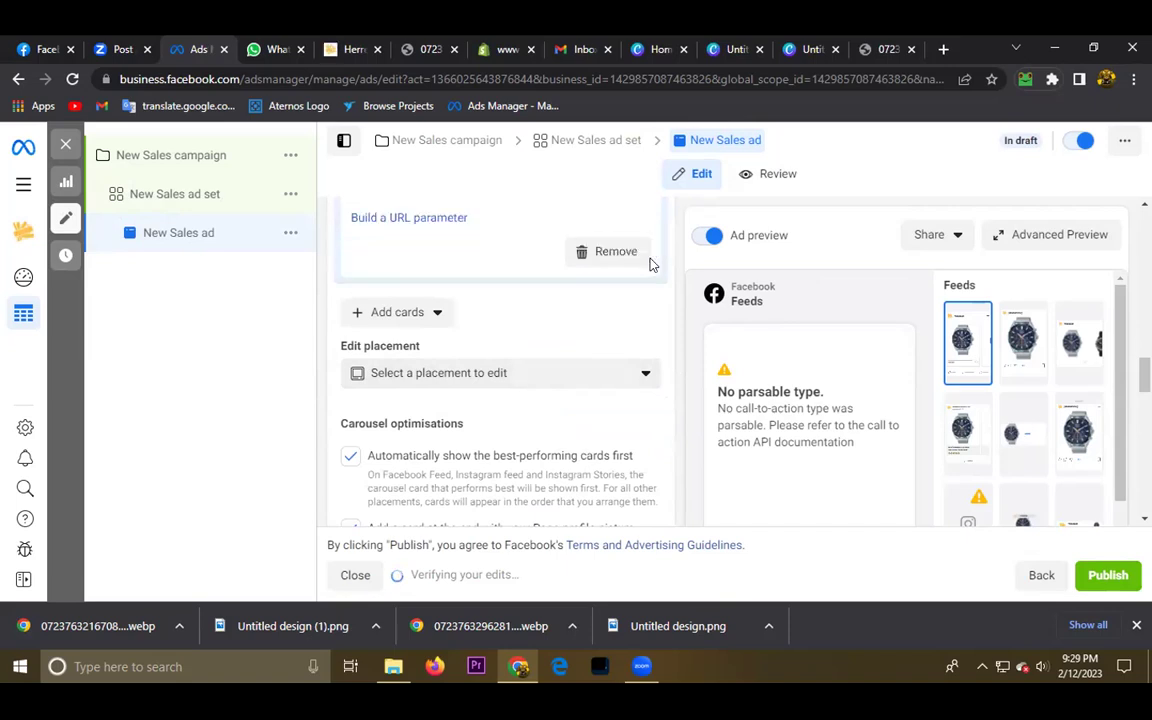
scroll(540, 320, up, 2)
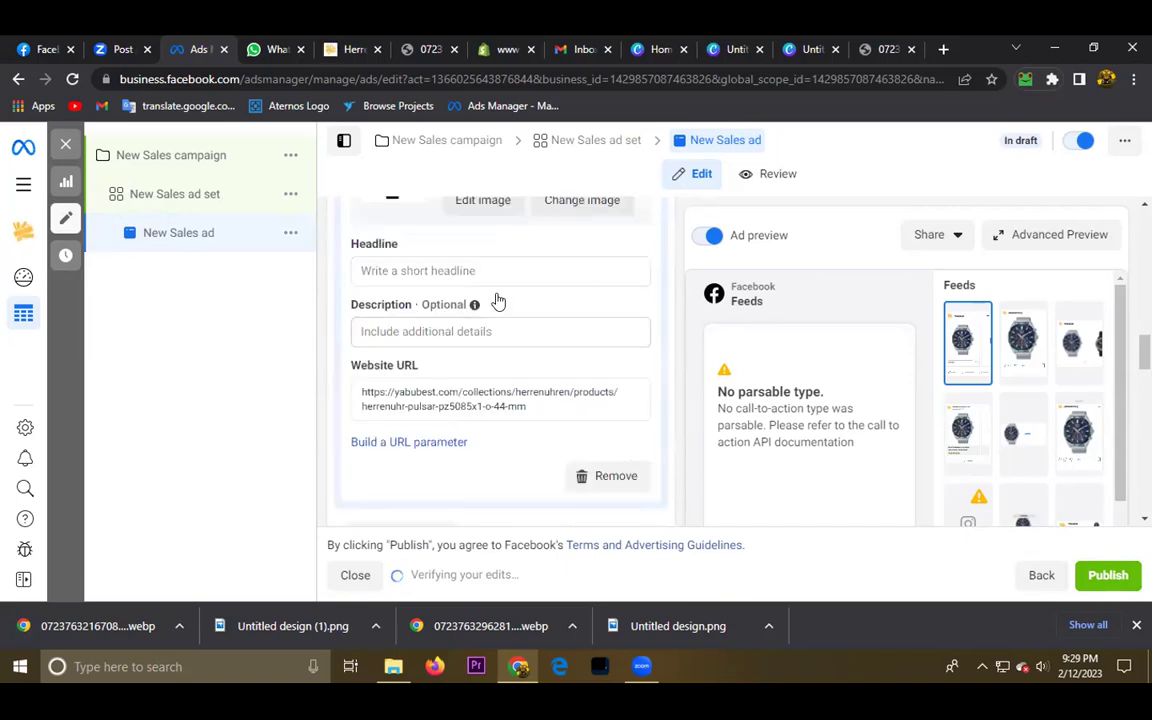
scroll(505, 320, up, 2)
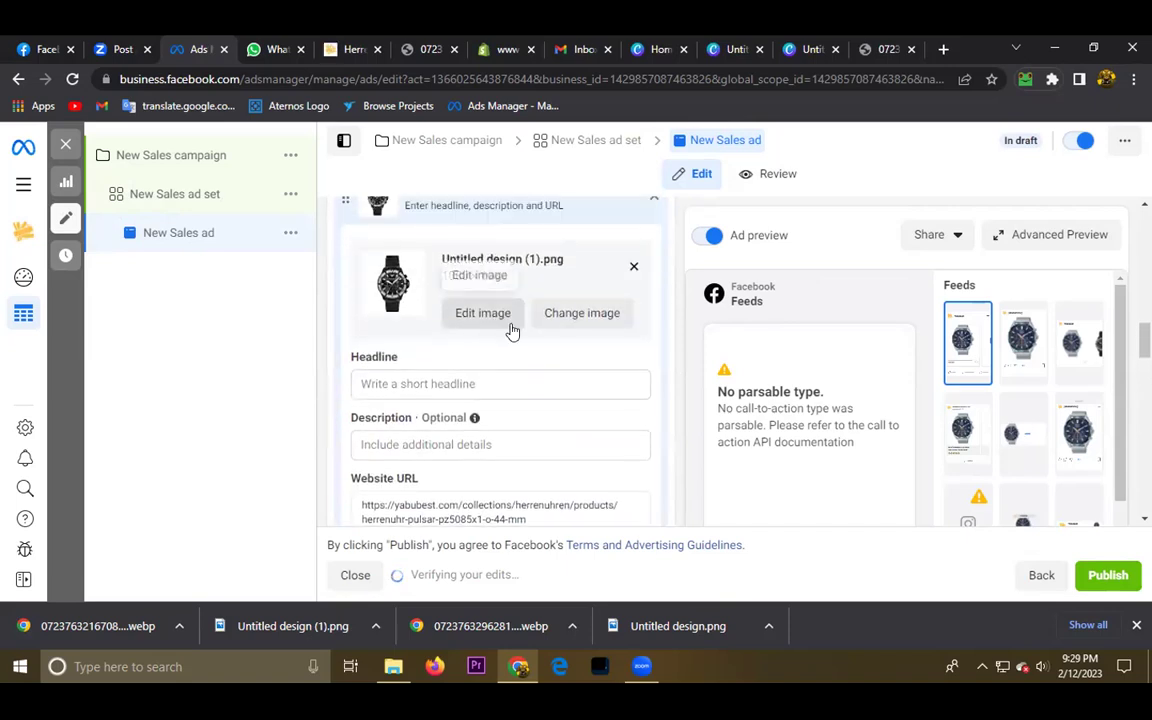
click(385, 383)
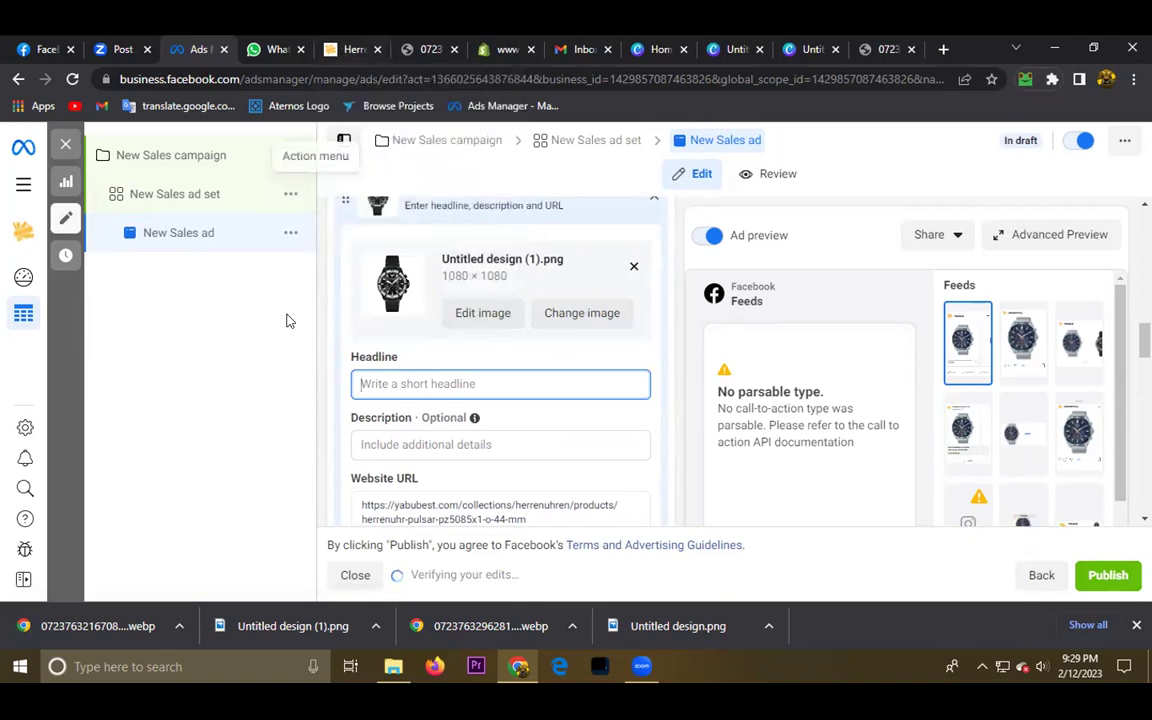
Switch to the watch shop and return from the Armani AR1795 page to the Armani AR80050 product page
click(350, 49)
double_click(787, 185)
triple_click(787, 185)
click(416, 256)
scroll(416, 256, up, 1)
scroll(411, 252, up, 2)
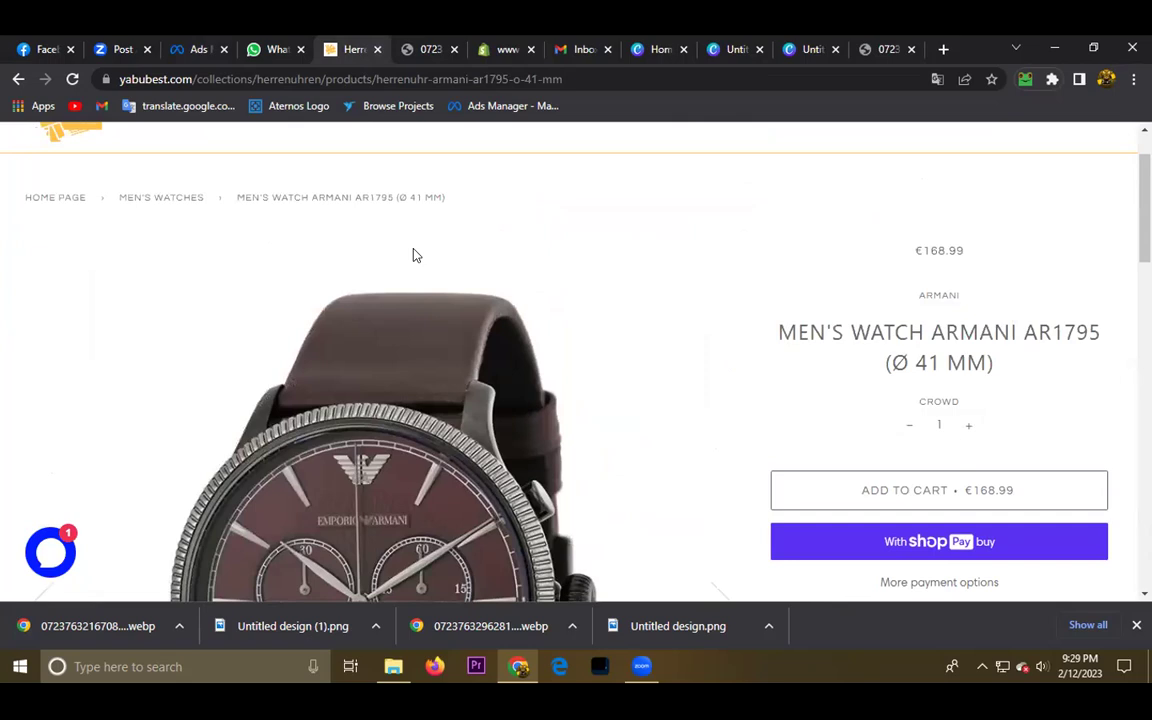
scroll(445, 300, down, 1)
key(ctrl+Tab)
key(ctrl+shift+Tab)
click(15, 78)
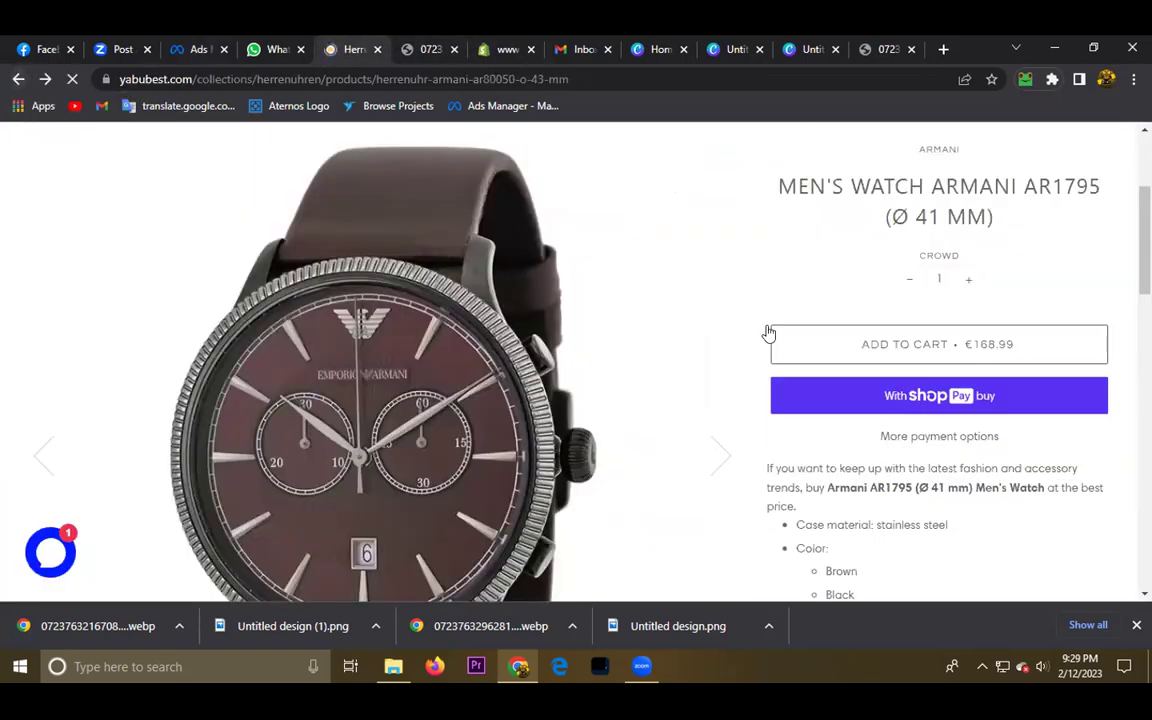
scroll(707, 339, up, 10)
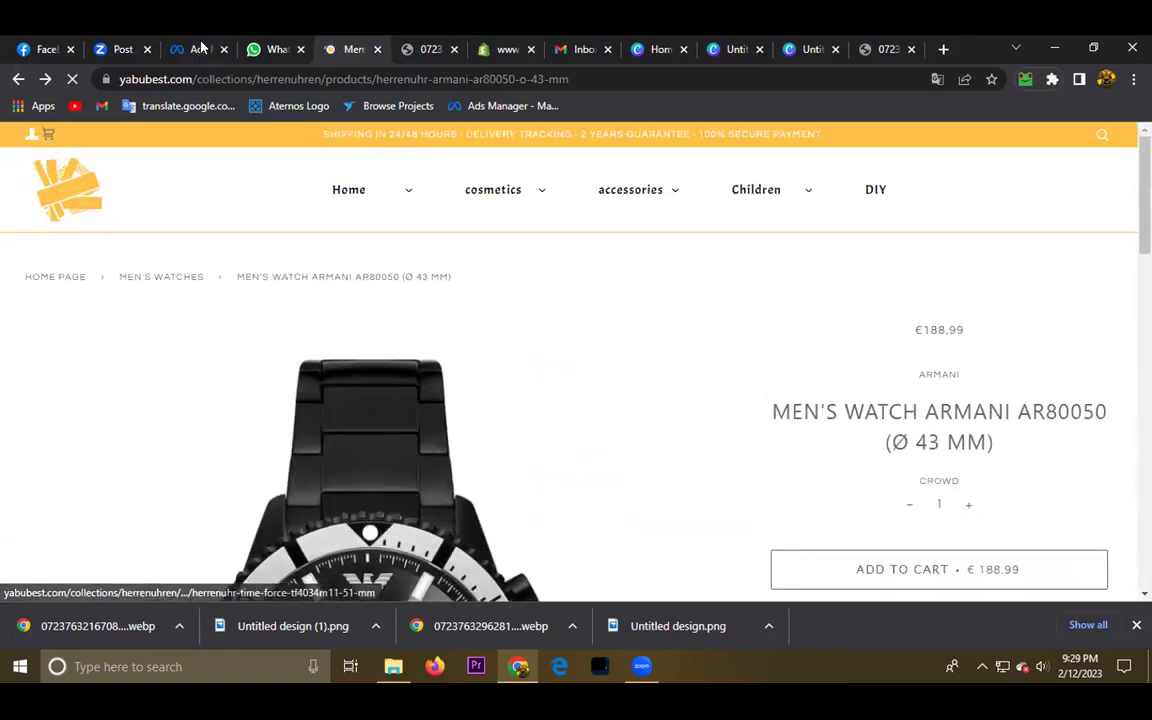
Copy the product title "MEN'S WATCH ARMANI AR80050 (Ø 43 MM)" from the shop into the second carousel card's headline
triple_click(776, 412)
key(ctrl+c)
right_click(776, 412)
click(424, 463)
click(195, 49)
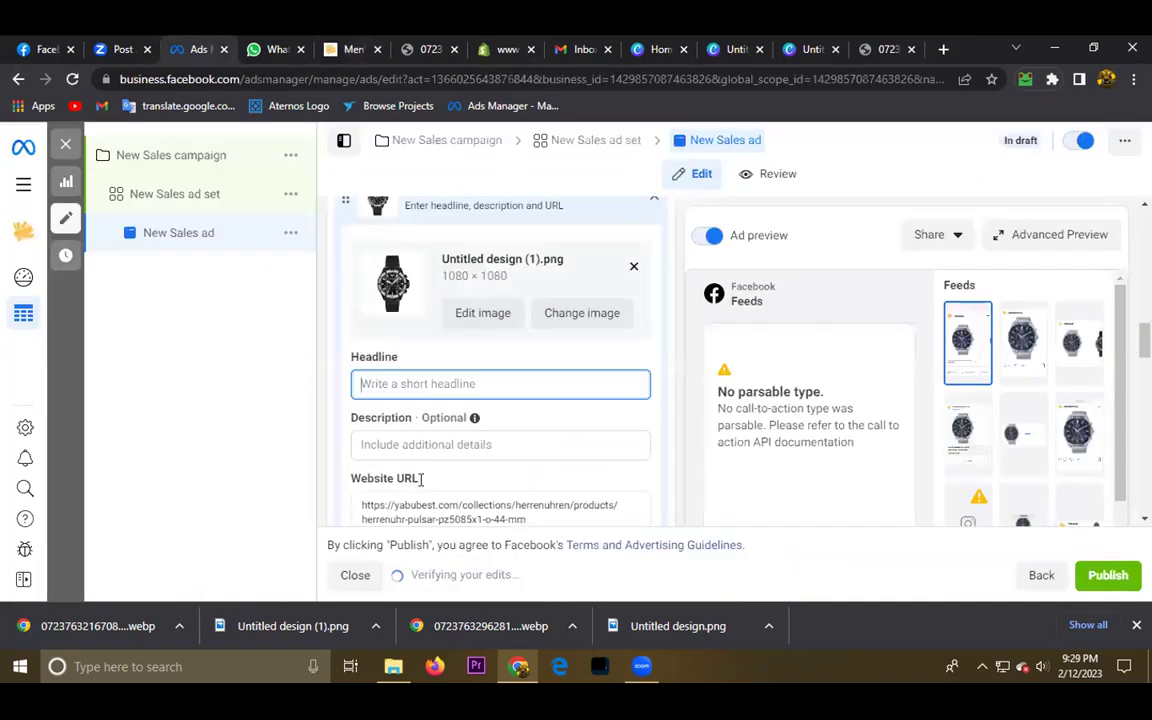
key(ctrl+v)
scroll(388, 380, down, 2)
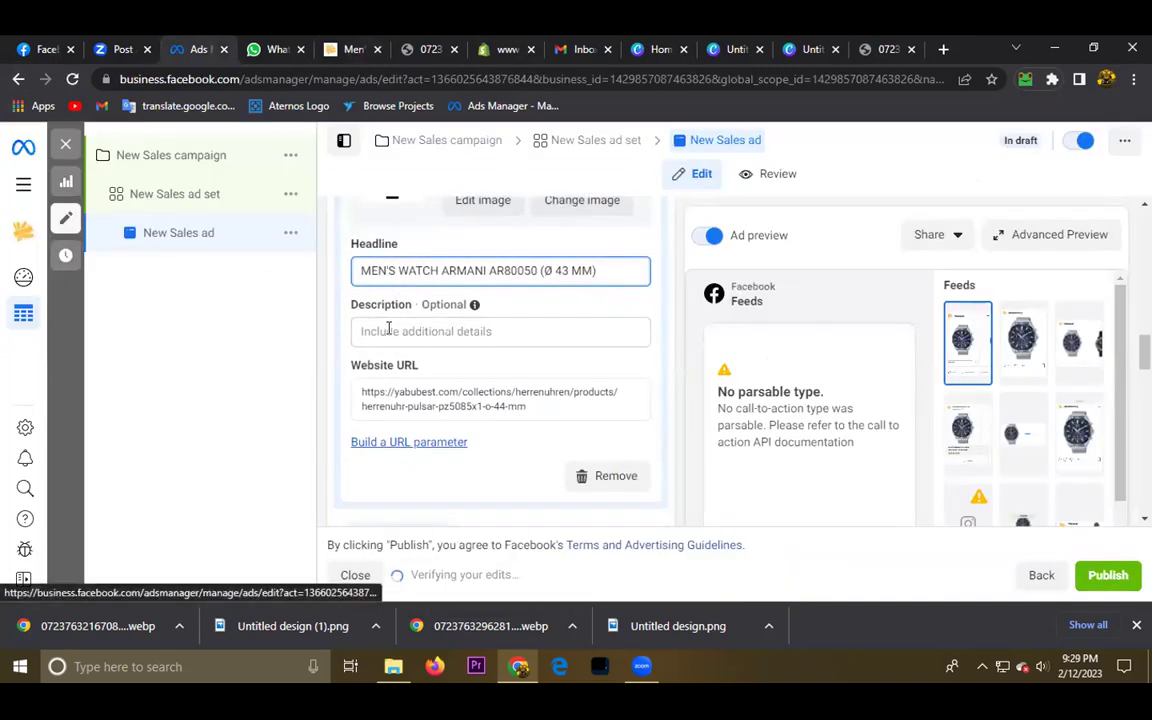
Enter five star emojis as the second carousel card's description
click(420, 332)
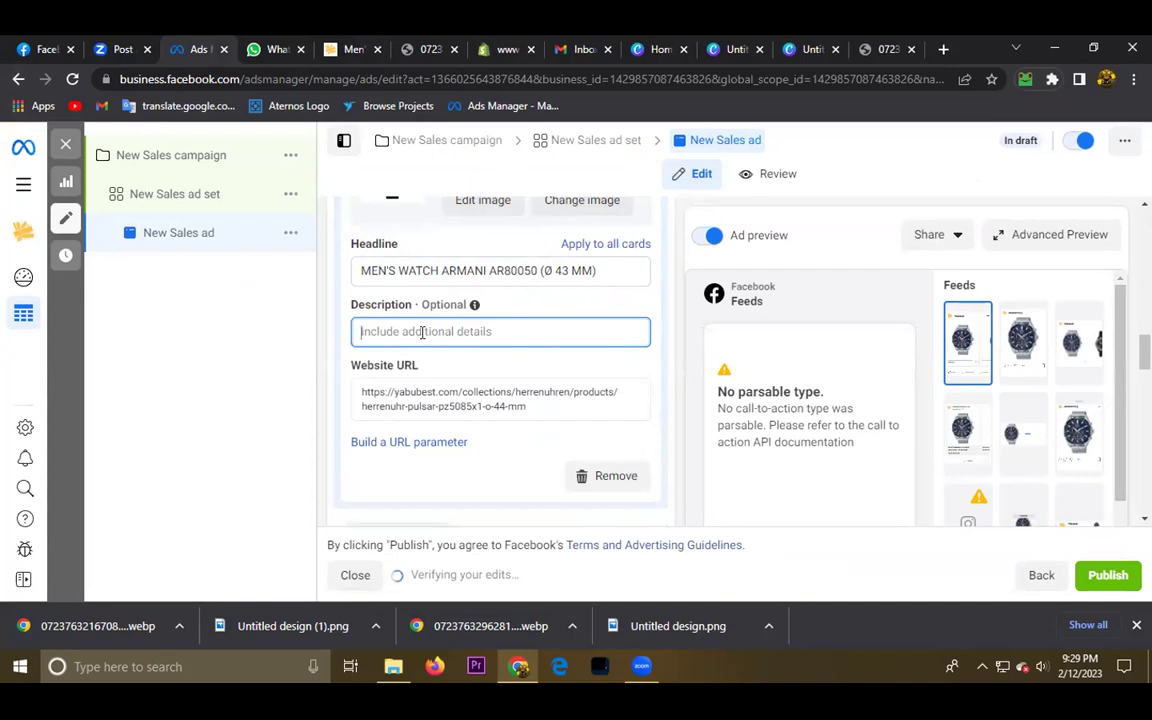
key(BackSpace)
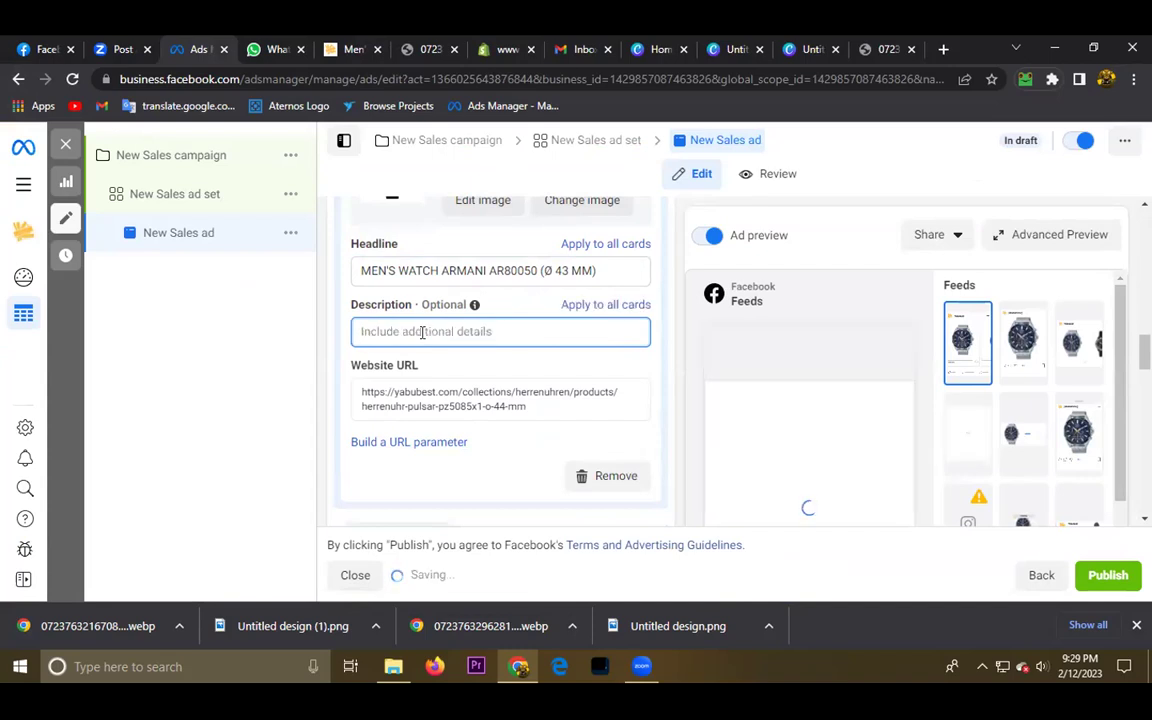
key(super+period)
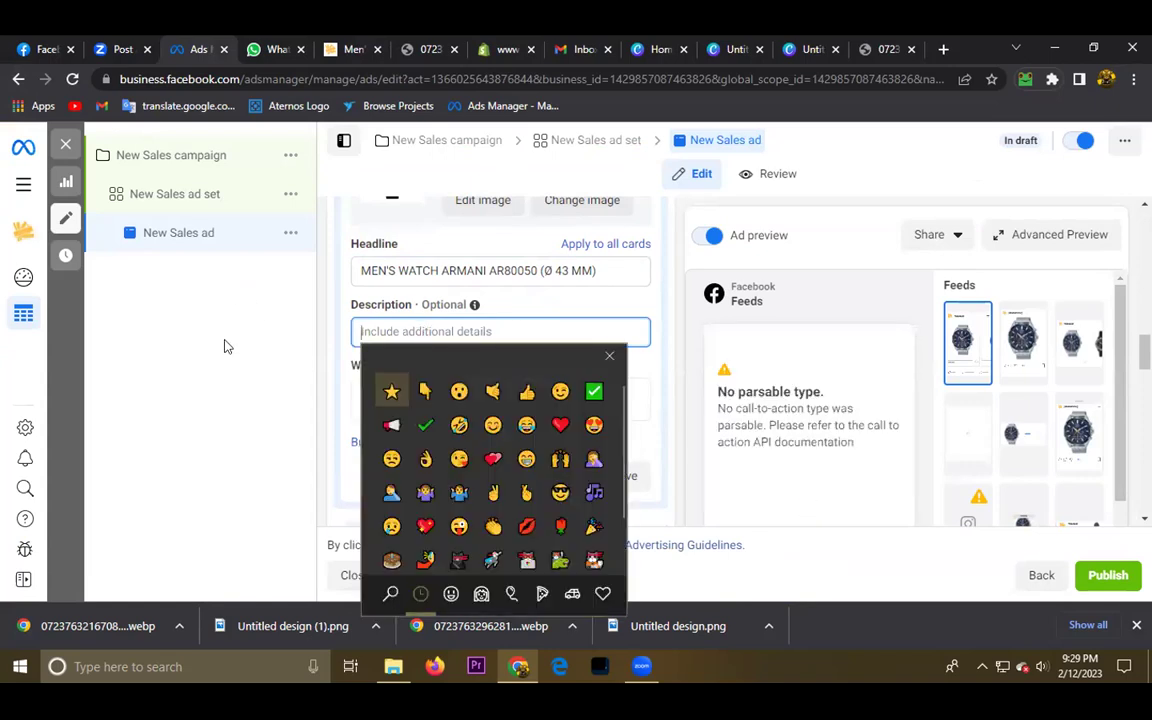
key(Return)
key(Return)
key(Return)
key(Return)
key(Return)
key(Escape)
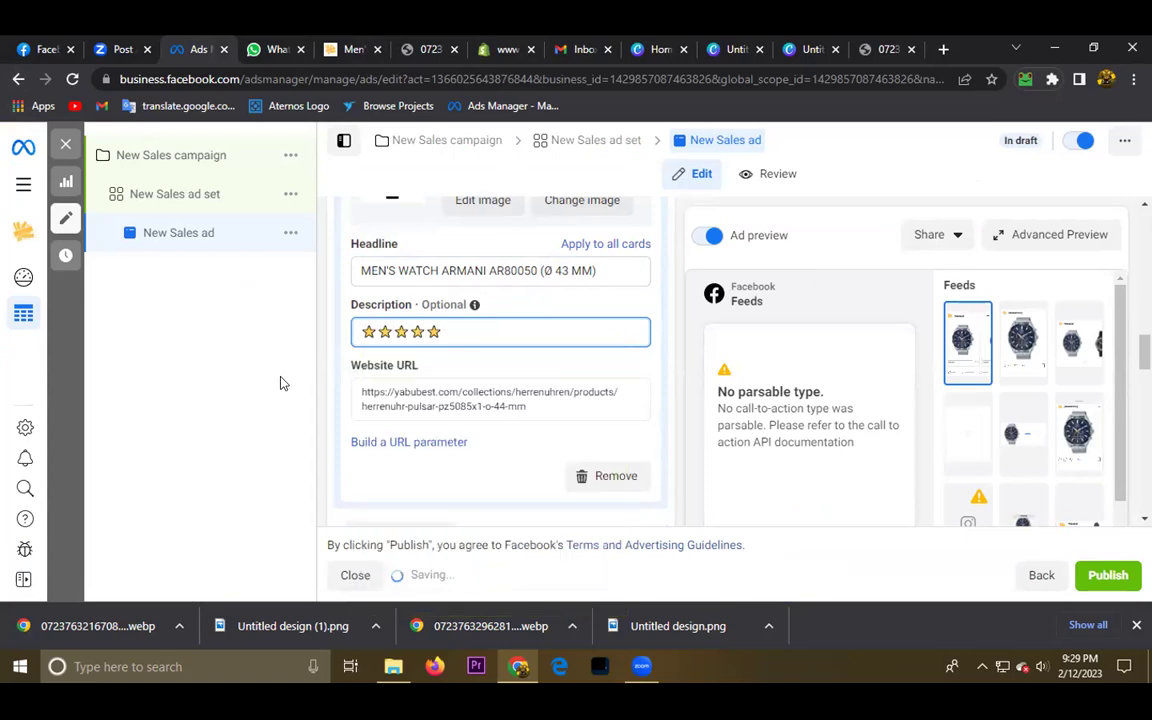
scroll(450, 470, down, 2)
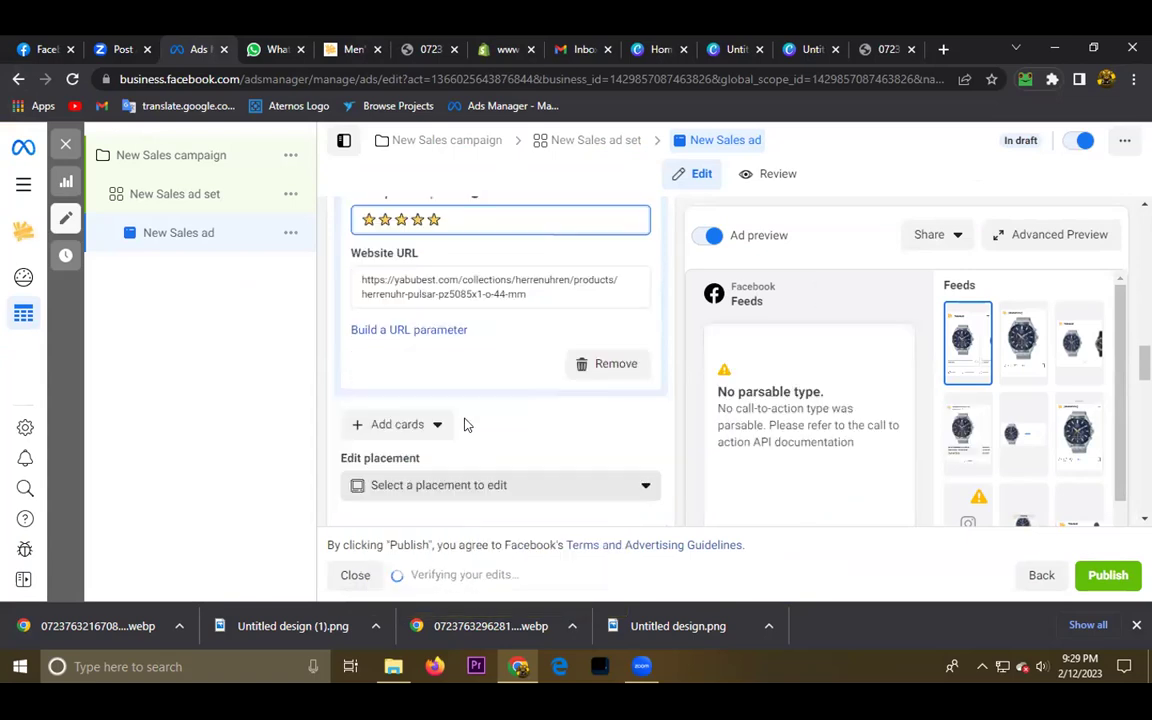
key(Tab)
key(BackSpace)
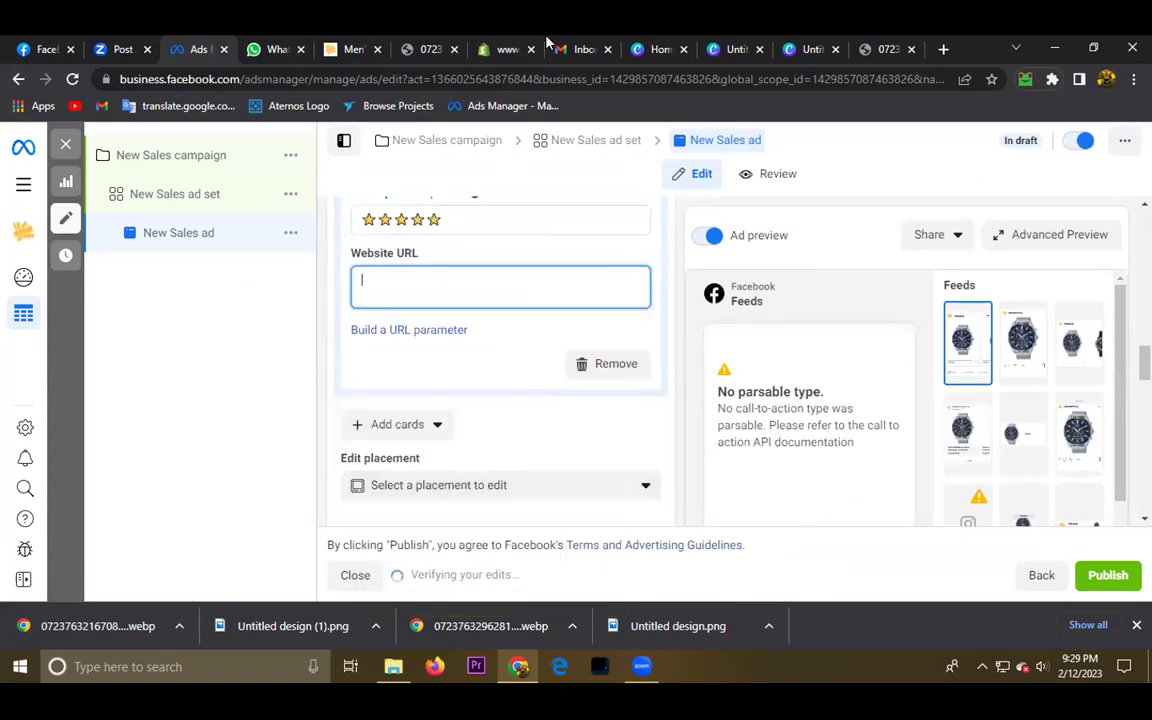
click(338, 48)
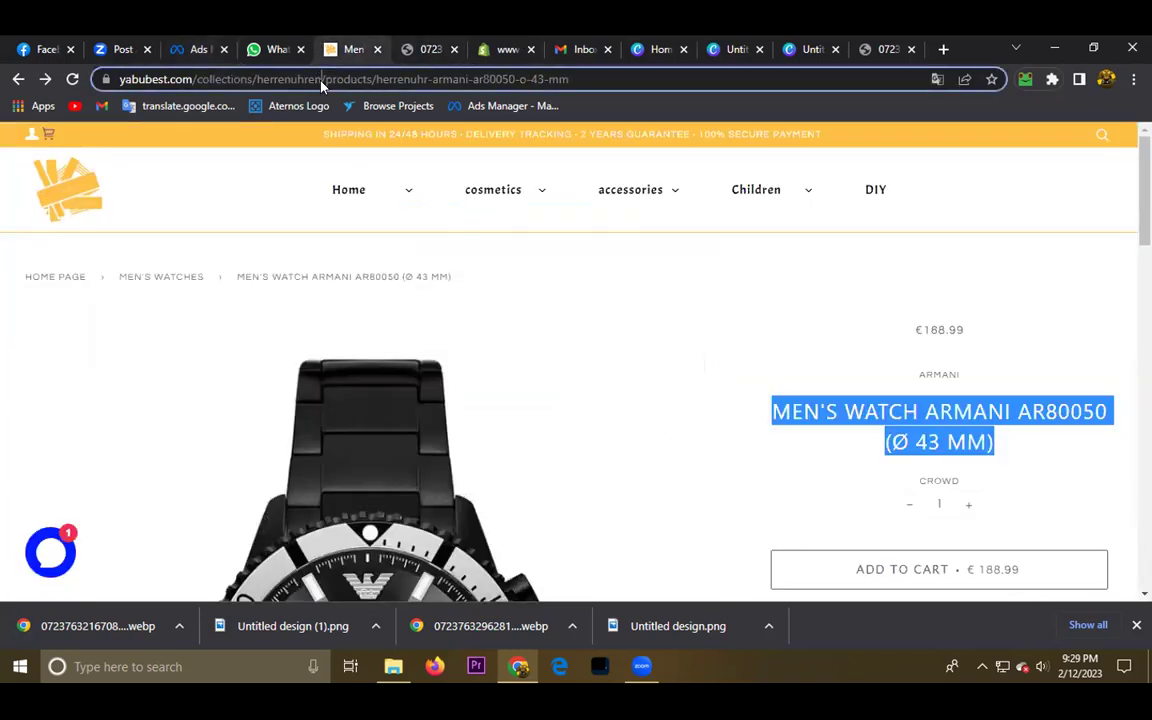
click(288, 76)
right_click(290, 78)
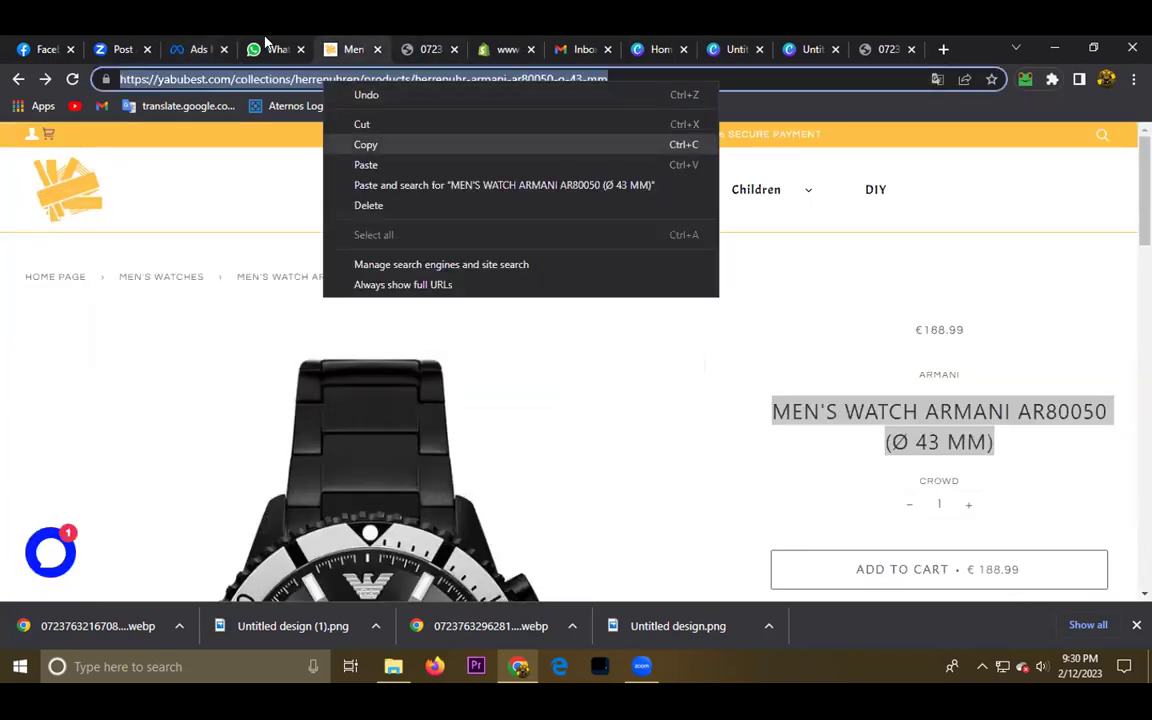
click(367, 144)
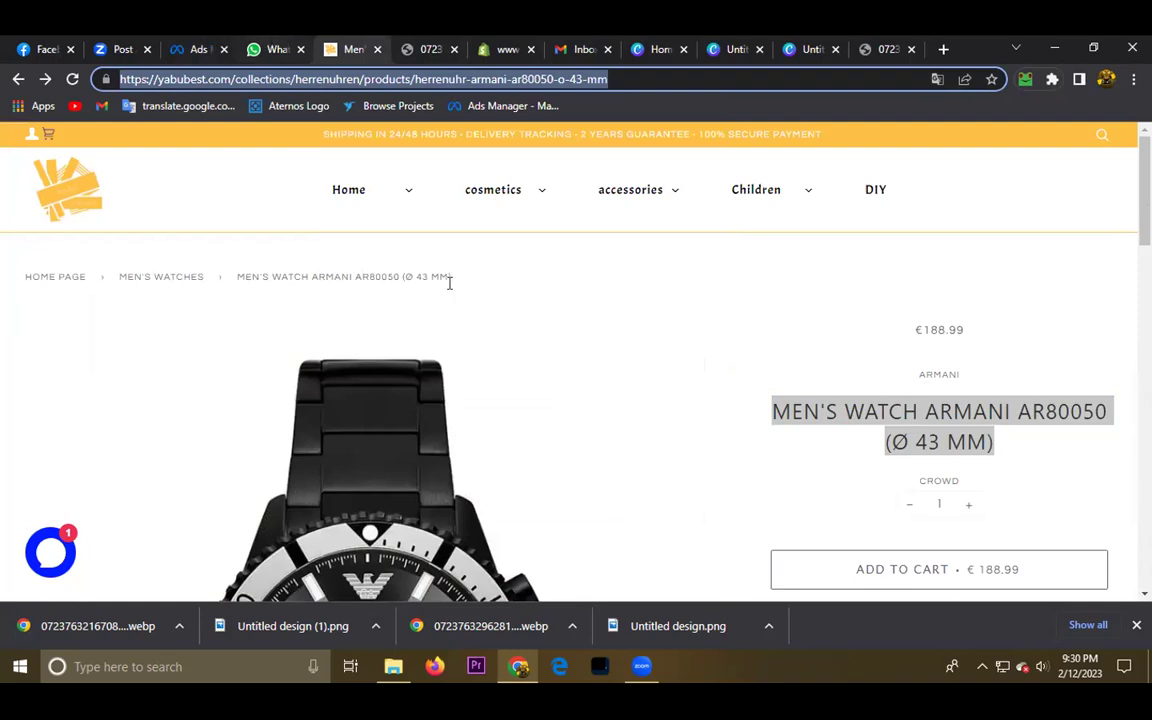
key(ctrl+shift+Tab)
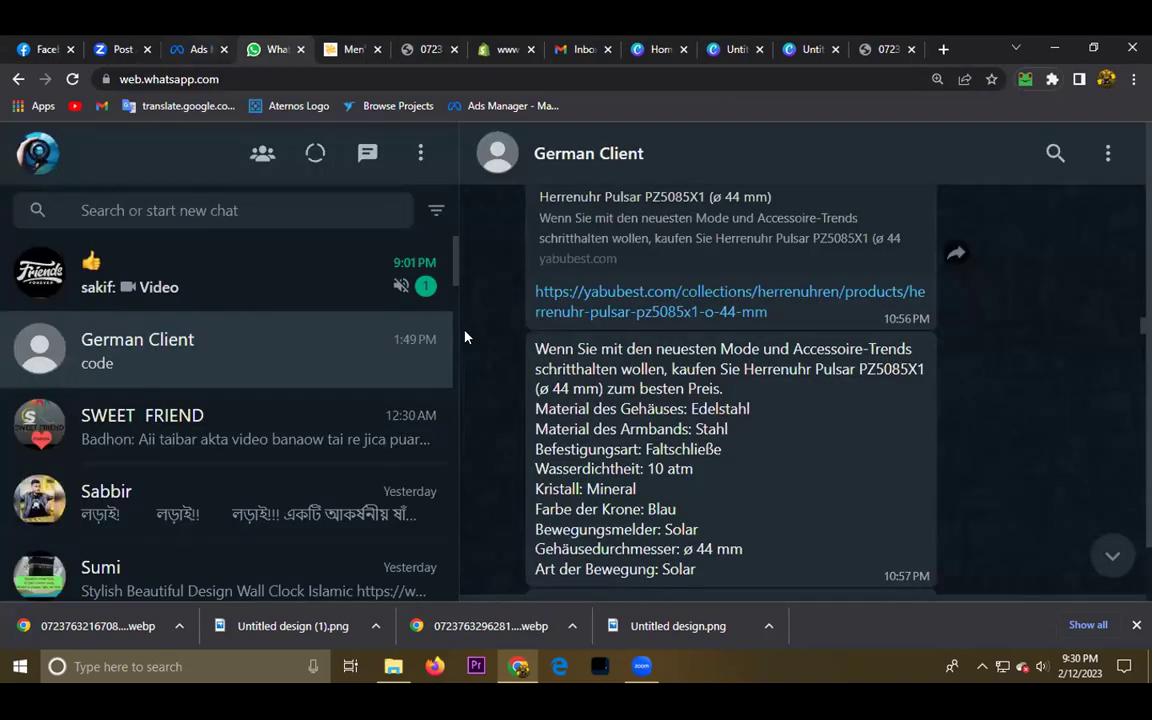
key(ctrl+shift+Tab)
right_click(455, 282)
click(488, 378)
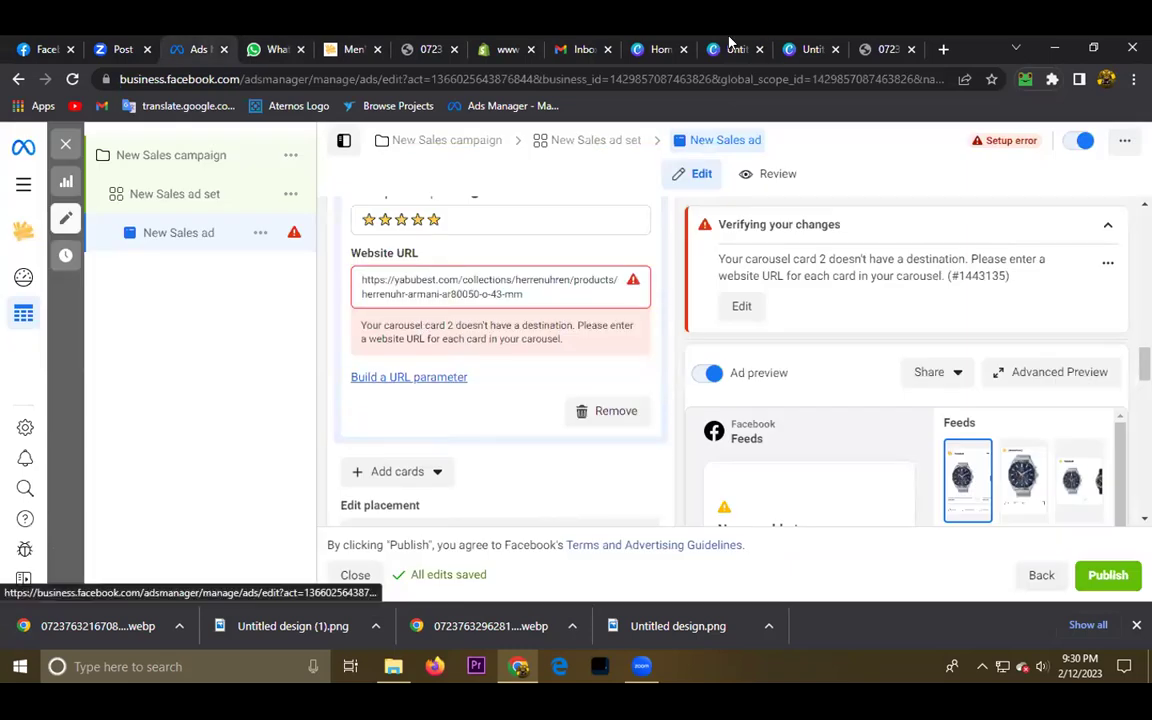
Switch to Canva, create another blank 1080 × 1080 px design, and browse Downloads for an image to upload without choosing one
click(656, 42)
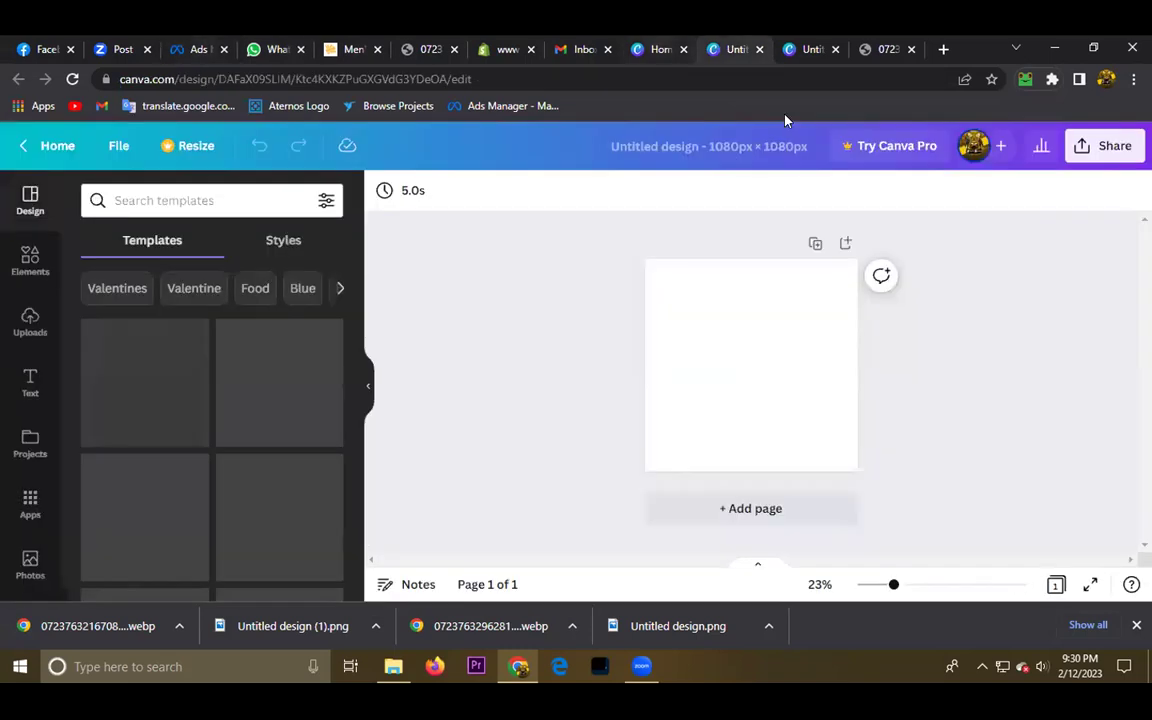
key(ctrl+shift+Tab)
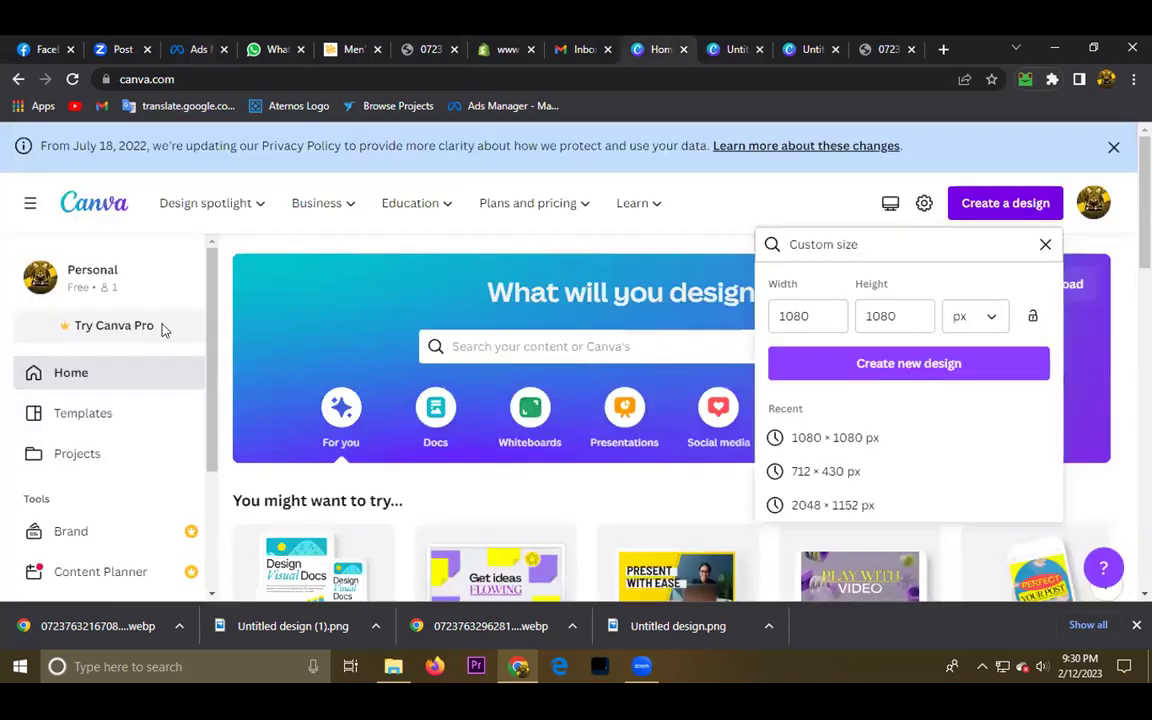
key(Return)
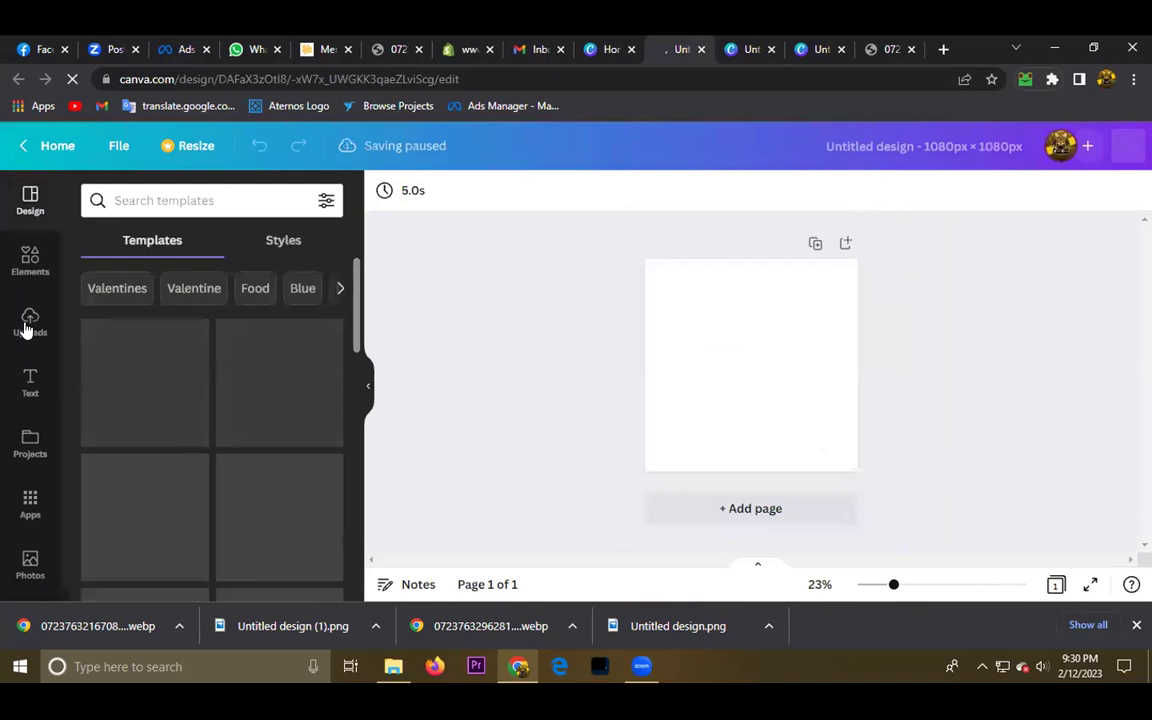
scroll(233, 240, down, 1)
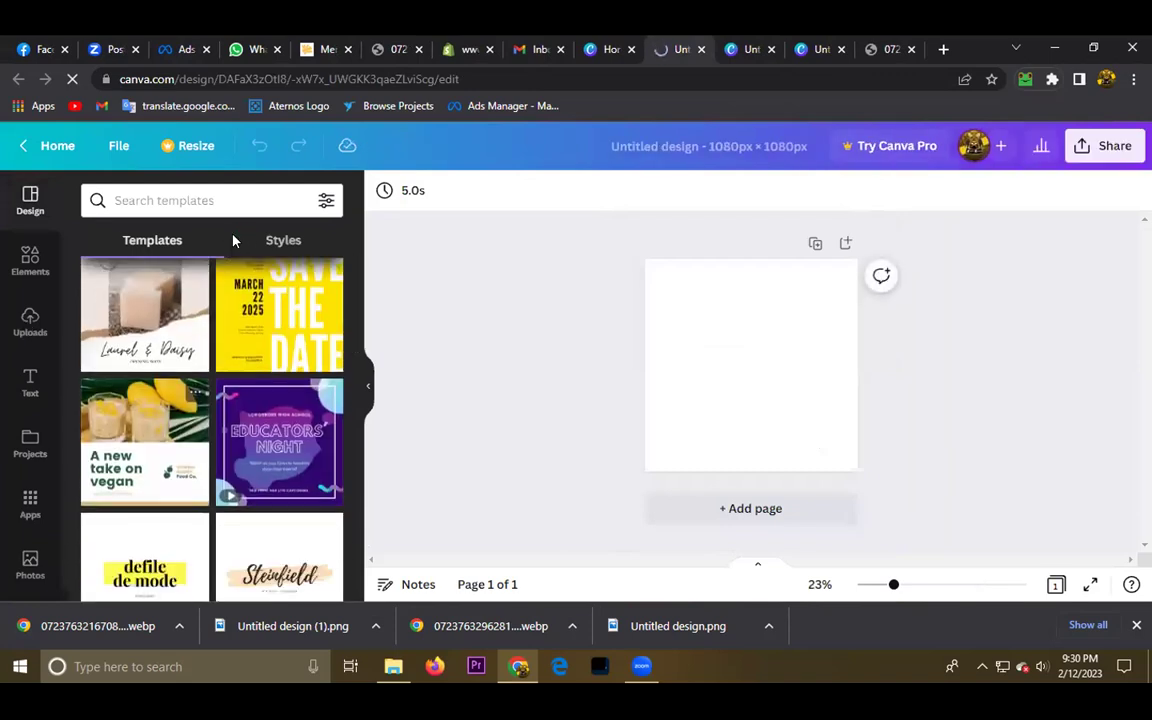
click(233, 240)
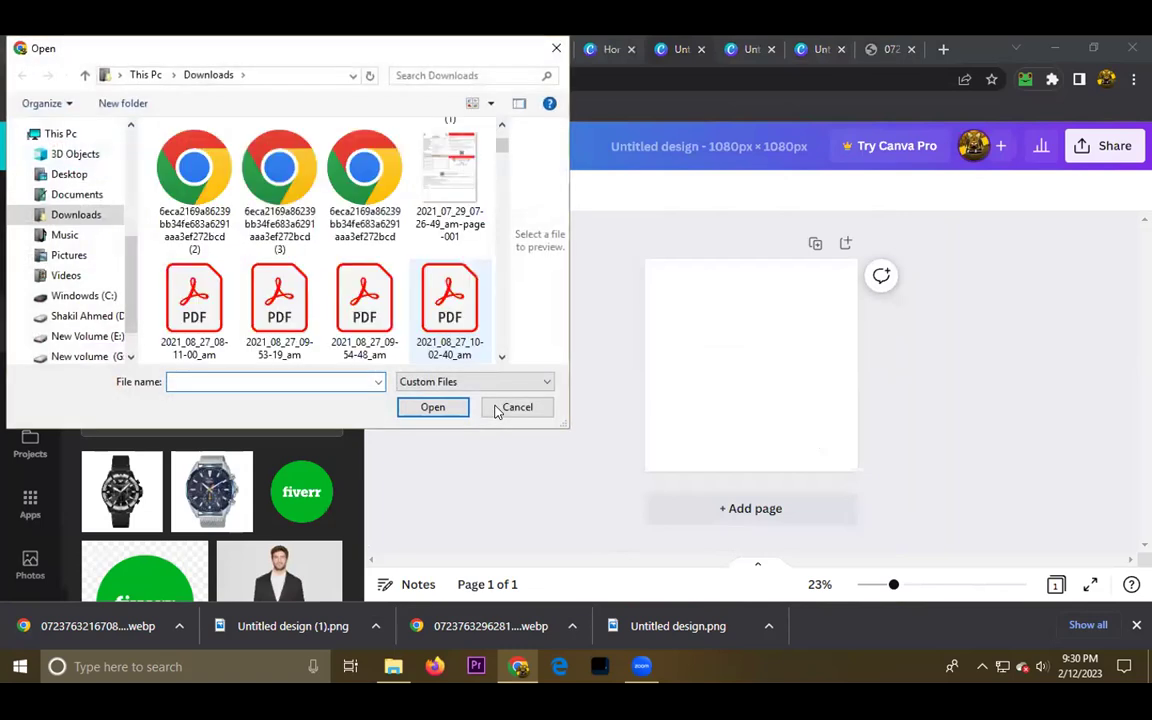
click(517, 407)
Check the ad draft and the client's WhatsApp chat for the Pulsar PZ5085X1 product link and description
key(ctrl+4)
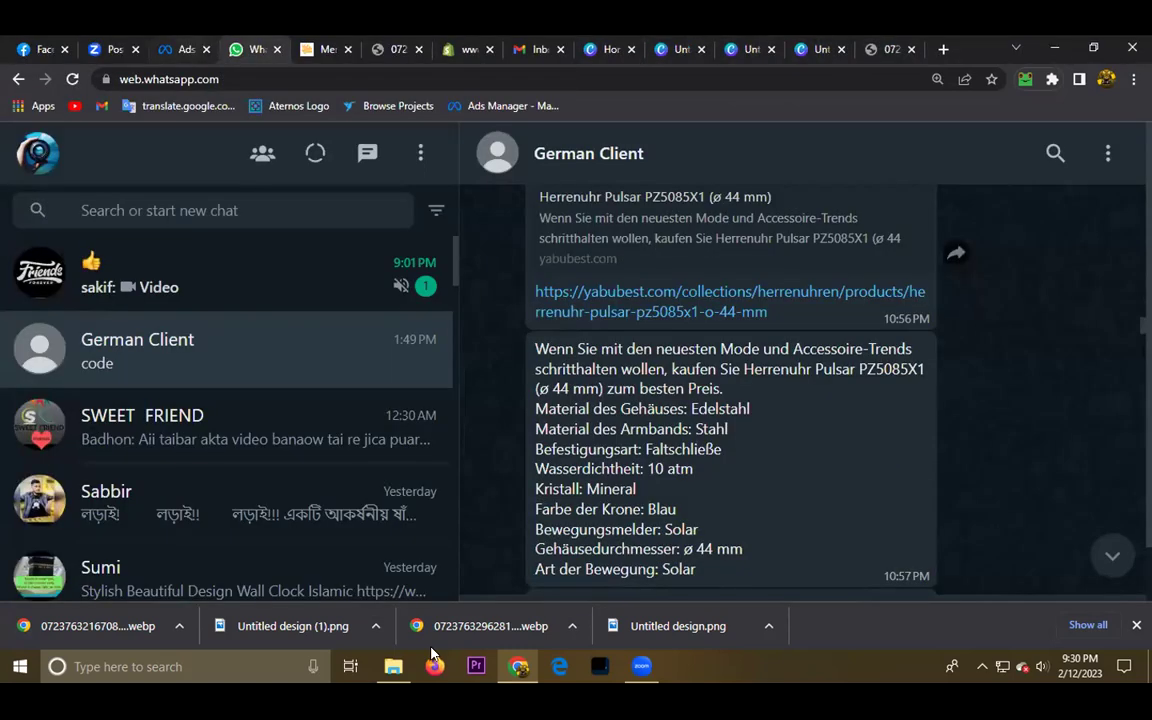
key(ctrl+3)
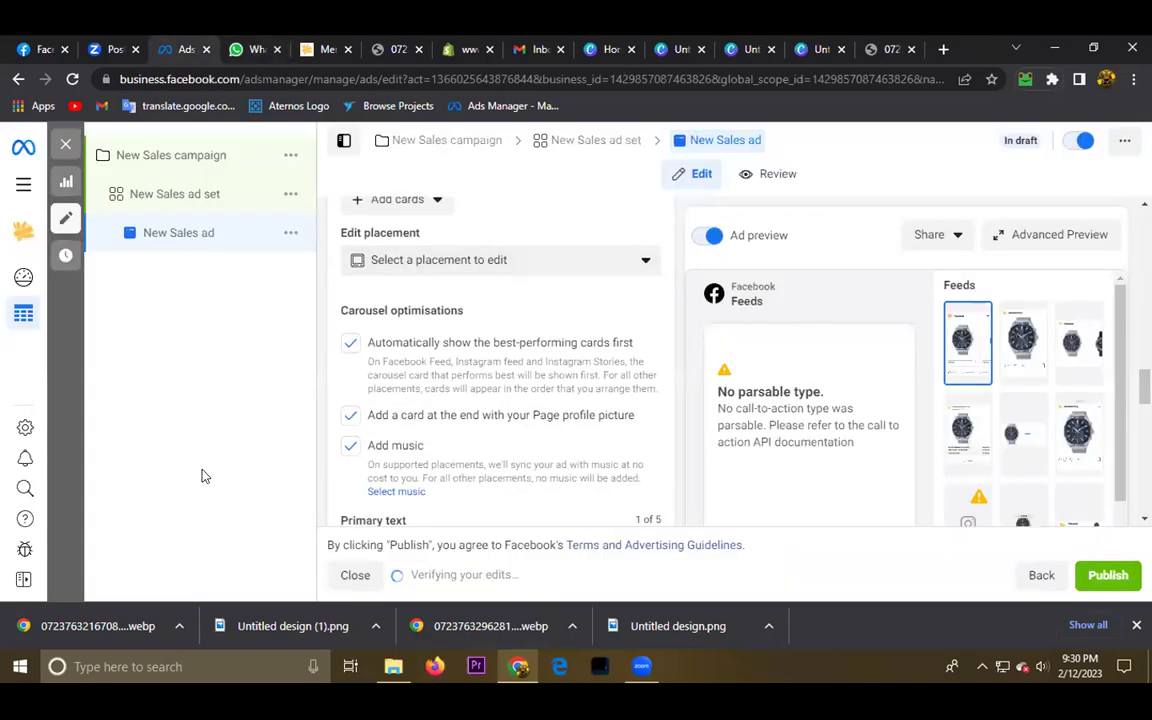
drag(520, 575, 462, 575)
scroll(617, 465, up, 1)
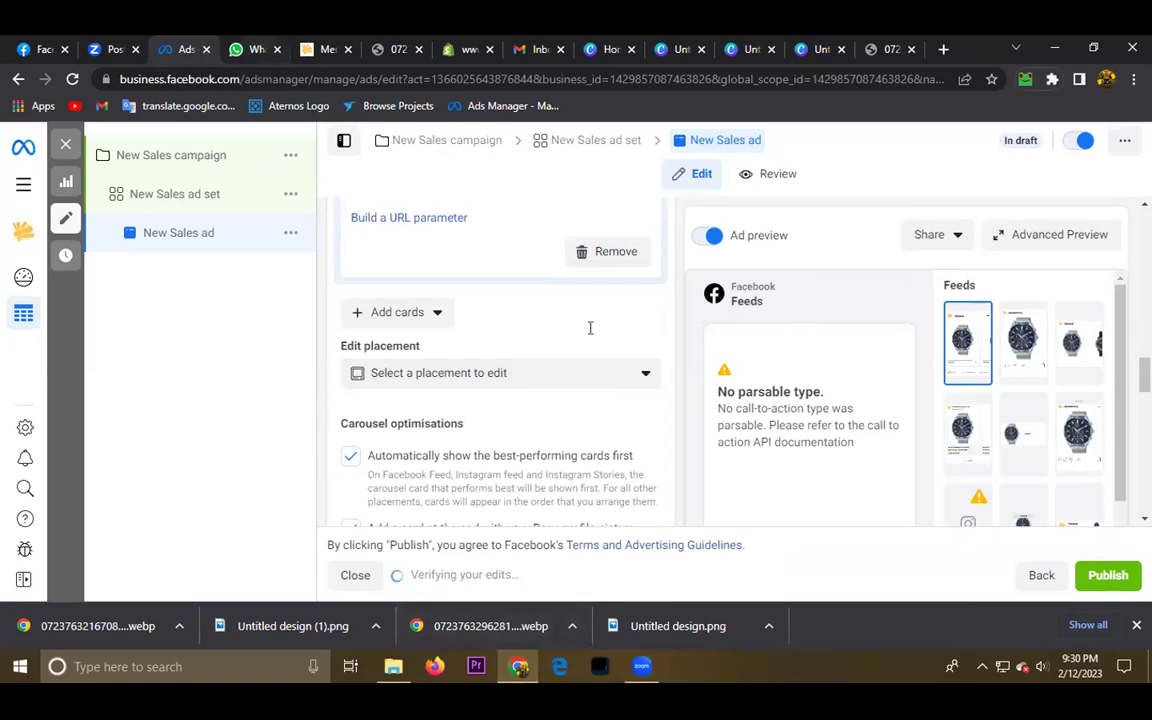
key(ctrl+Tab)
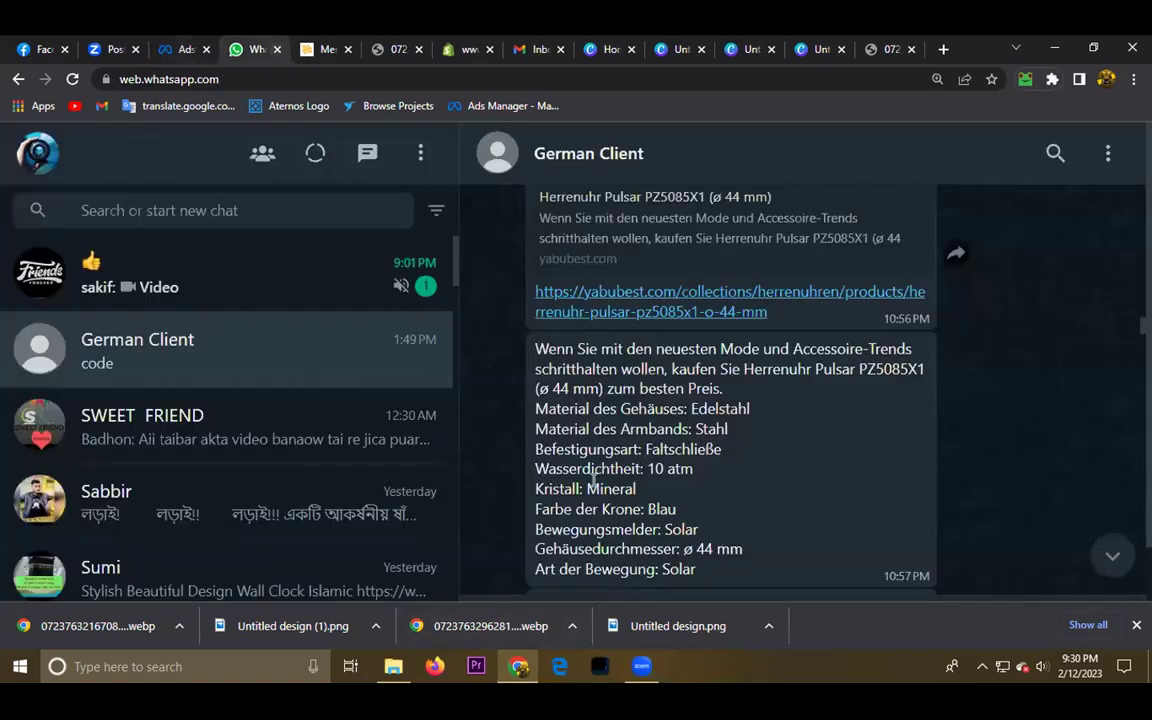
scroll(609, 458, down, 1)
scroll(605, 510, up, 2)
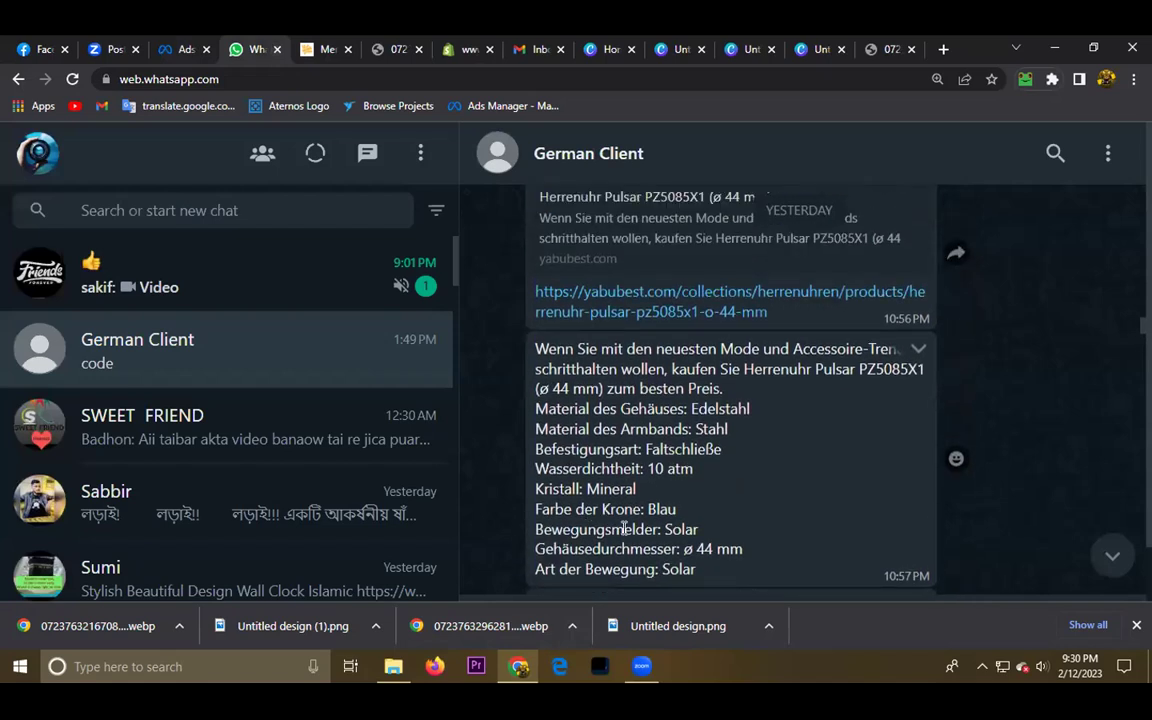
scroll(700, 540, up, 2)
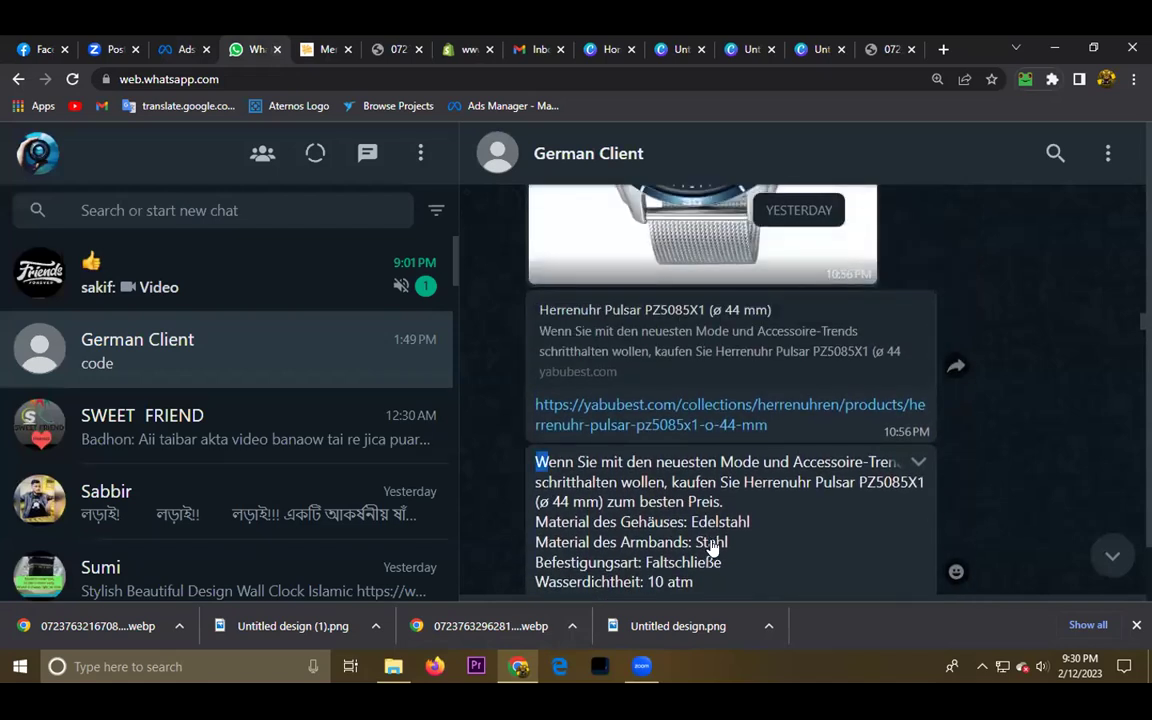
Try to select the German Pulsar PZ5085X1 product description in the client's WhatsApp chat
drag(712, 545, 725, 545)
click(714, 578)
scroll(705, 576, down, 2)
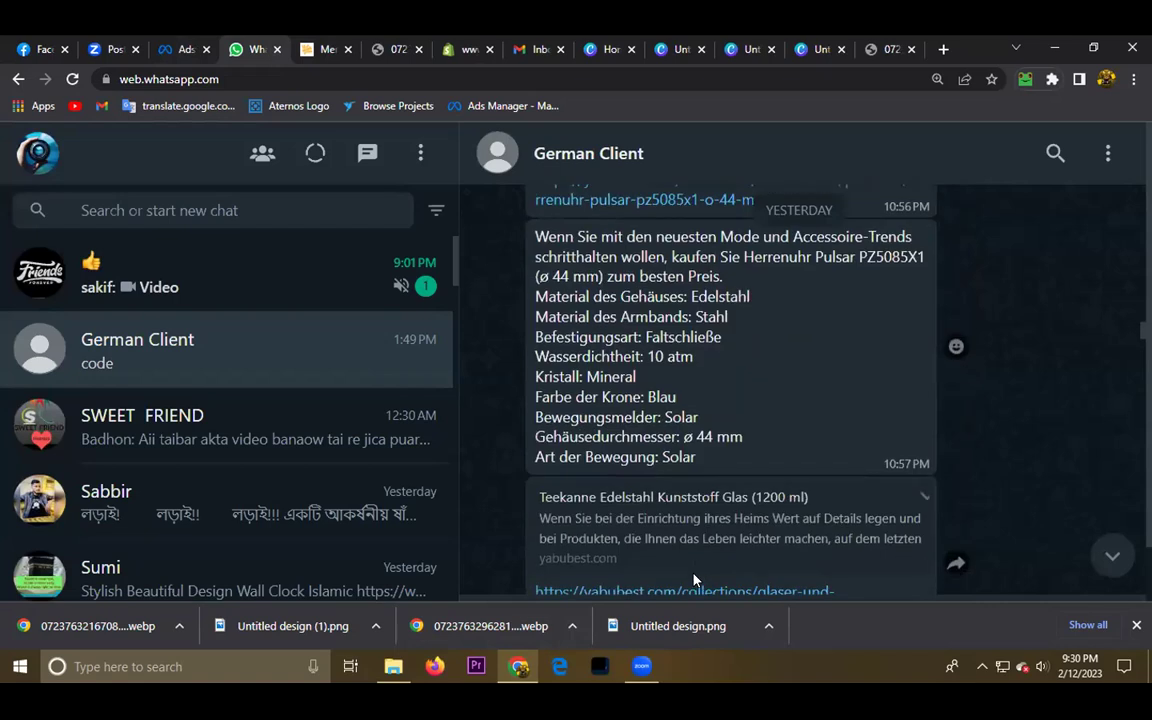
scroll(690, 572, up, 1)
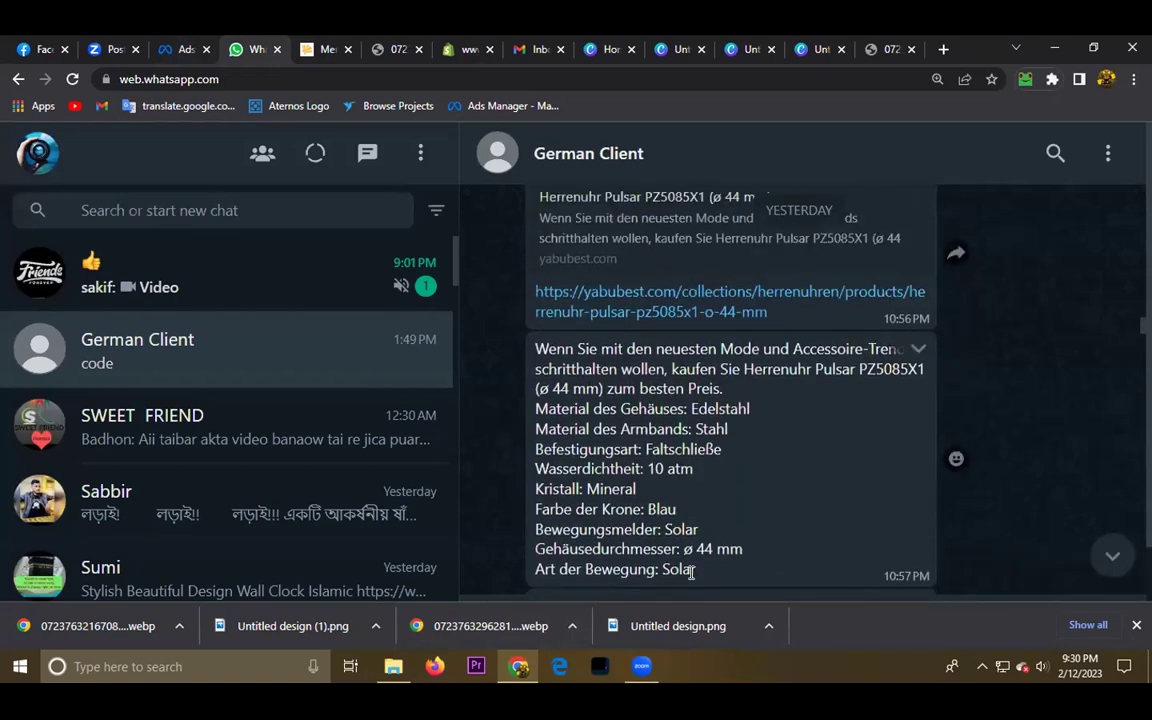
drag(680, 570, 697, 570)
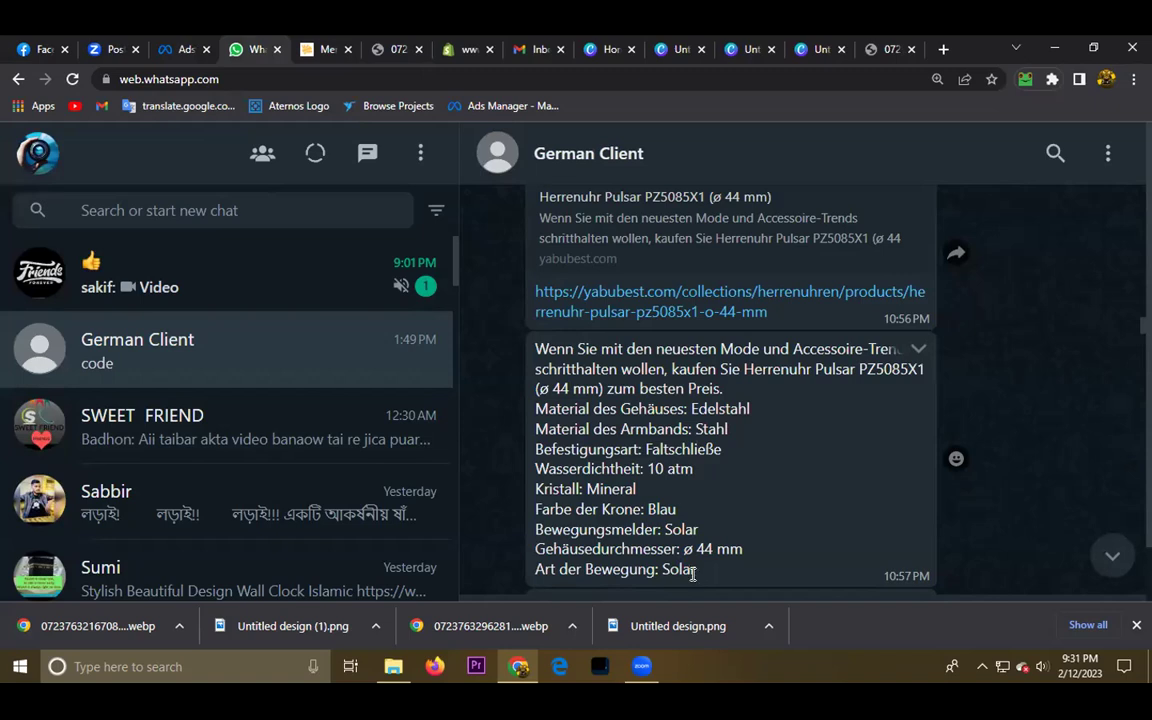
drag(693, 573, 681, 572)
click(545, 475)
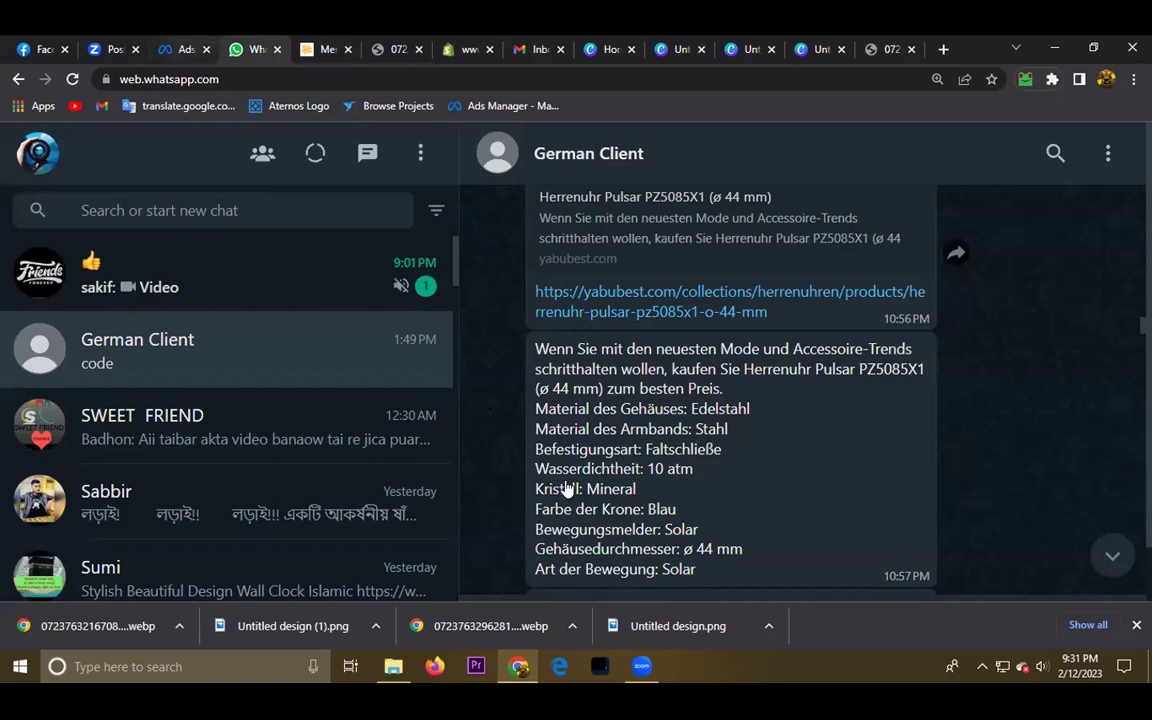
Return to the ad draft in Ads Manager and review the carousel cards, from the card list down to the primary text
key(ctrl+shift+Tab)
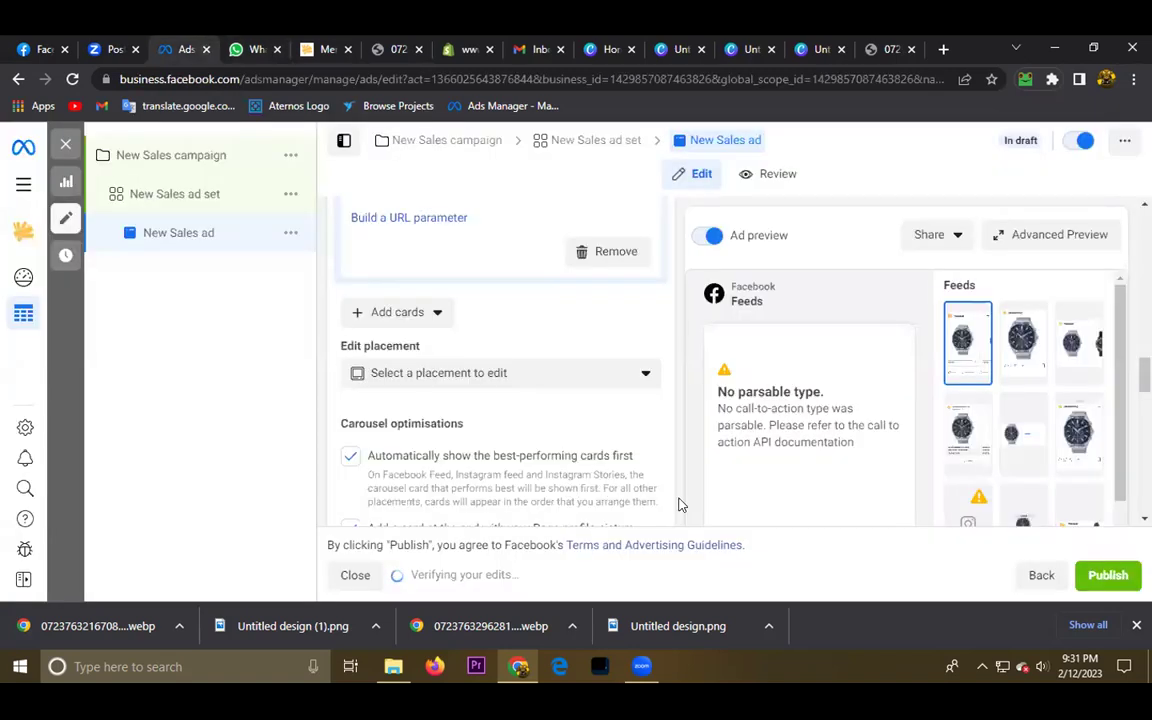
scroll(608, 486, up, 2)
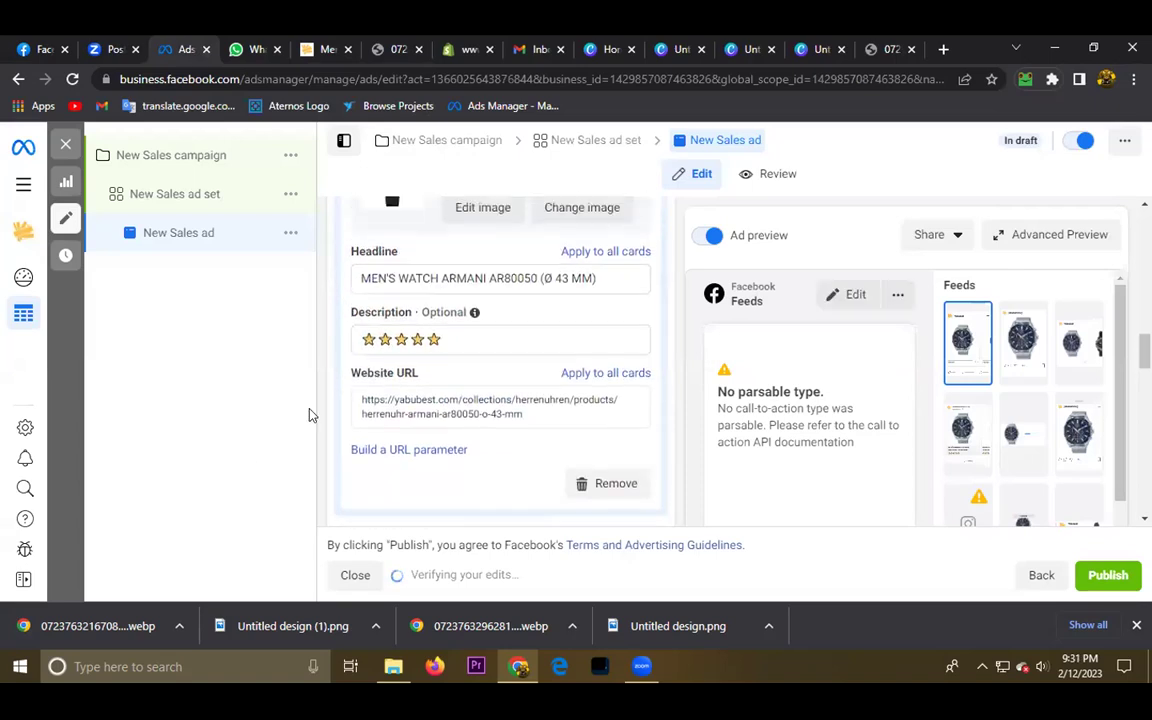
scroll(340, 360, up, 2)
scroll(343, 323, up, 5)
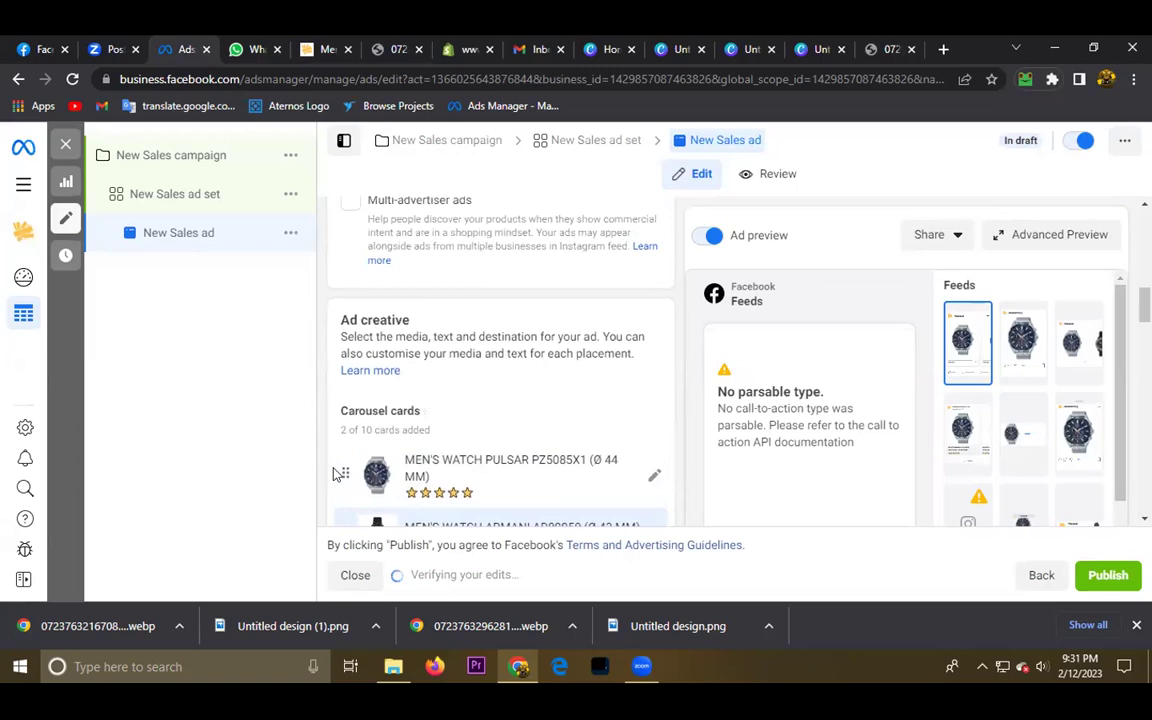
scroll(345, 472, down, 2)
scroll(445, 505, down, 2)
scroll(445, 505, down, 3)
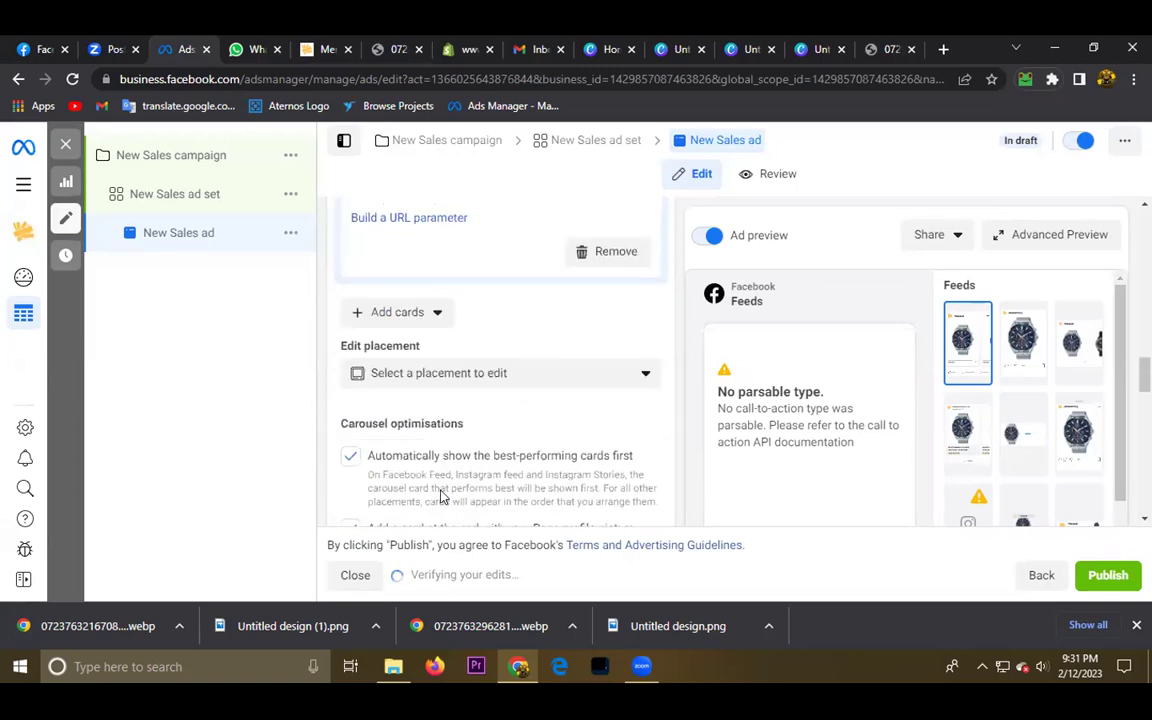
scroll(443, 495, up, 3)
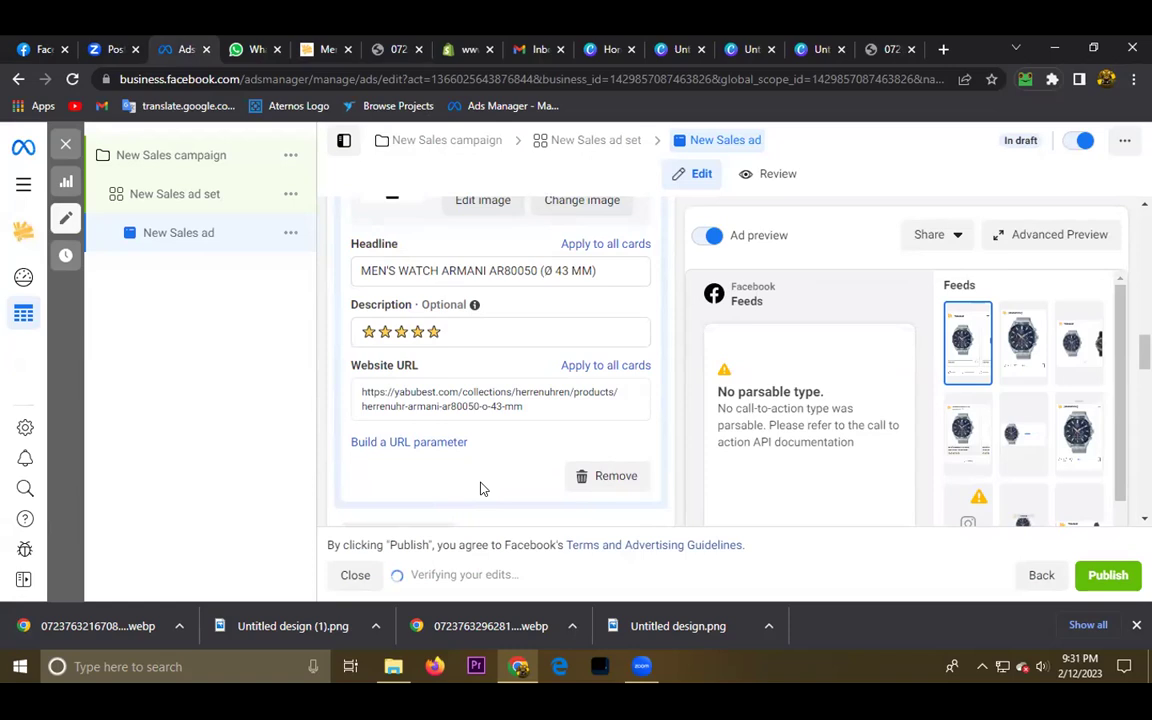
scroll(480, 488, up, 1)
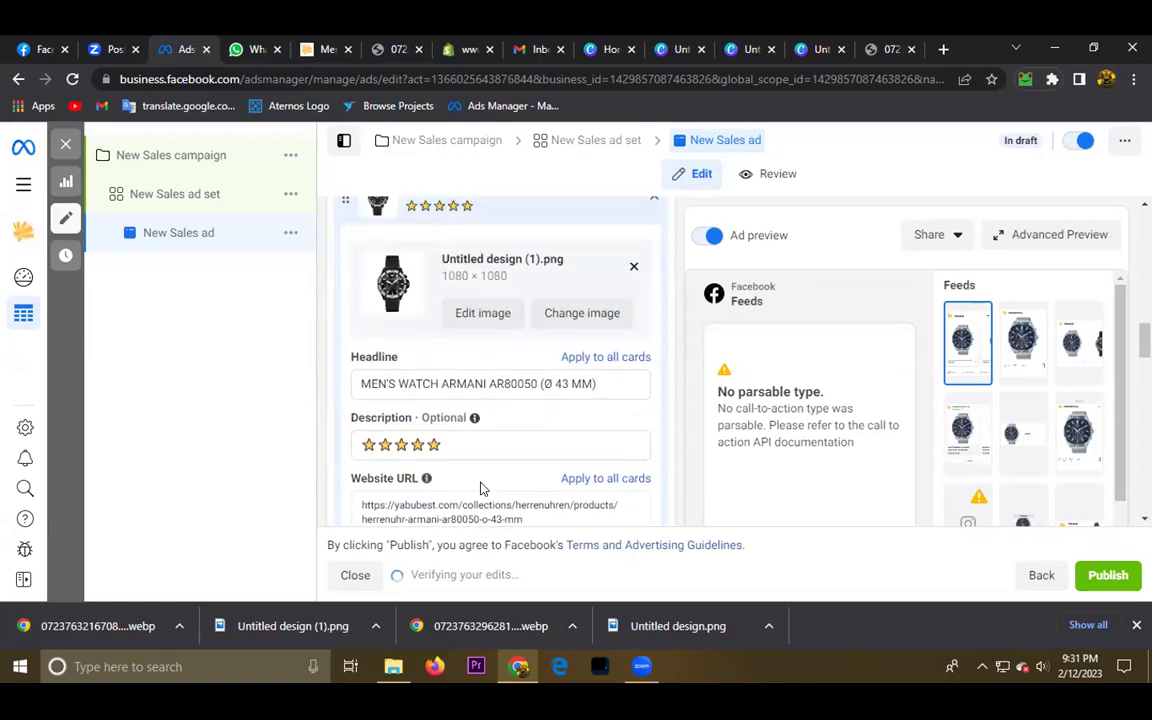
scroll(480, 488, down, 1)
scroll(472, 484, down, 4)
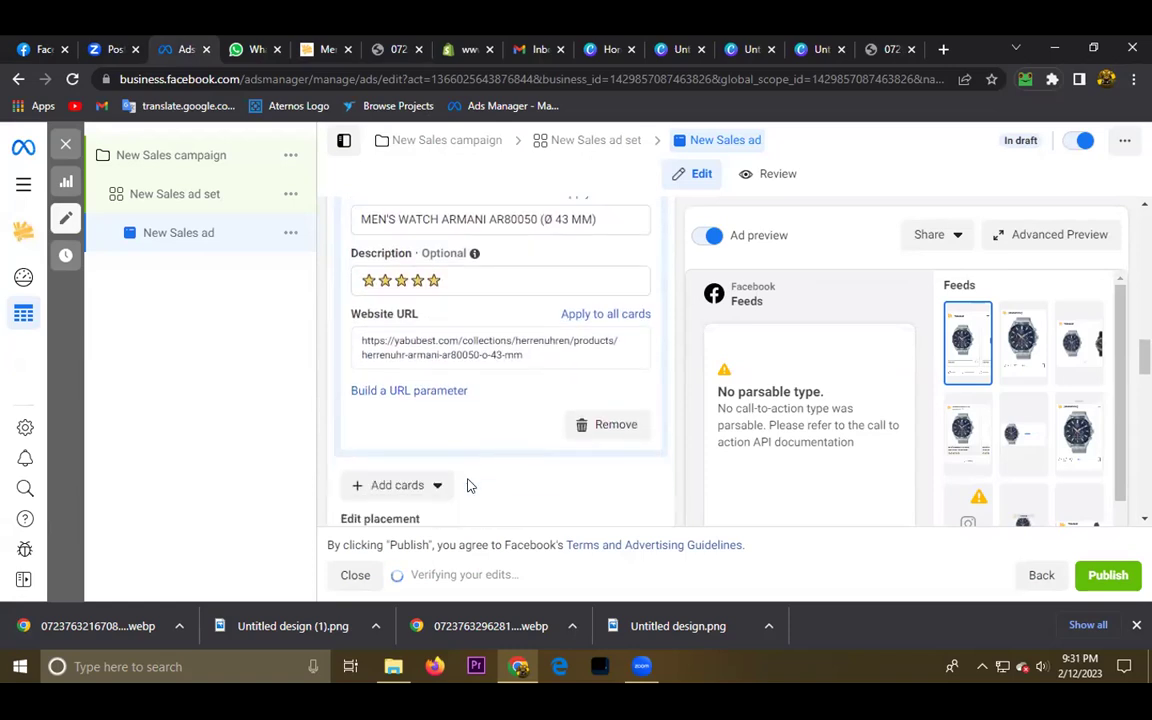
scroll(470, 485, down, 1)
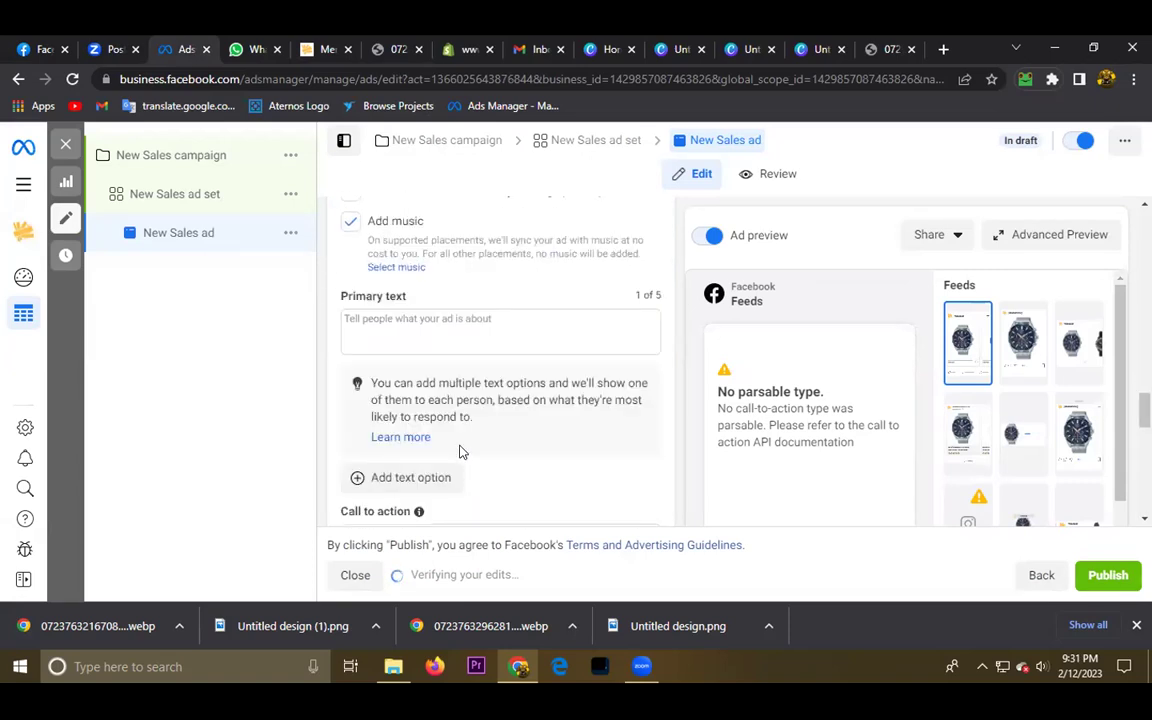
Copy the full German Pulsar PZ5085X1 description from the client's WhatsApp chat into the ad's primary text
click(393, 328)
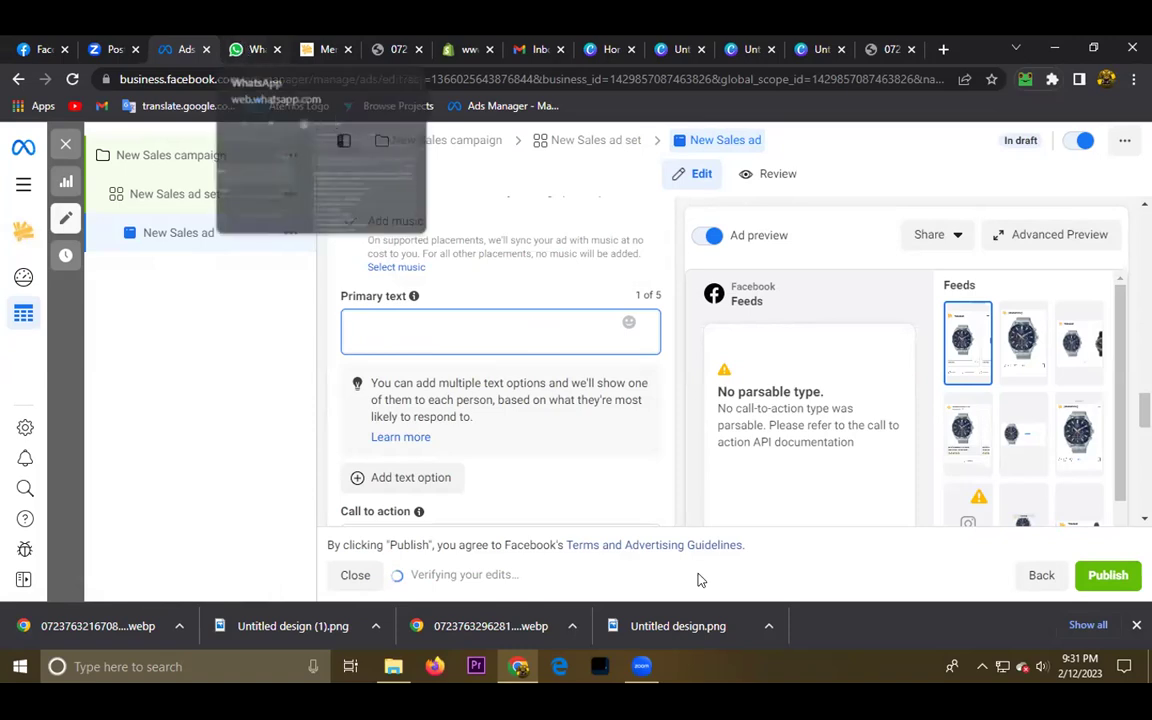
click(250, 49)
drag(698, 569, 280, 113)
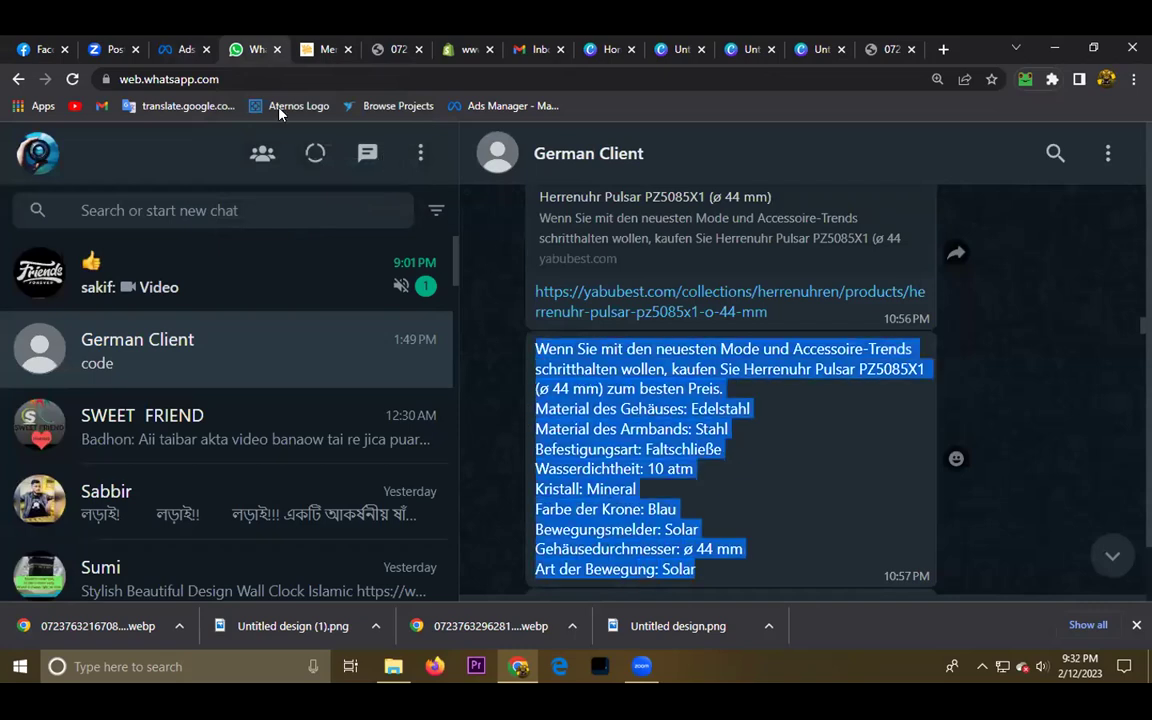
right_click(533, 357)
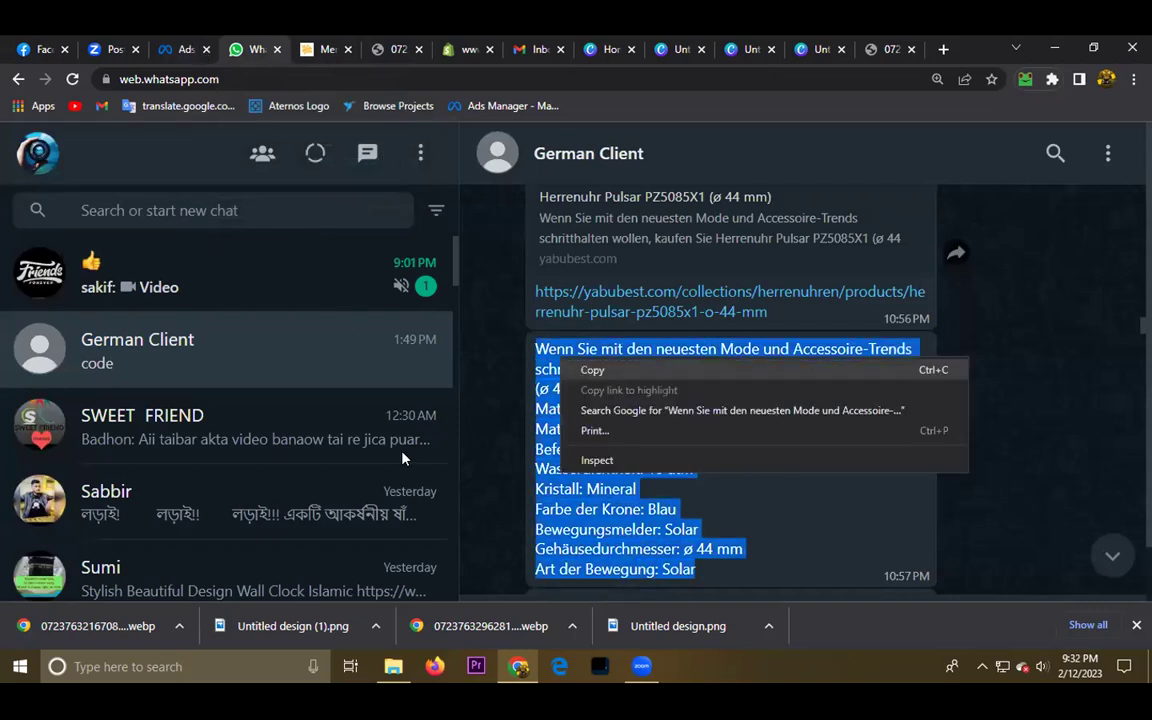
click(590, 367)
click(185, 49)
right_click(361, 341)
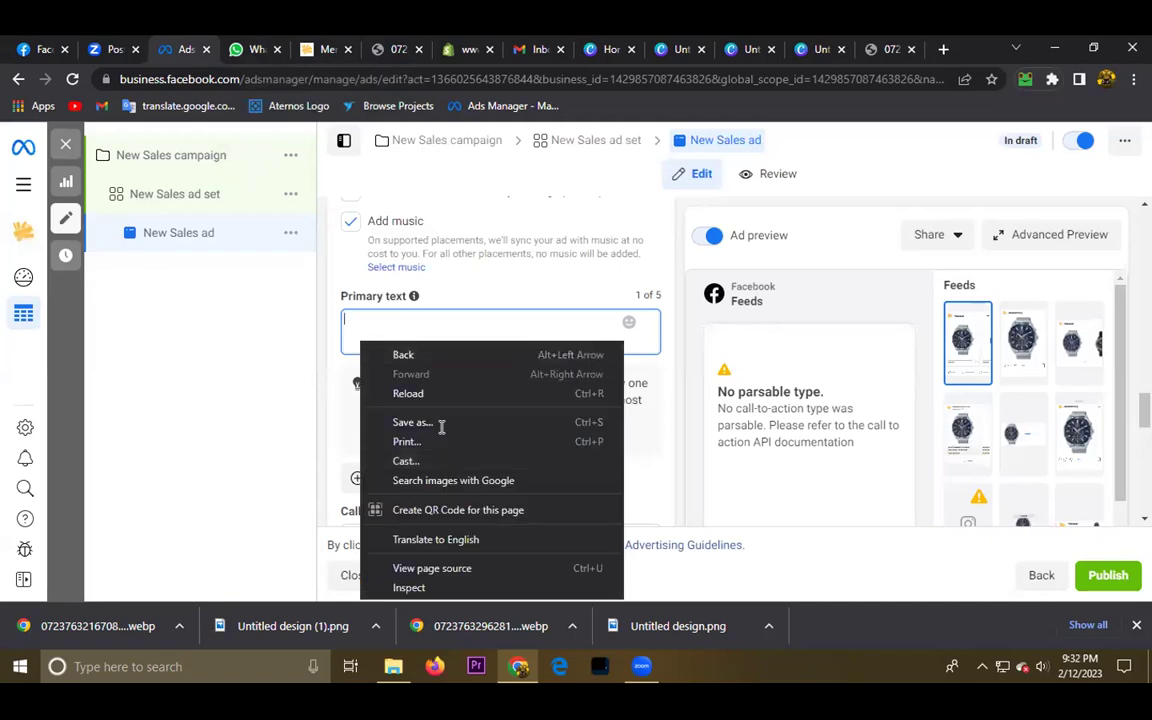
right_click(432, 326)
click(490, 429)
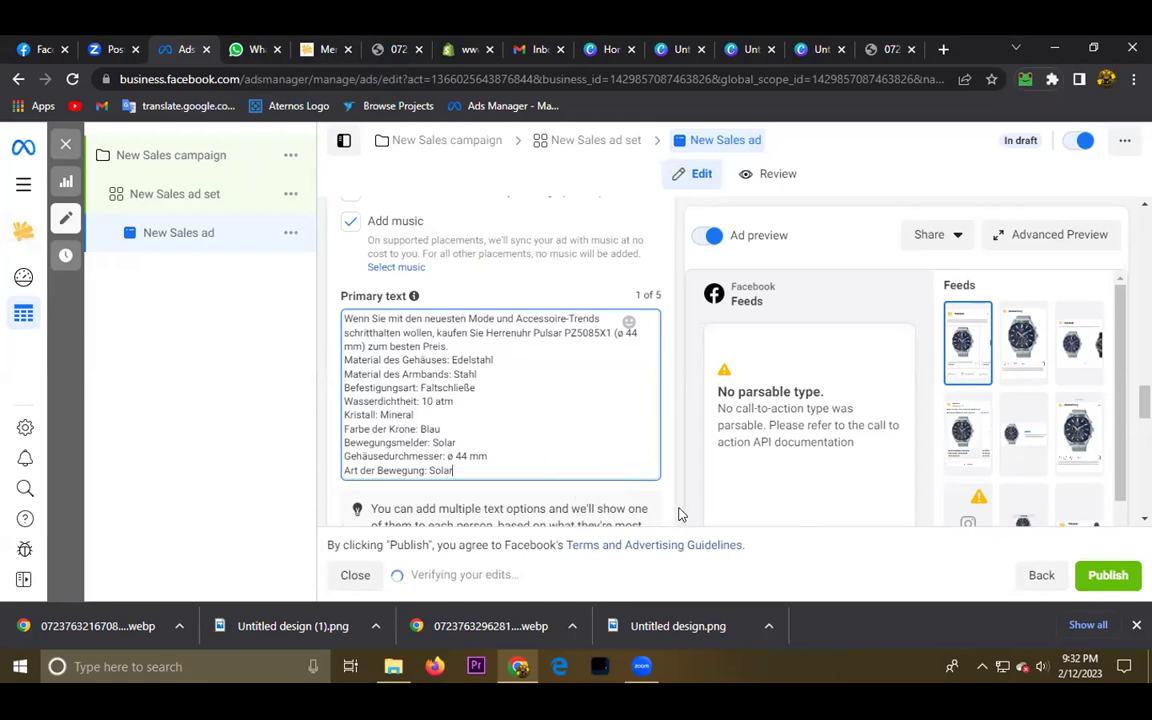
Switch to Canva, close a leftover design and start an image upload in the blank 1080 × 1080 px design
scroll(676, 512, down, 10)
scroll(616, 434, up, 5)
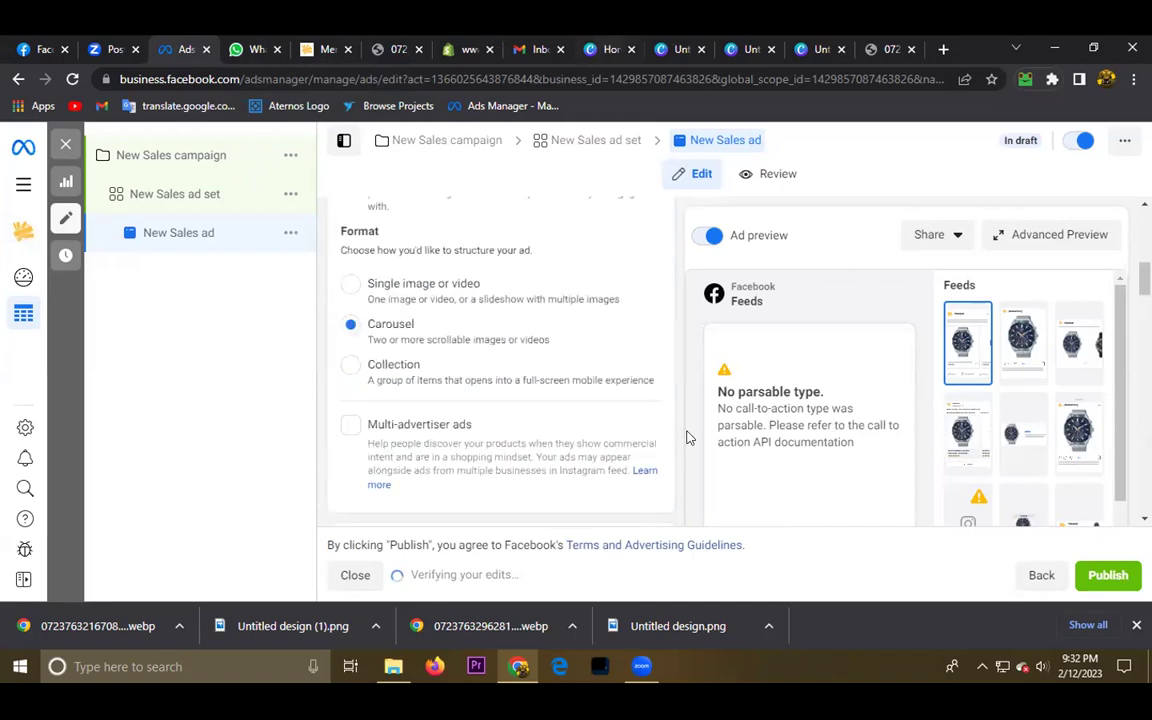
click(607, 49)
click(782, 49)
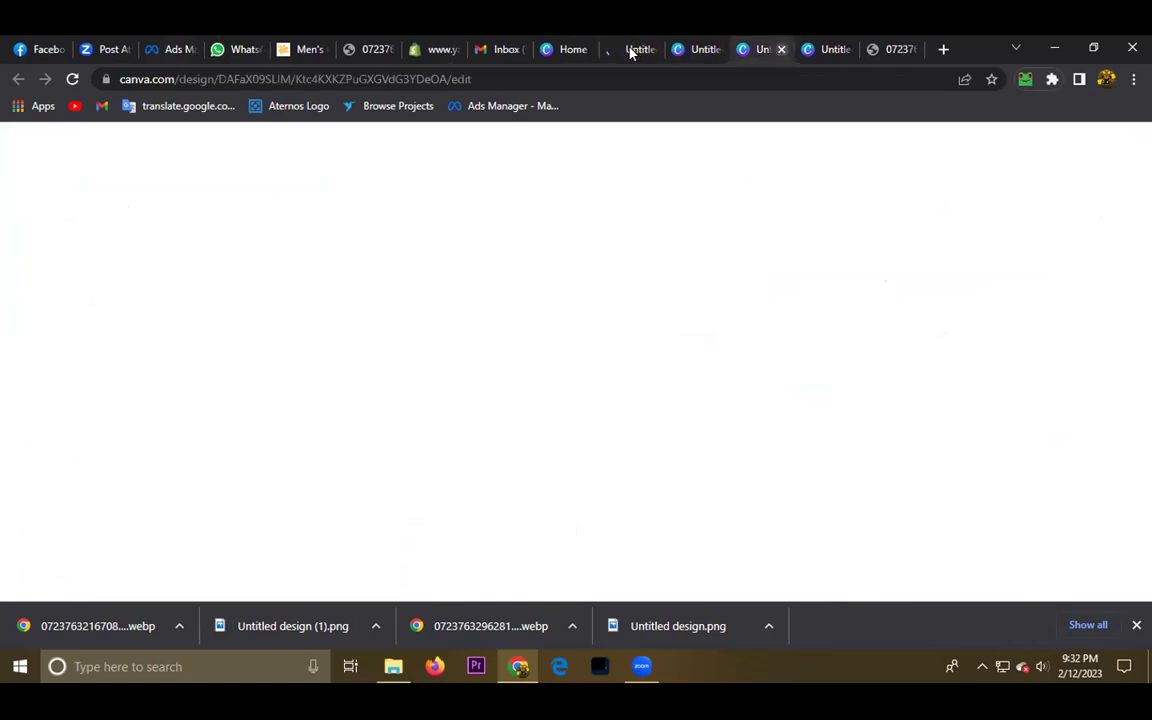
key(ctrl+w)
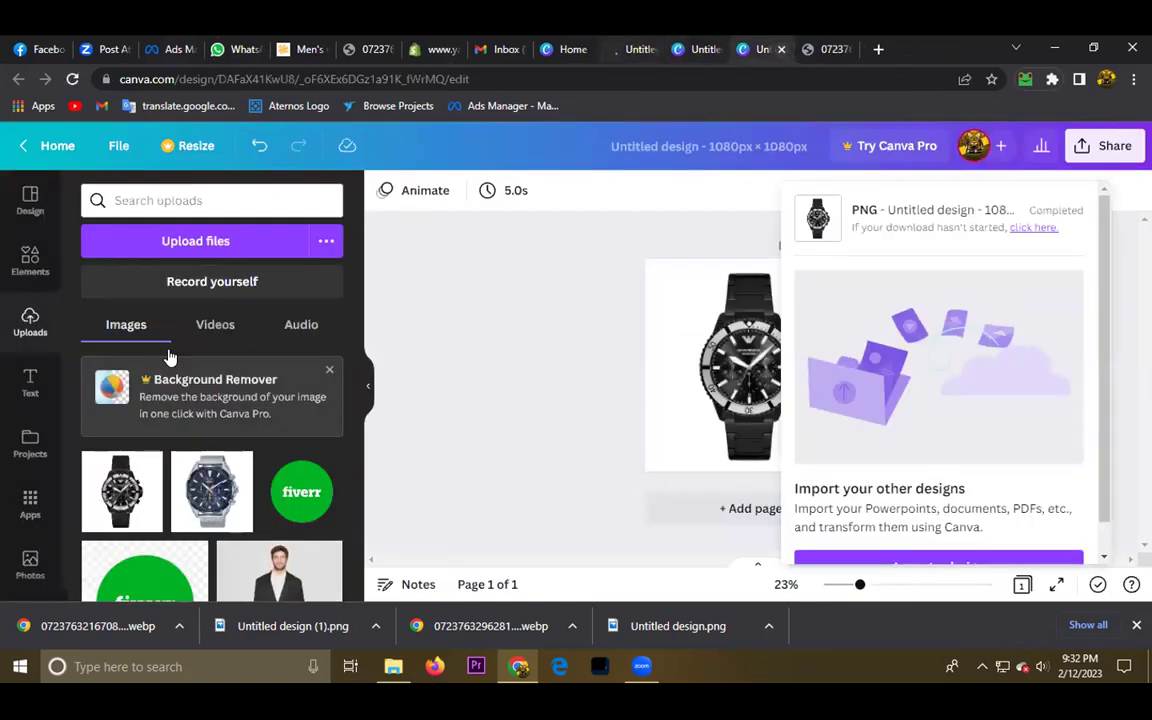
key(ctrl+w)
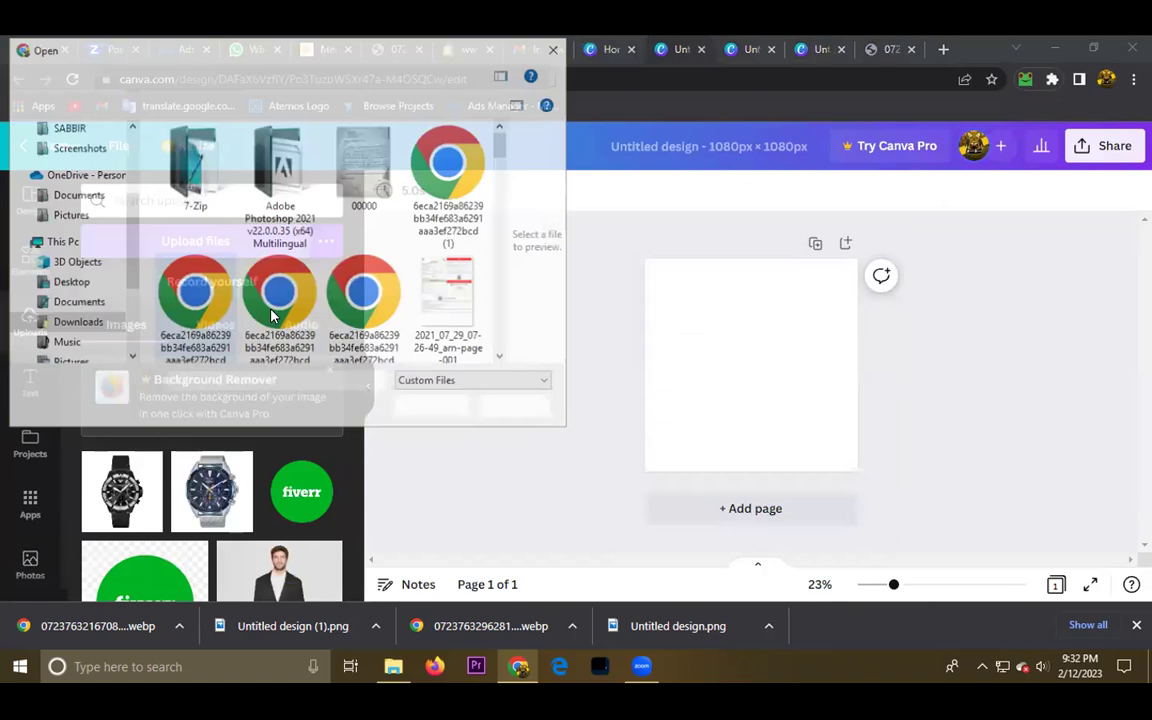
Upload the black Armani watch image from Downloads to the Canva uploads
scroll(398, 262, down, 5)
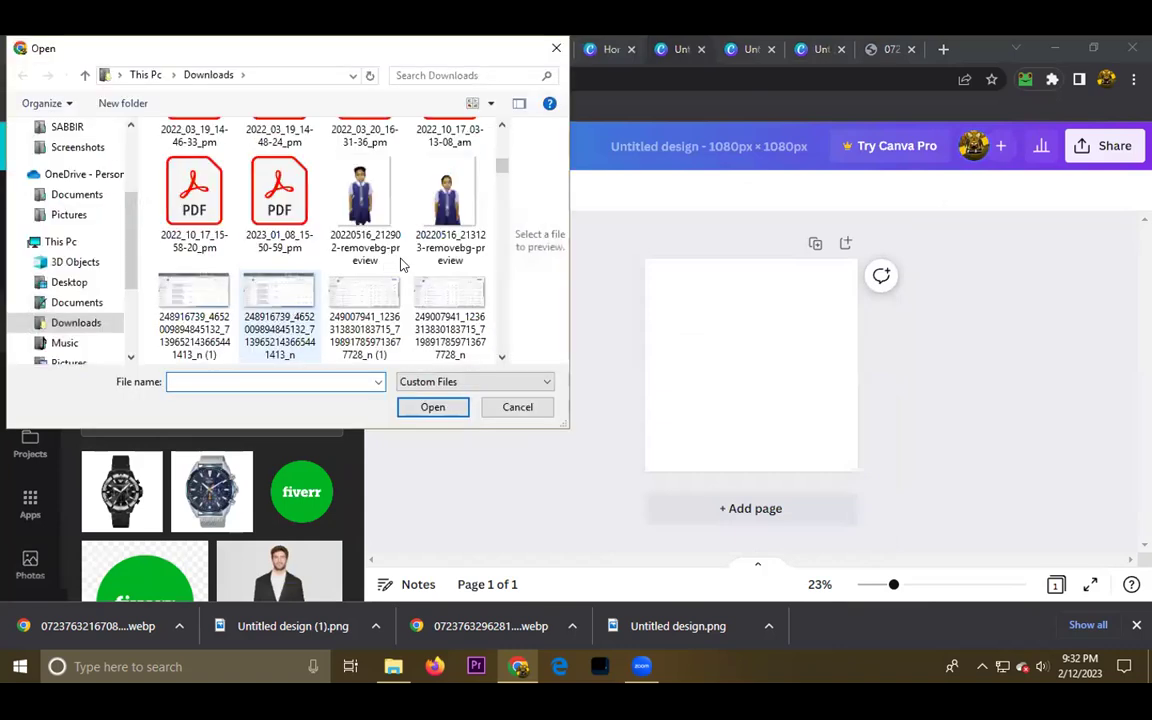
scroll(300, 300, down, 4)
scroll(300, 330, down, 4)
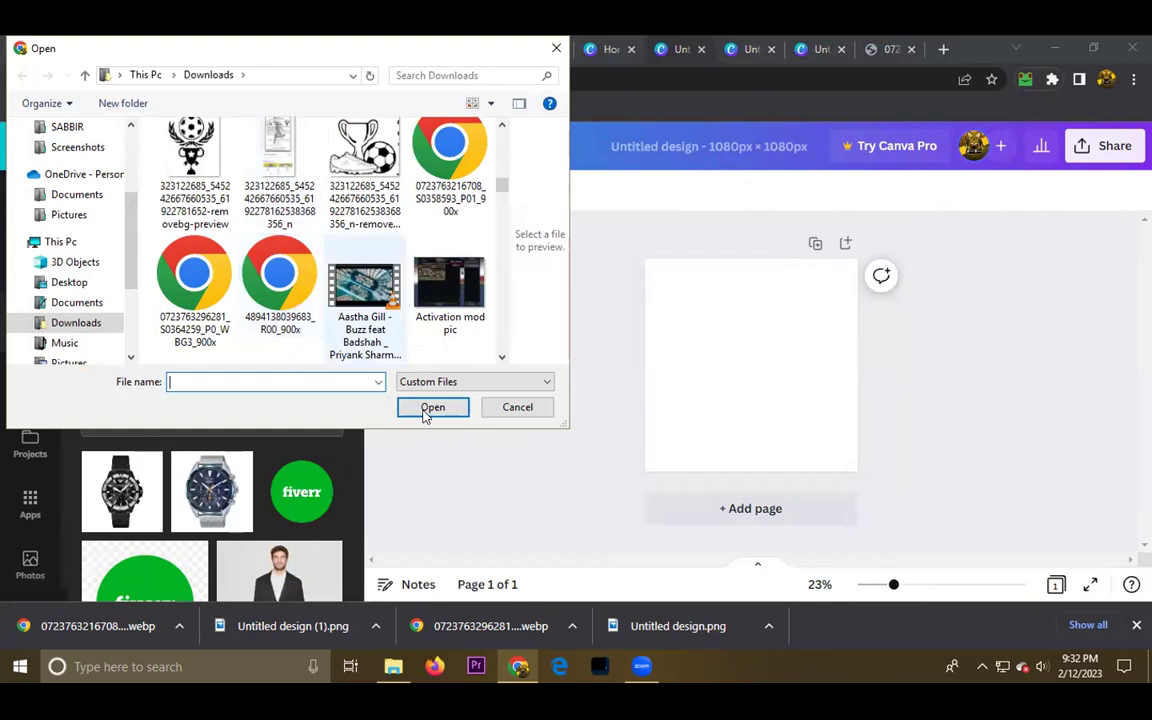
key(shift+Tab)
key(Left)
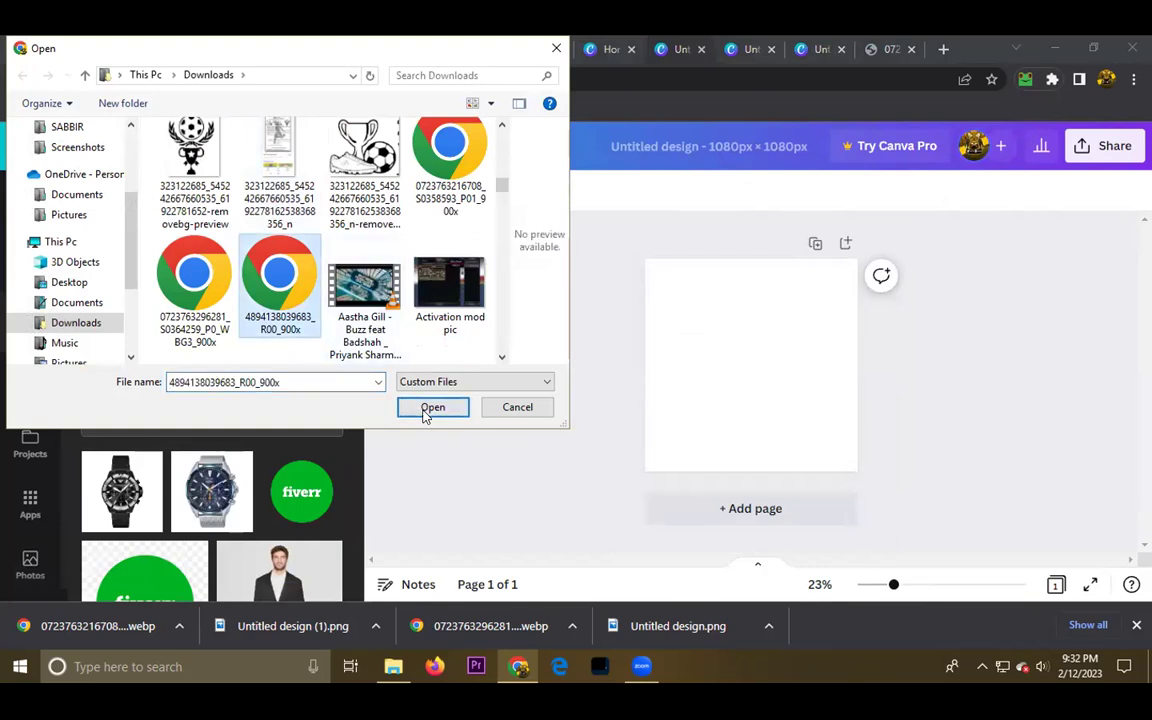
click(432, 407)
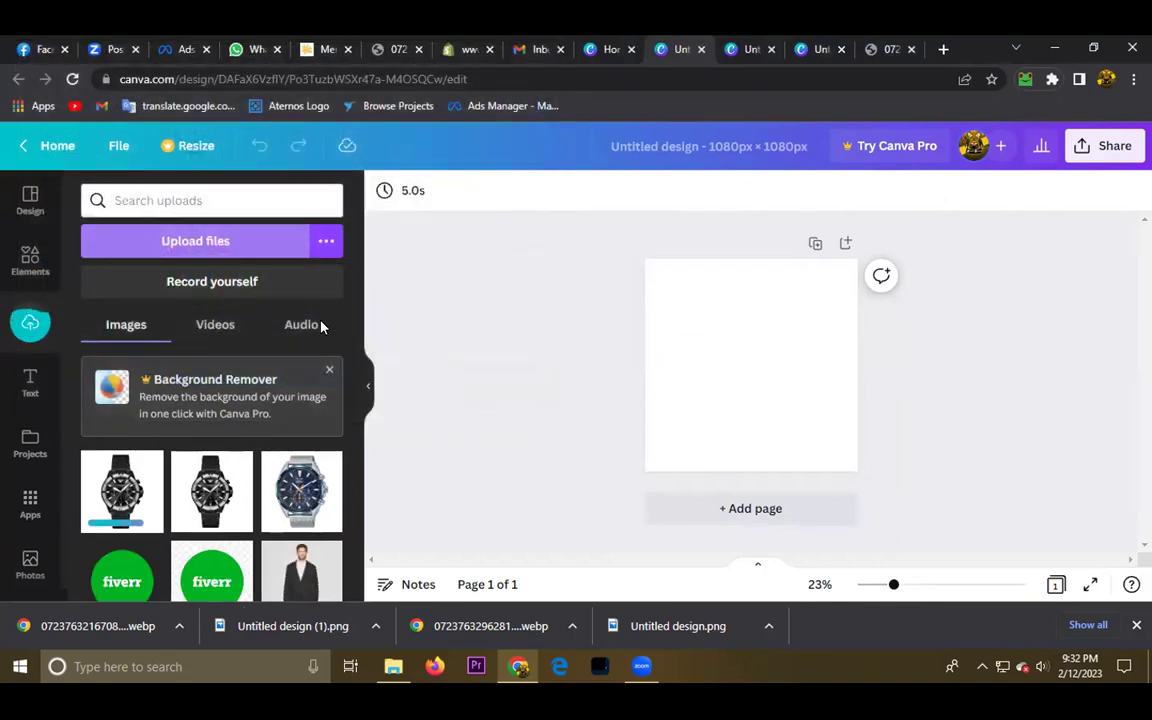
Upload the brown Armani watch image, place it on the blank page and enlarge it to nearly fill the page
click(210, 241)
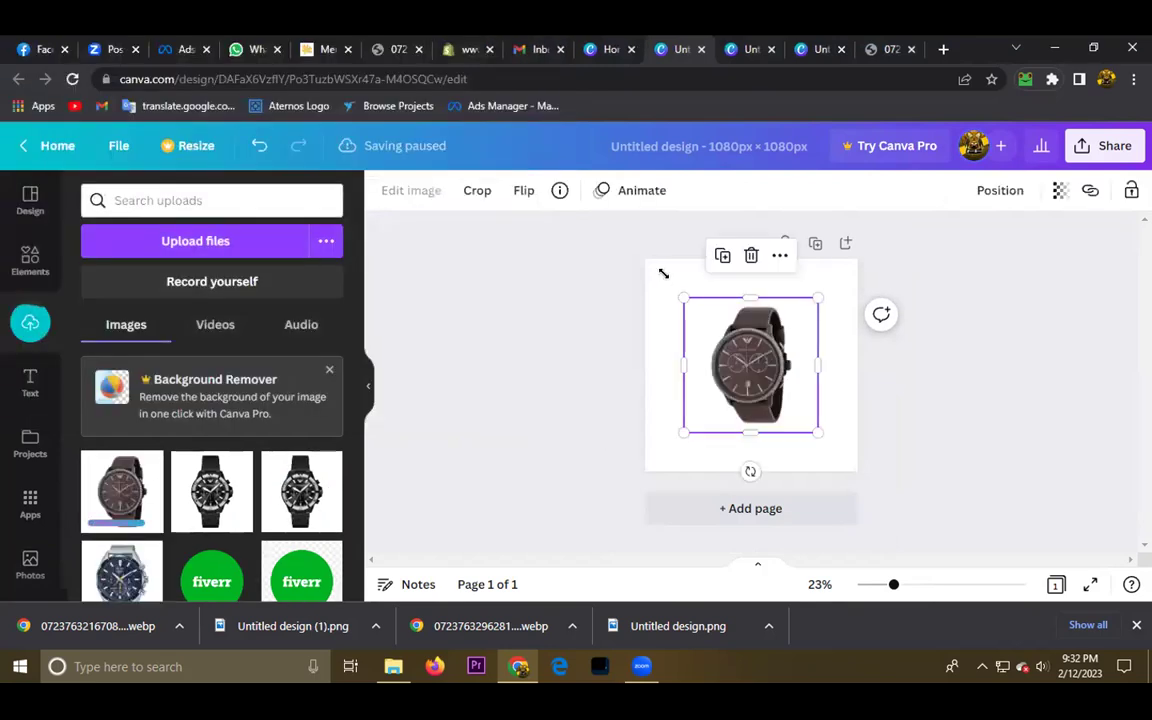
drag(663, 273, 662, 277)
drag(819, 433, 835, 450)
drag(663, 450, 652, 461)
drag(850, 262, 860, 252)
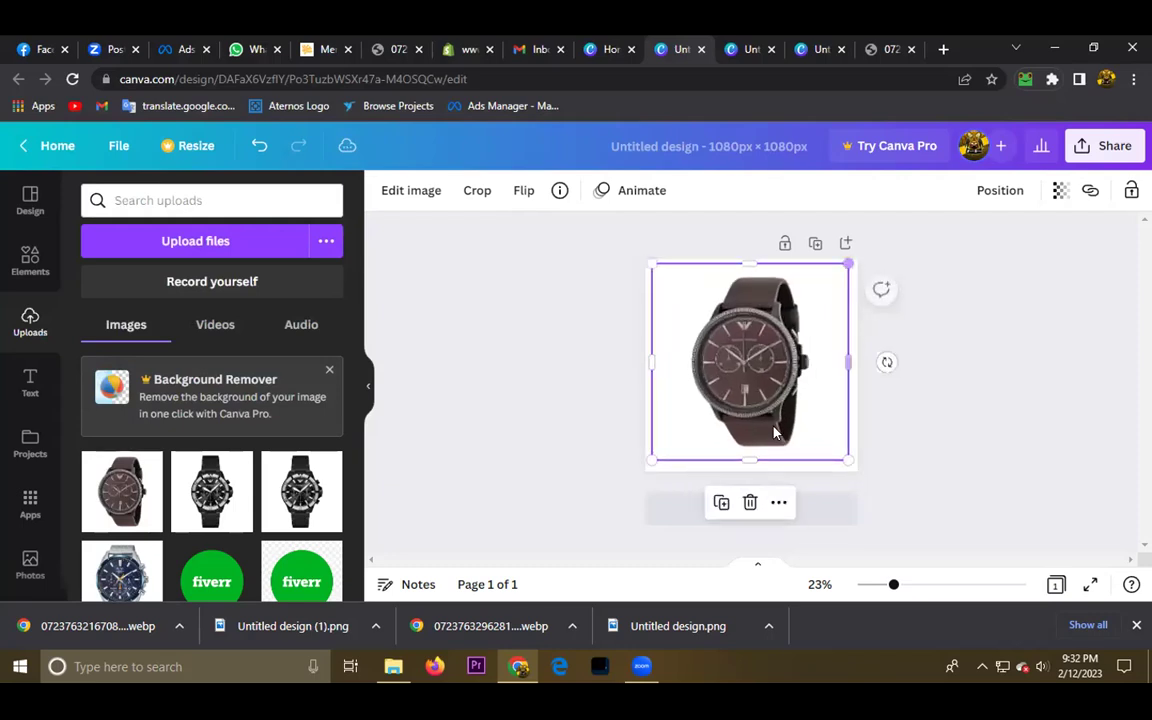
Enlarge the brown watch image further and reposition it so it covers almost the entire square page
drag(775, 431, 777, 428)
drag(849, 457, 854, 461)
drag(652, 259, 639, 247)
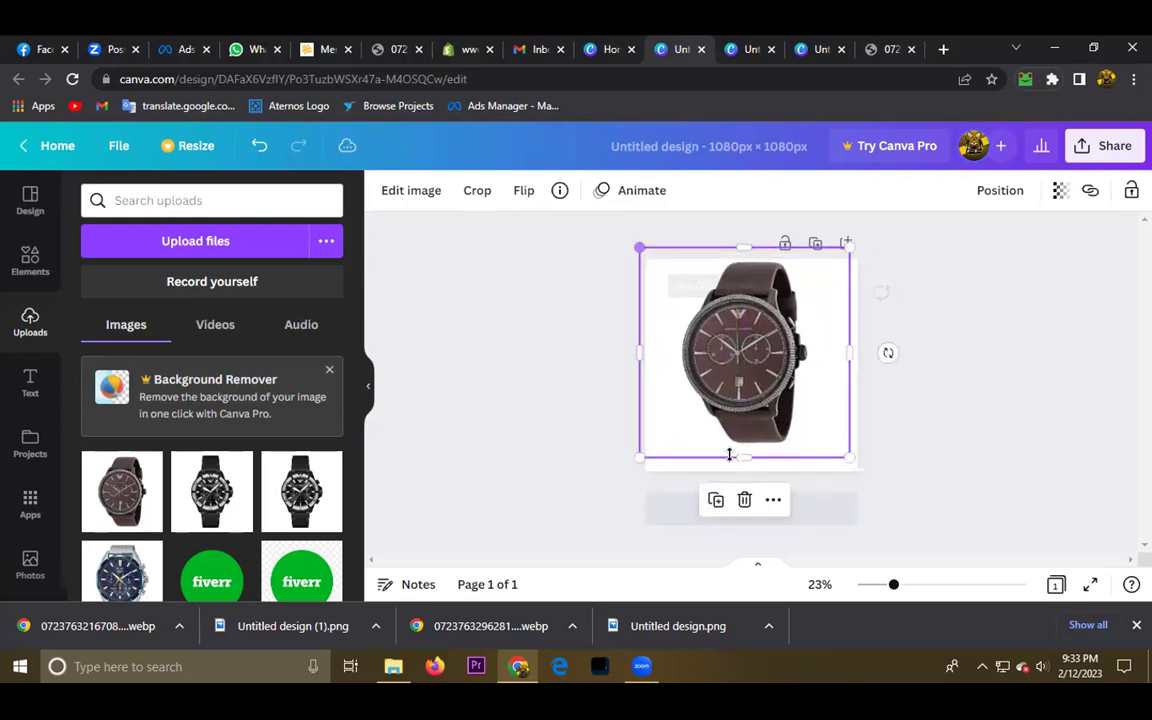
drag(743, 463, 754, 425)
key(Escape)
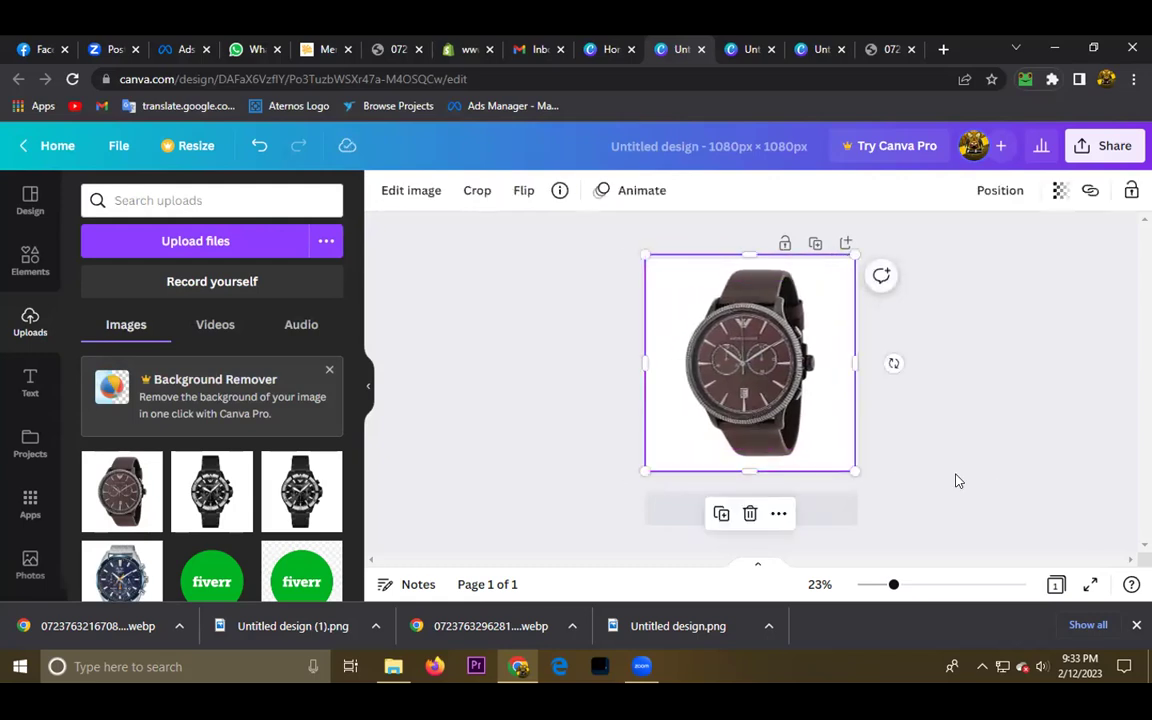
Download the finished brown watch design as a PNG
click(970, 468)
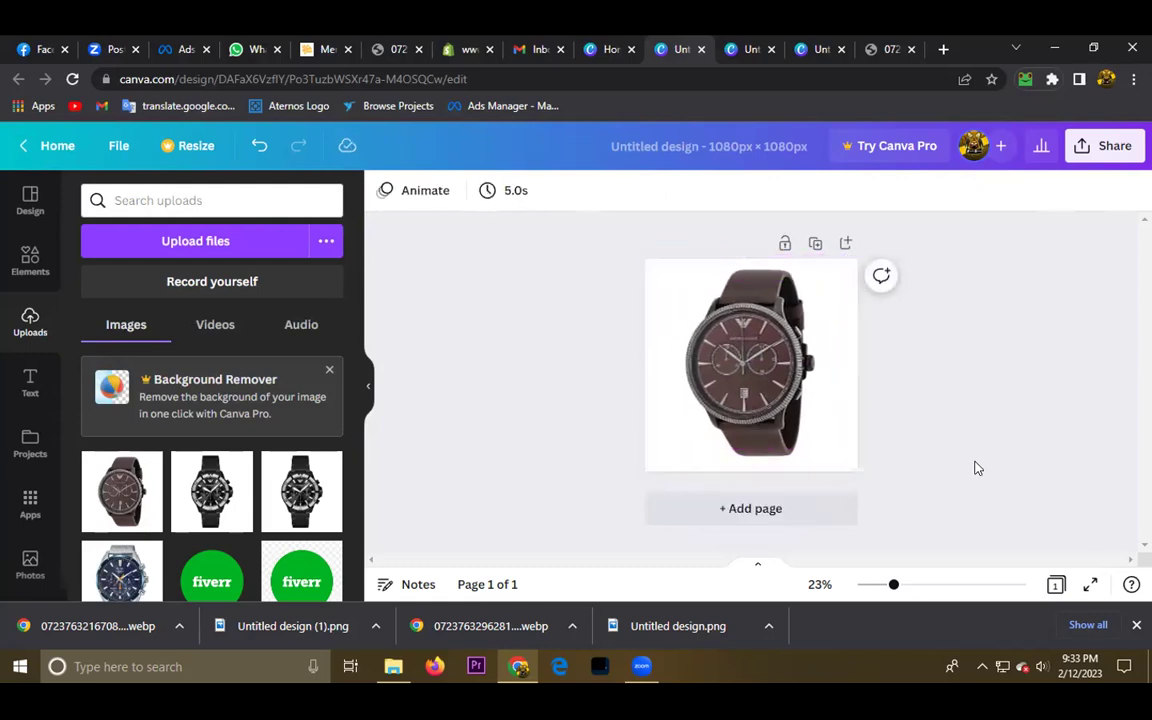
click(1112, 146)
scroll(1017, 427, down, 3)
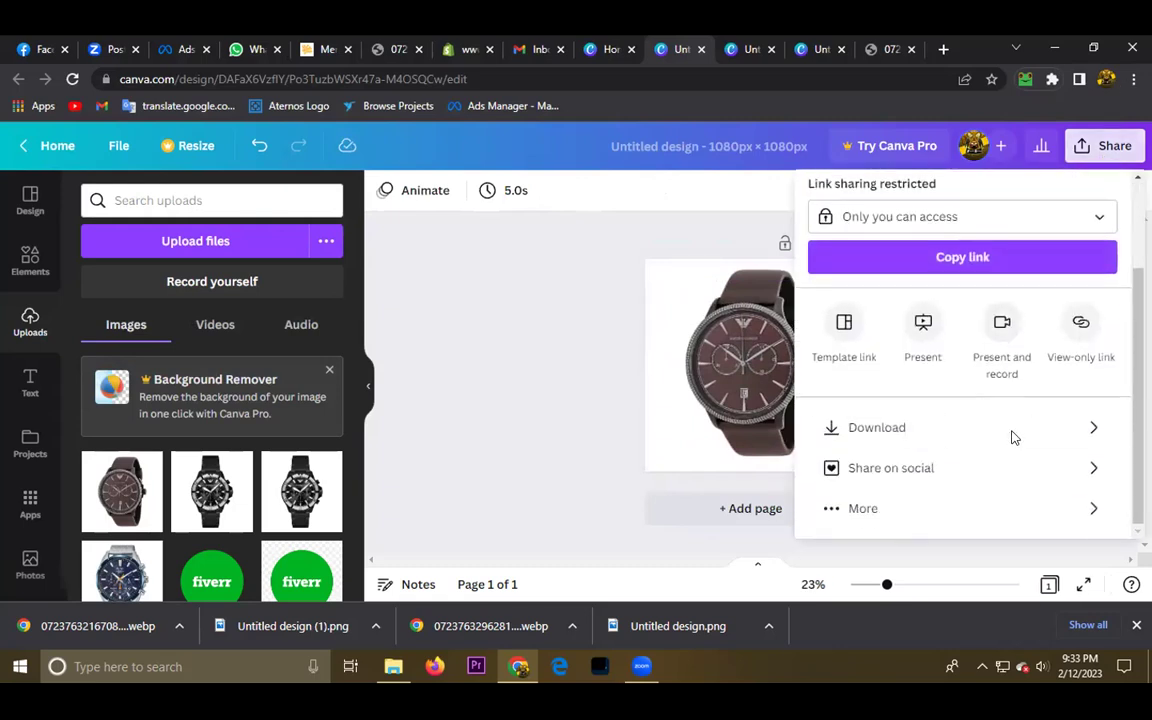
click(993, 434)
click(966, 472)
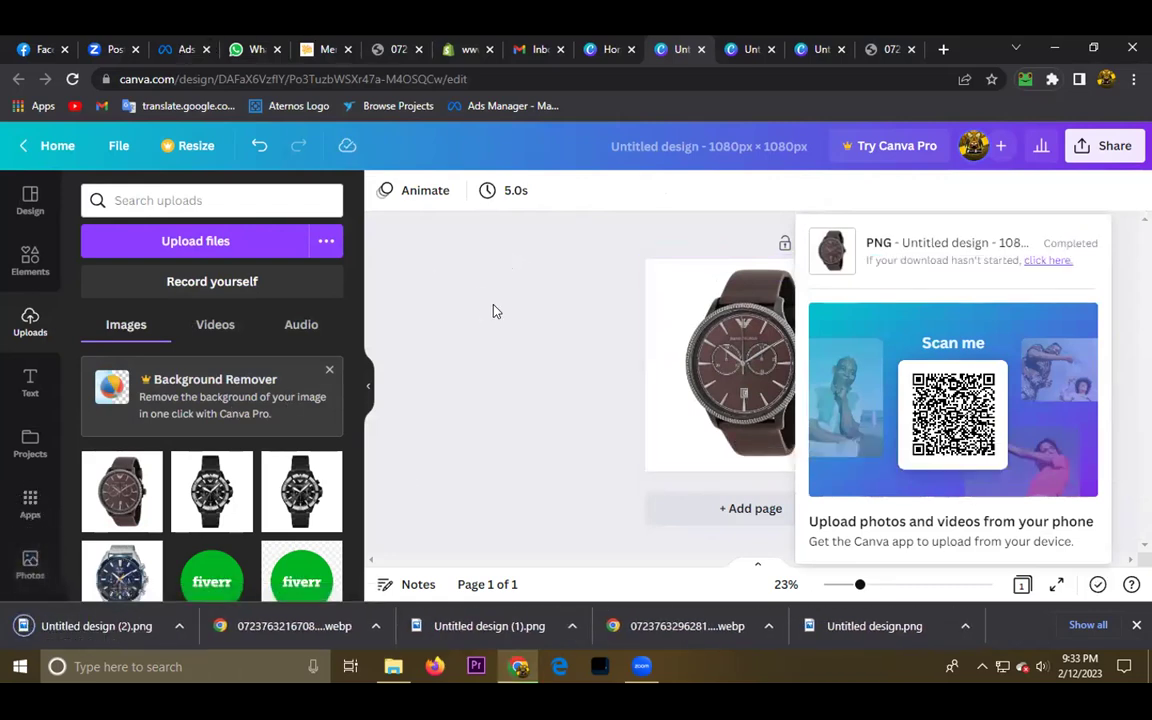
Switch to Ads Manager and add the downloaded Untitled design (2).png as a third image card in the carousel
key(ctrl+3)
scroll(520, 320, up, 2)
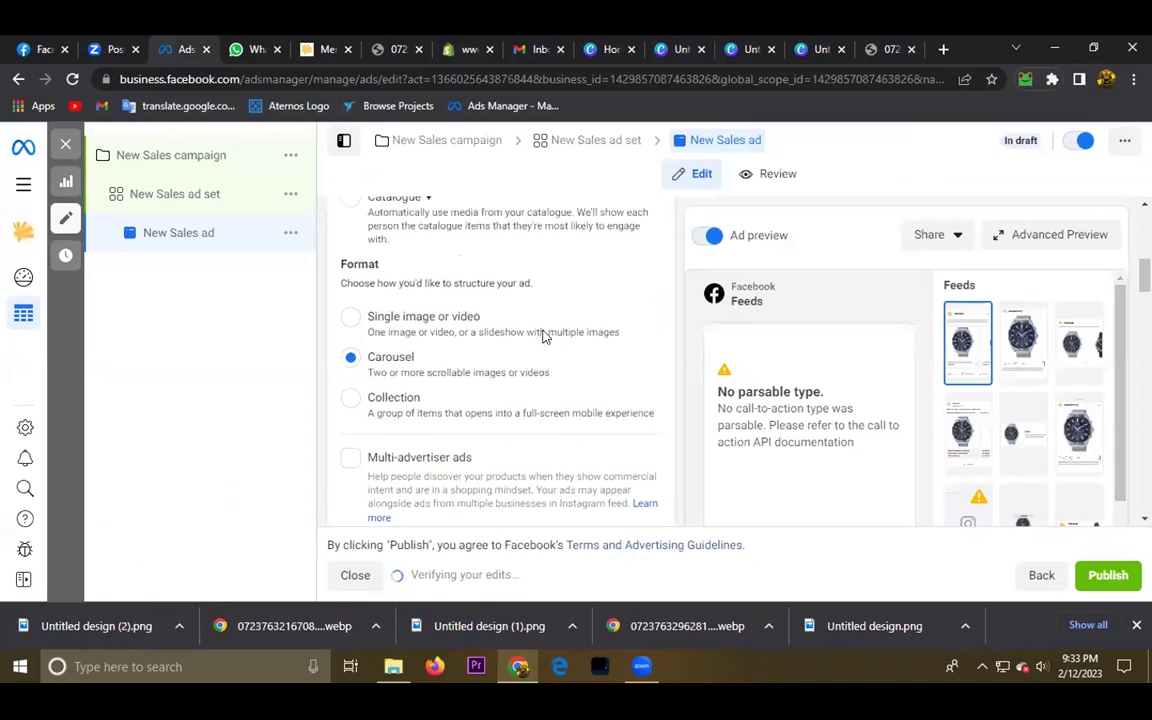
scroll(544, 337, up, 2)
scroll(520, 420, up, 2)
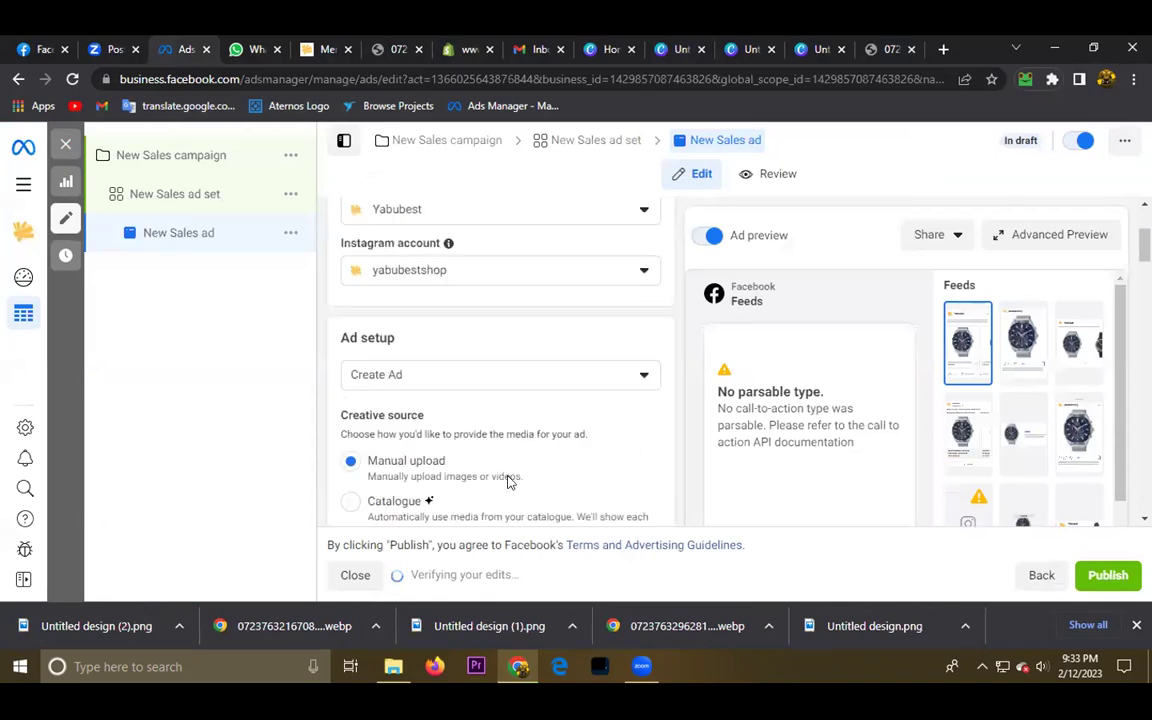
scroll(507, 481, down, 5)
scroll(386, 329, down, 3)
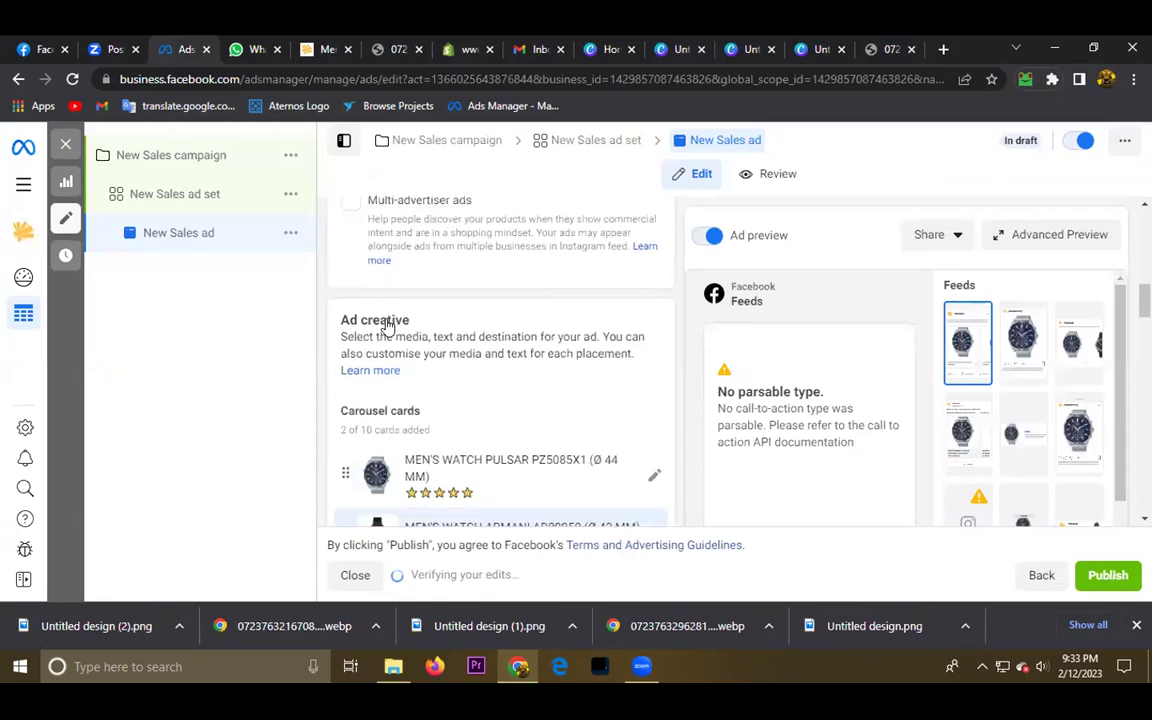
scroll(391, 334, down, 3)
scroll(391, 339, down, 5)
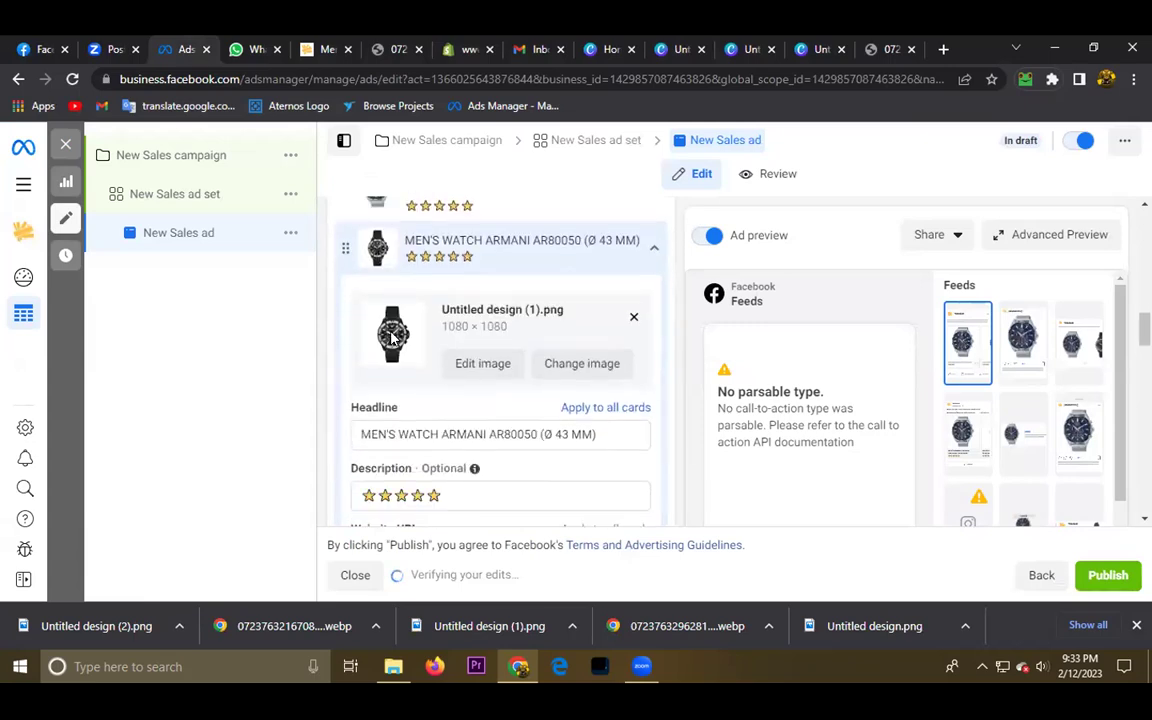
click(392, 338)
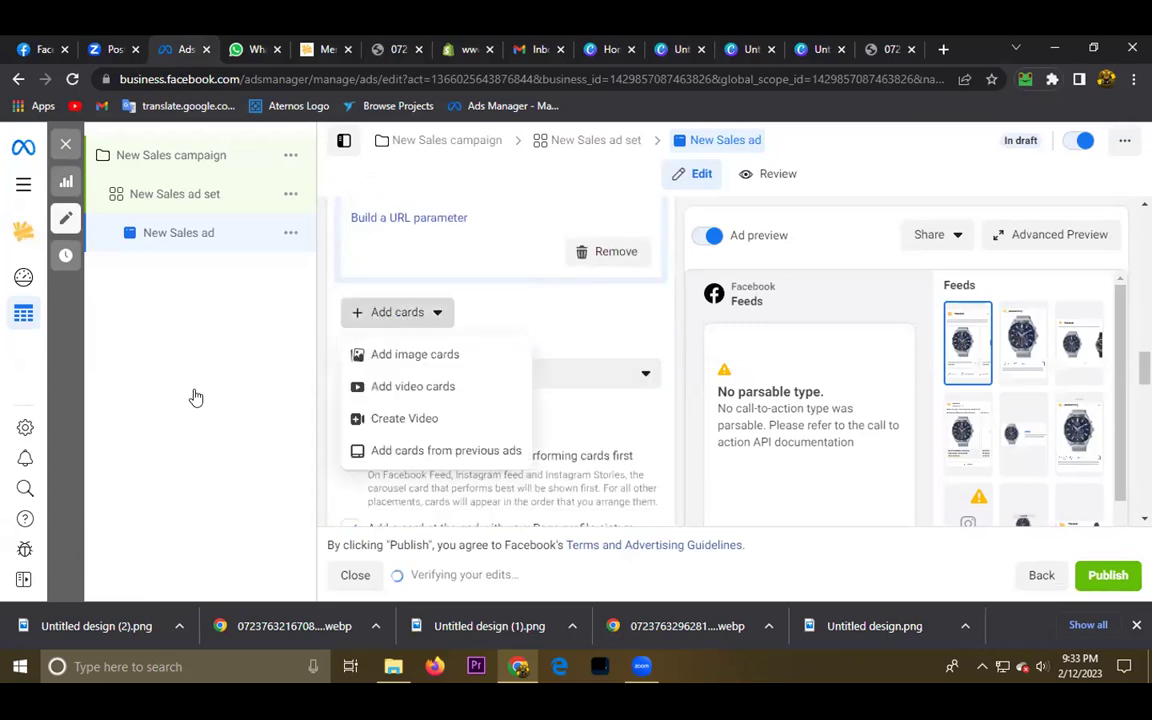
click(415, 354)
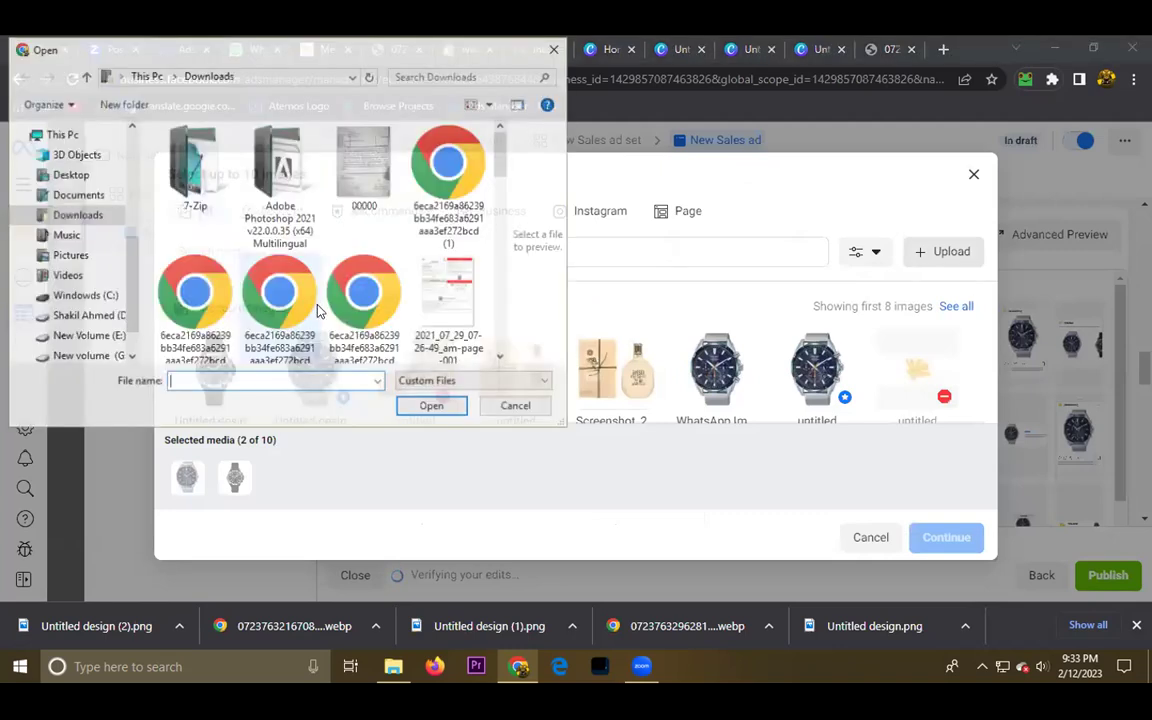
scroll(280, 295, down, 5)
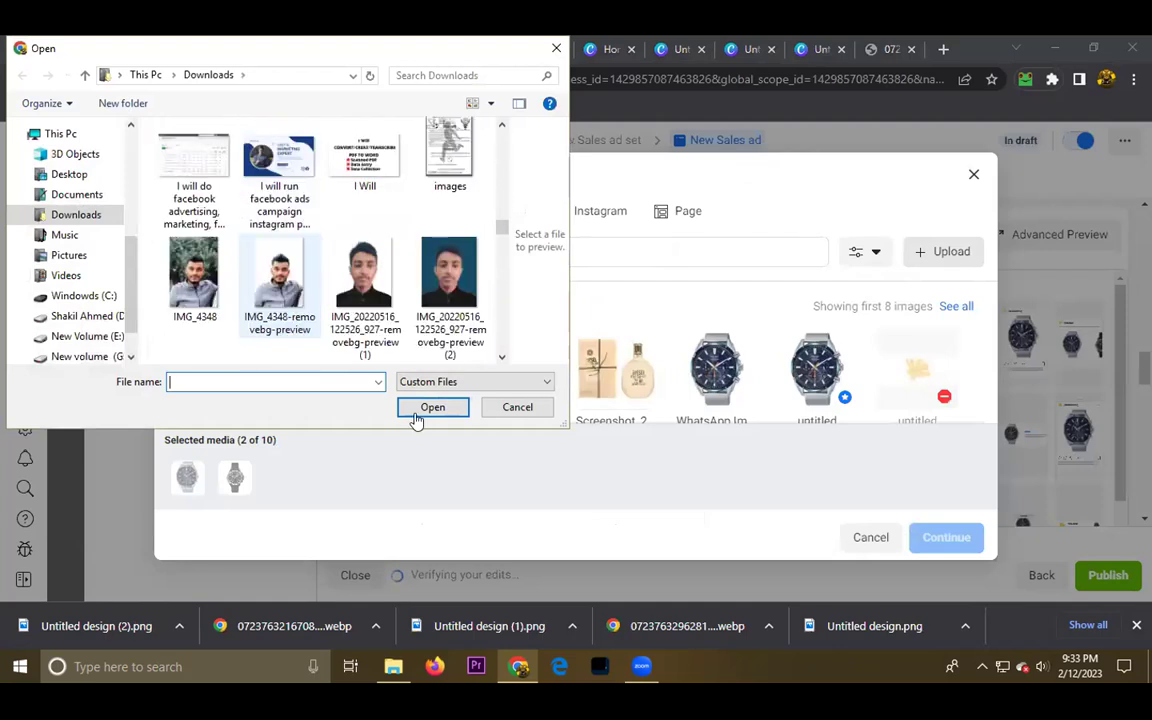
scroll(417, 419, down, 6)
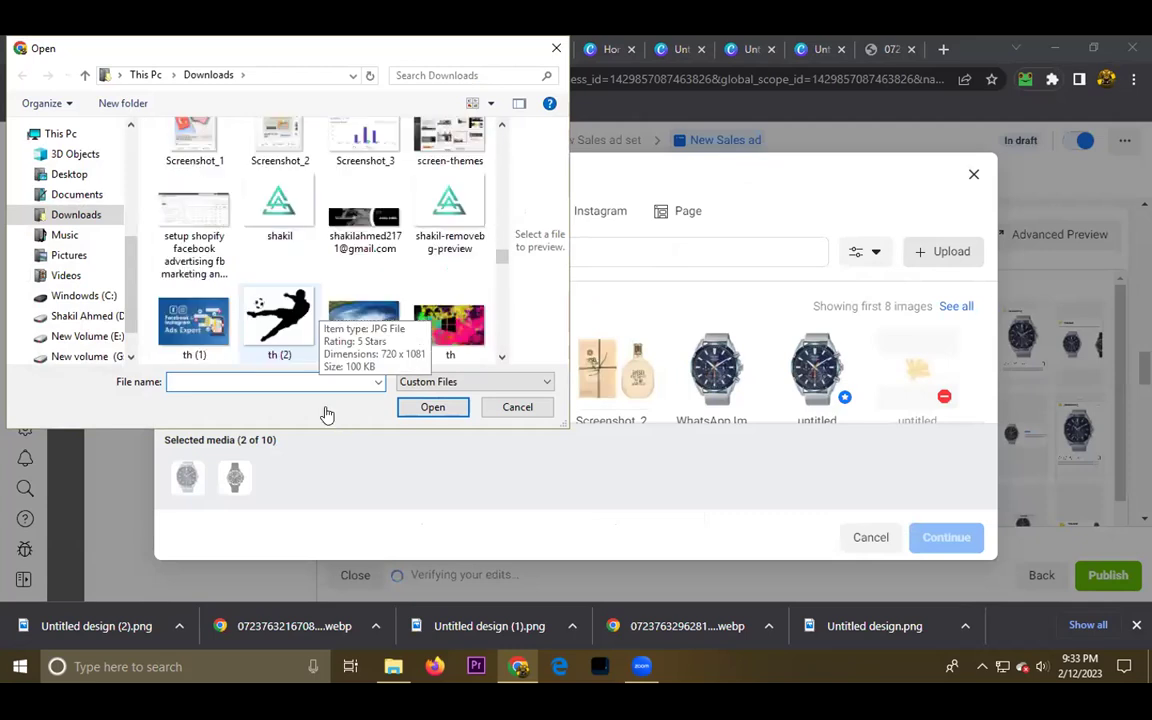
key(Return)
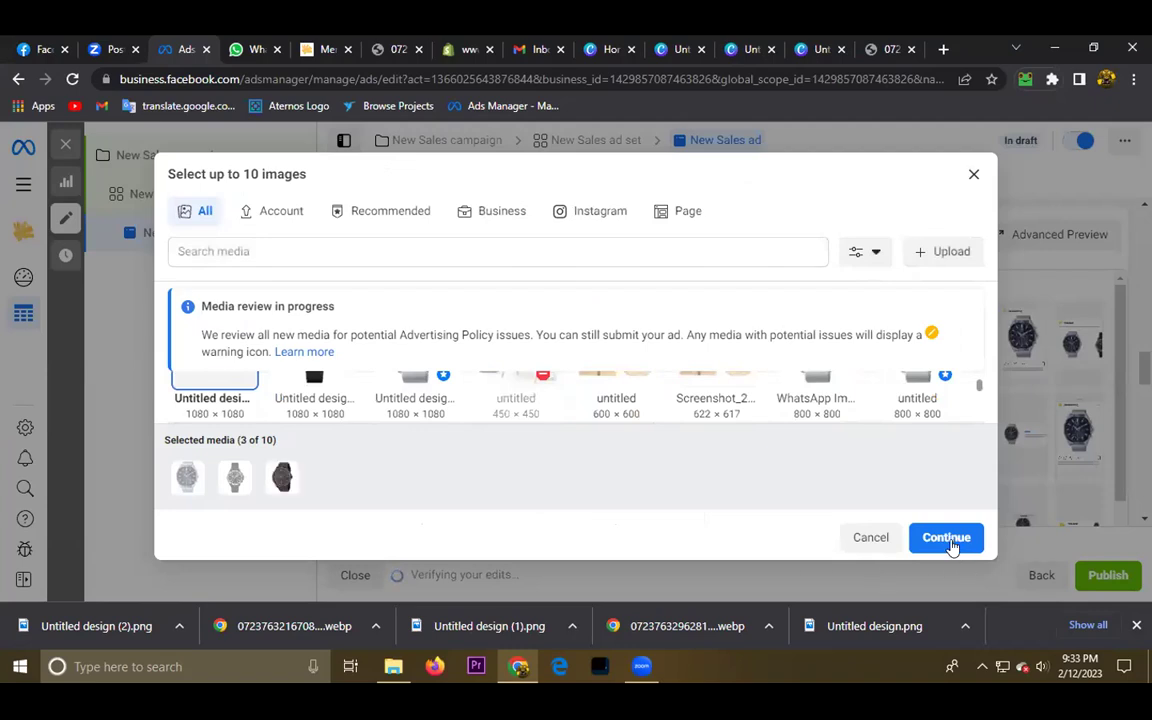
click(944, 537)
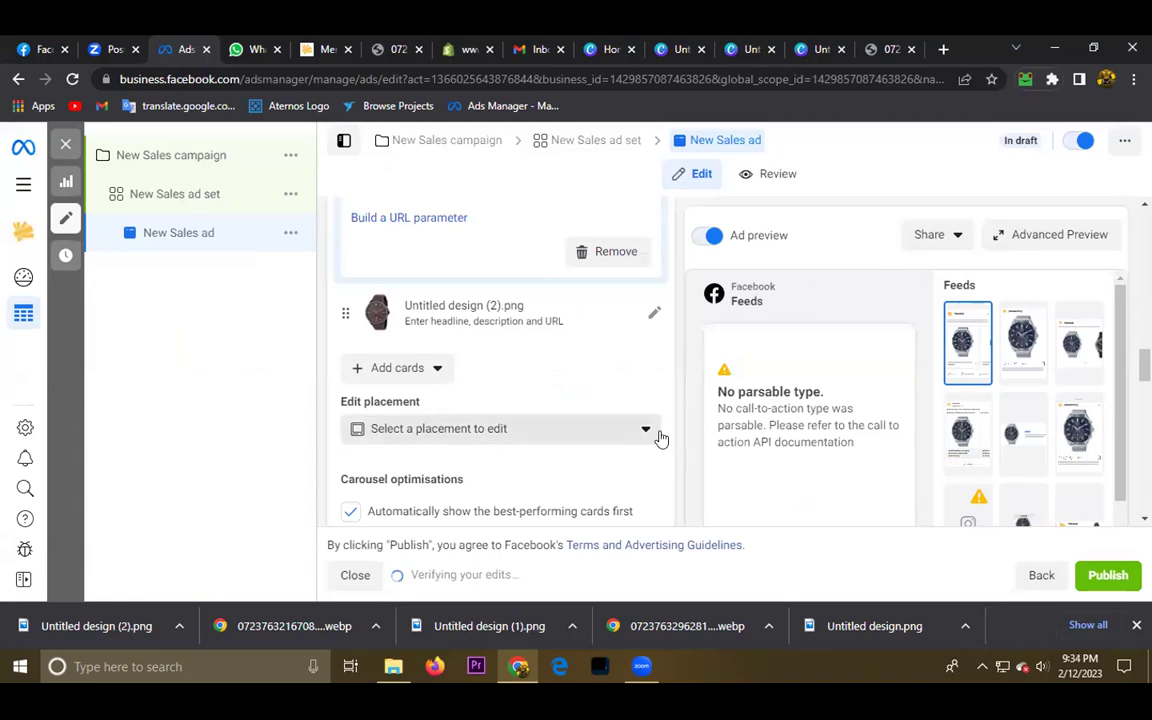
Expand the new brown watch card for editing and open the Armani AR1795 (Ø 41 mm) product page in the Yabubest shop
scroll(658, 437, up, 1)
click(580, 425)
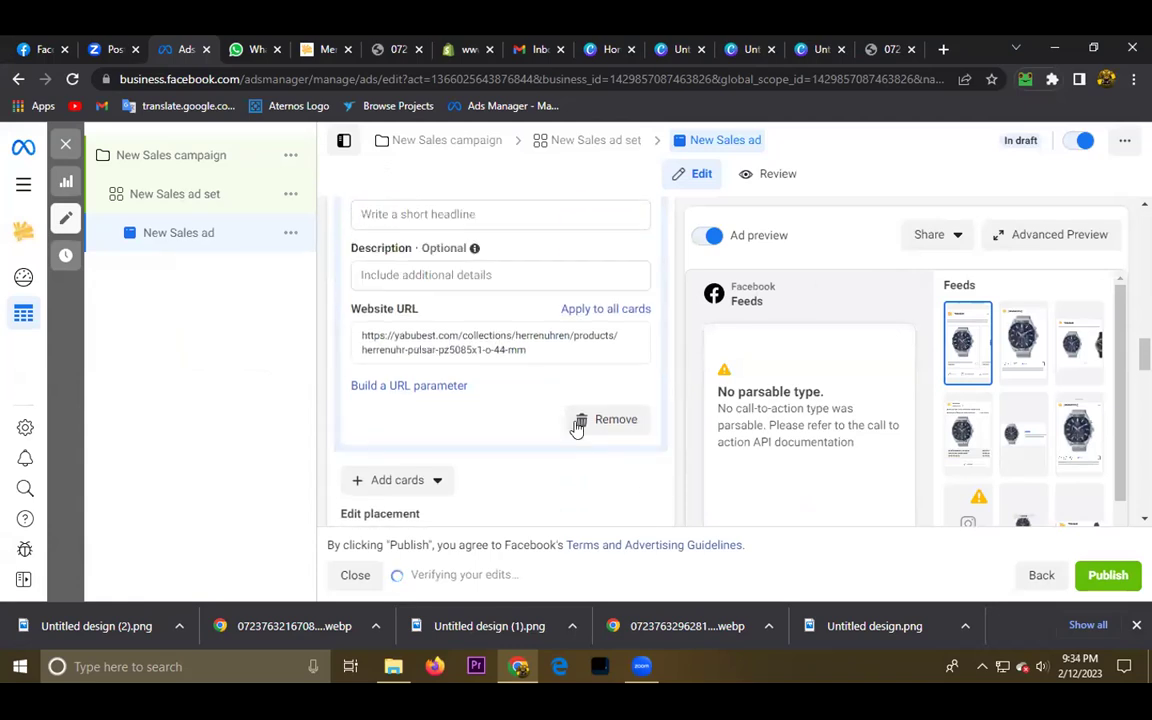
scroll(463, 326, up, 1)
click(435, 328)
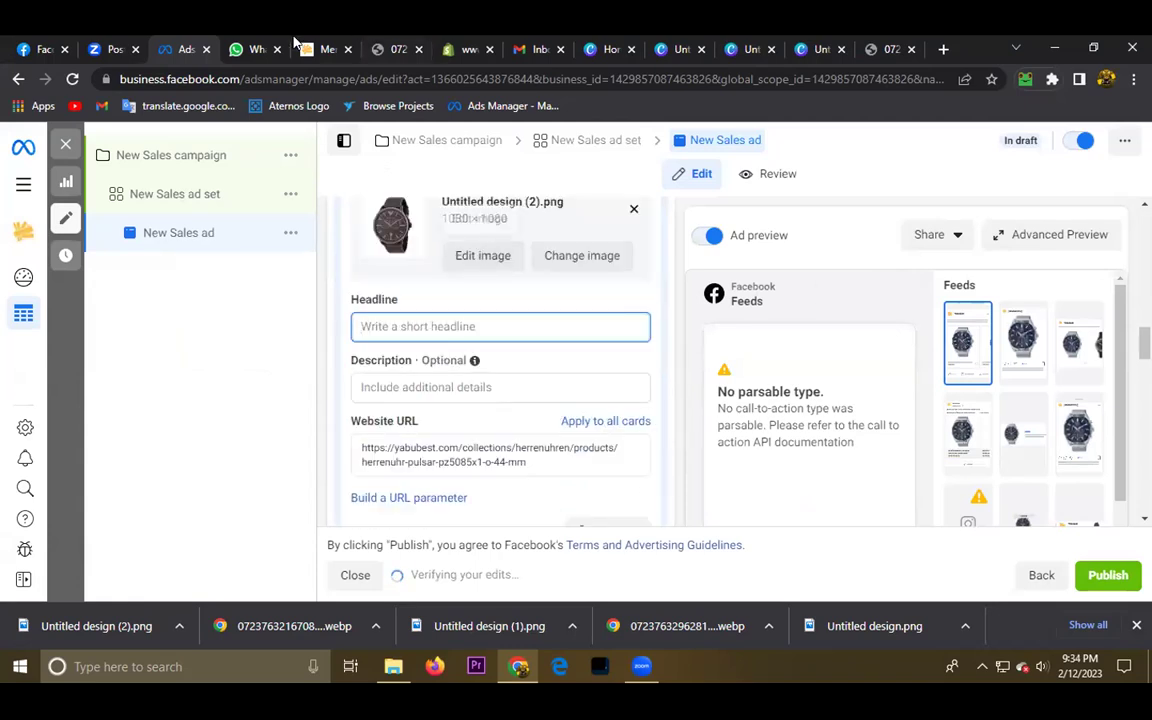
key(ctrl+Tab)
key(ctrl+Tab)
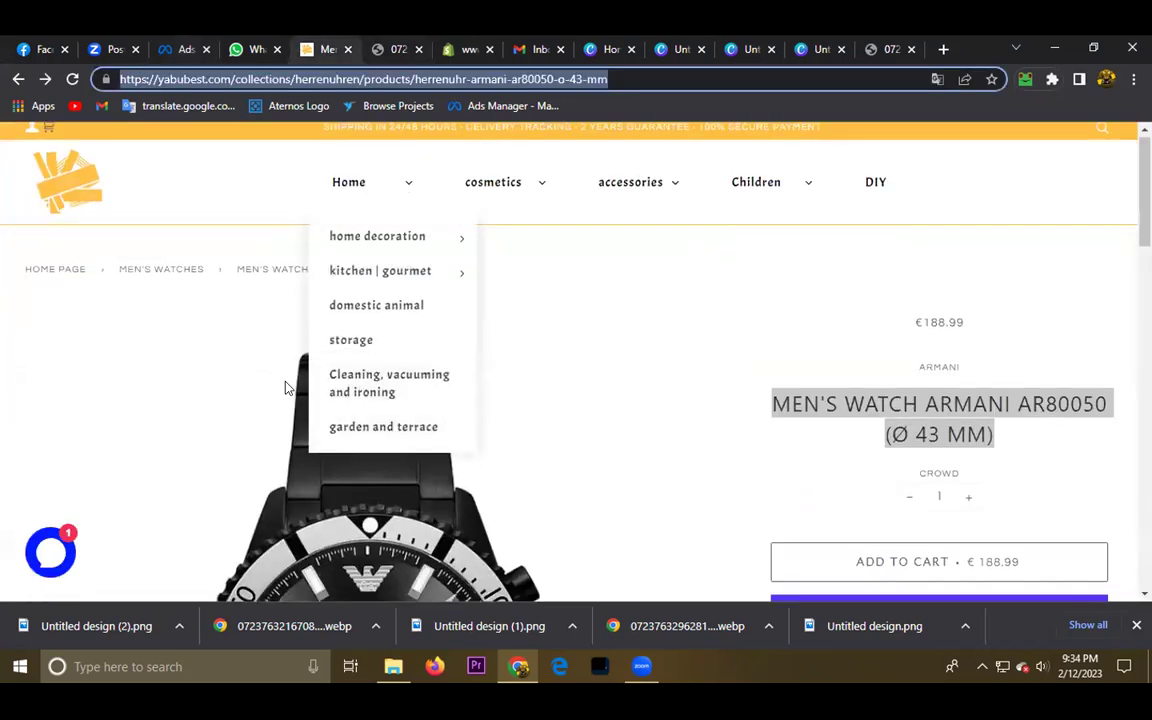
scroll(285, 388, down, 2)
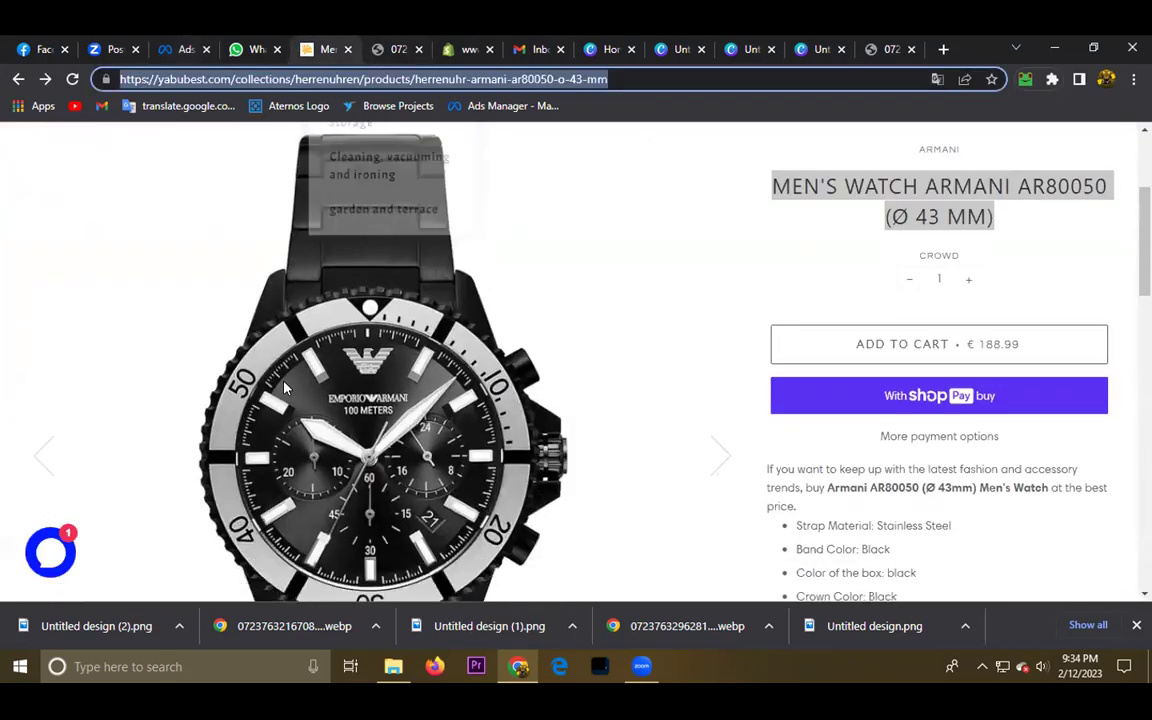
scroll(1021, 416, down, 2)
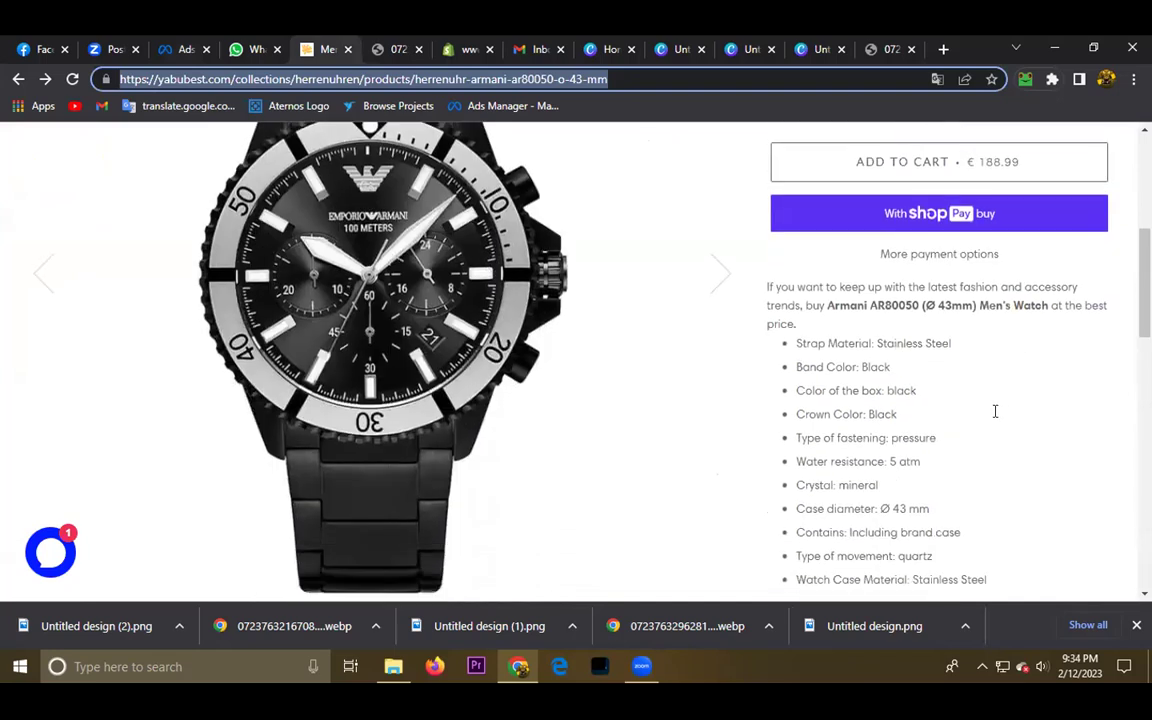
scroll(995, 411, down, 10)
click(994, 414)
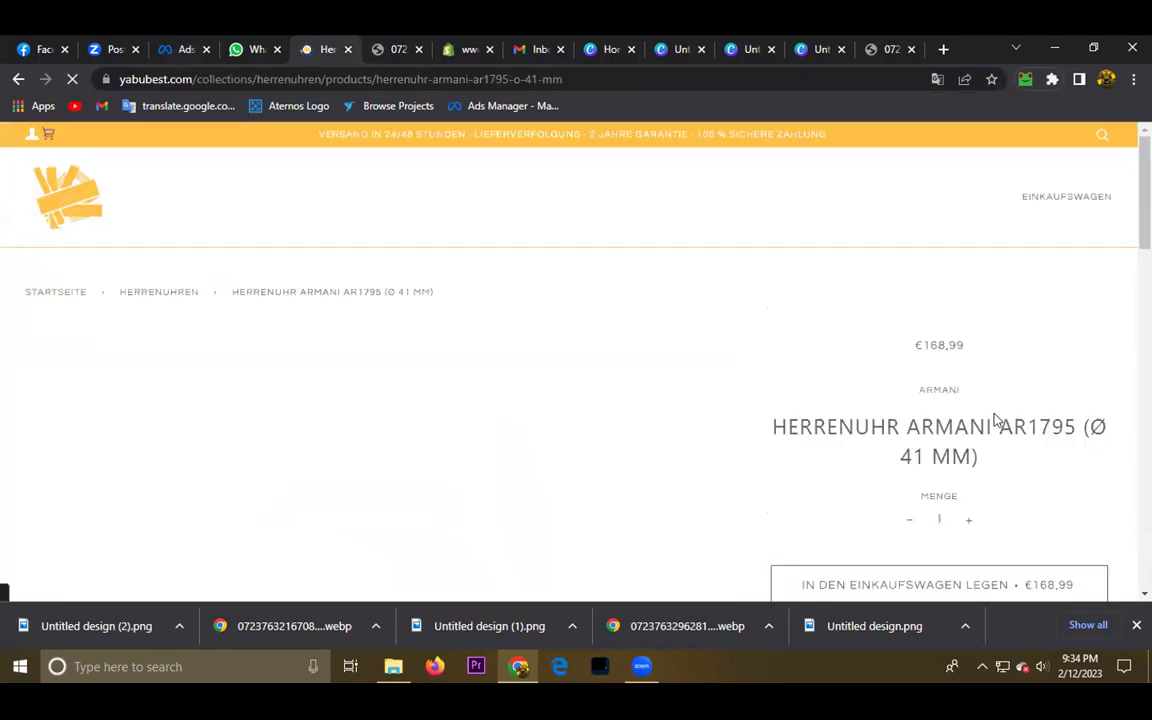
Copy the product title MEN'S WATCH ARMANI AR1795 (Ø 41 MM) from the shop into the new card's headline
triple_click(975, 411)
right_click(781, 410)
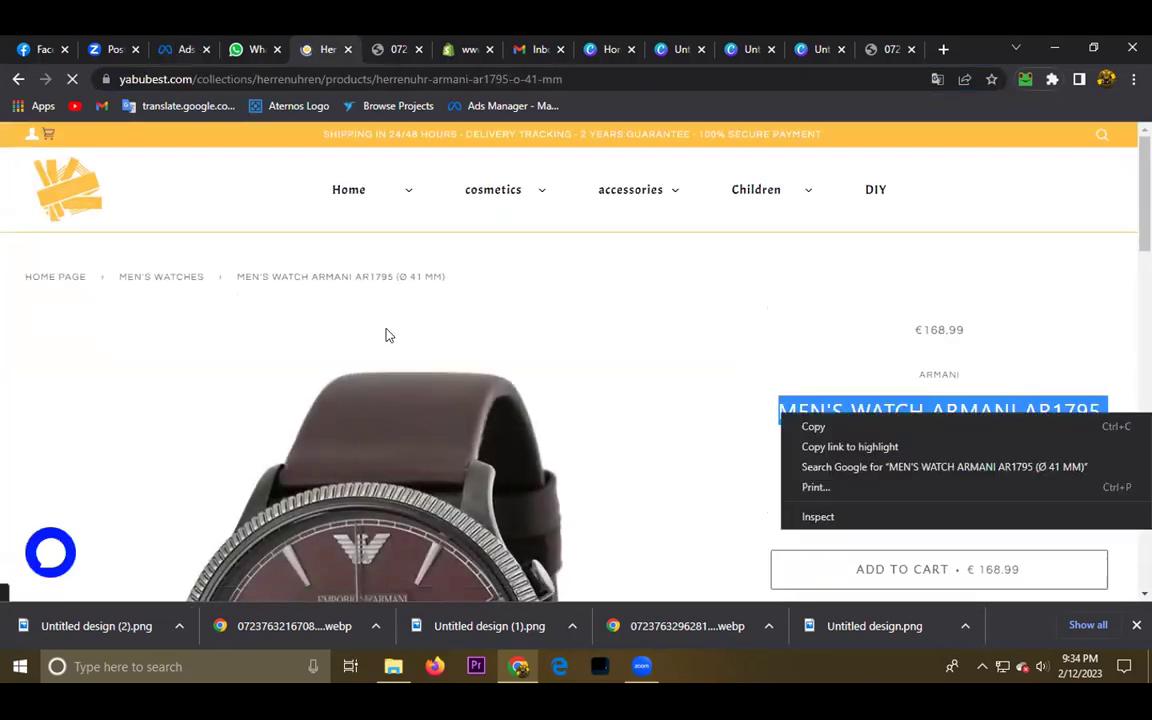
key(ctrl+c)
key(ctrl+3)
right_click(412, 327)
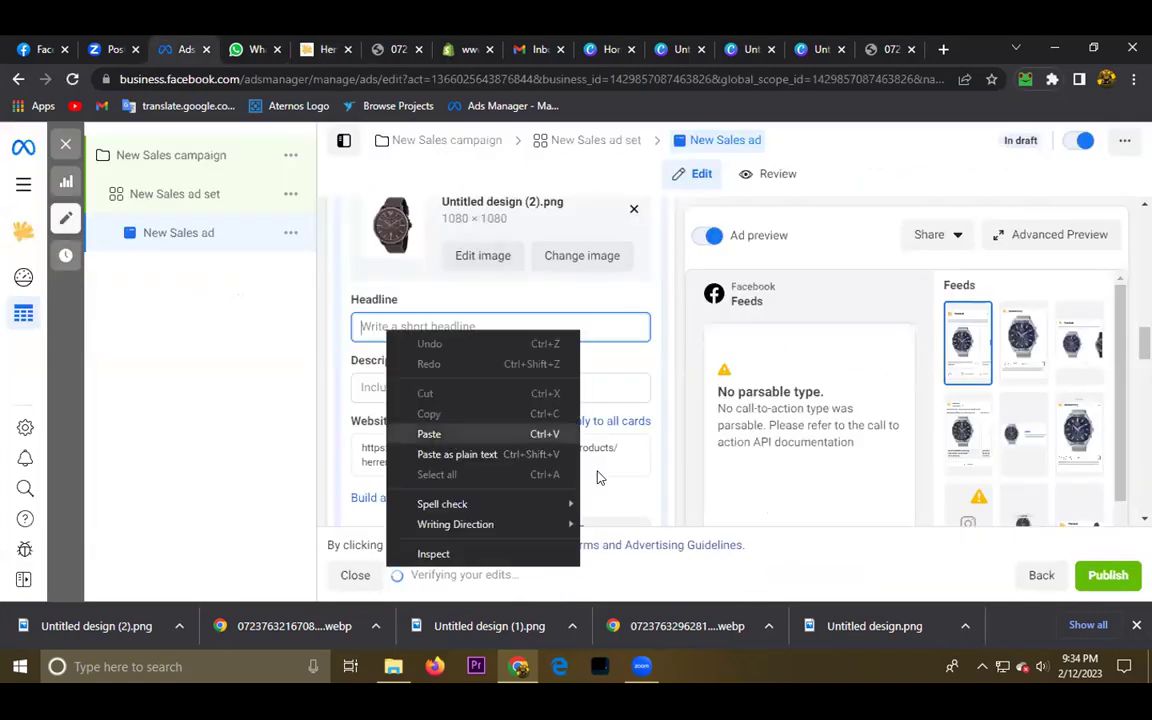
click(540, 432)
Fill the brown watch card's description with five star emojis
scroll(411, 406, down, 2)
click(365, 274)
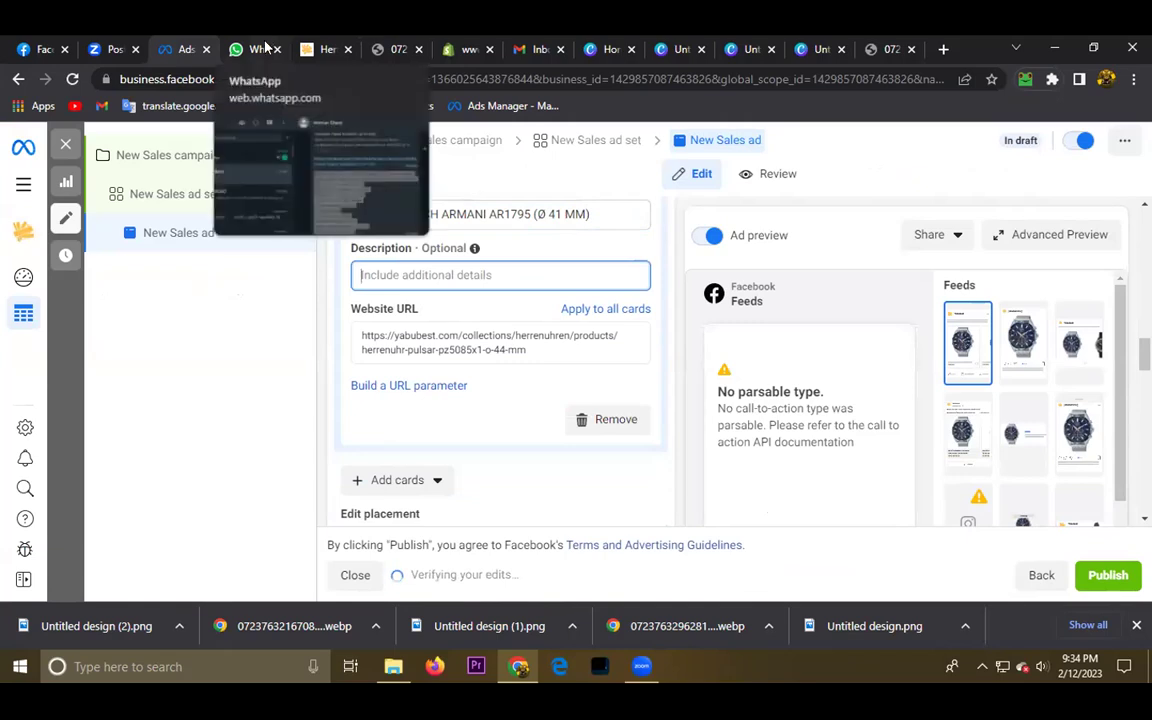
key(super+period)
click(391, 335)
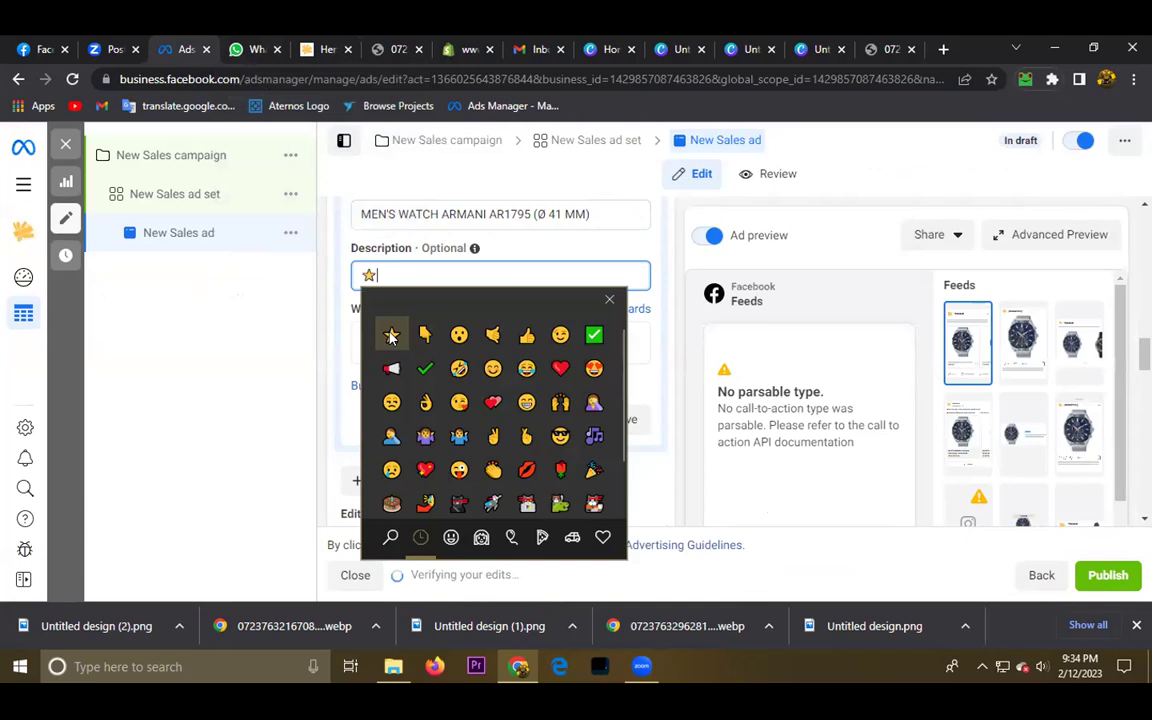
click(391, 335)
click(391, 335)
click(391, 335)
click(390, 422)
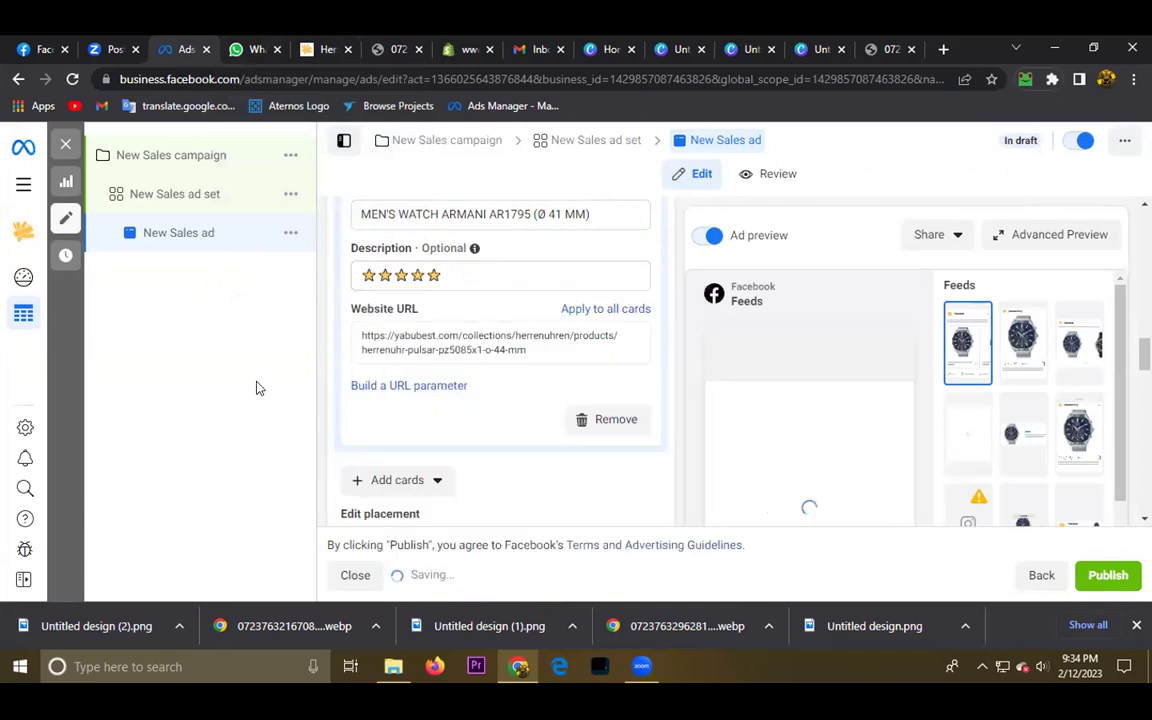
scroll(426, 433, down, 1)
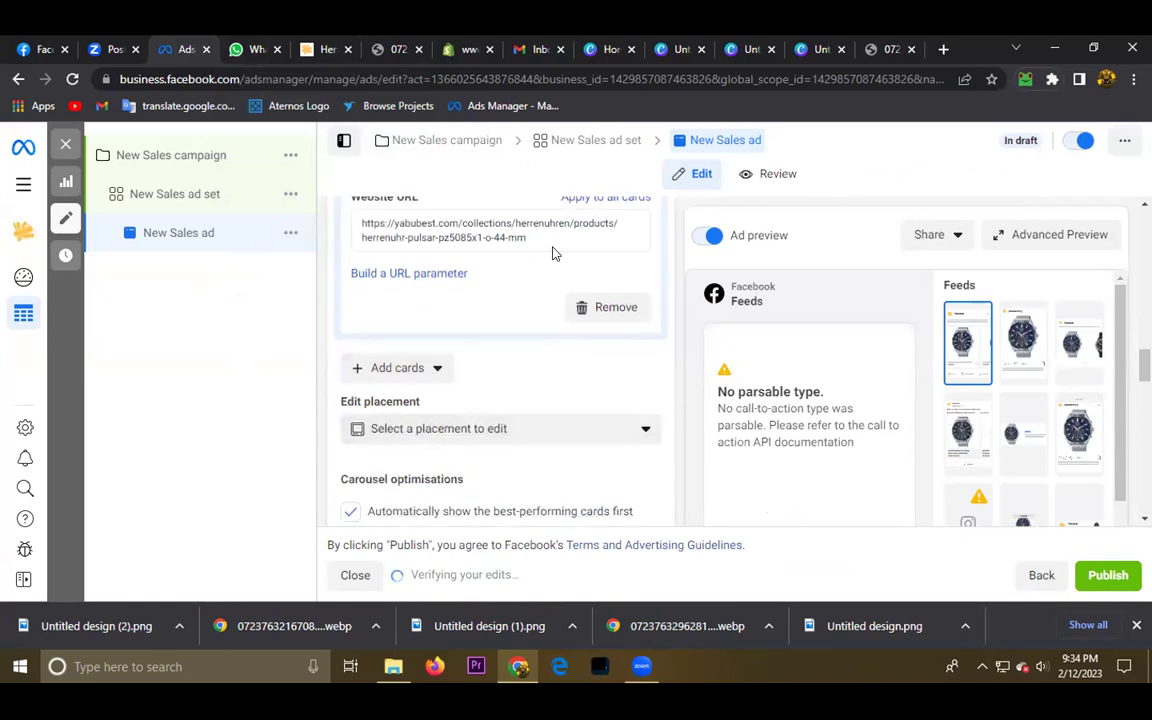
drag(551, 241, 505, 312)
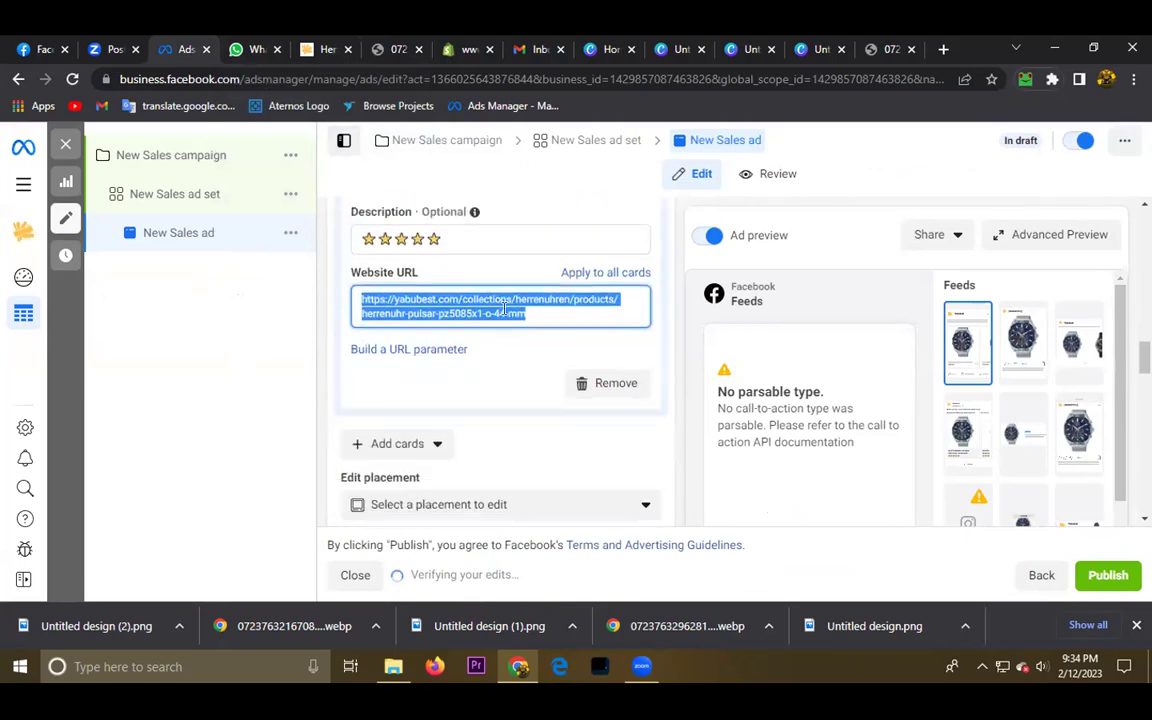
click(542, 310)
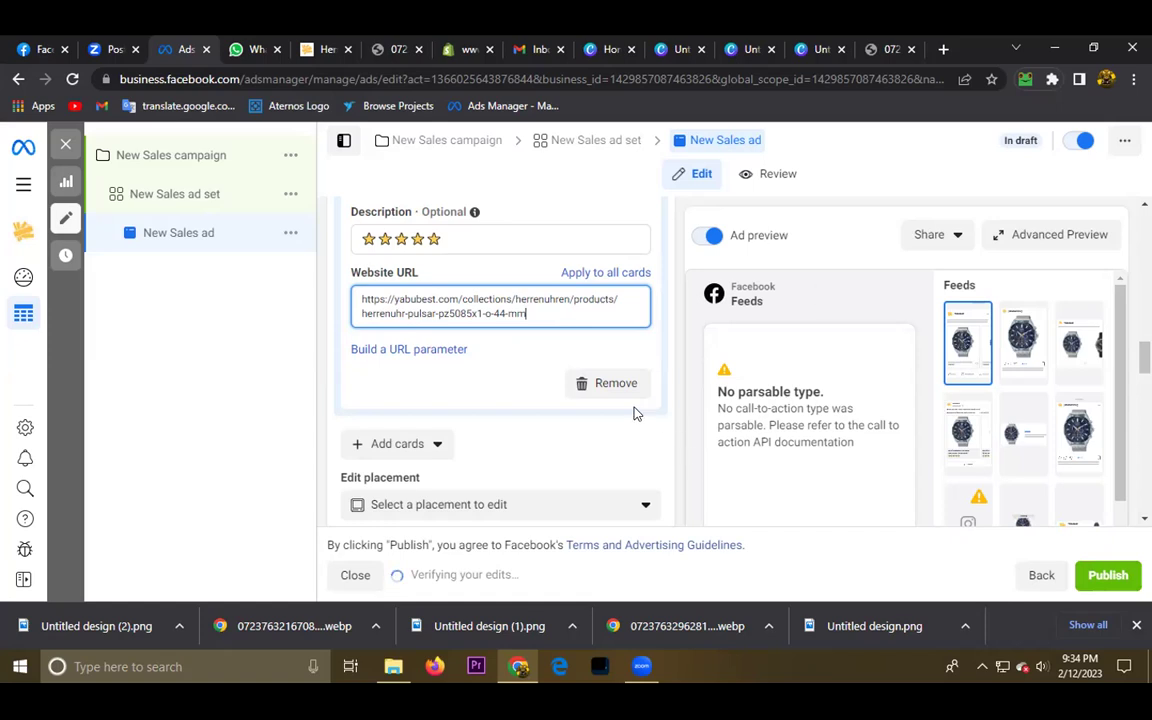
Set the ad's call to action to Shop now
scroll(543, 472, down, 1)
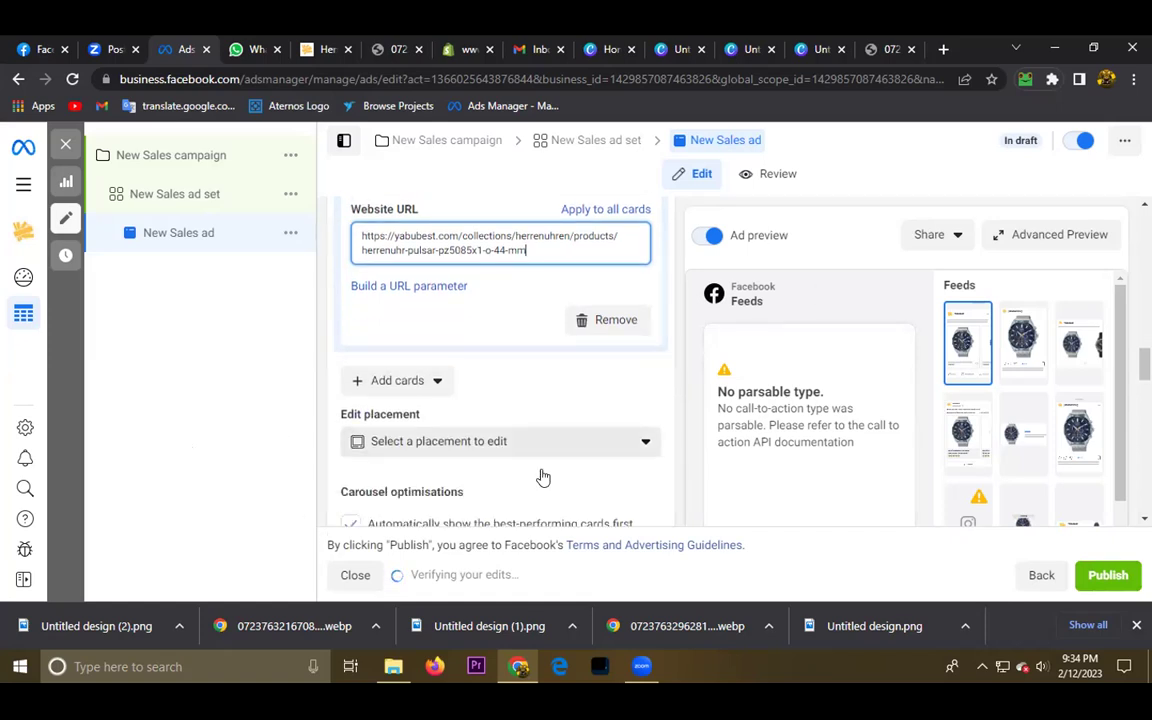
scroll(534, 466, down, 2)
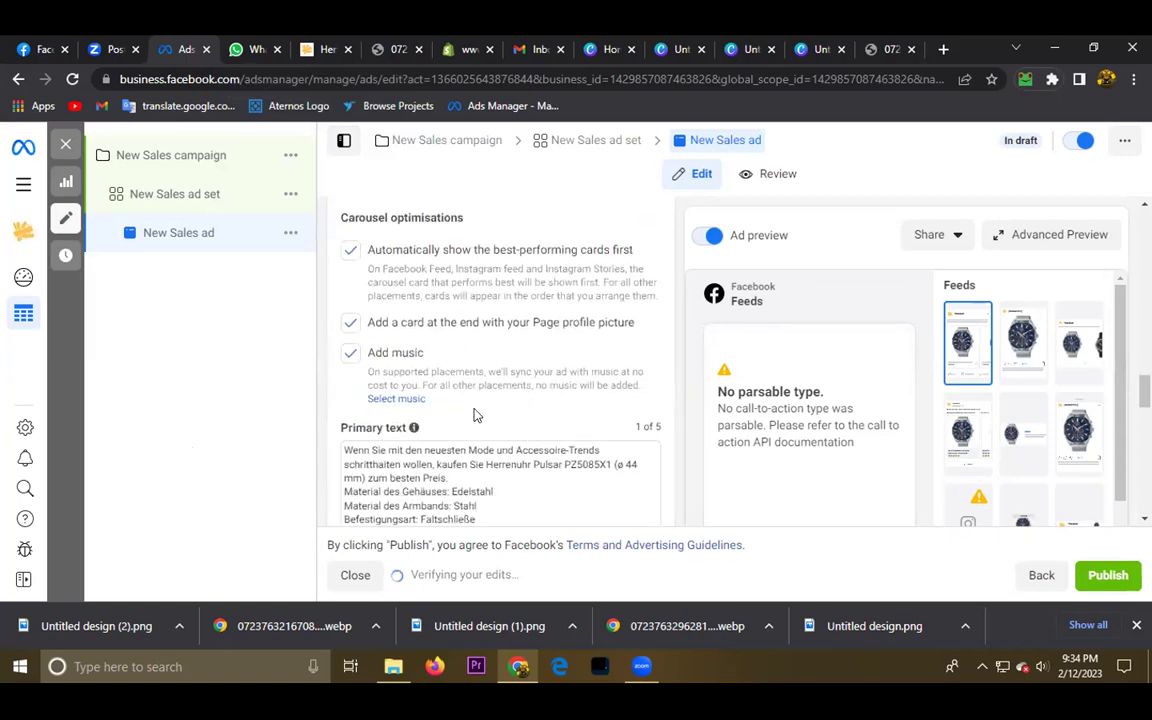
scroll(476, 425, down, 3)
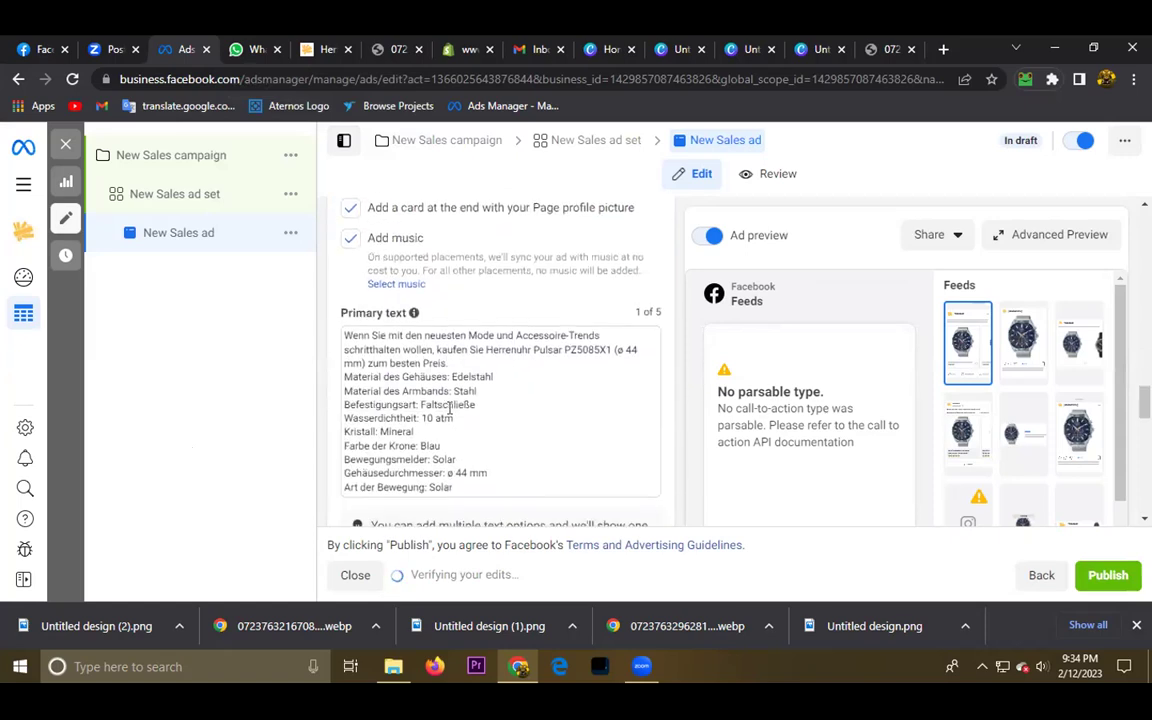
click(455, 458)
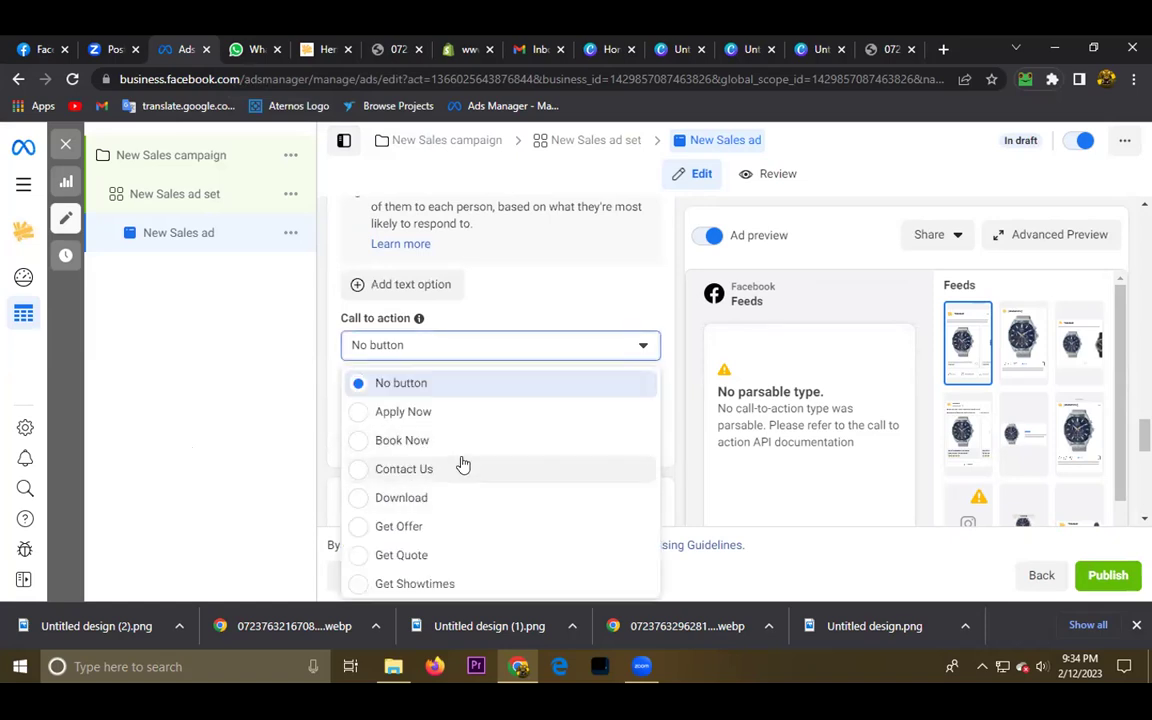
scroll(465, 469, down, 3)
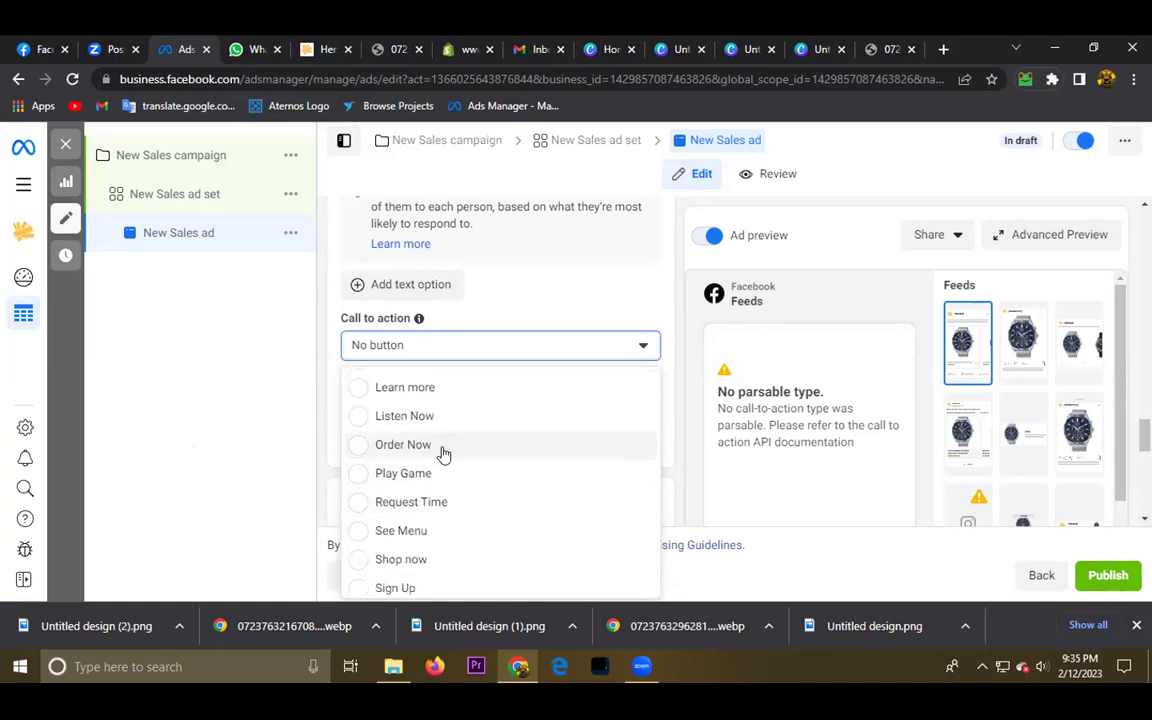
click(420, 558)
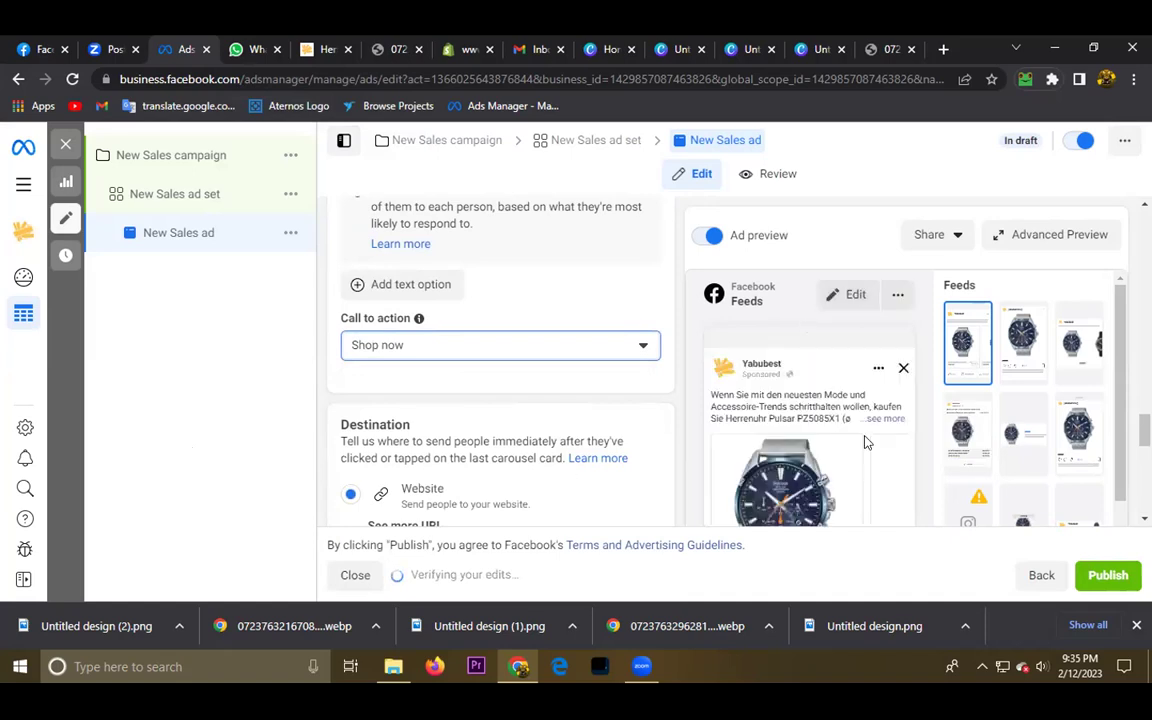
scroll(860, 456, down, 1)
scroll(580, 430, down, 1)
scroll(580, 430, up, 1)
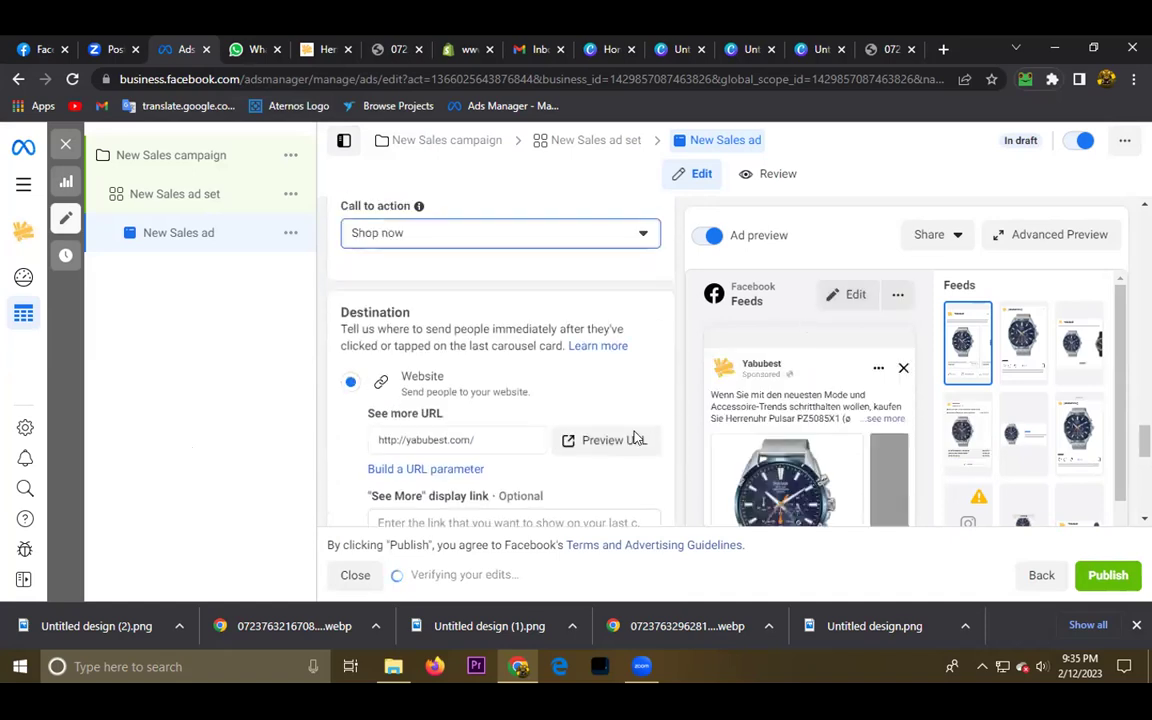
scroll(563, 423, up, 1)
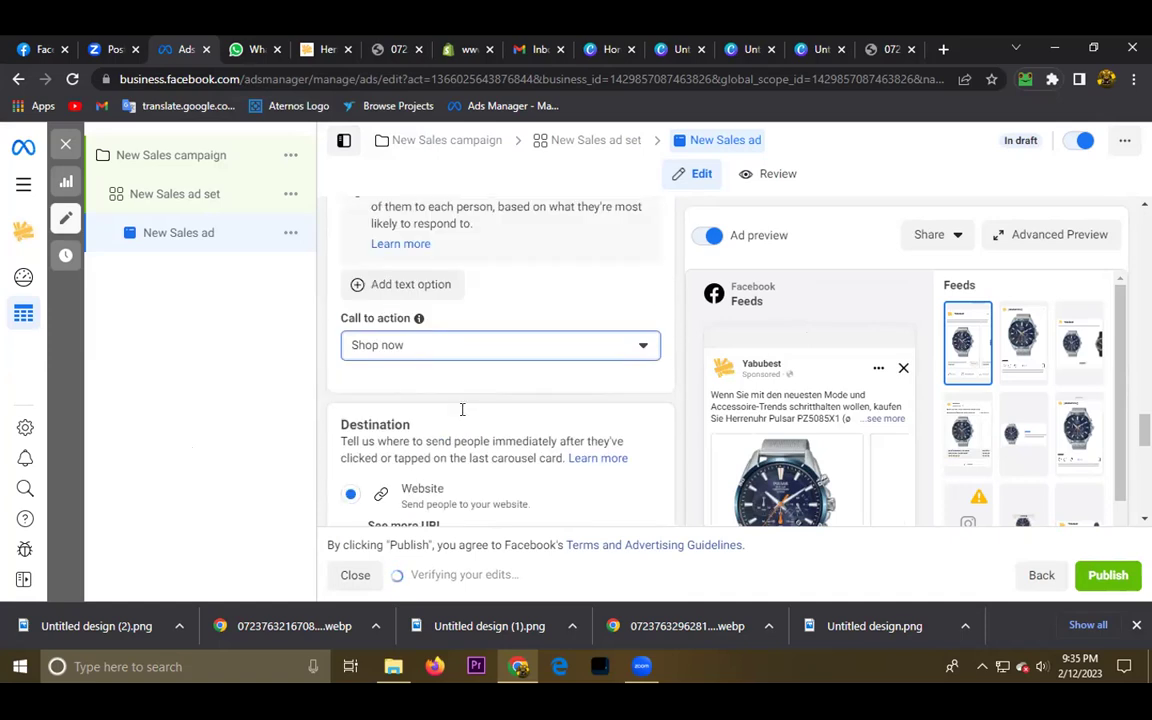
Select the ad destination's See more URL for replacement and copy the Armani AR1795 (Ø 41 mm) product page's web address from the Yabubest shop
scroll(462, 409, down, 2)
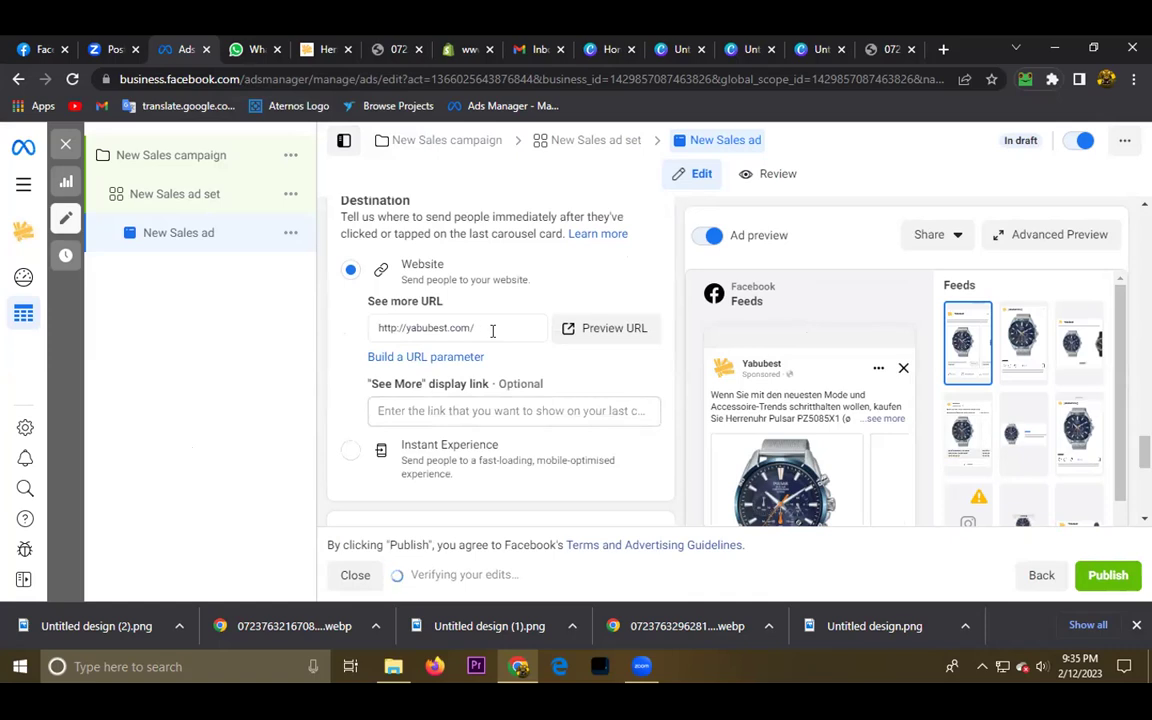
drag(492, 331, 373, 328)
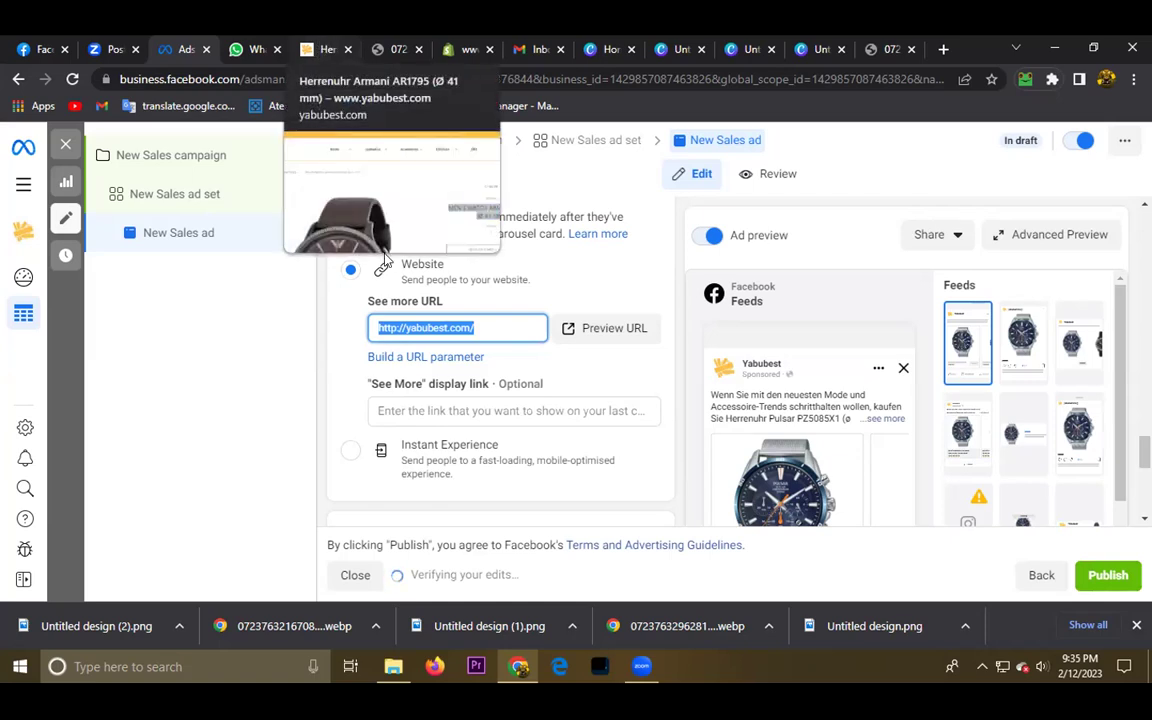
click(326, 49)
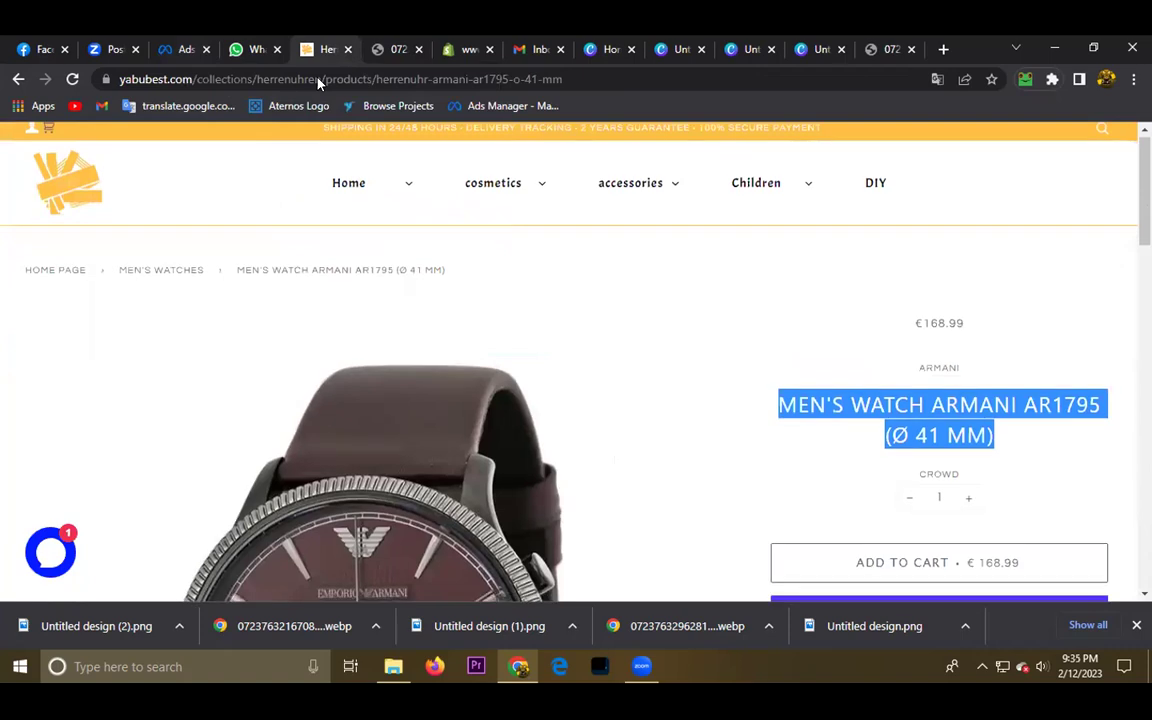
scroll(357, 147, down, 1)
scroll(357, 147, up, 1)
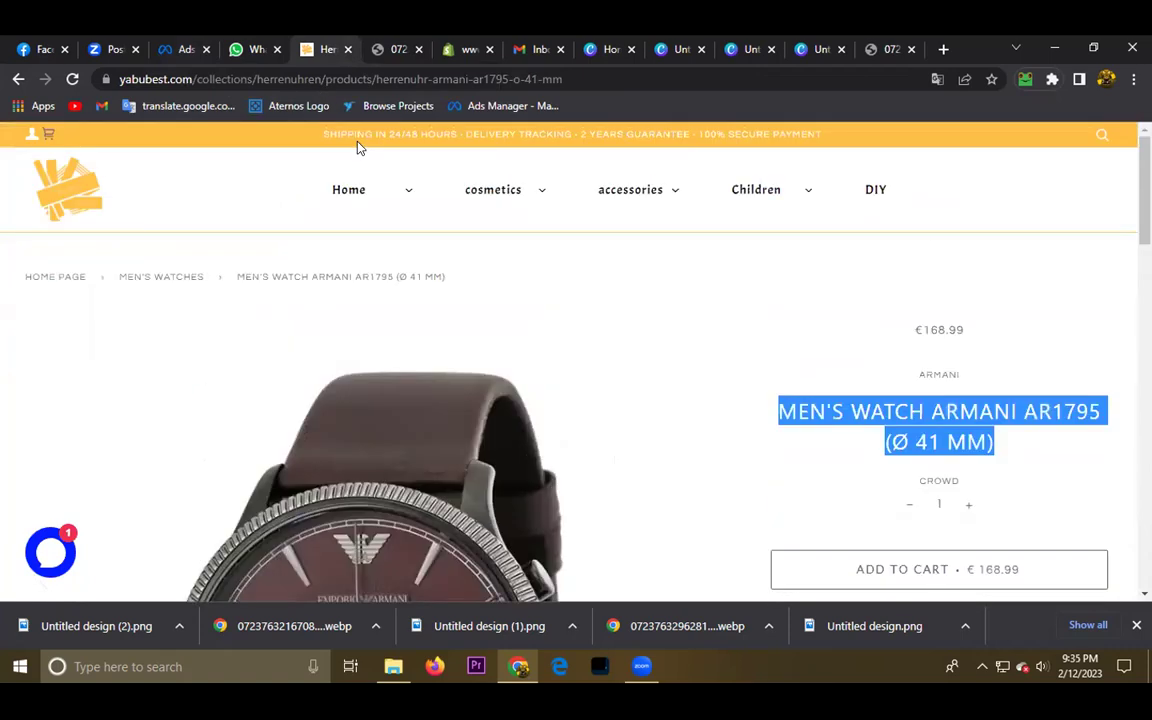
key(ctrl+l)
key(shift+F10)
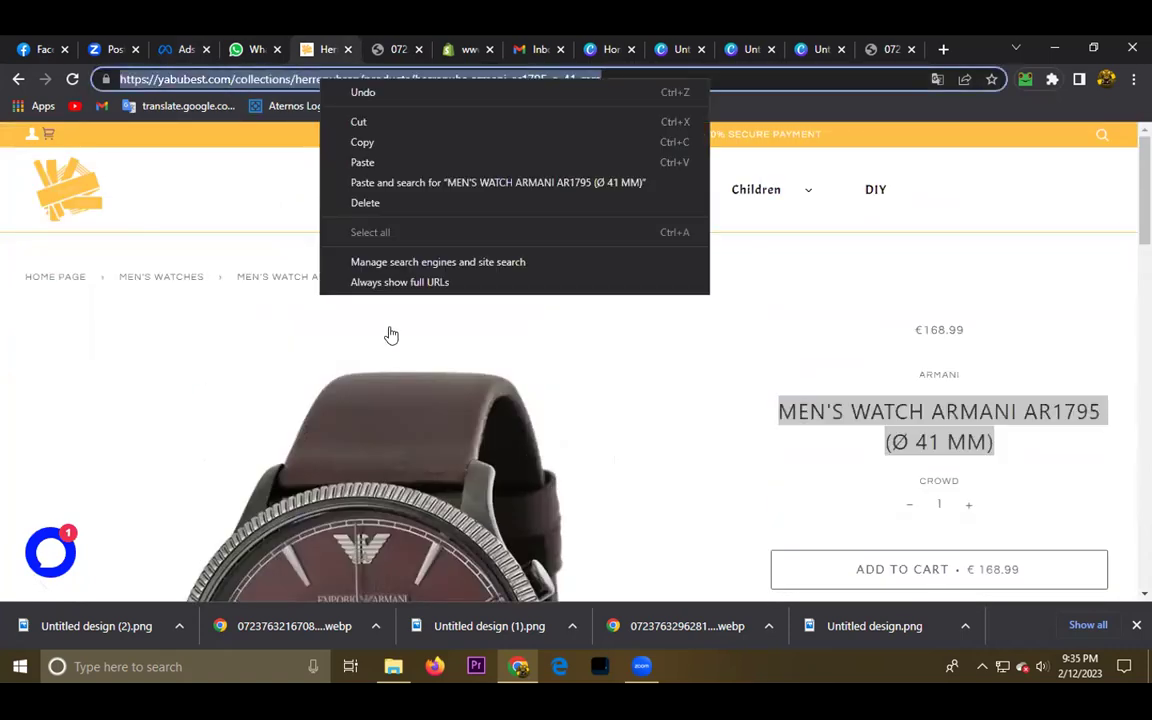
click(337, 76)
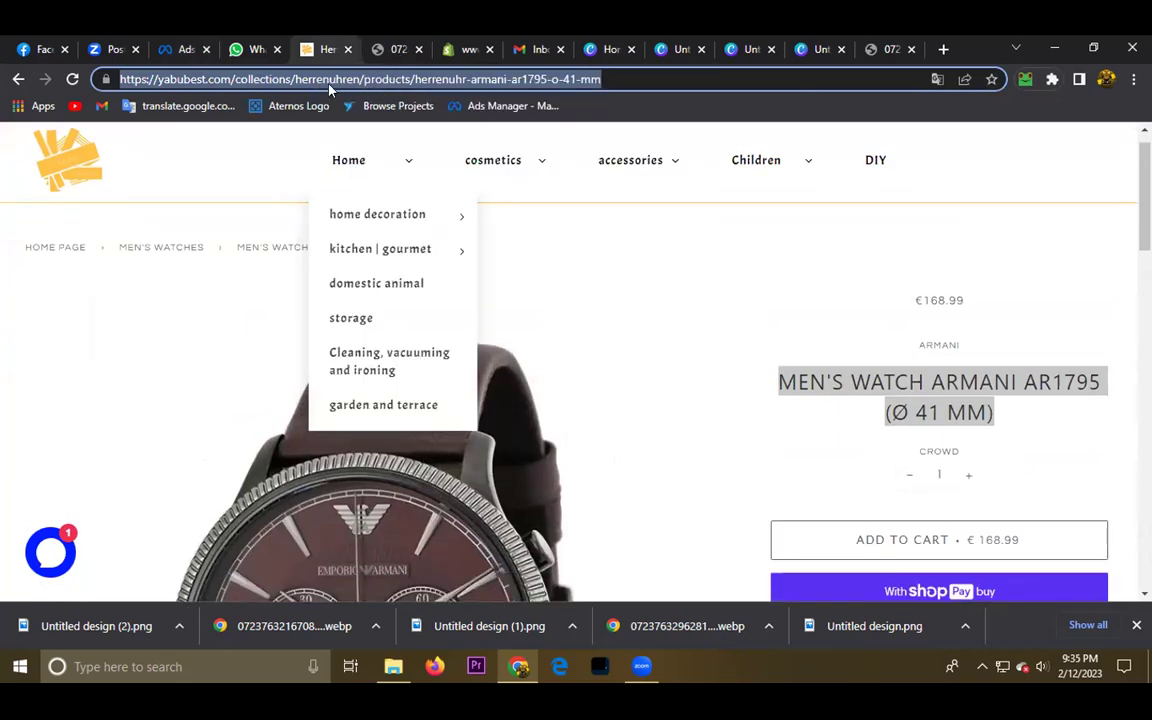
scroll(351, 317, down, 3)
scroll(322, 301, up, 3)
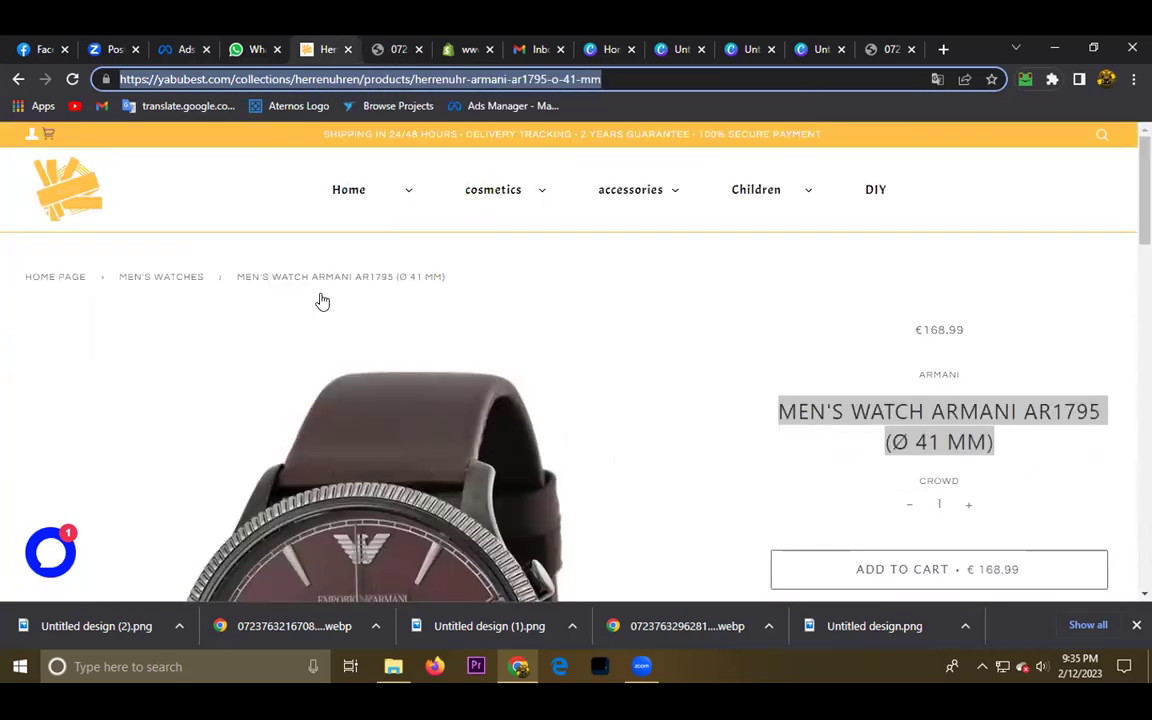